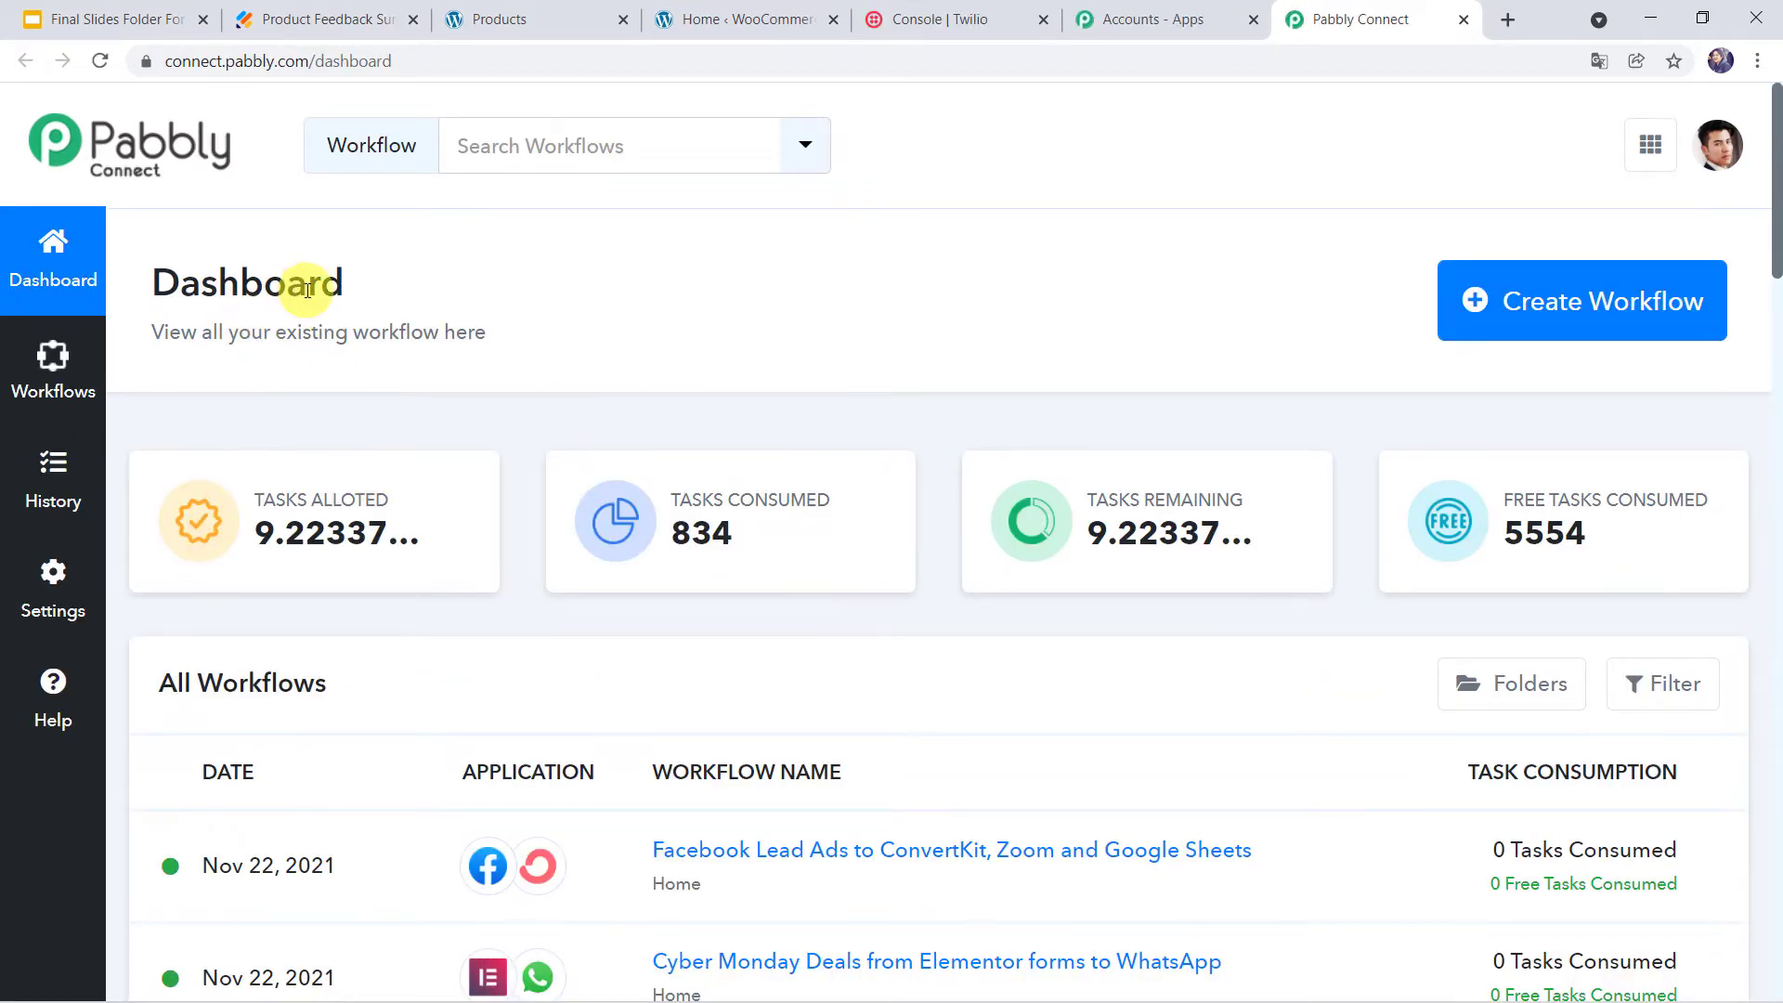
Step: Create a new workflow named "Send Feedback SMS to WooCommerce Customers"
left_click(1549, 302)
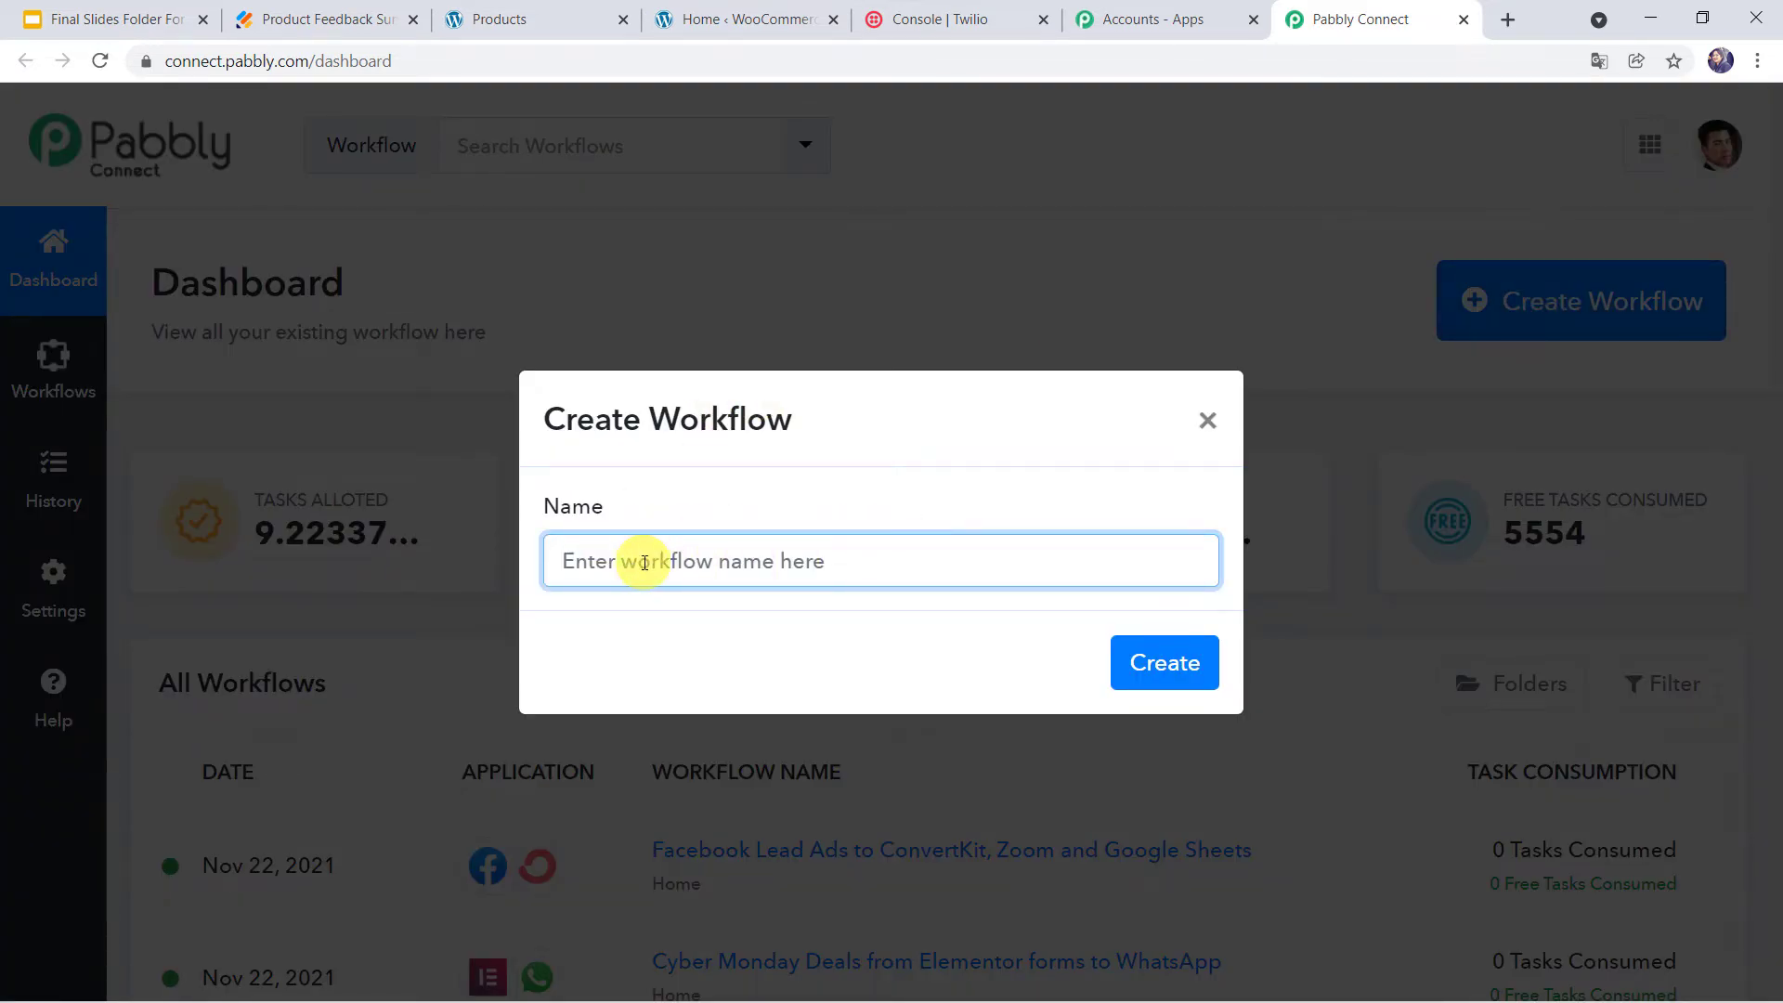
type("Send Feedback SMS to WooCommerce Customers")
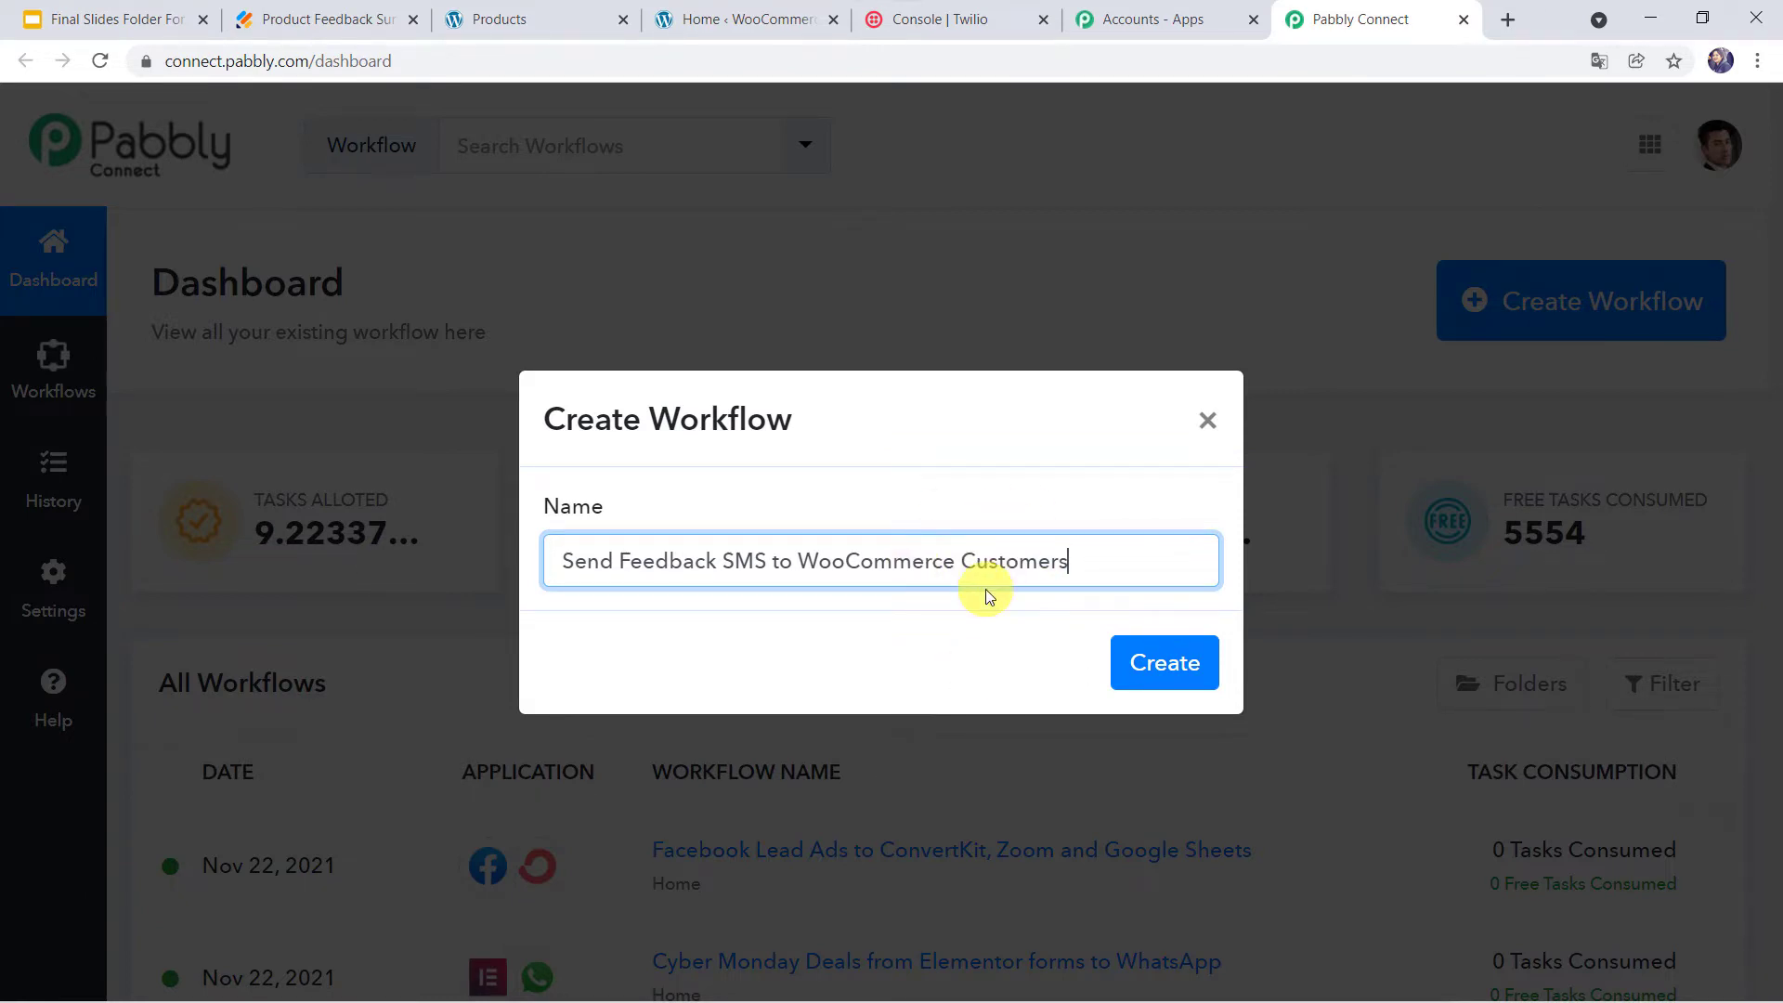
left_click(1162, 662)
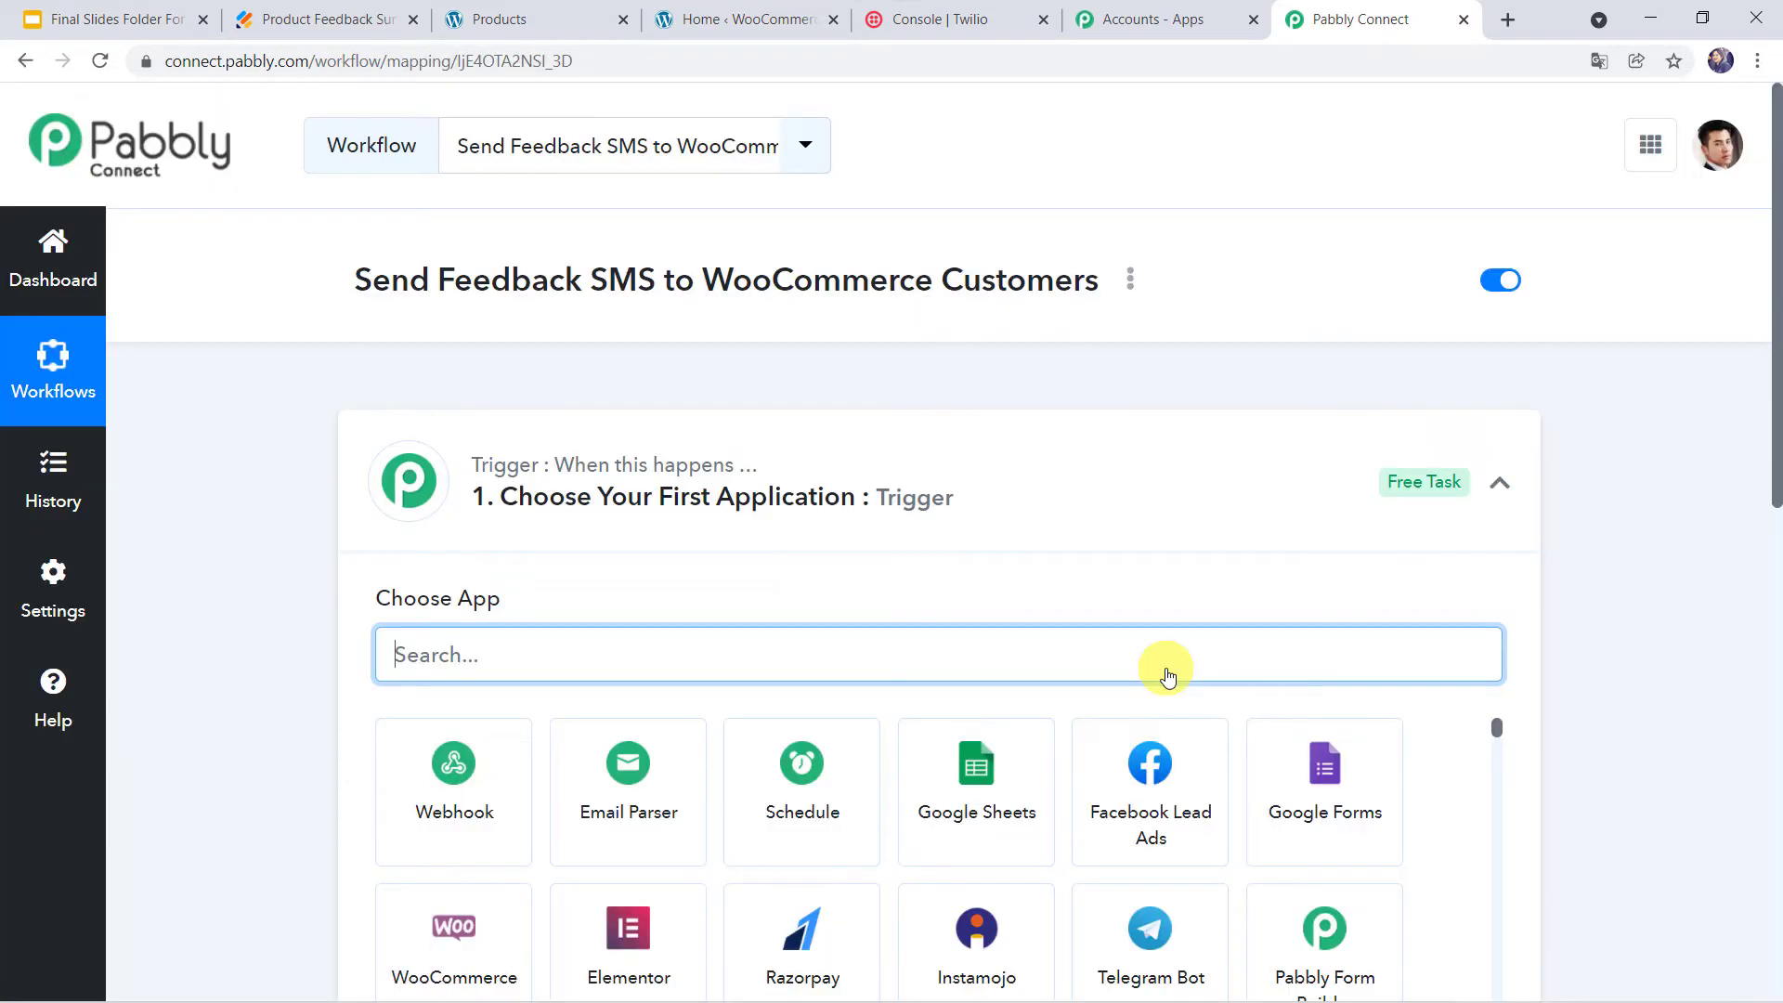
left_click(1021, 447)
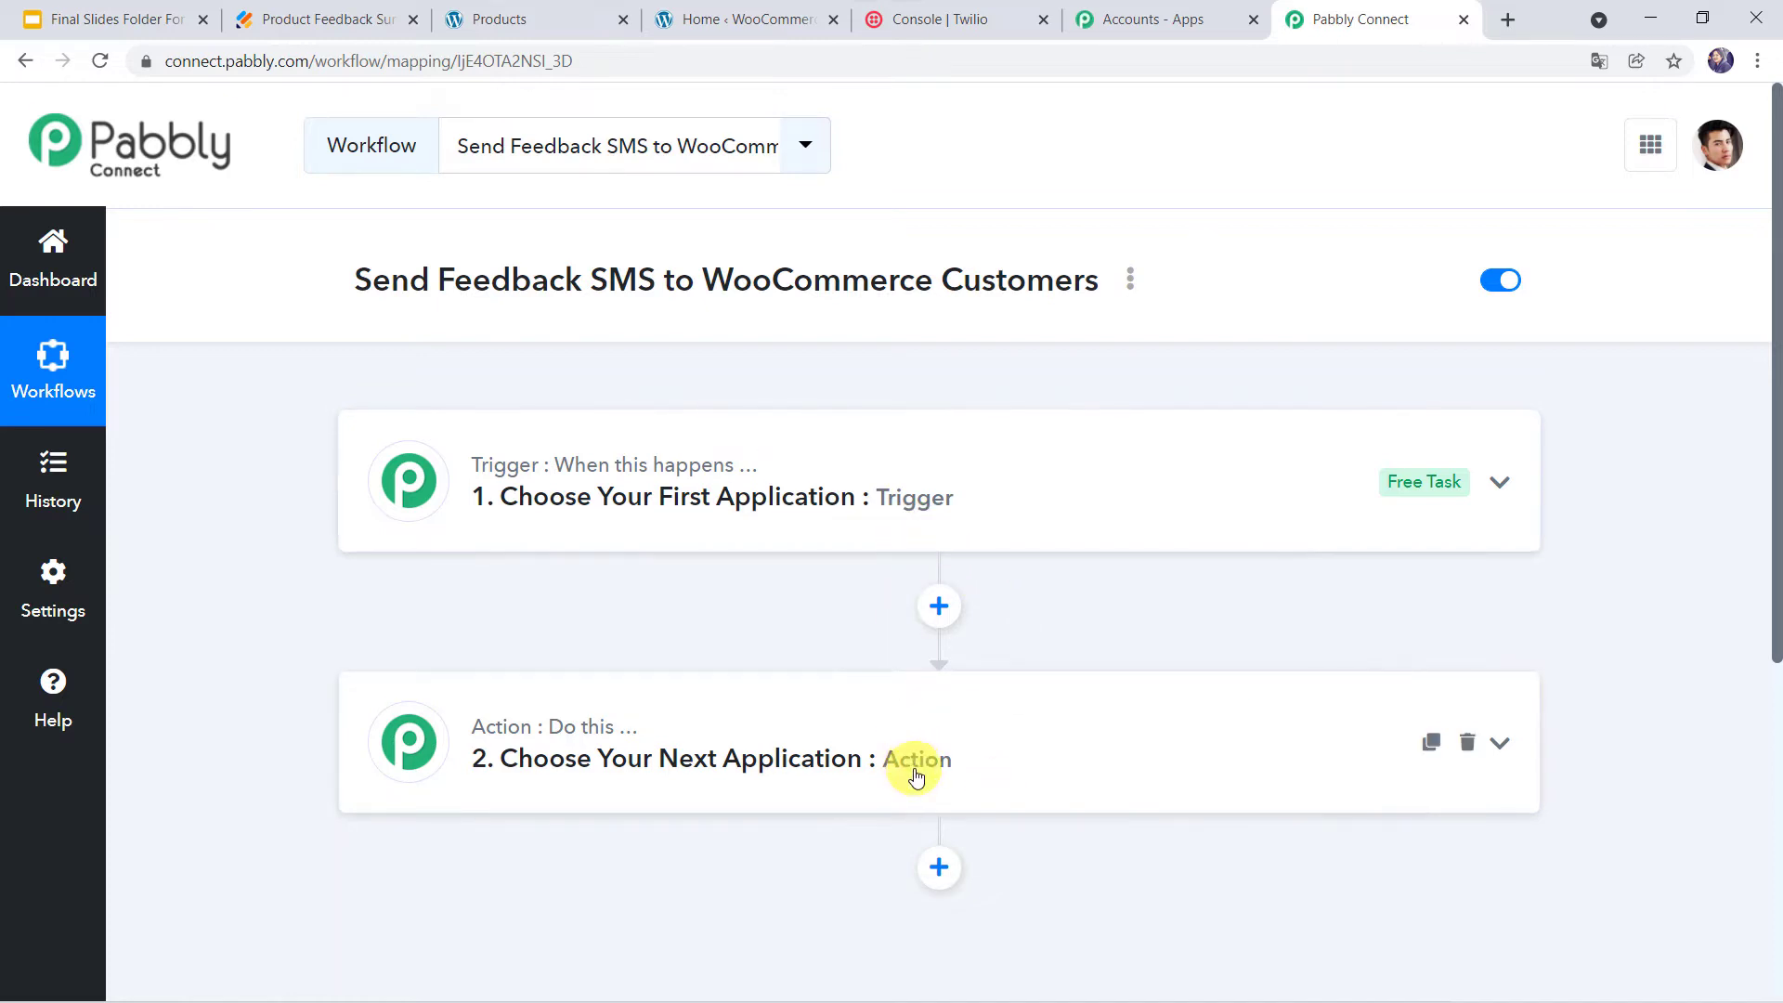
mouse_move(529, 465)
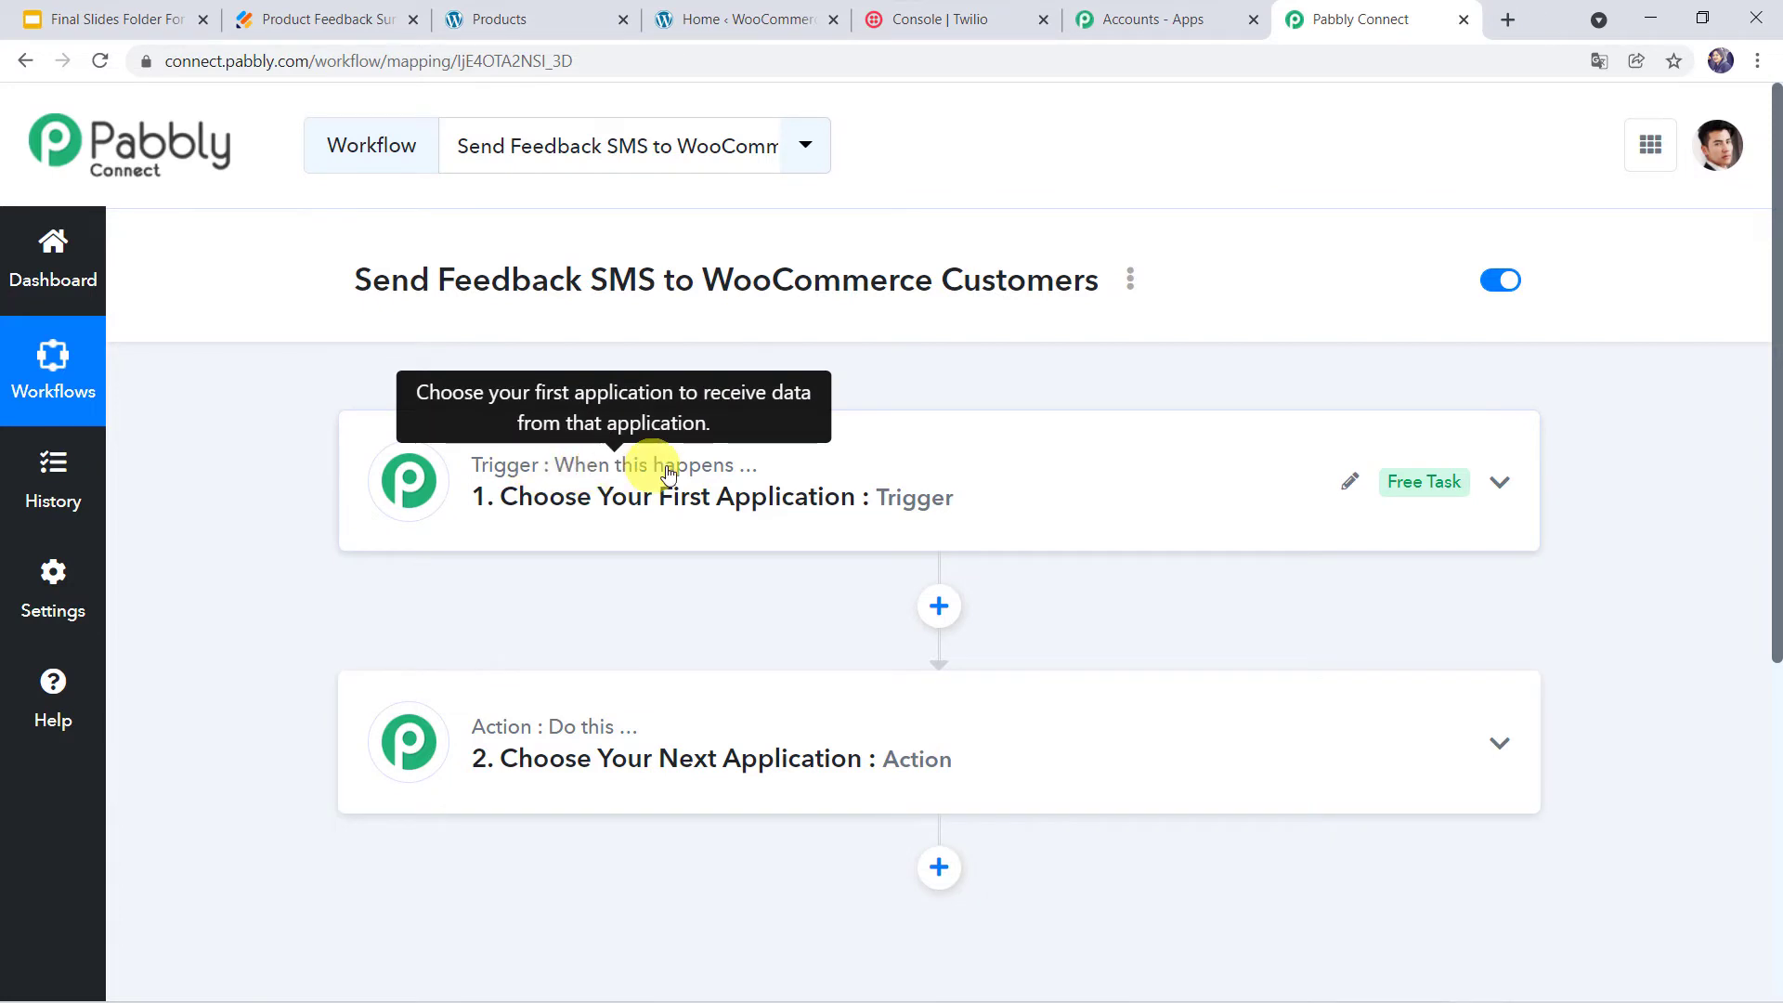
mouse_move(477, 728)
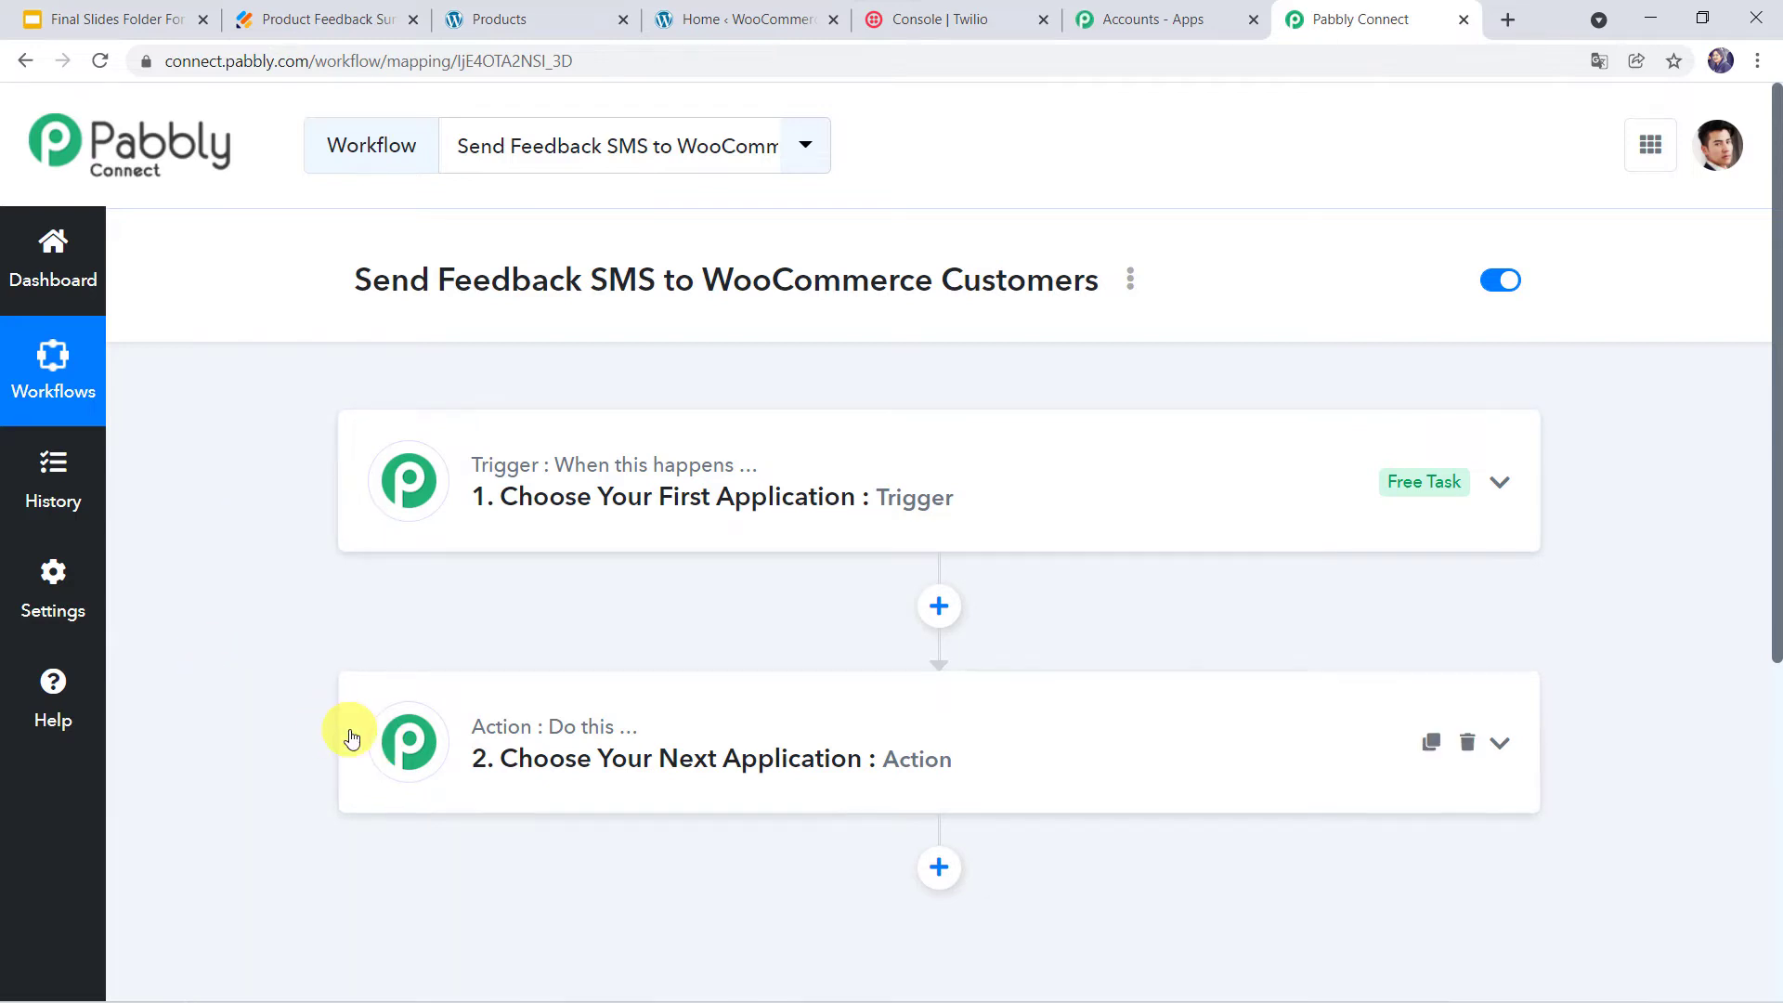
left_click(984, 484)
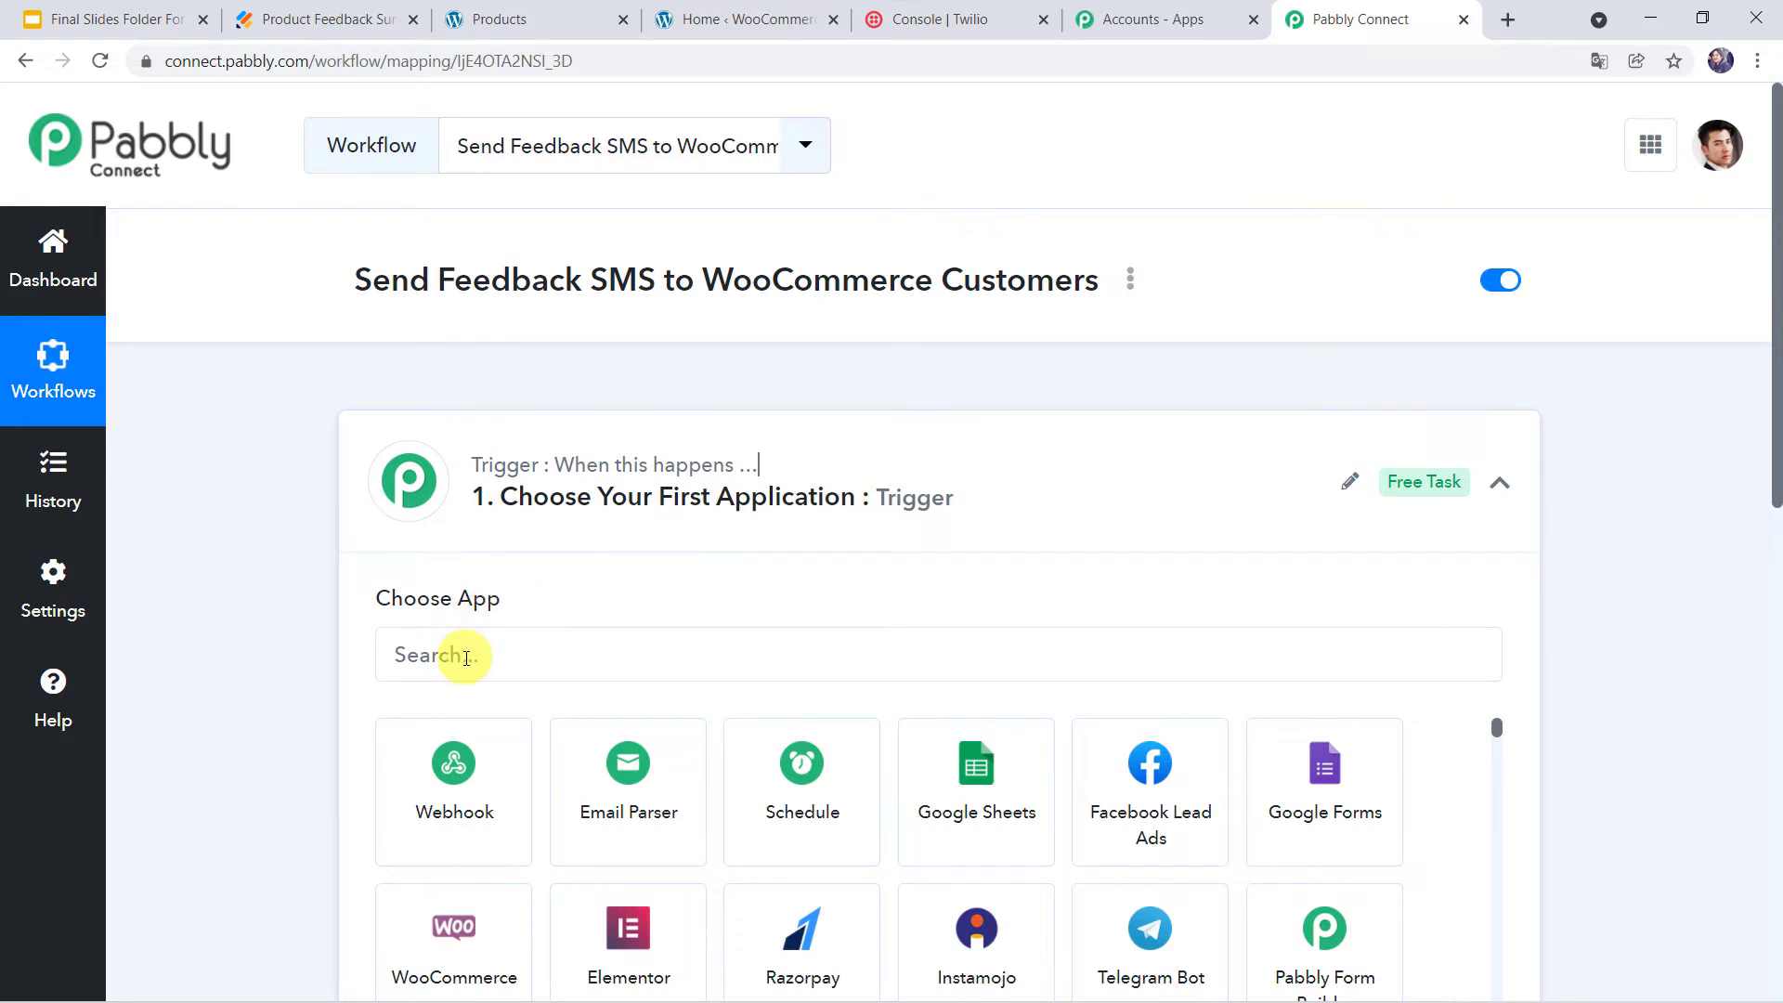
Step: Set the workflow's trigger app to WooCommerce and its trigger event to Order Updated
left_click(465, 658)
type("Woo")
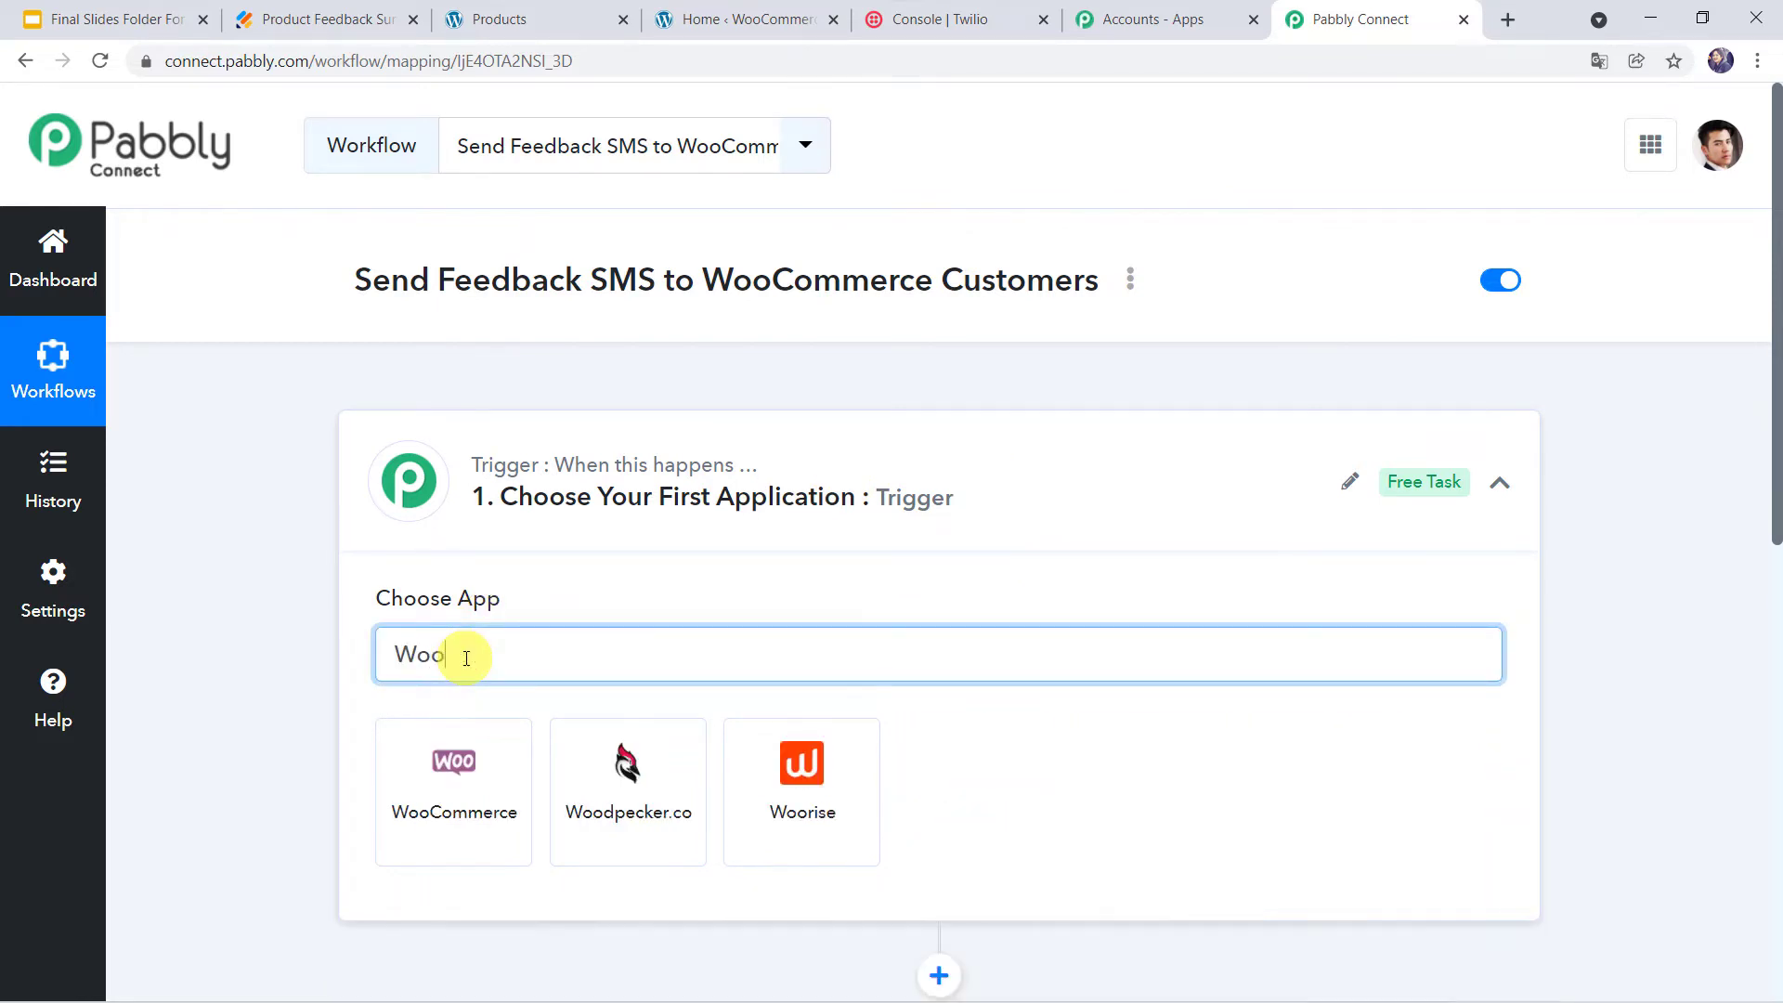
left_click(454, 760)
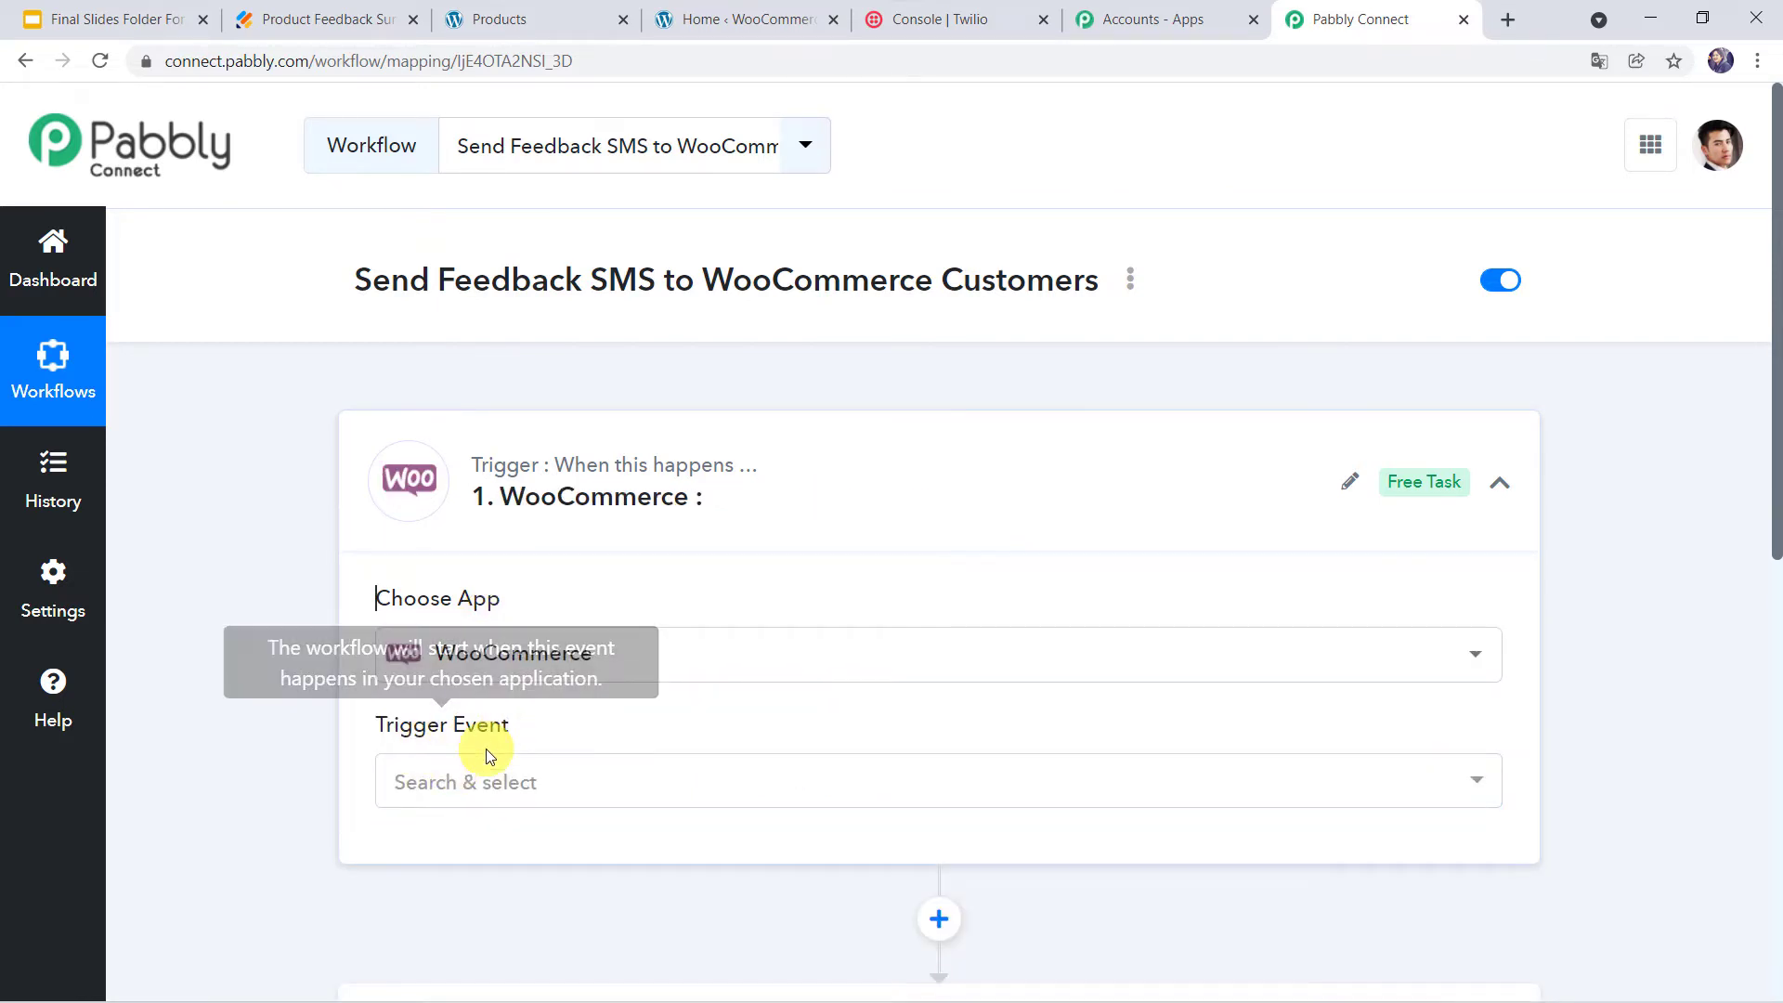
scroll(486, 748, "down", 1)
scroll(486, 748, "down", 1)
left_click(492, 569)
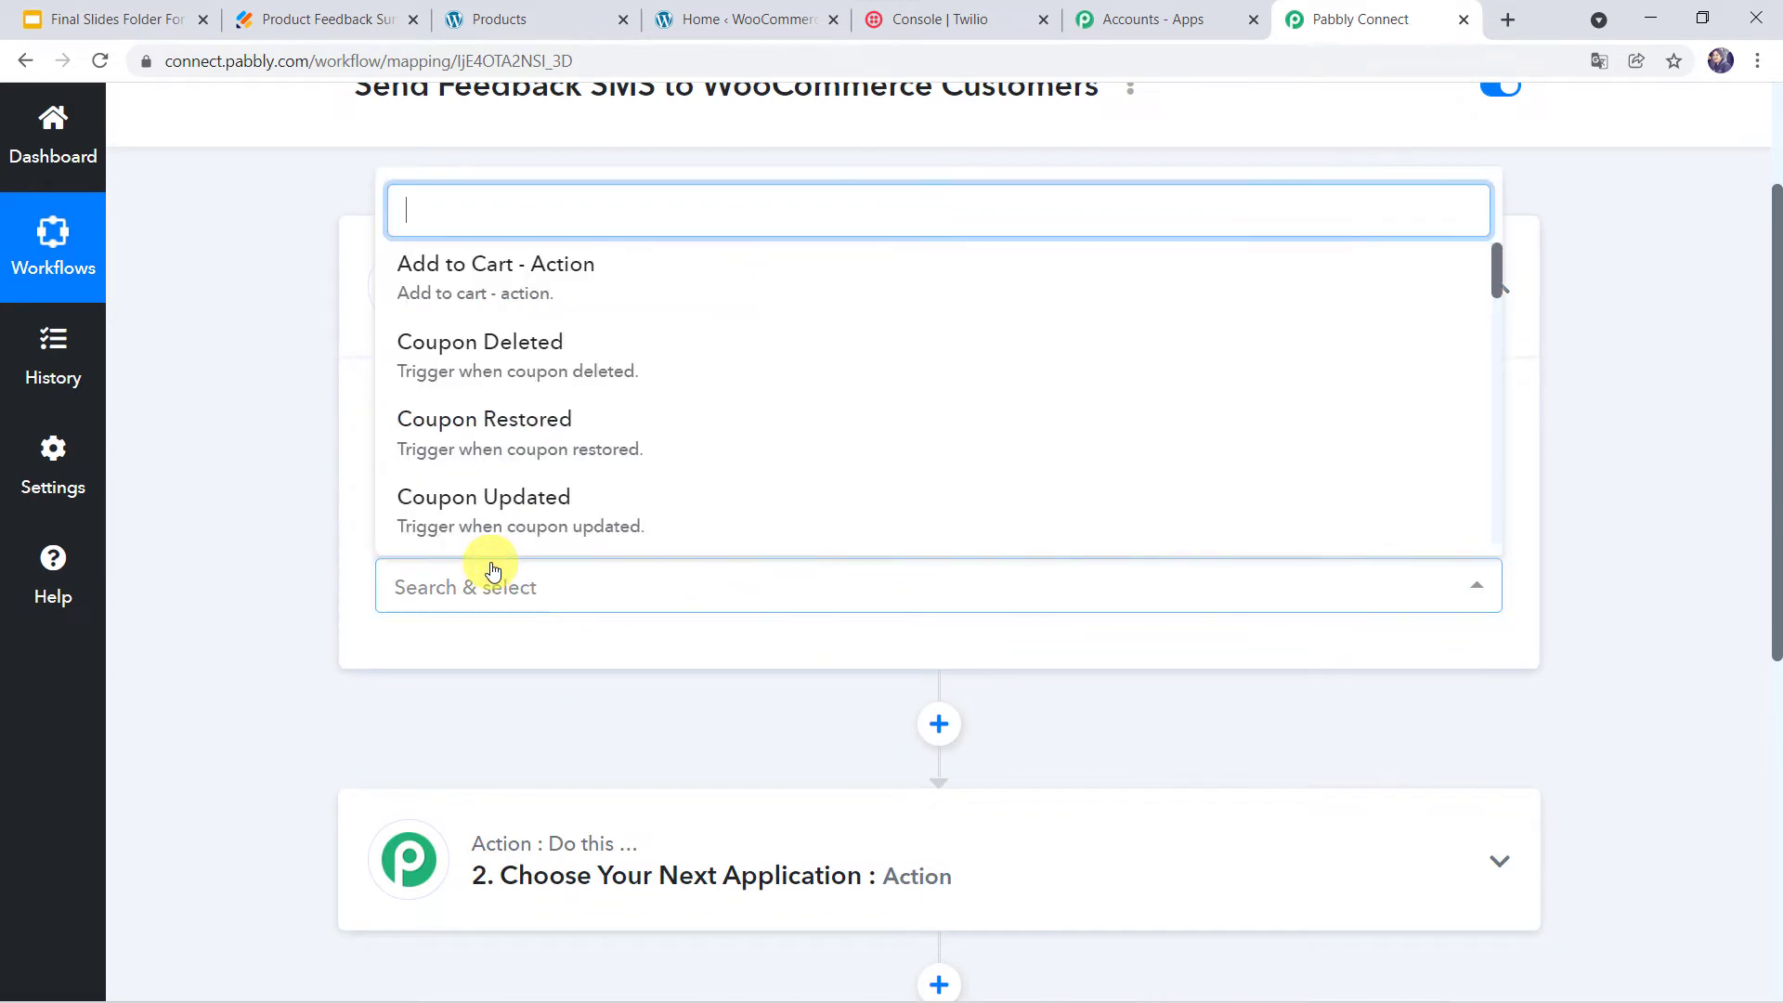
type("Order")
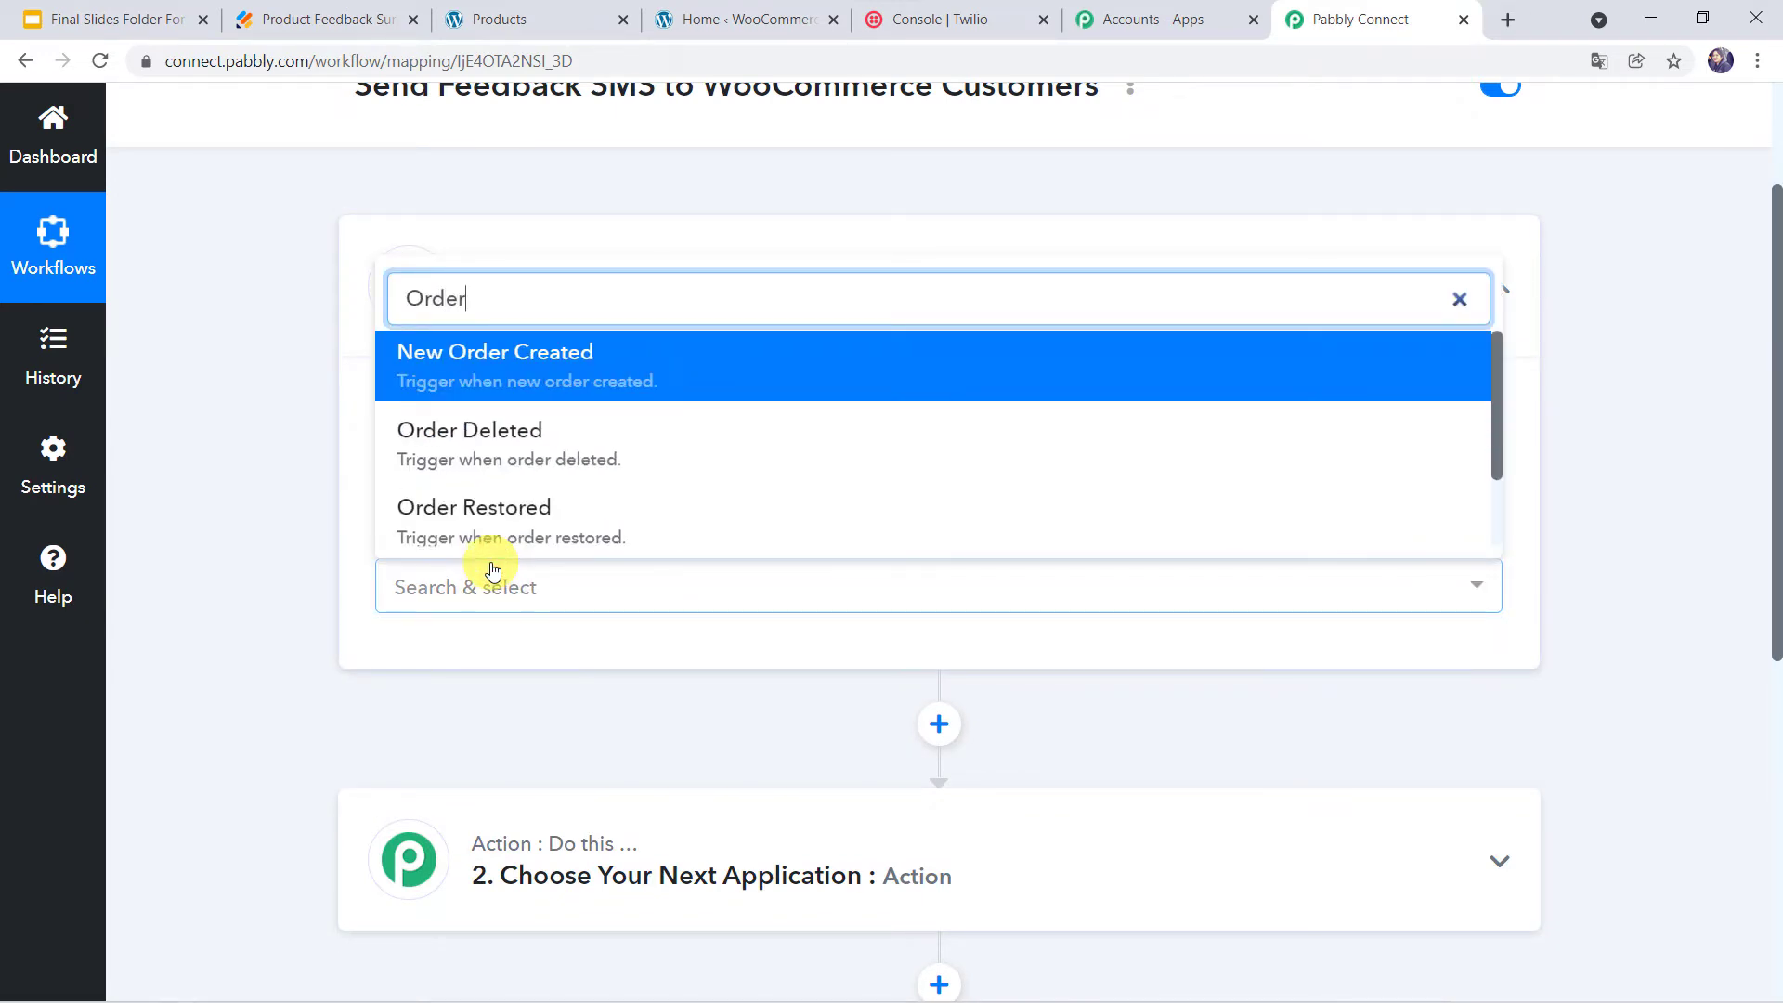
type(" U")
left_click(507, 515)
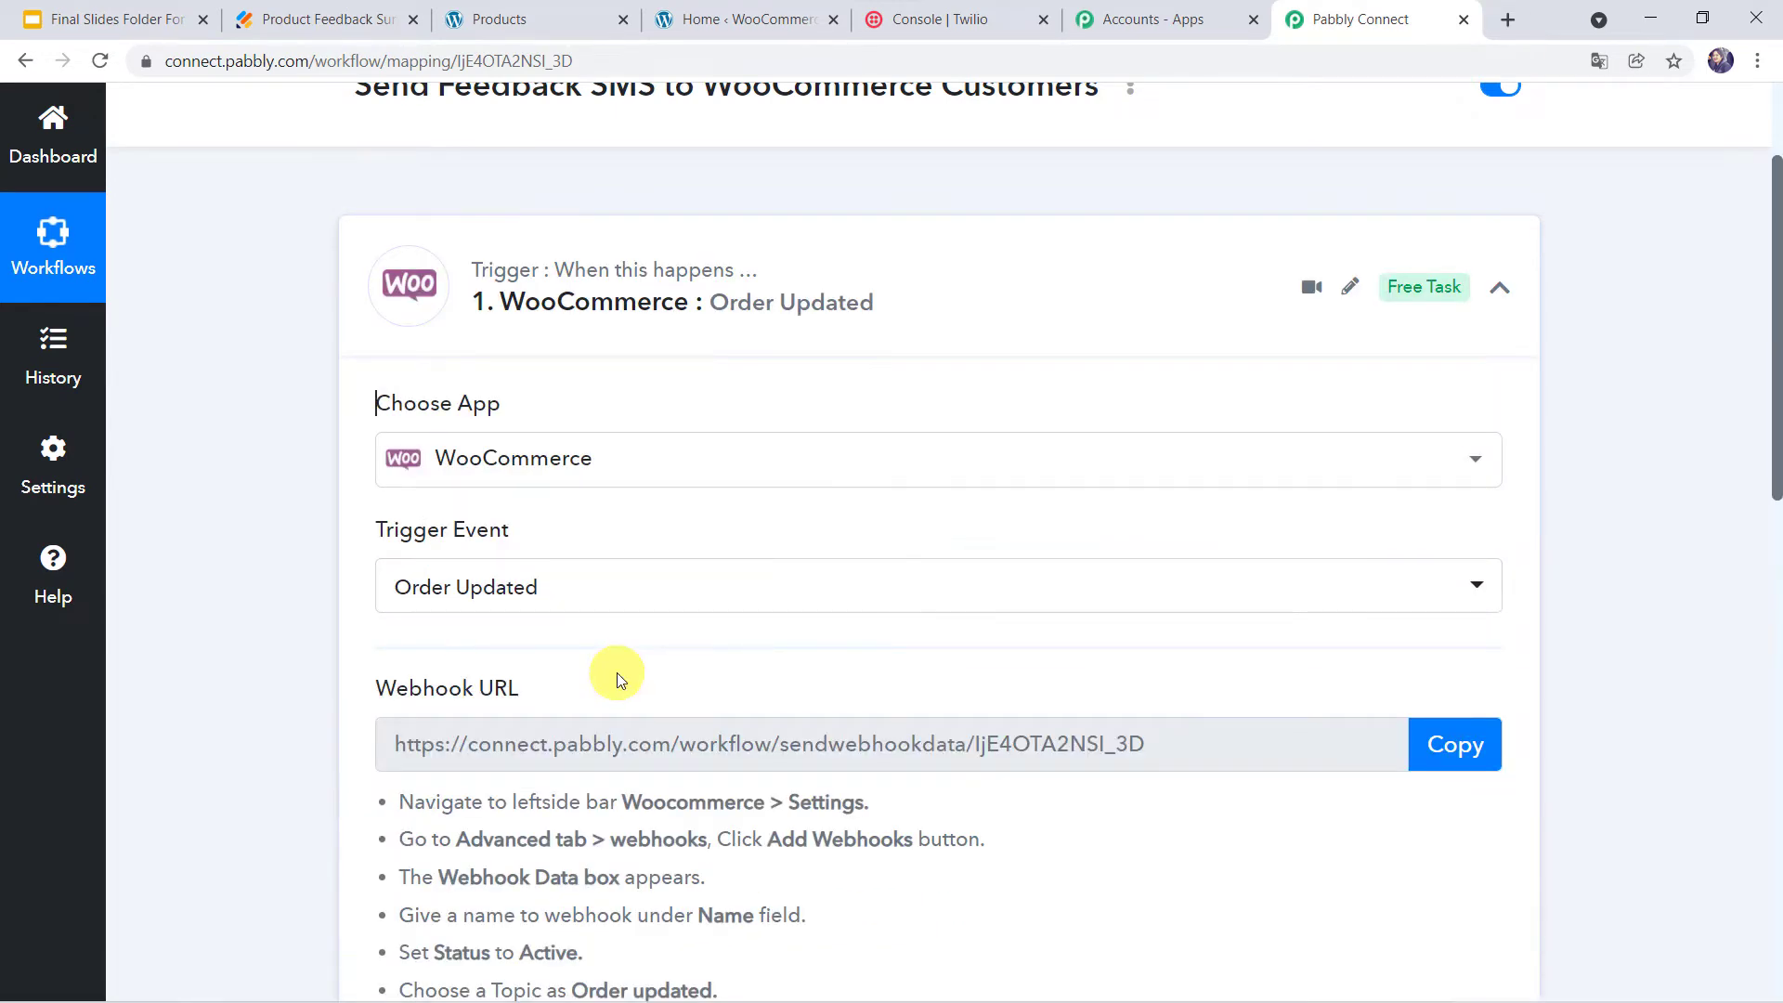
Step: Switch to the WooCommerce admin site and start a new webhook in the store's advanced settings
scroll(613, 672, "down", 1)
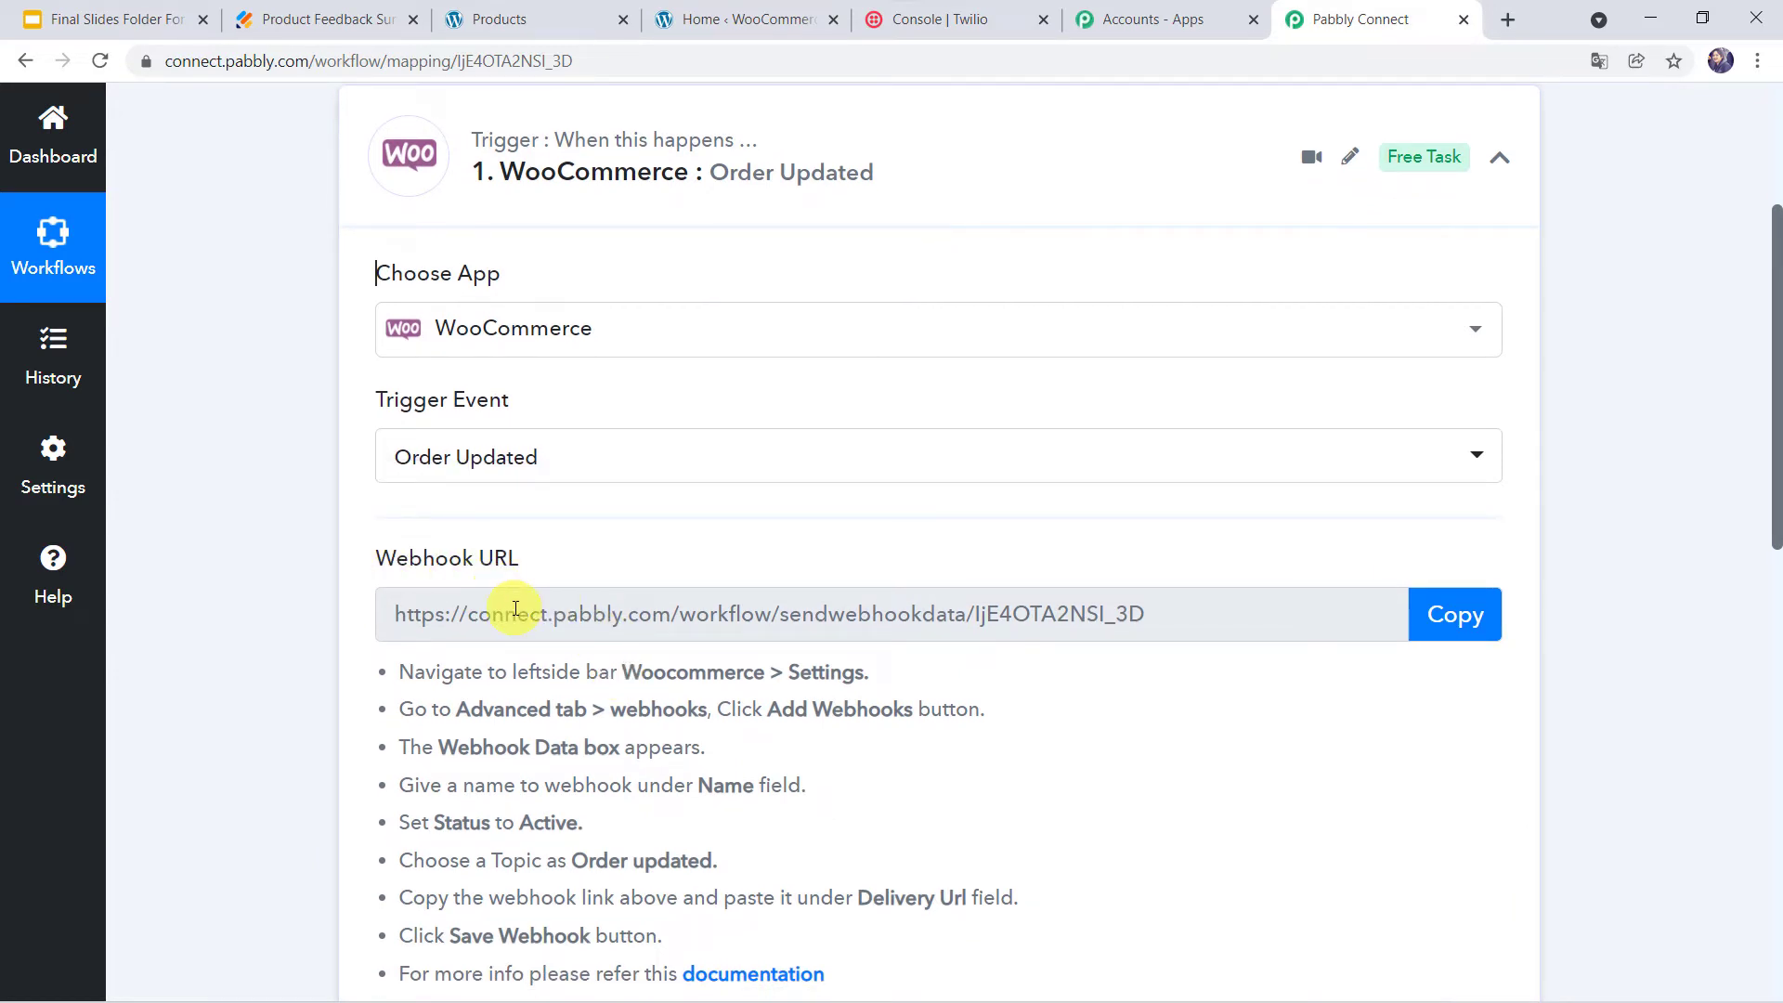
scroll(515, 606, "down", 1)
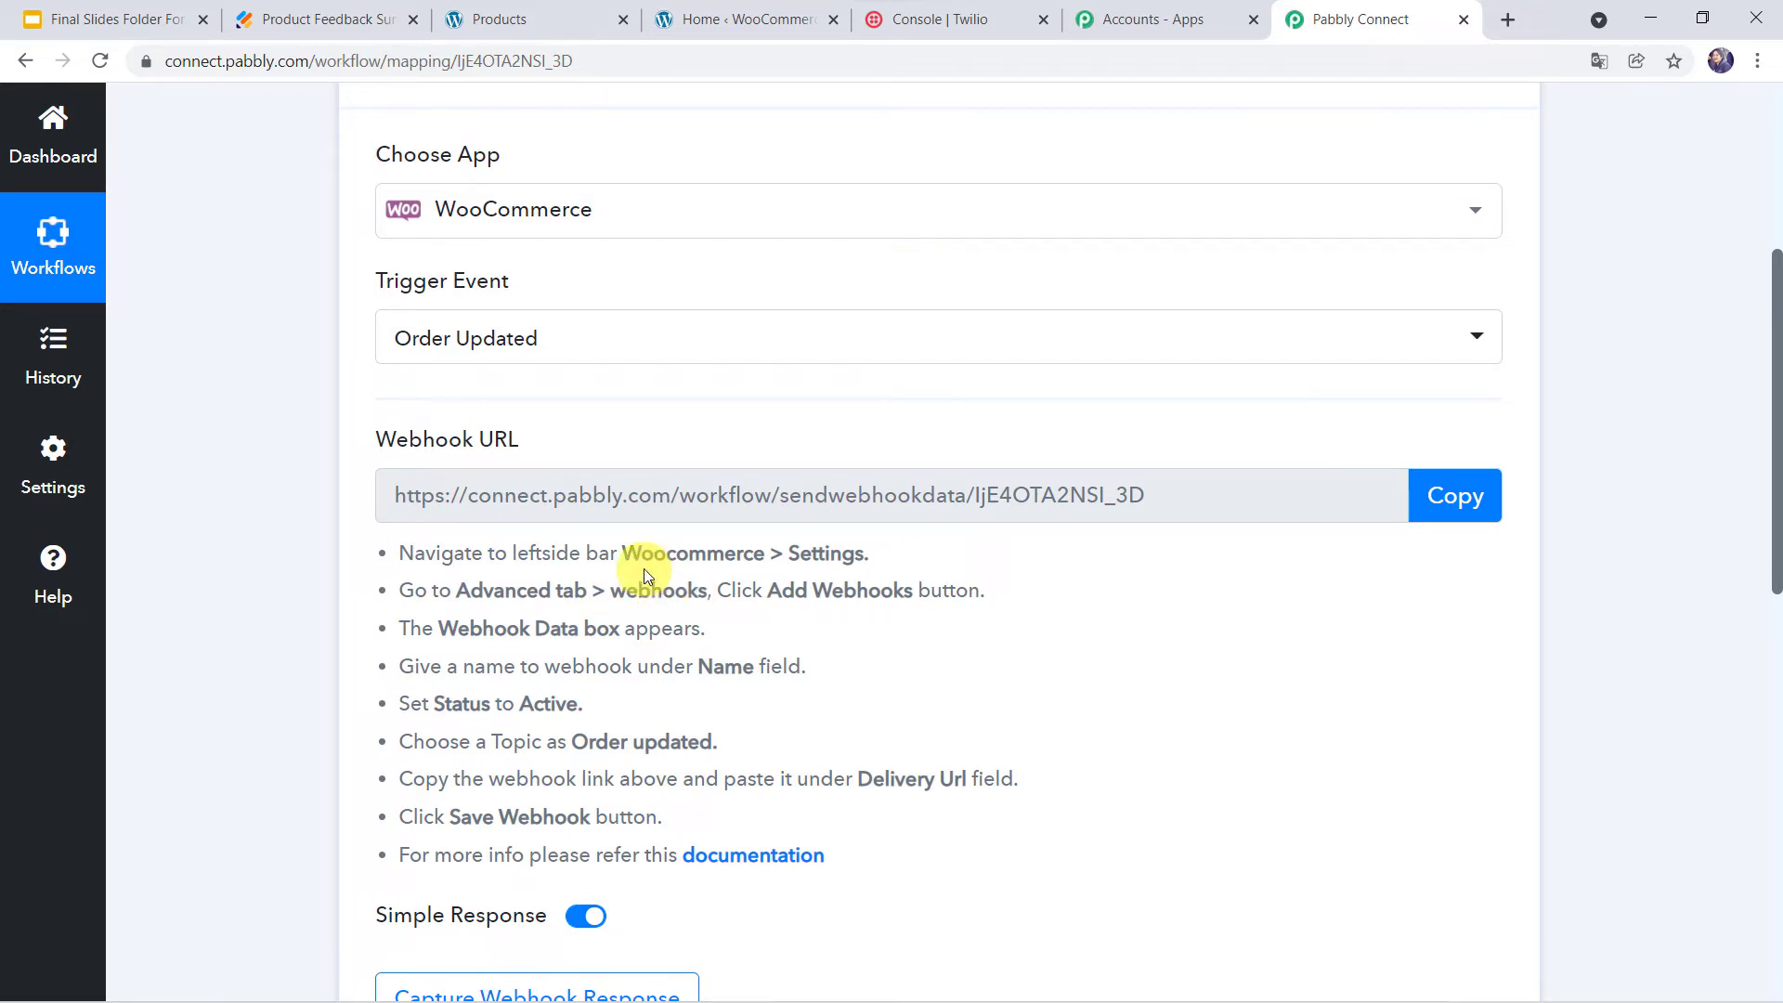
left_click(715, 24)
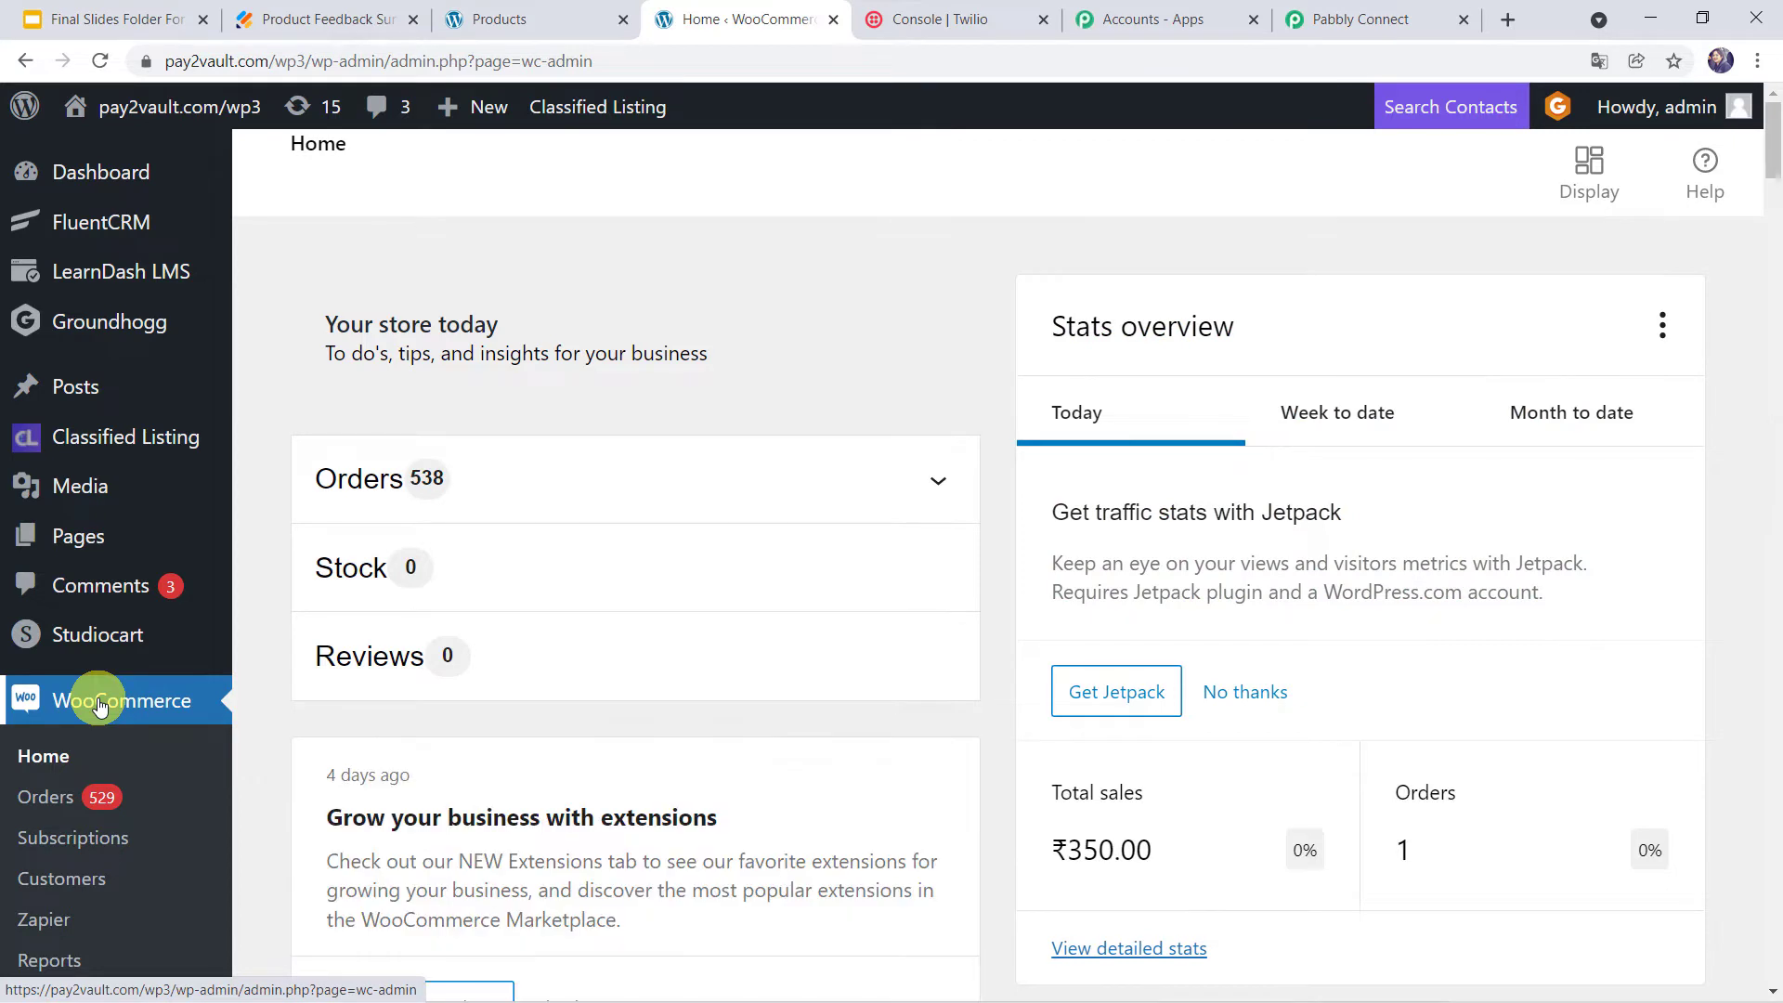
scroll(72, 768, "down", 3)
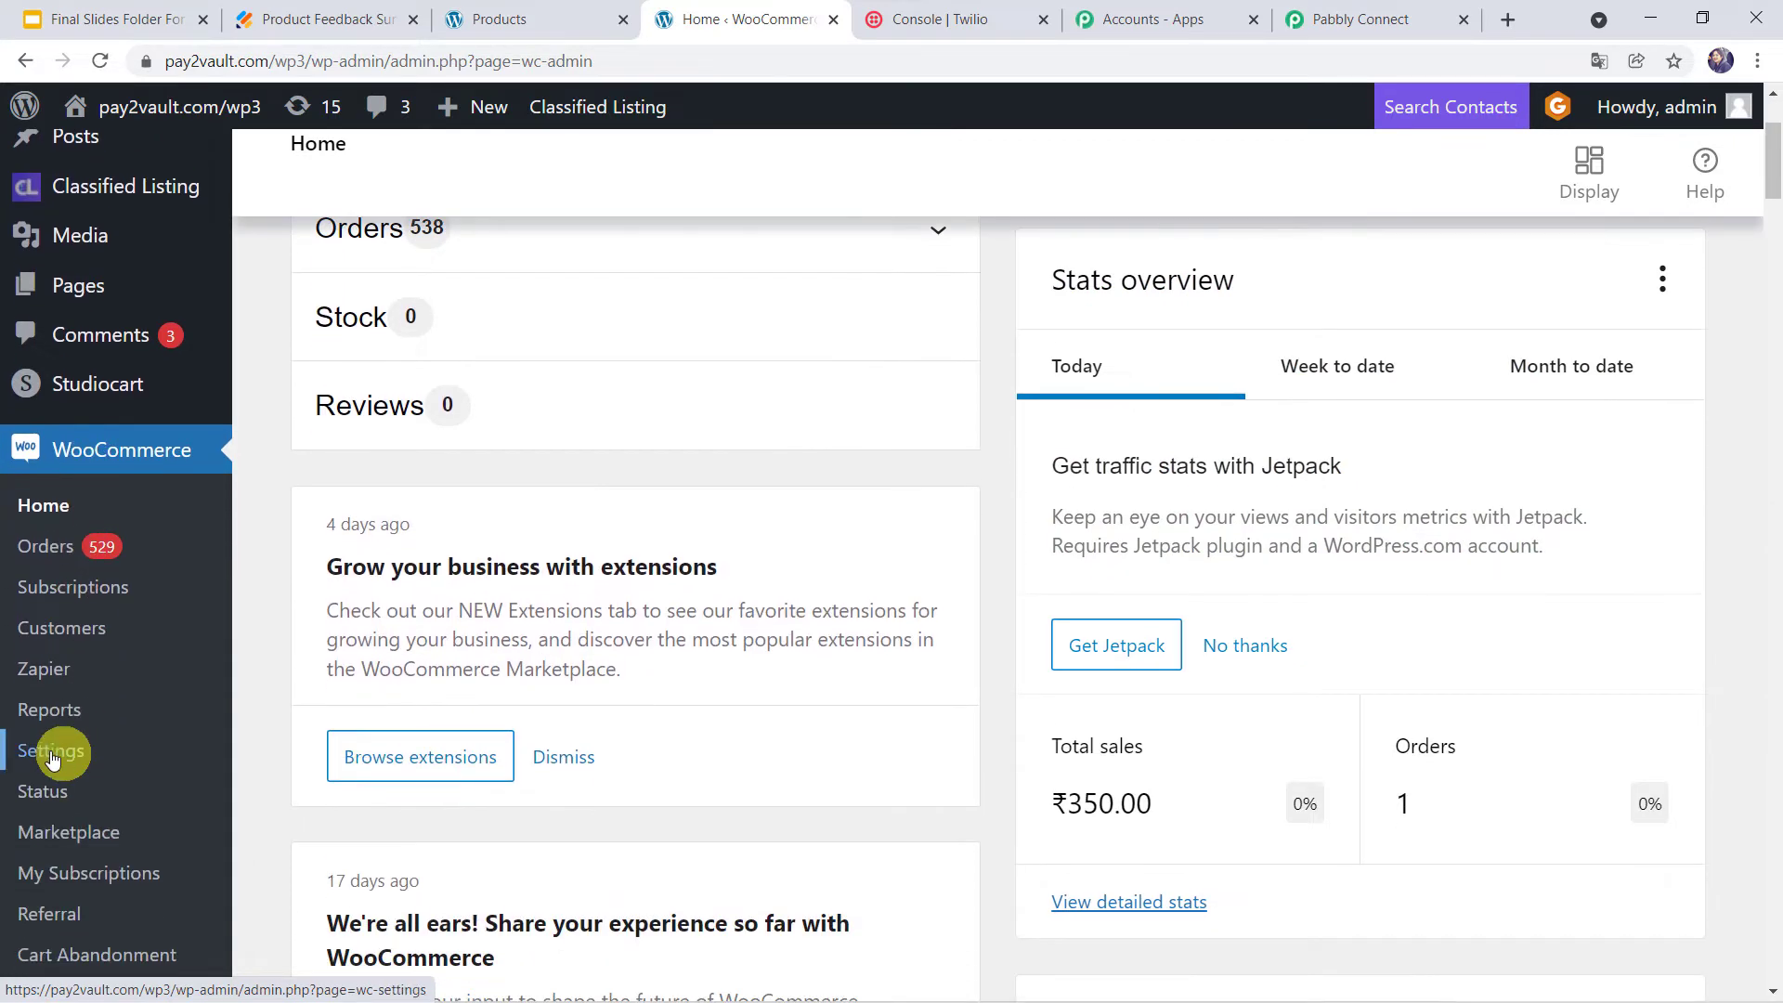
left_click(82, 759)
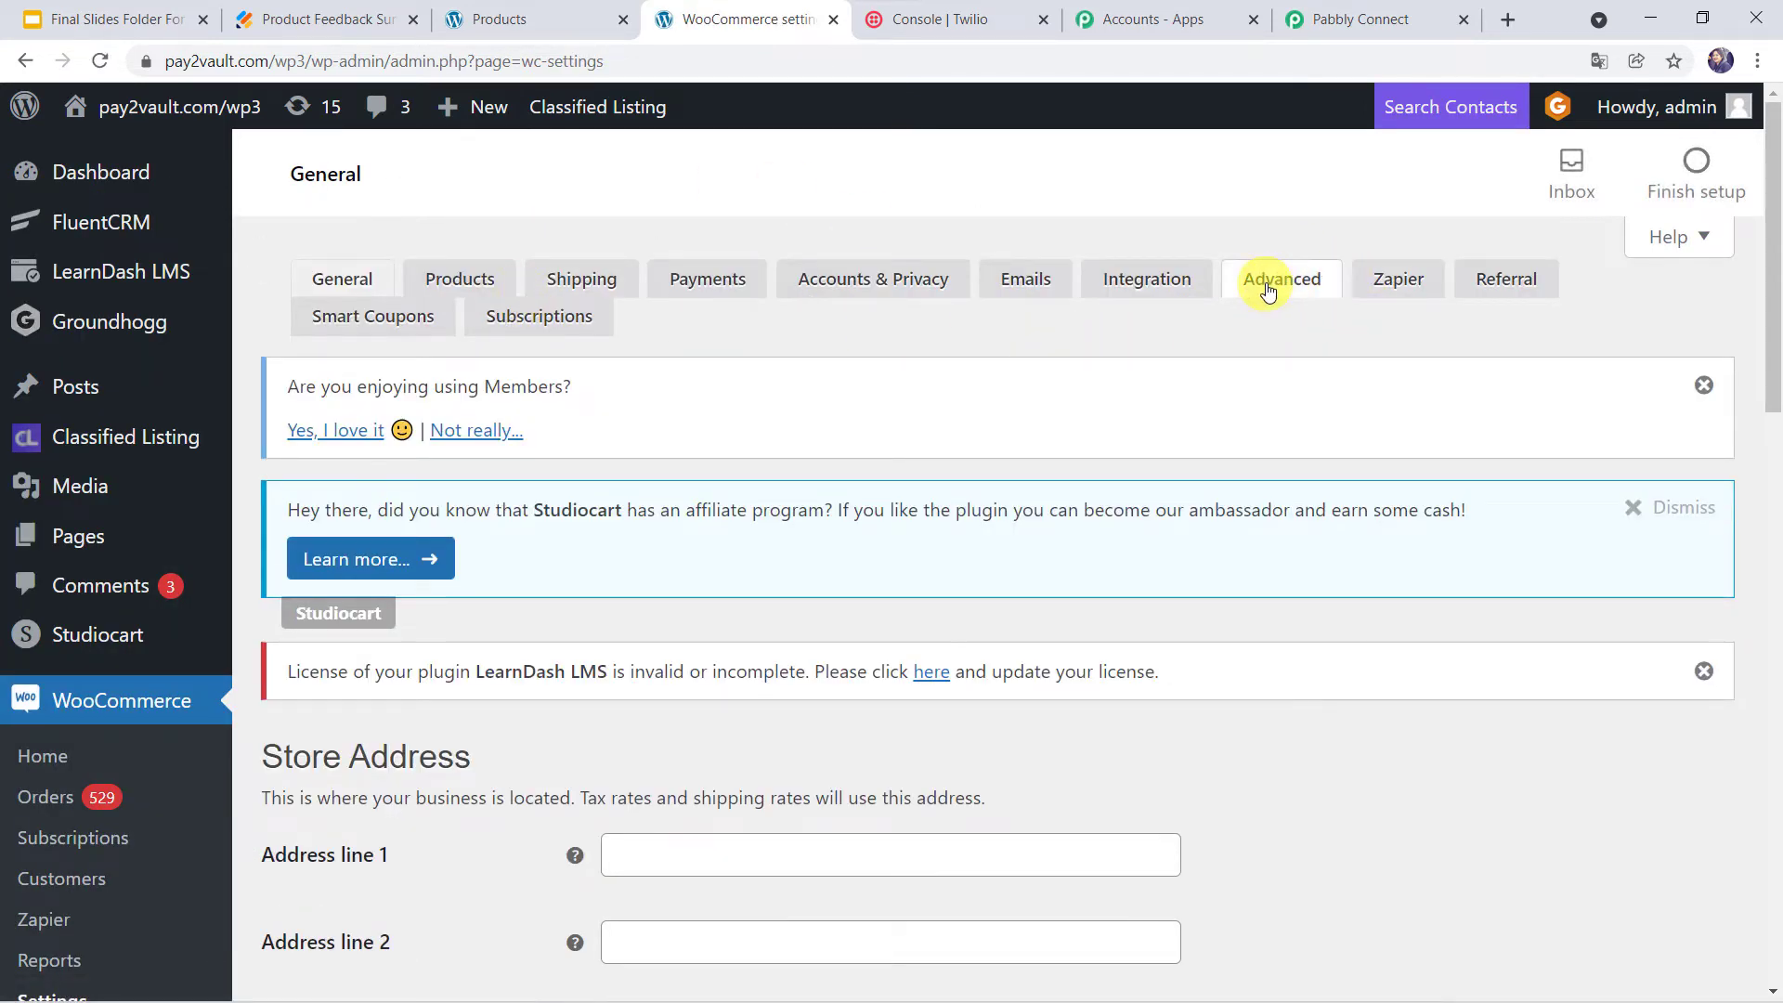
left_click(1269, 288)
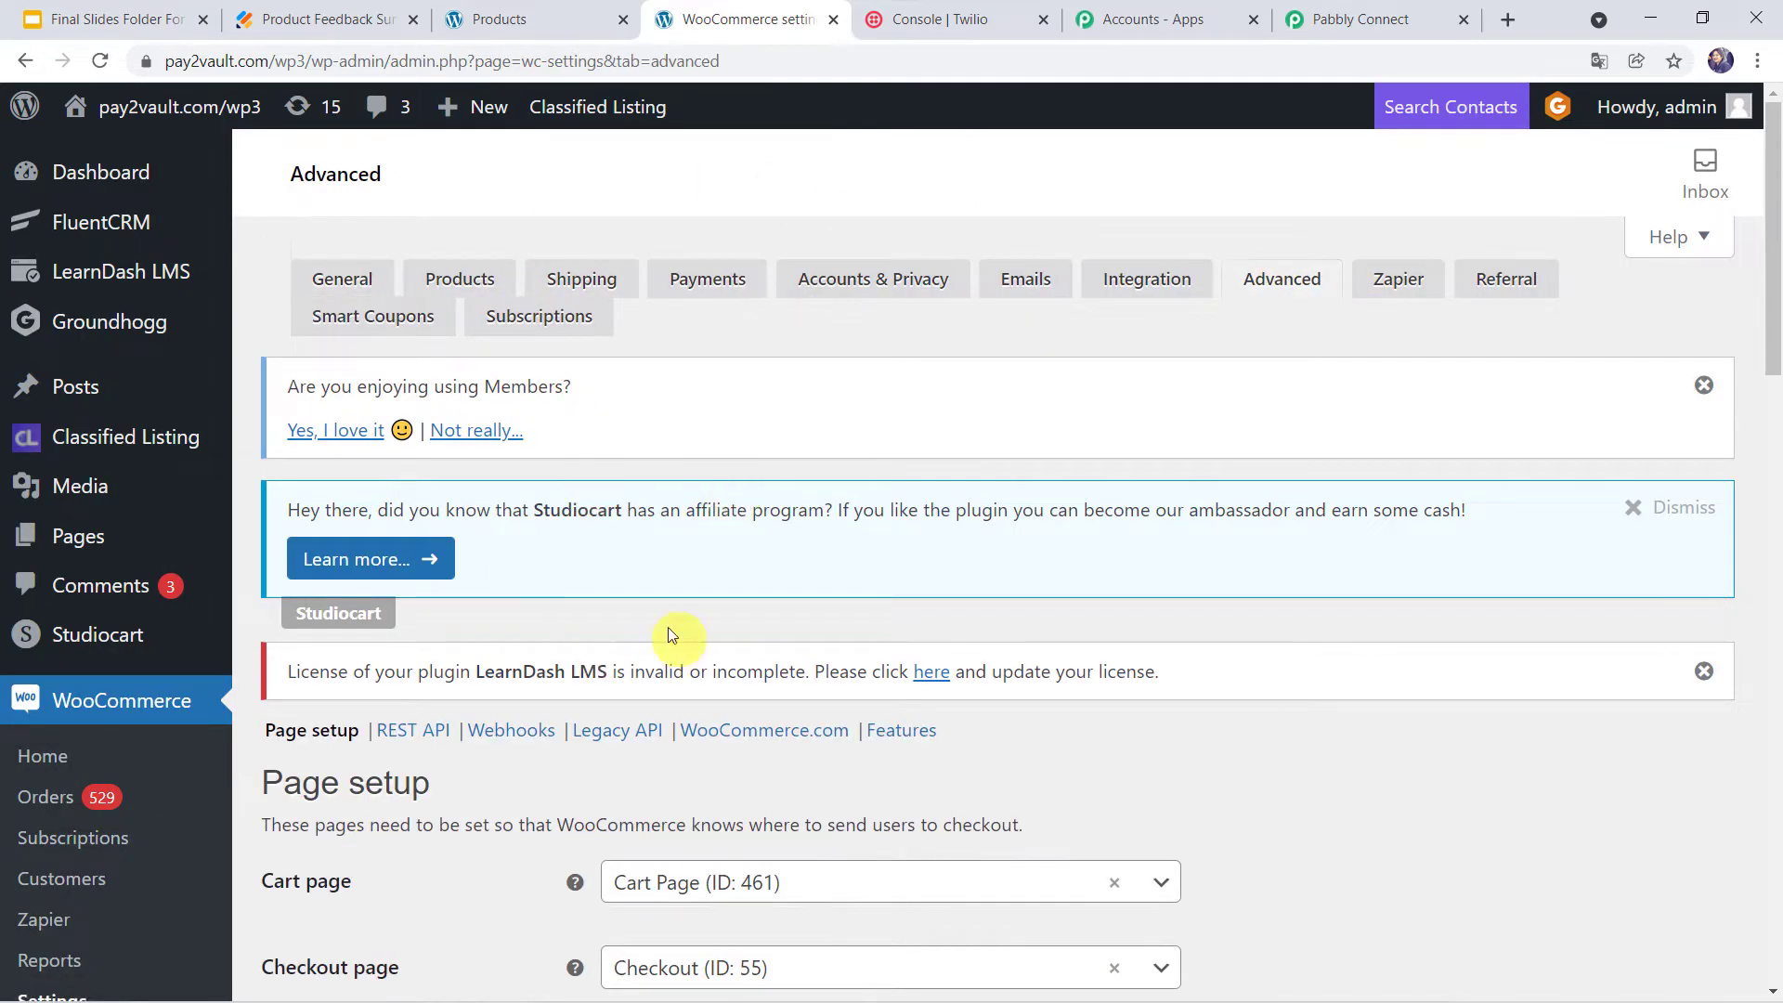
left_click(508, 735)
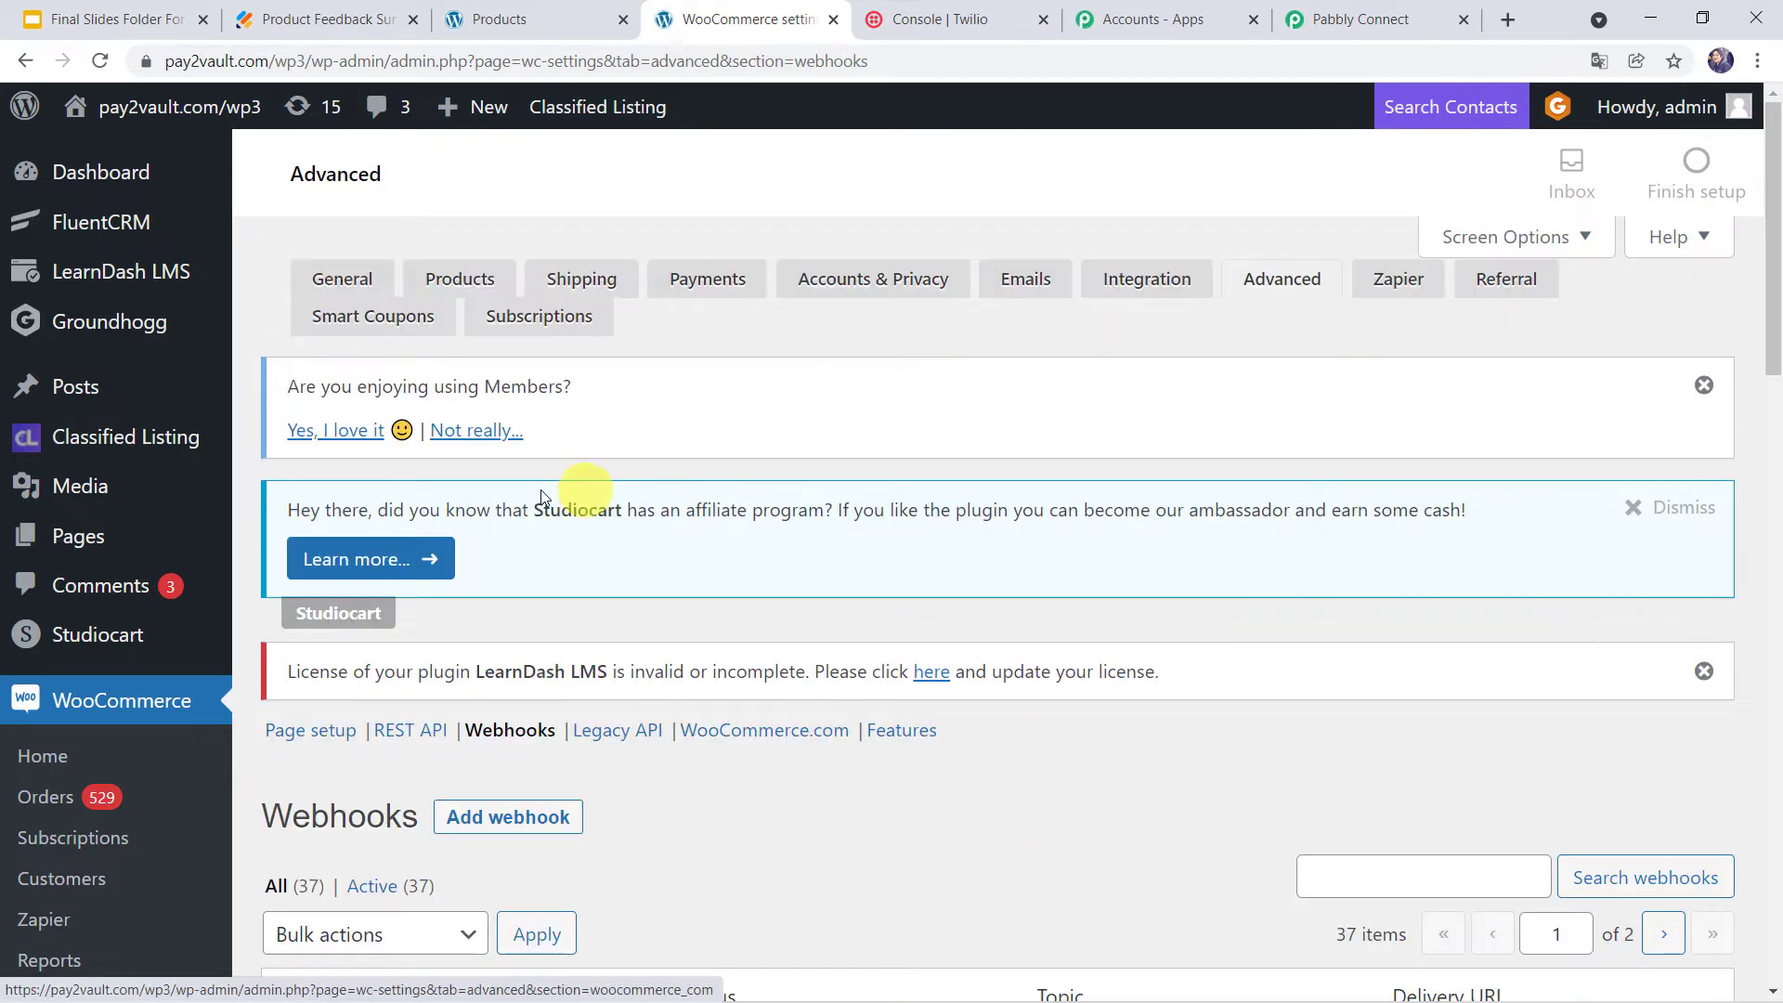
left_click(526, 824)
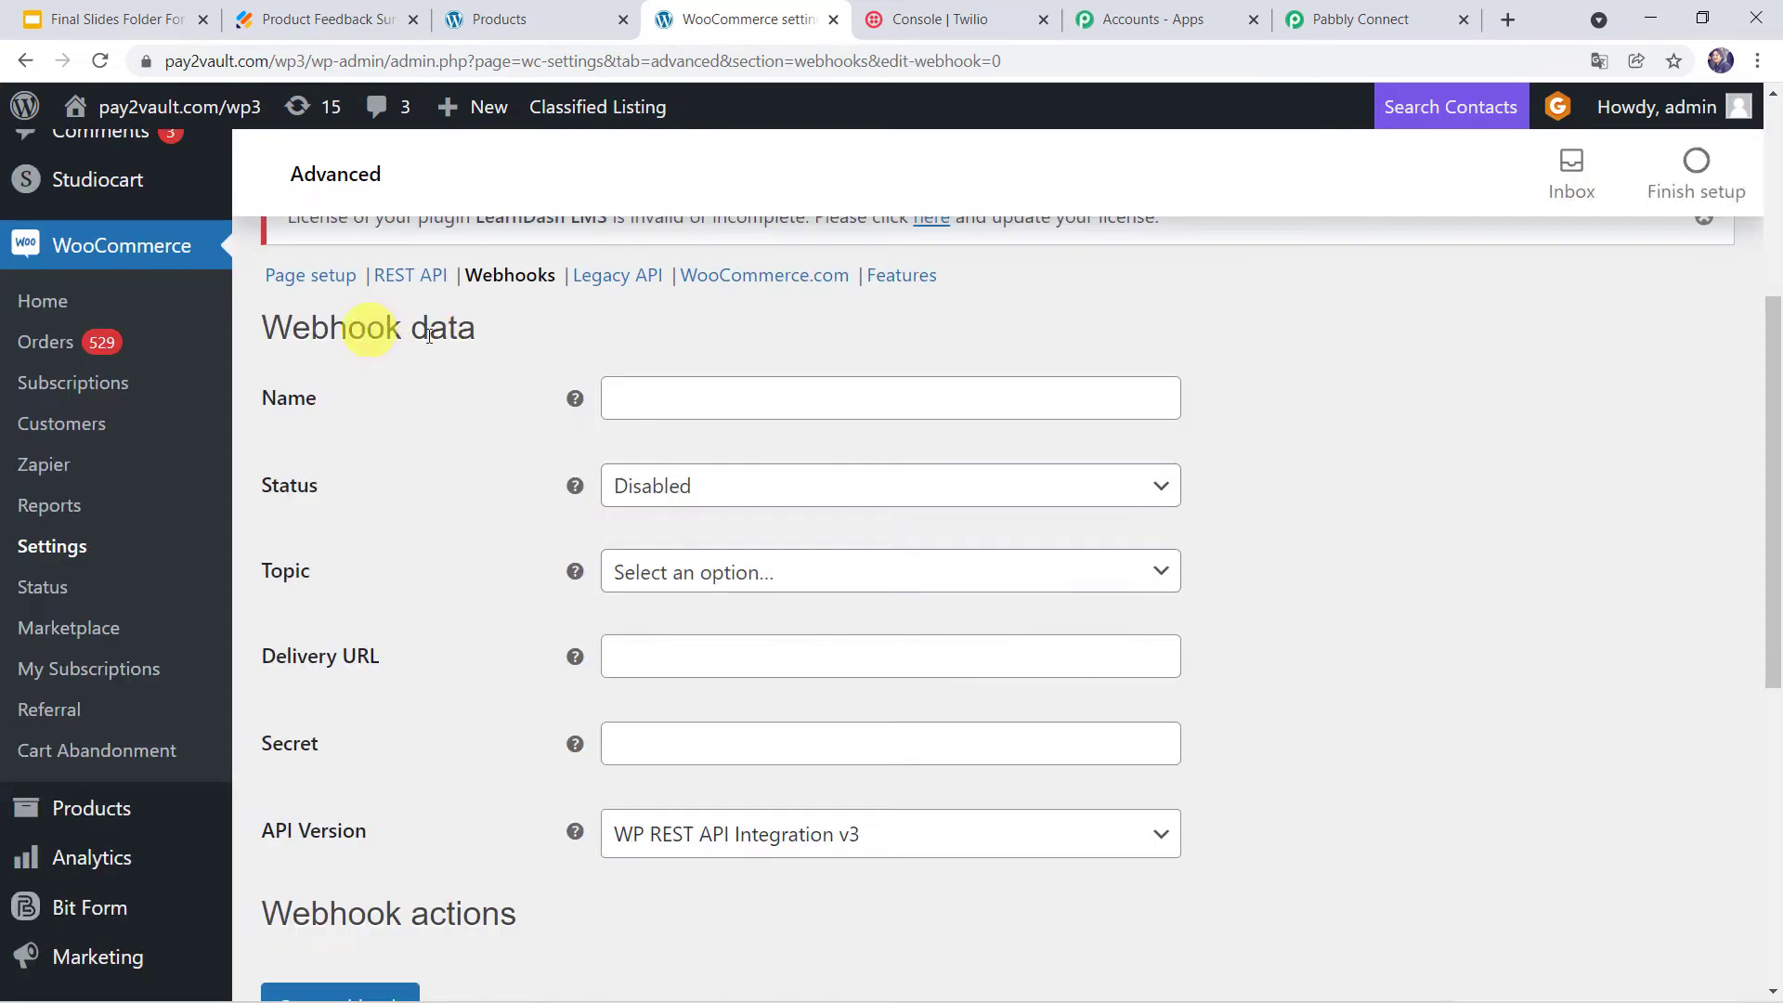
Step: Name the webhook "WooCommerce and Twilio Integration" and set its status to Active
left_click(645, 409)
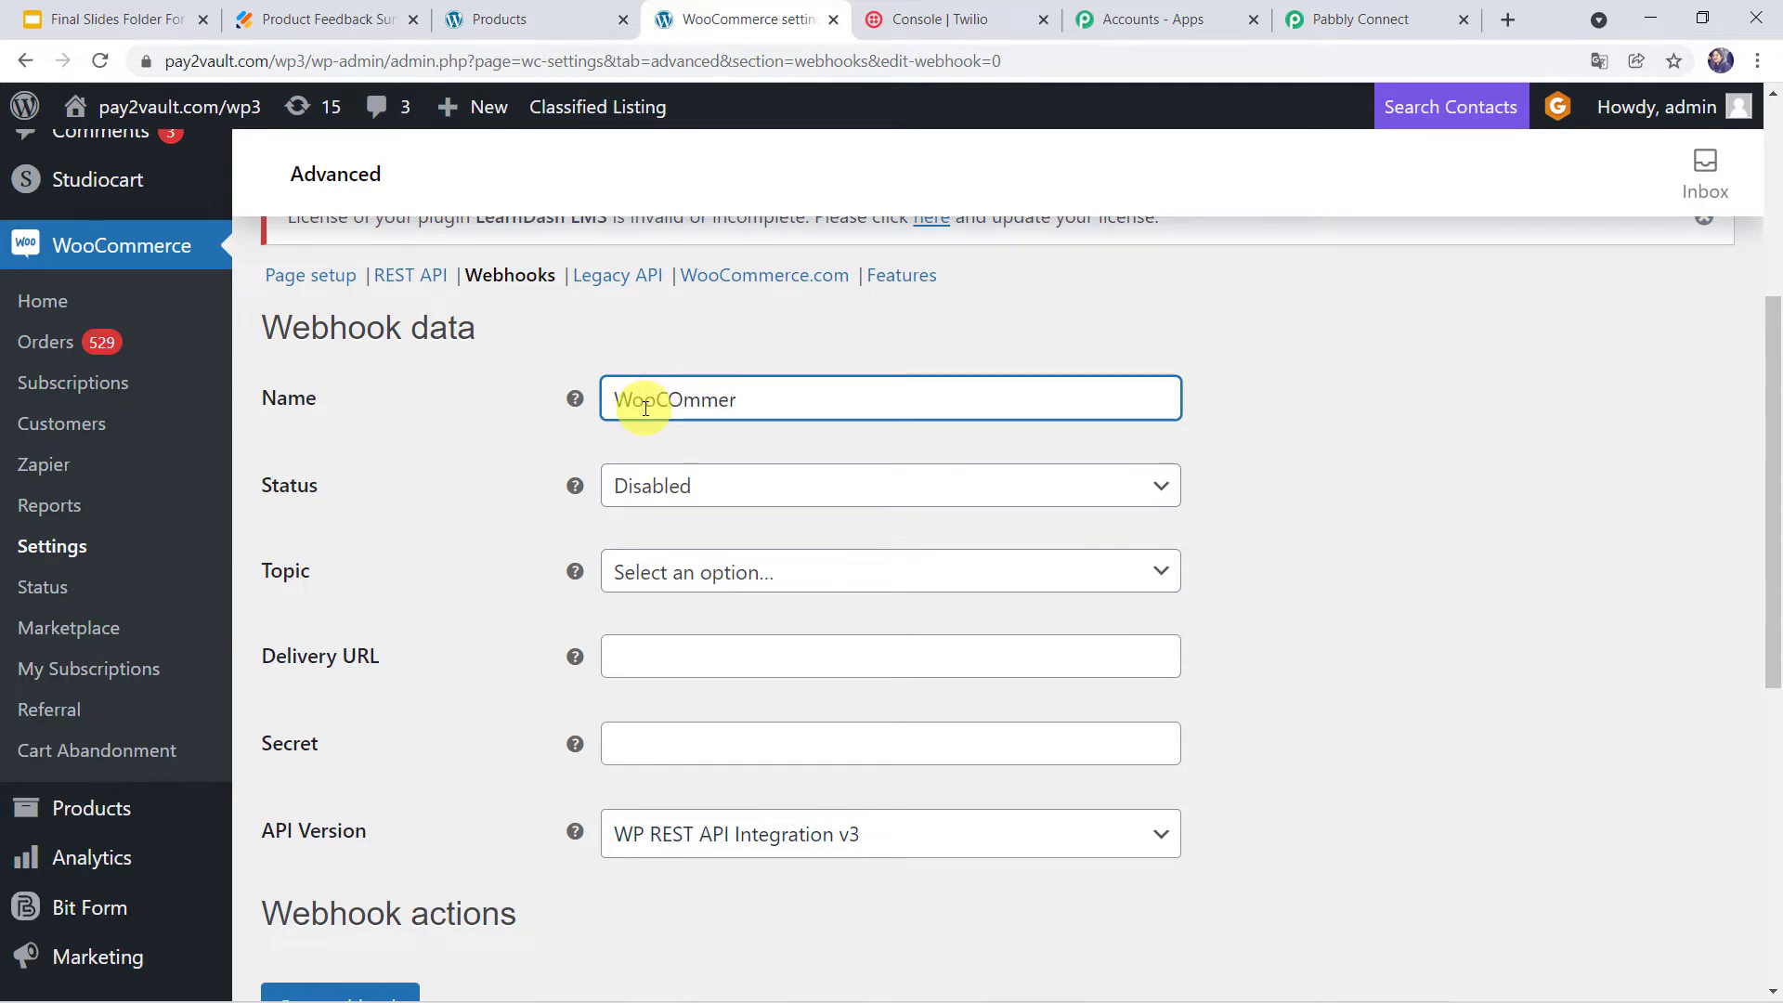
type("WooCommerce and T")
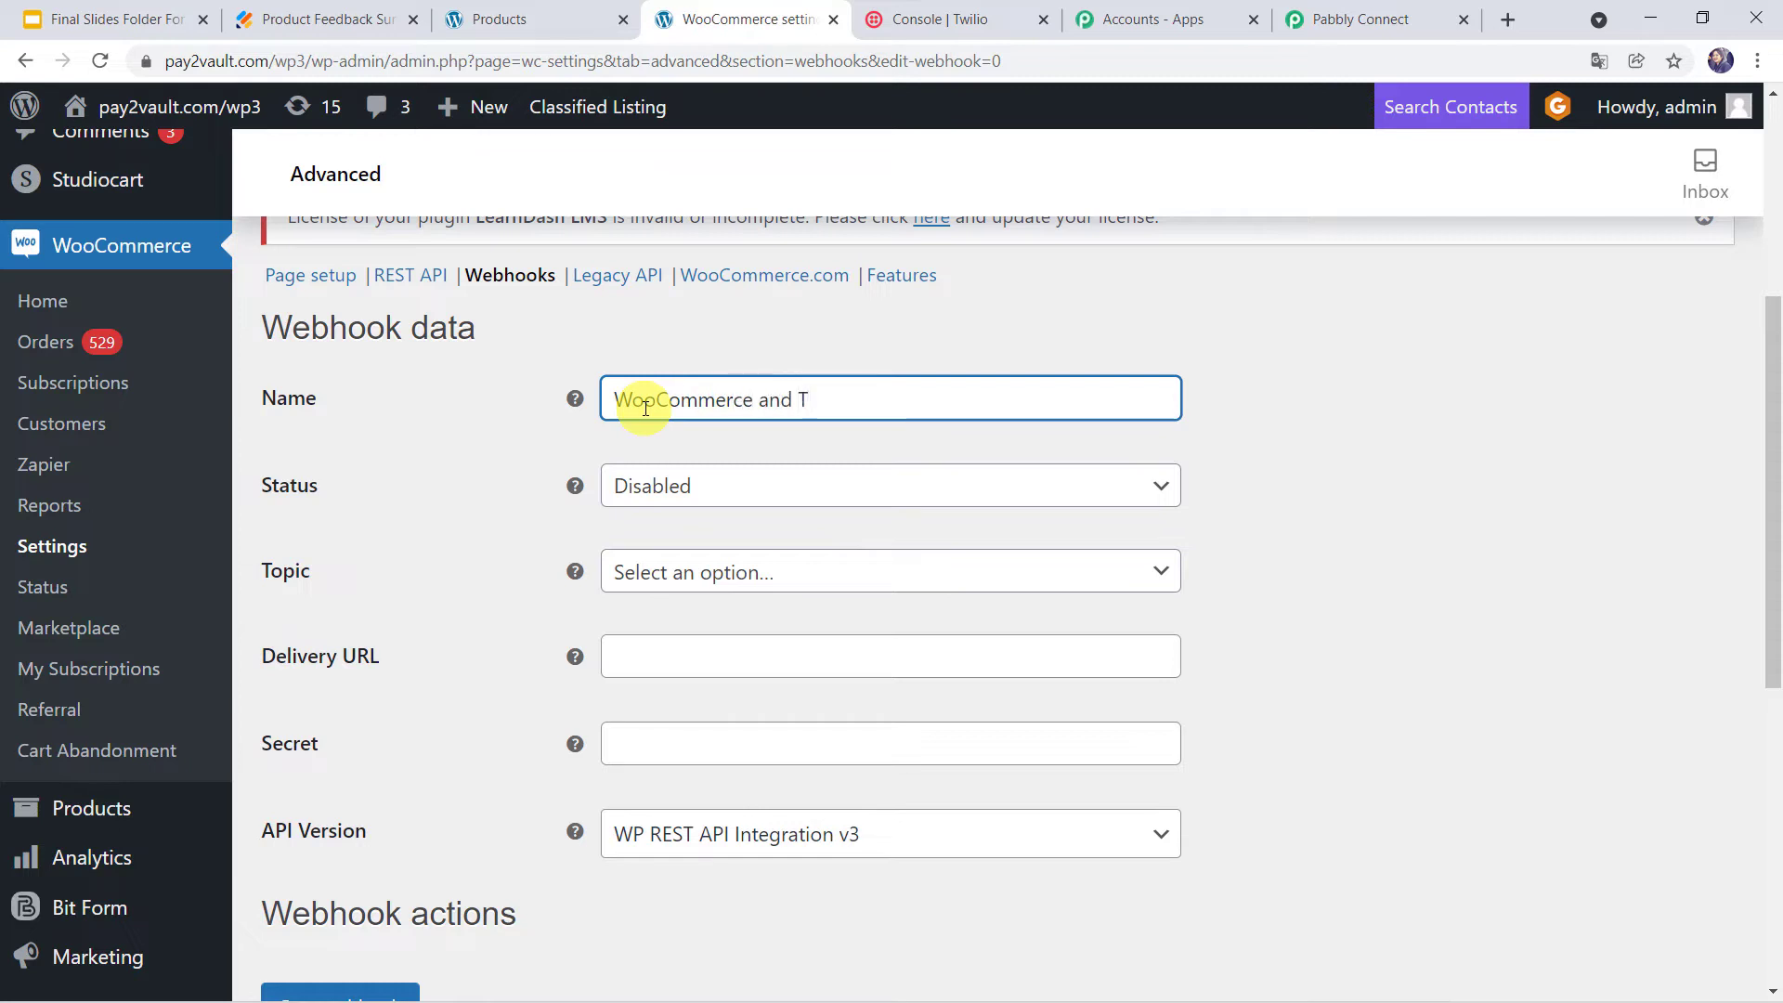
type("wi")
key("BackSpace")
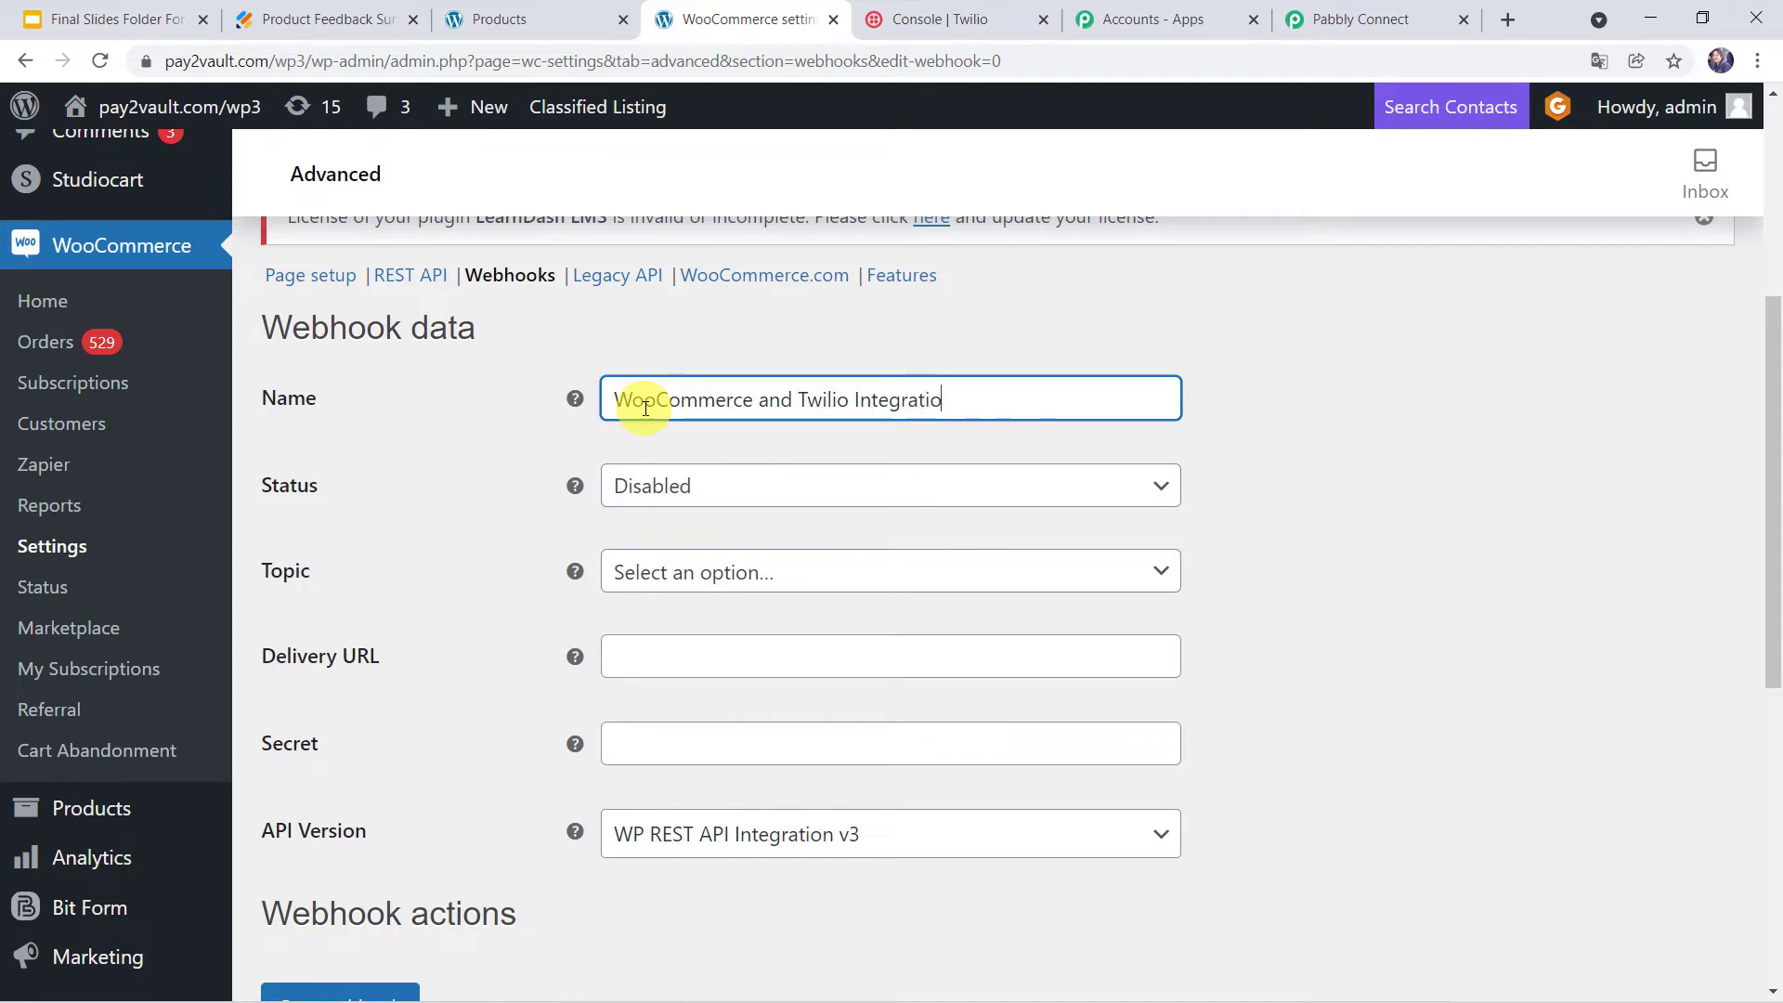
left_click(698, 504)
left_click(673, 530)
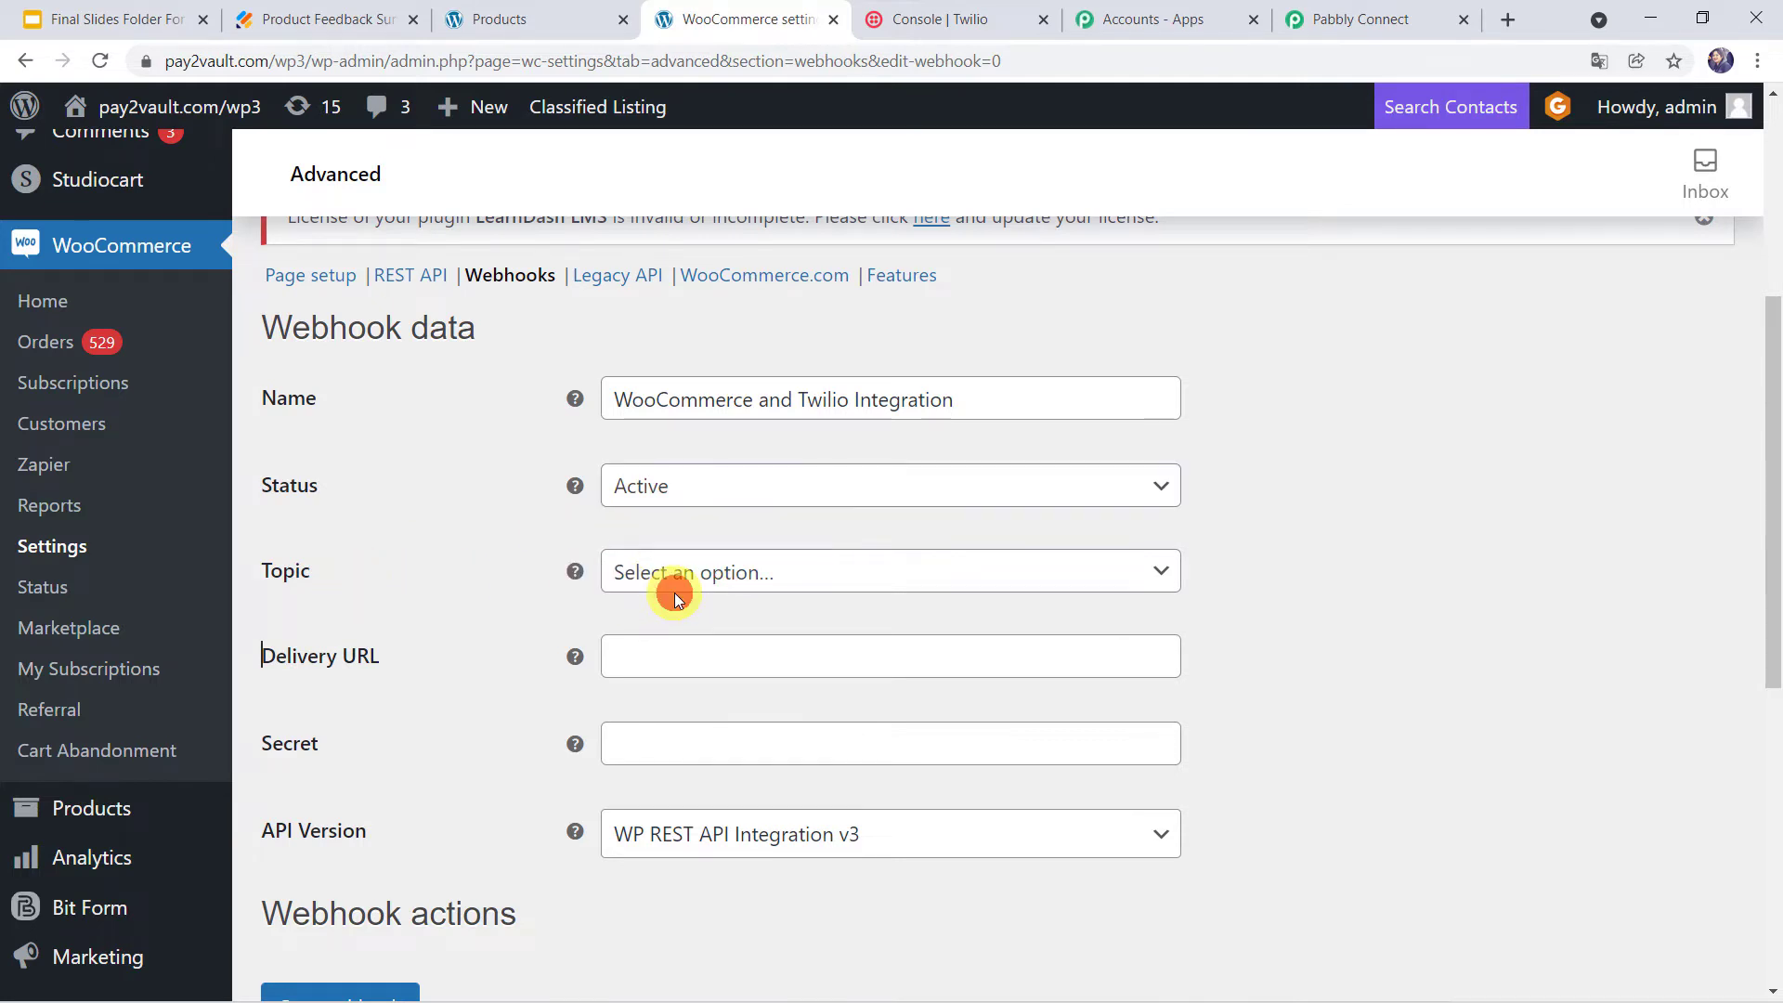
Step: Set the webhook's topic to Order updated
left_click(692, 588)
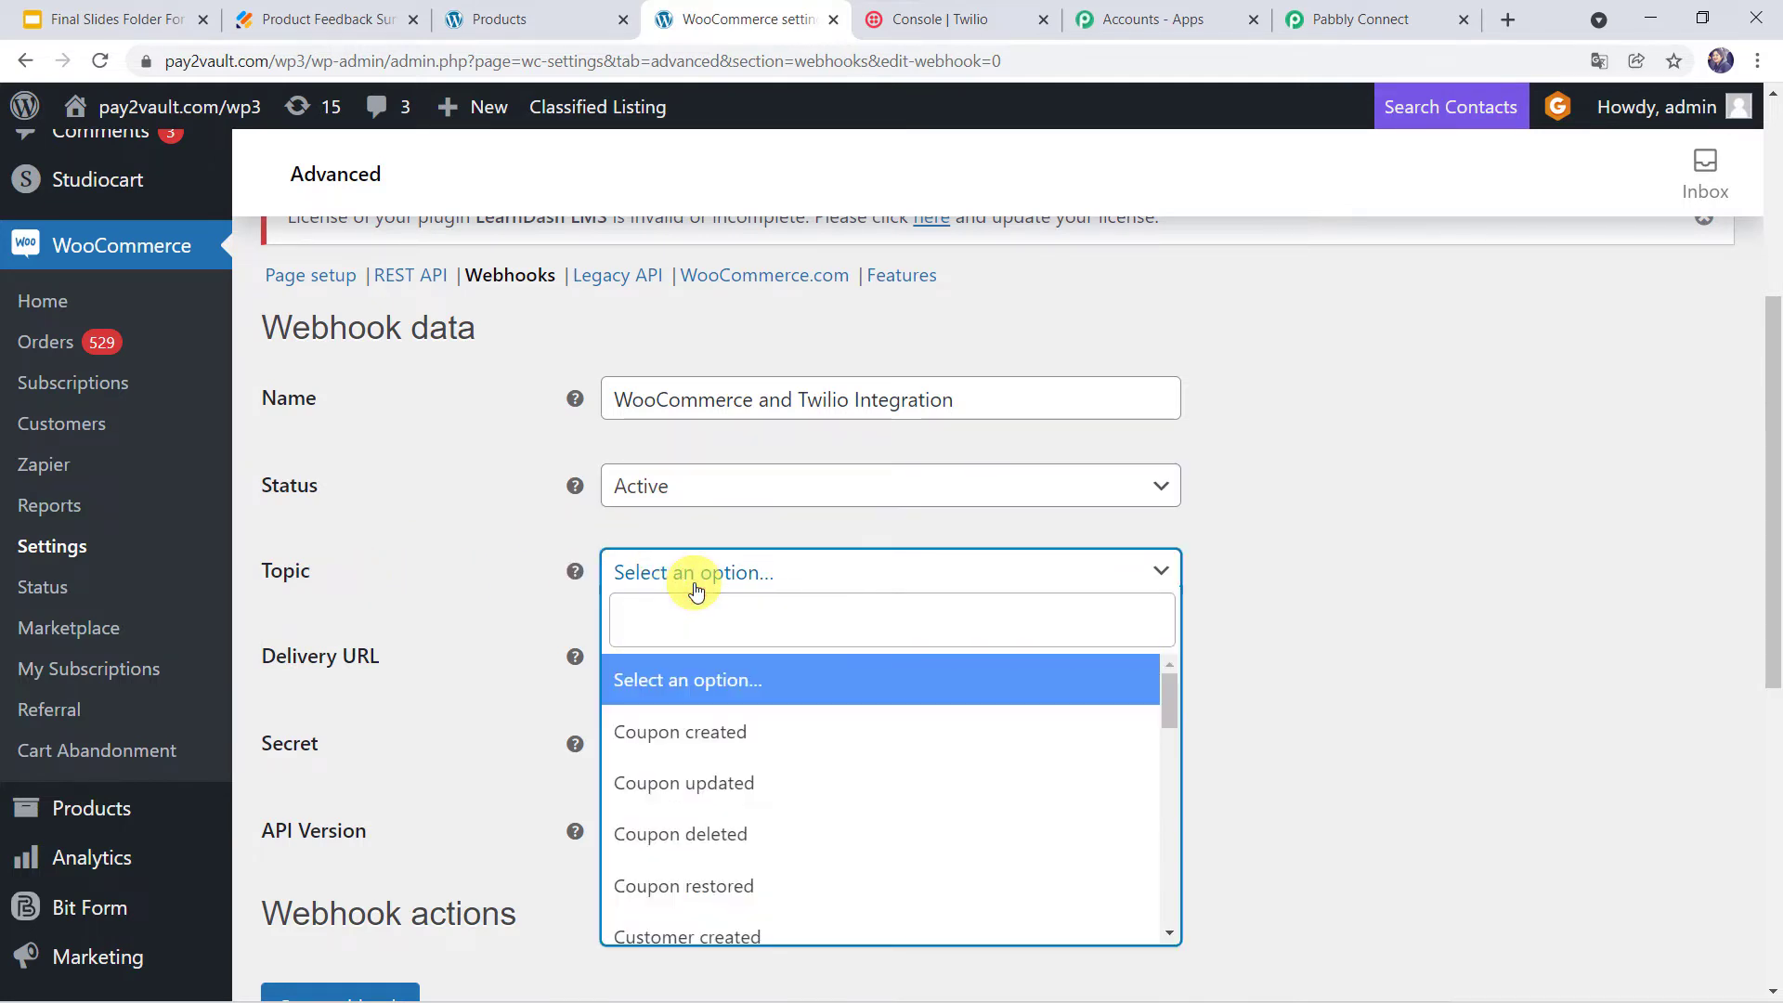
type("order")
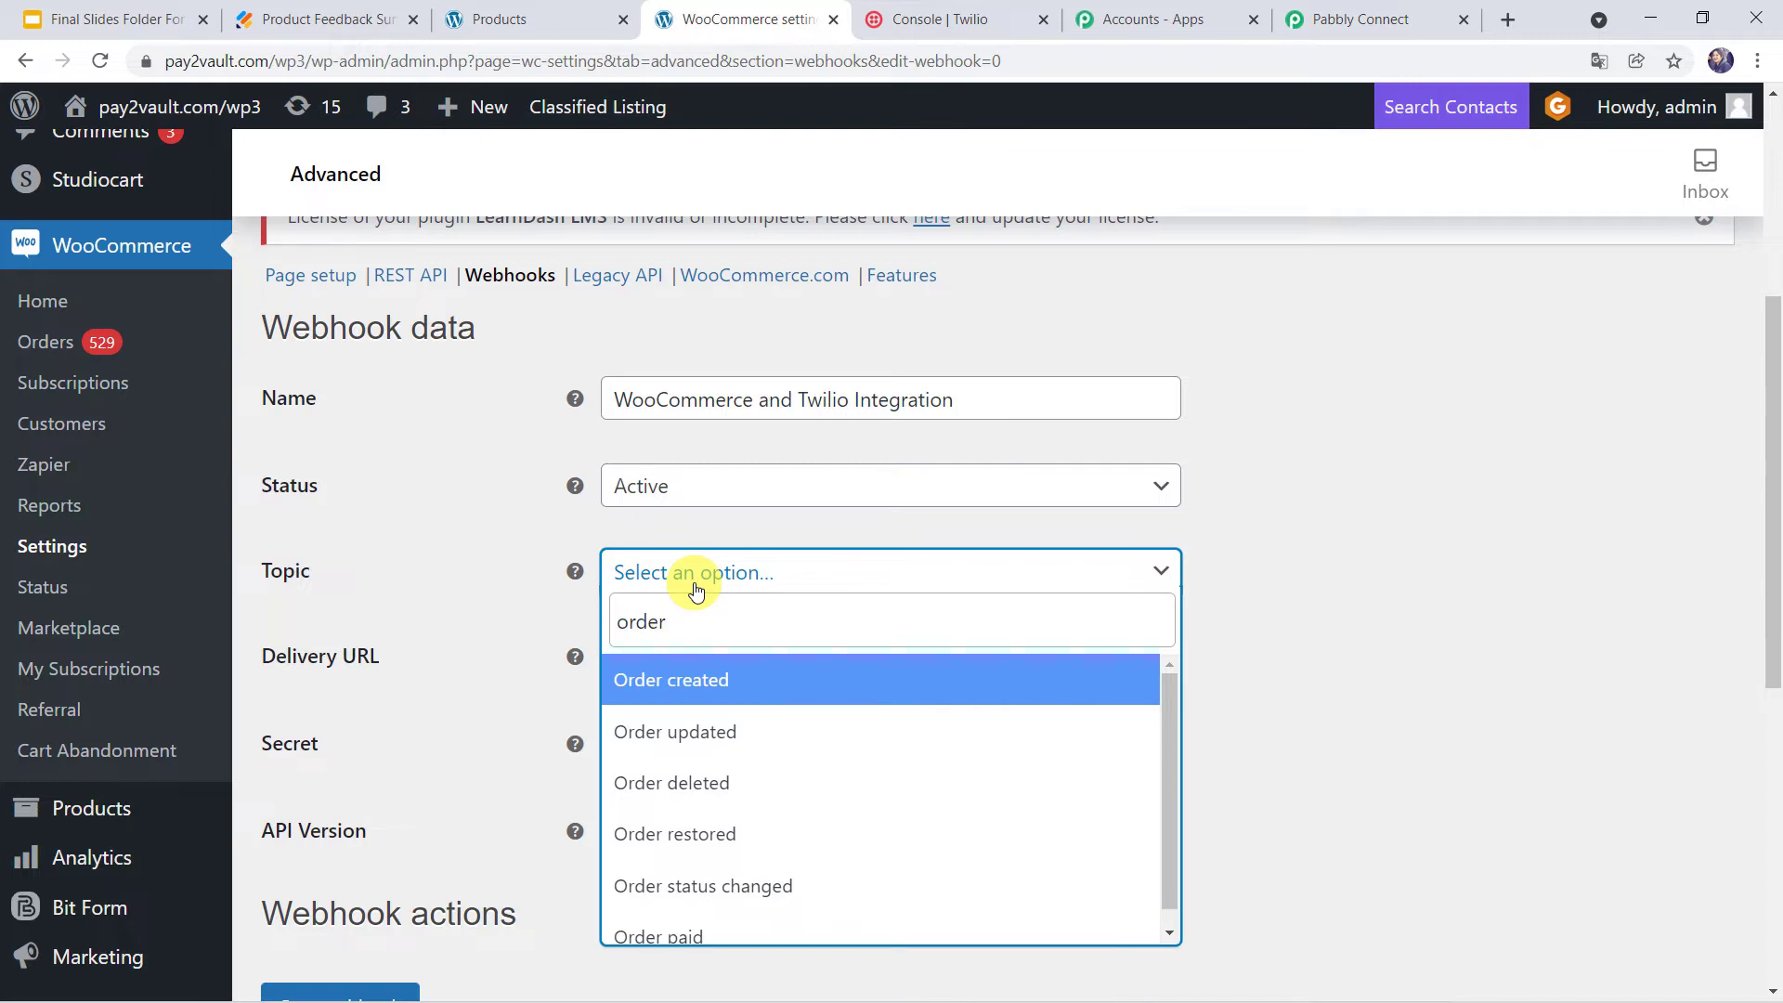
left_click(683, 733)
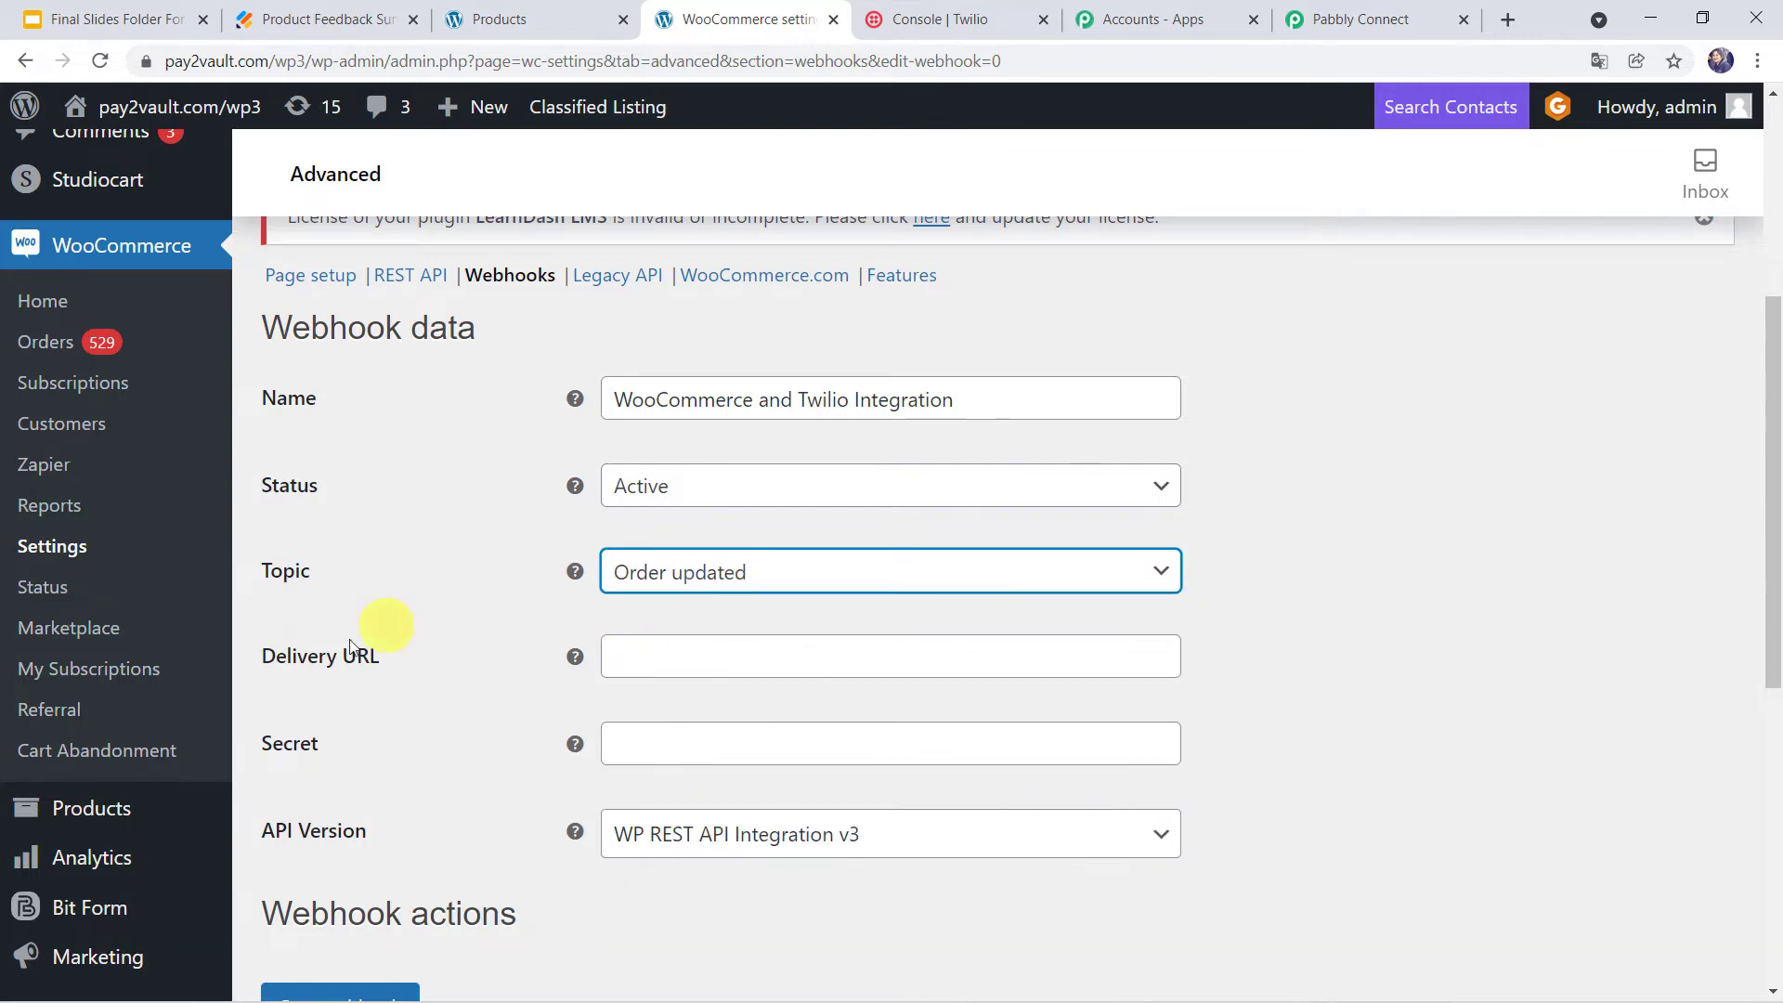
Step: Copy the trigger's webhook URL from Pabbly Connect into the WooCommerce webhook's Delivery URL and save the webhook
left_click(681, 660)
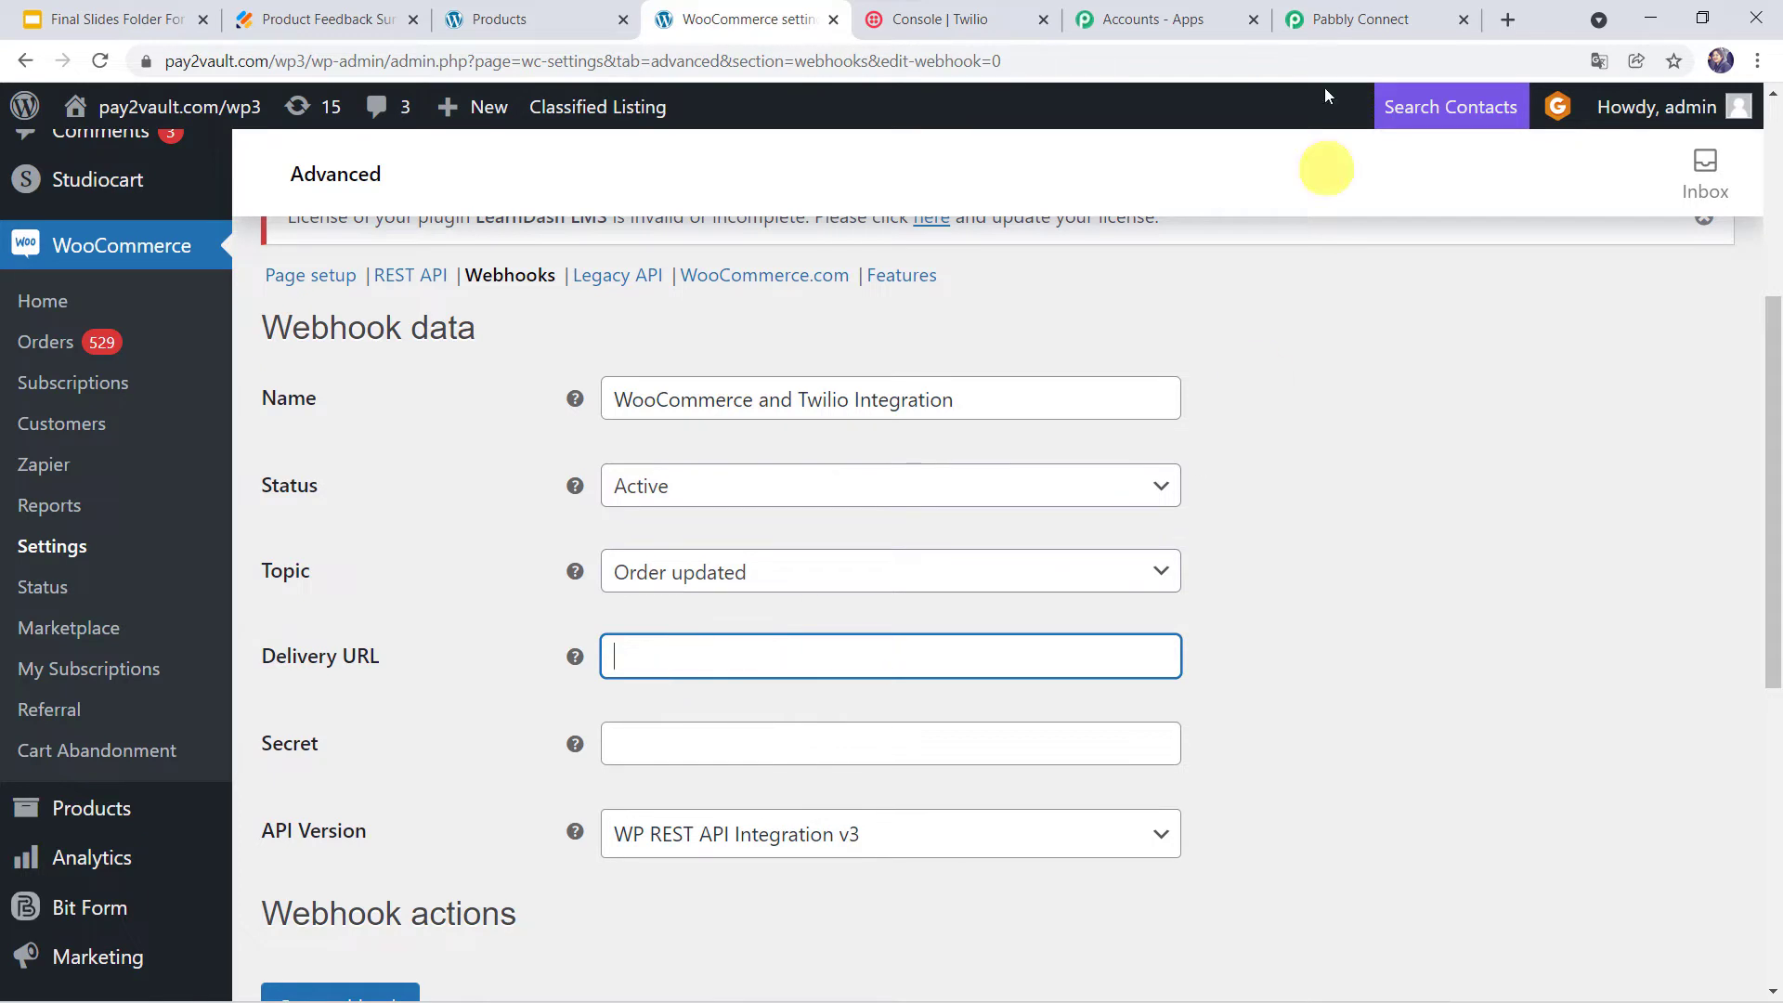
left_click(1323, 19)
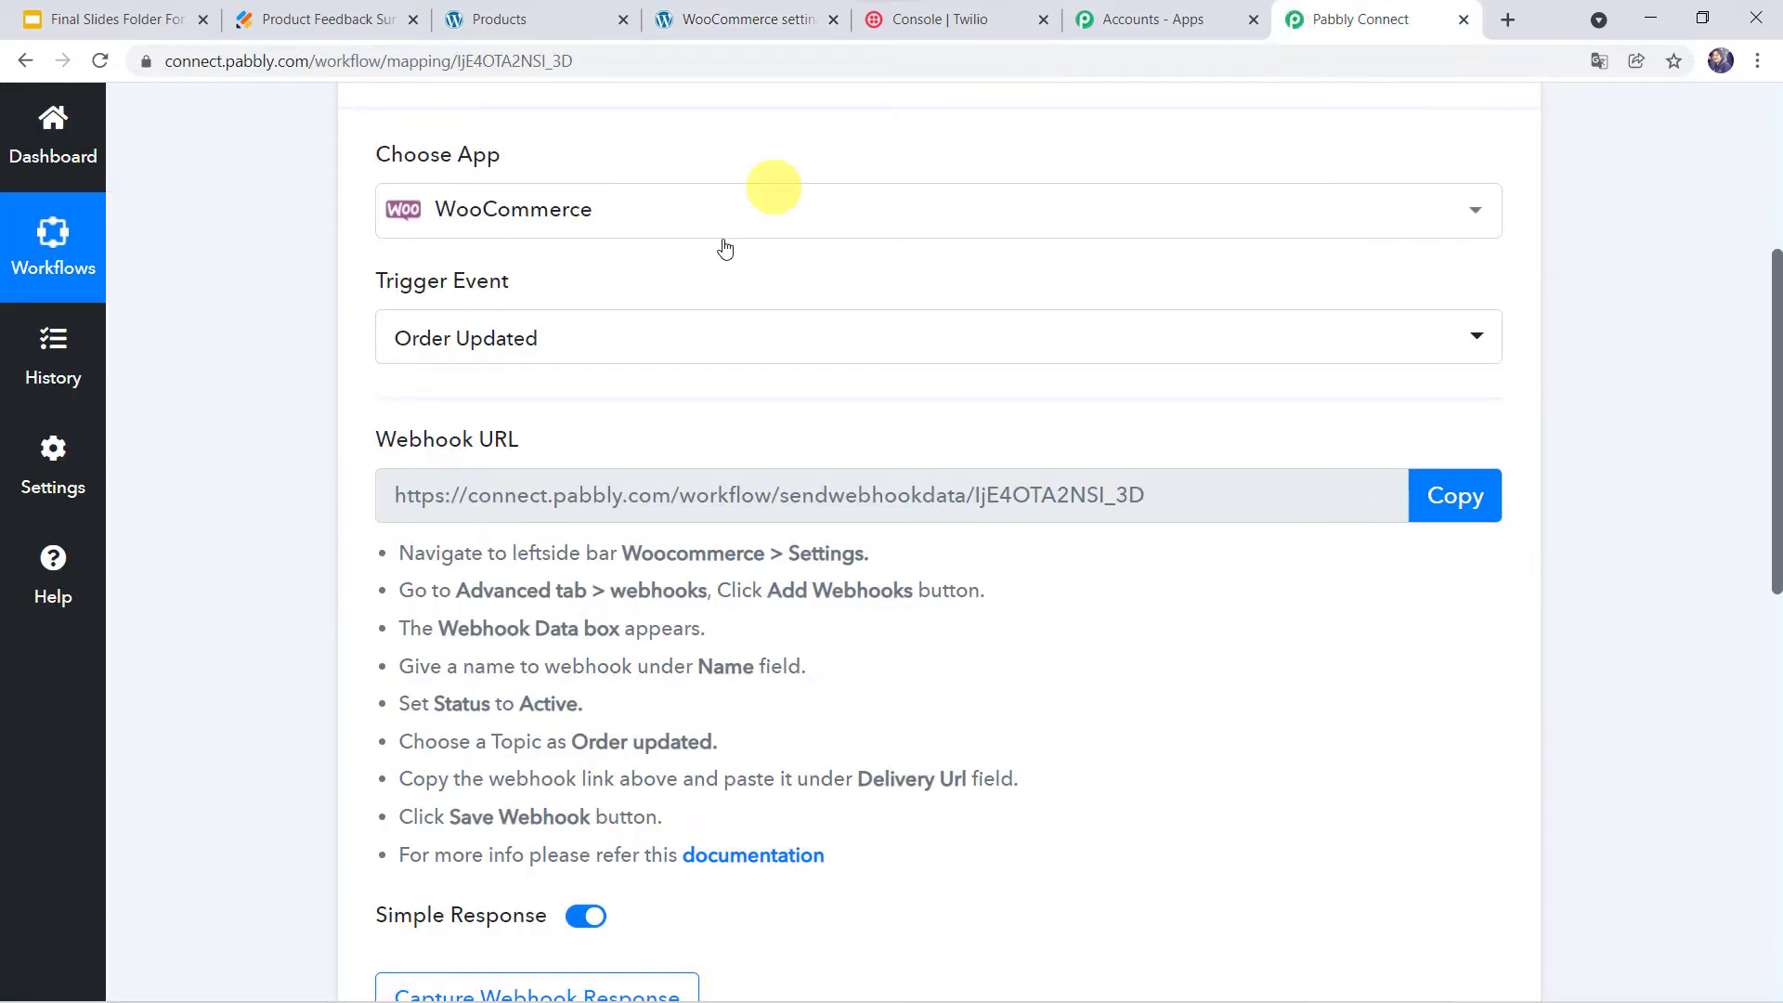
left_click(1438, 513)
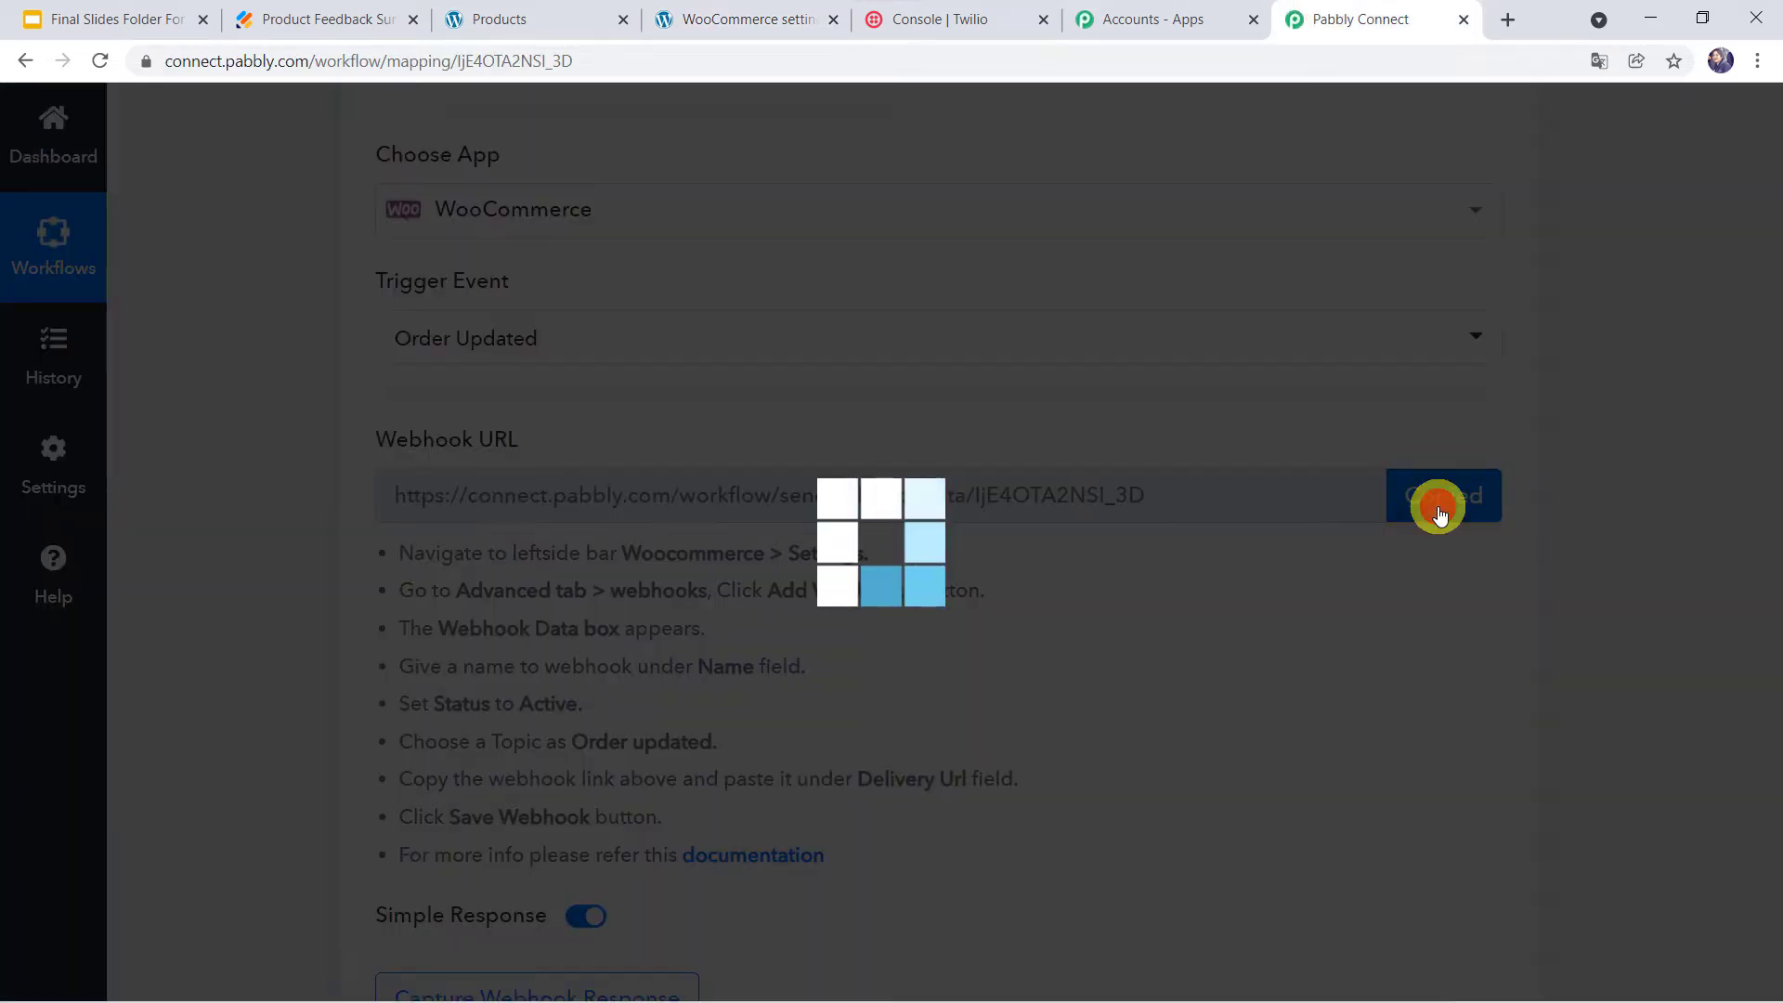
left_click(705, 7)
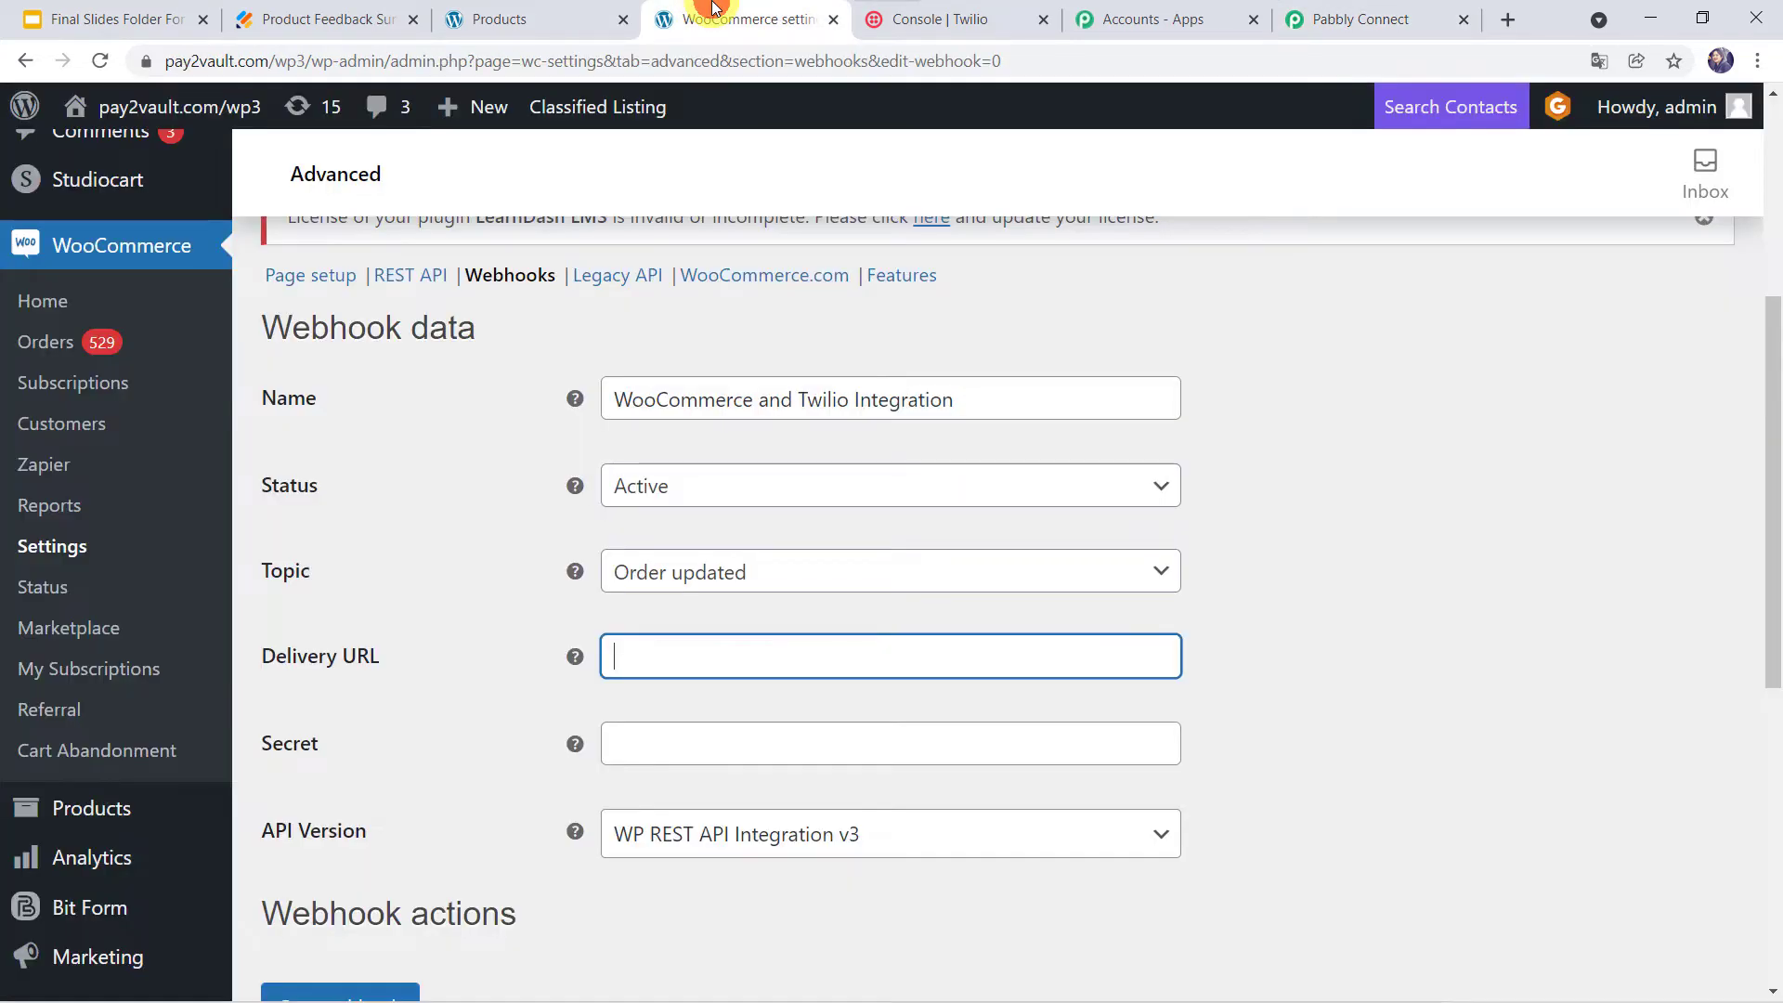
right_click(631, 651)
left_click(721, 468)
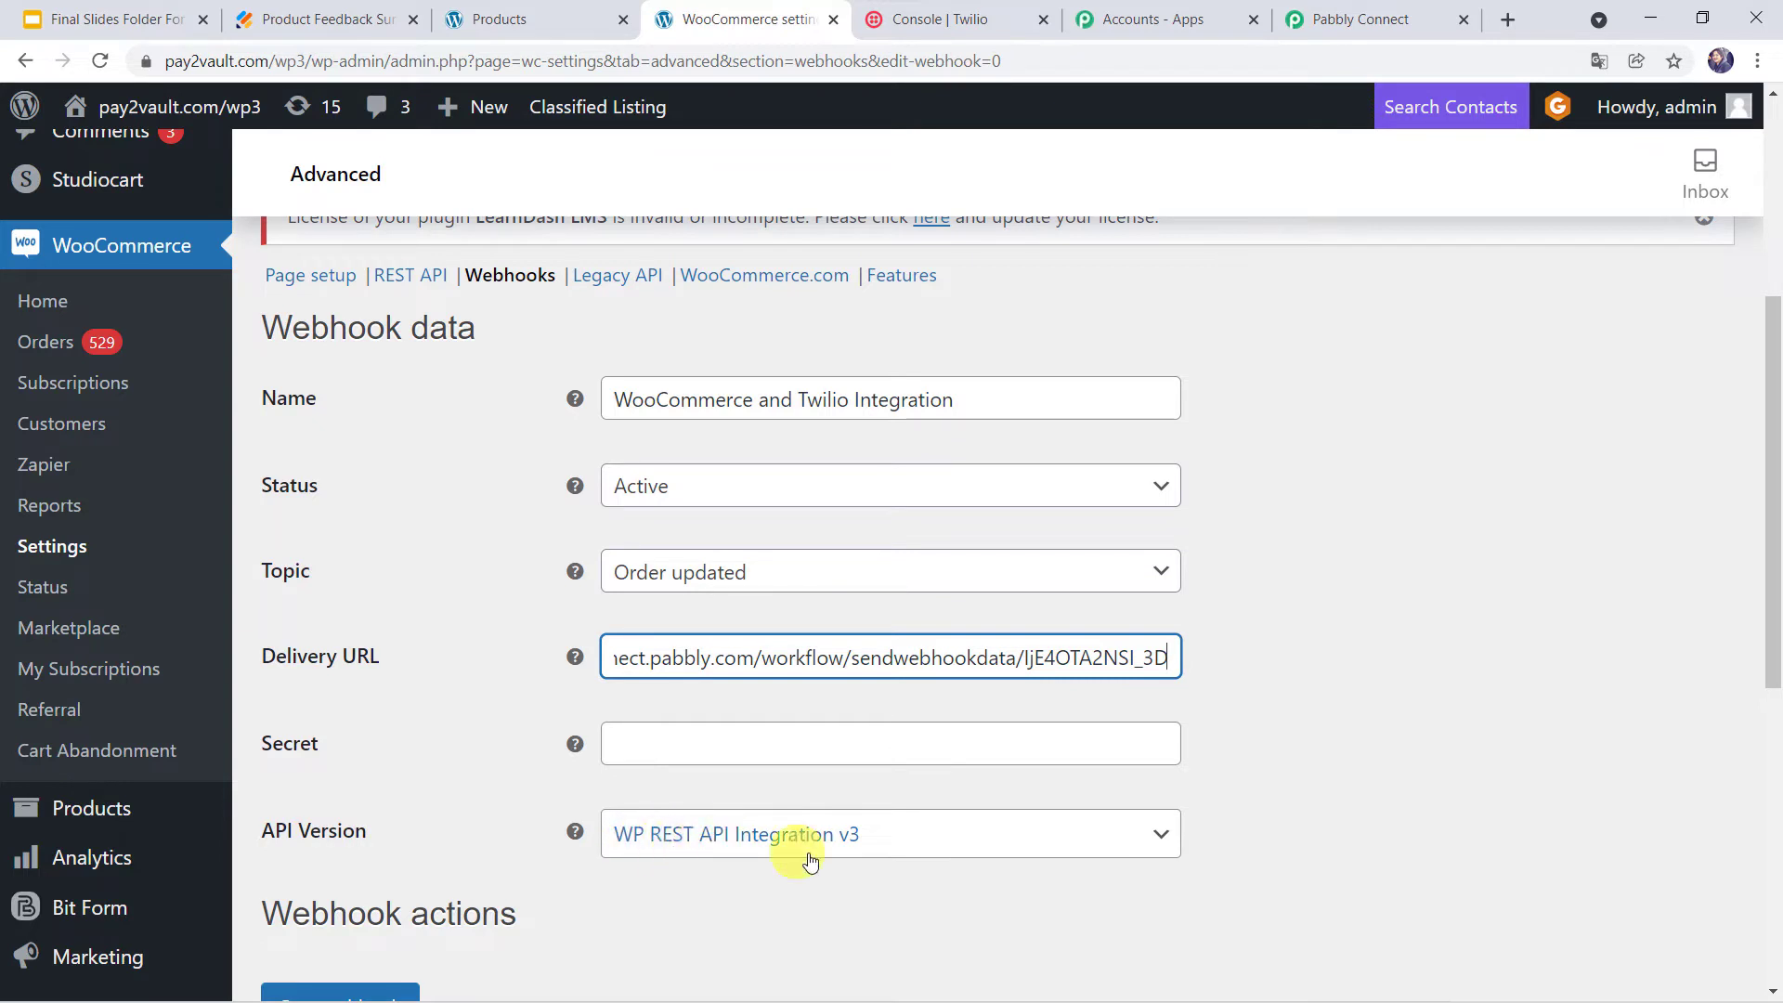
scroll(868, 852, "down", 1)
scroll(877, 852, "down", 2)
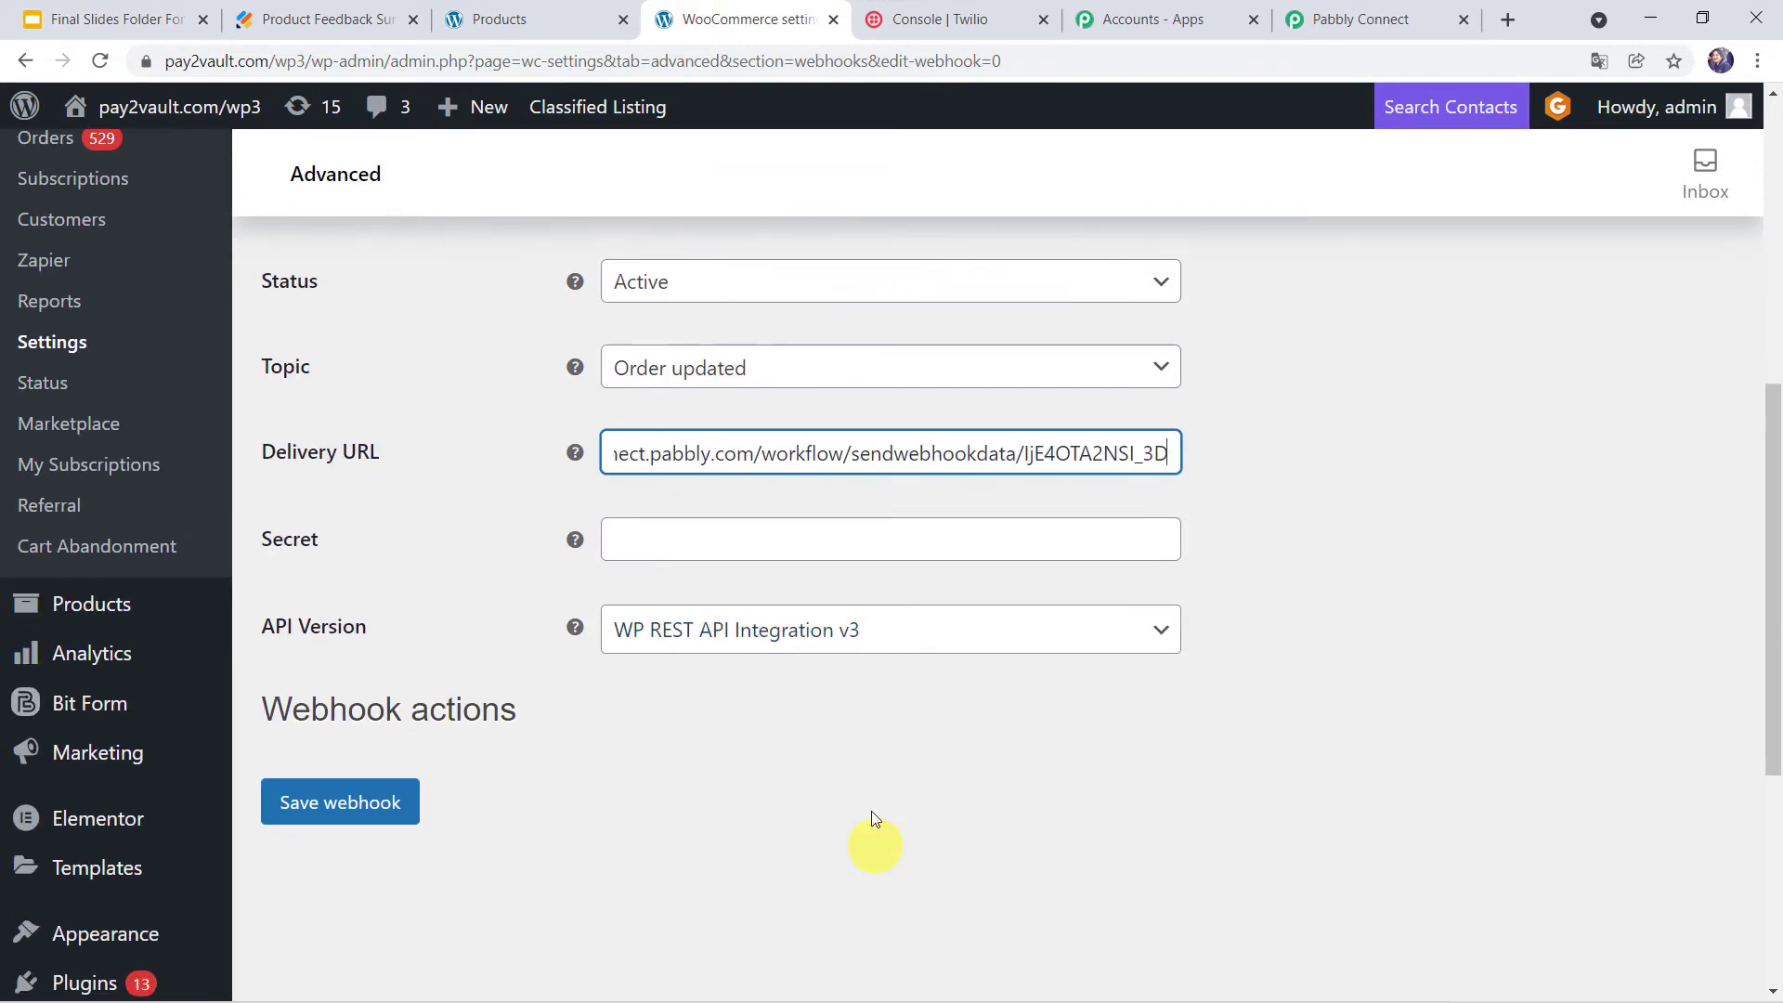
left_click(322, 804)
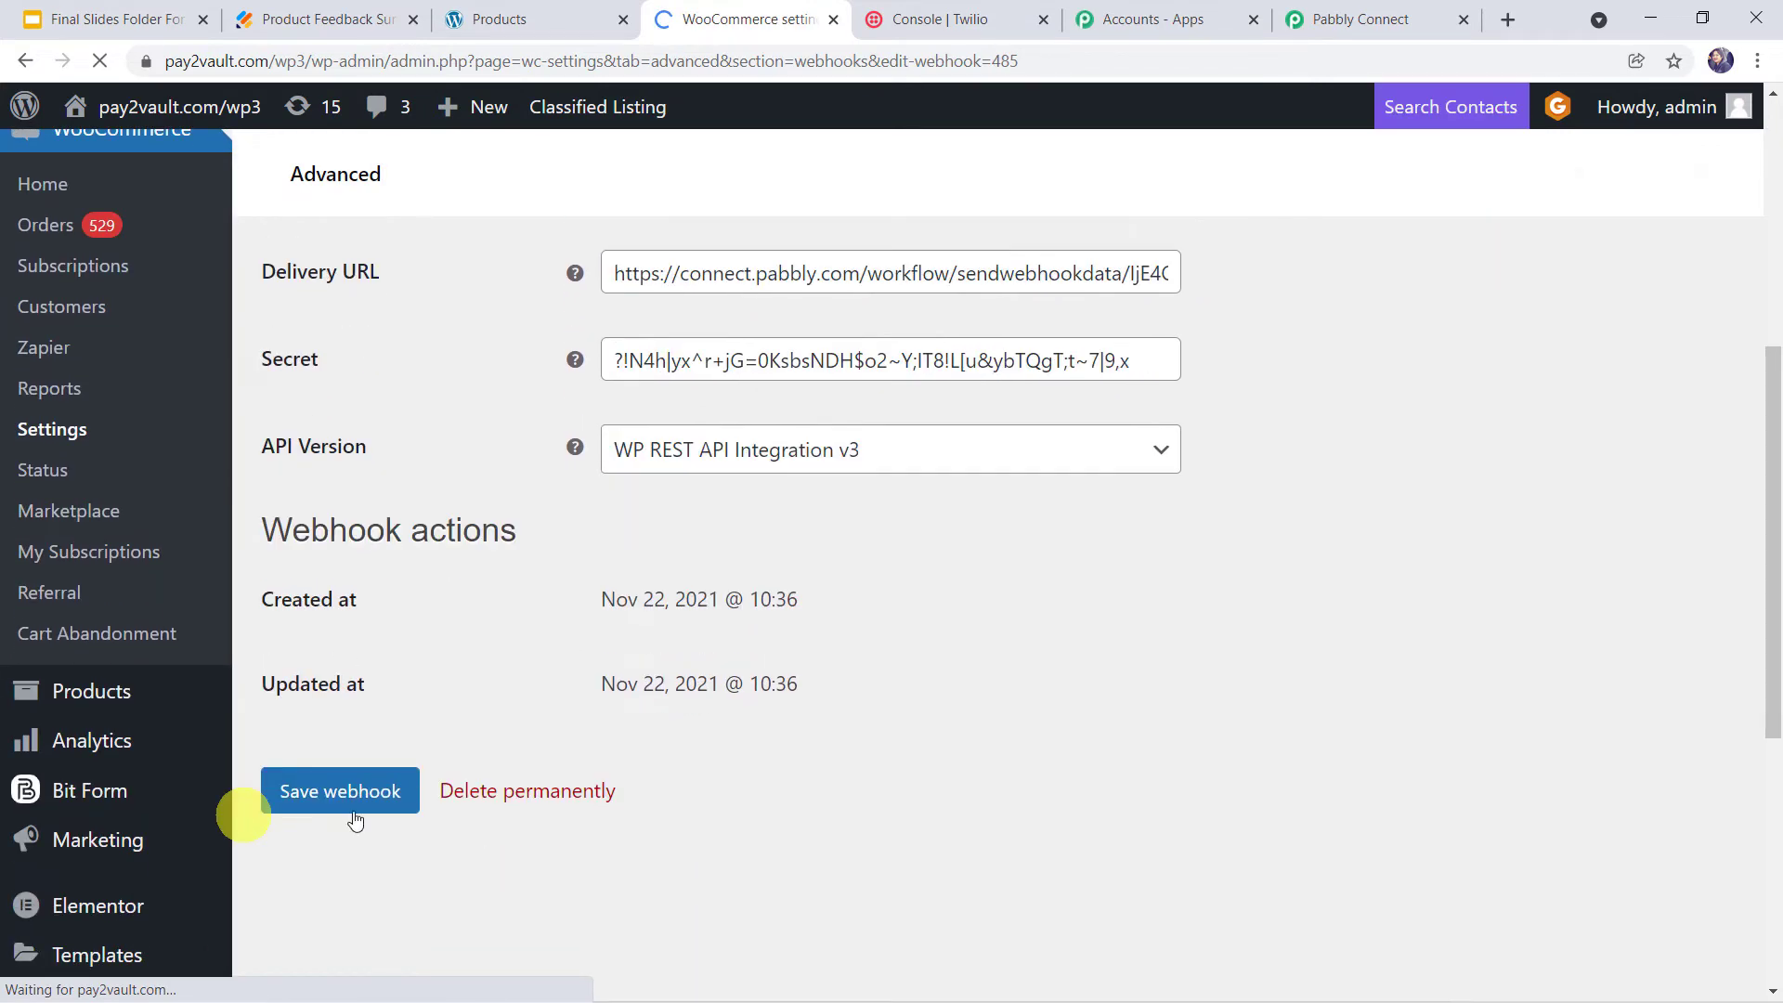
Step: Return to Pabbly Connect and start capturing the webhook response for the WooCommerce trigger
left_click(1402, 26)
scroll(676, 624, "down", 5)
left_click(470, 493)
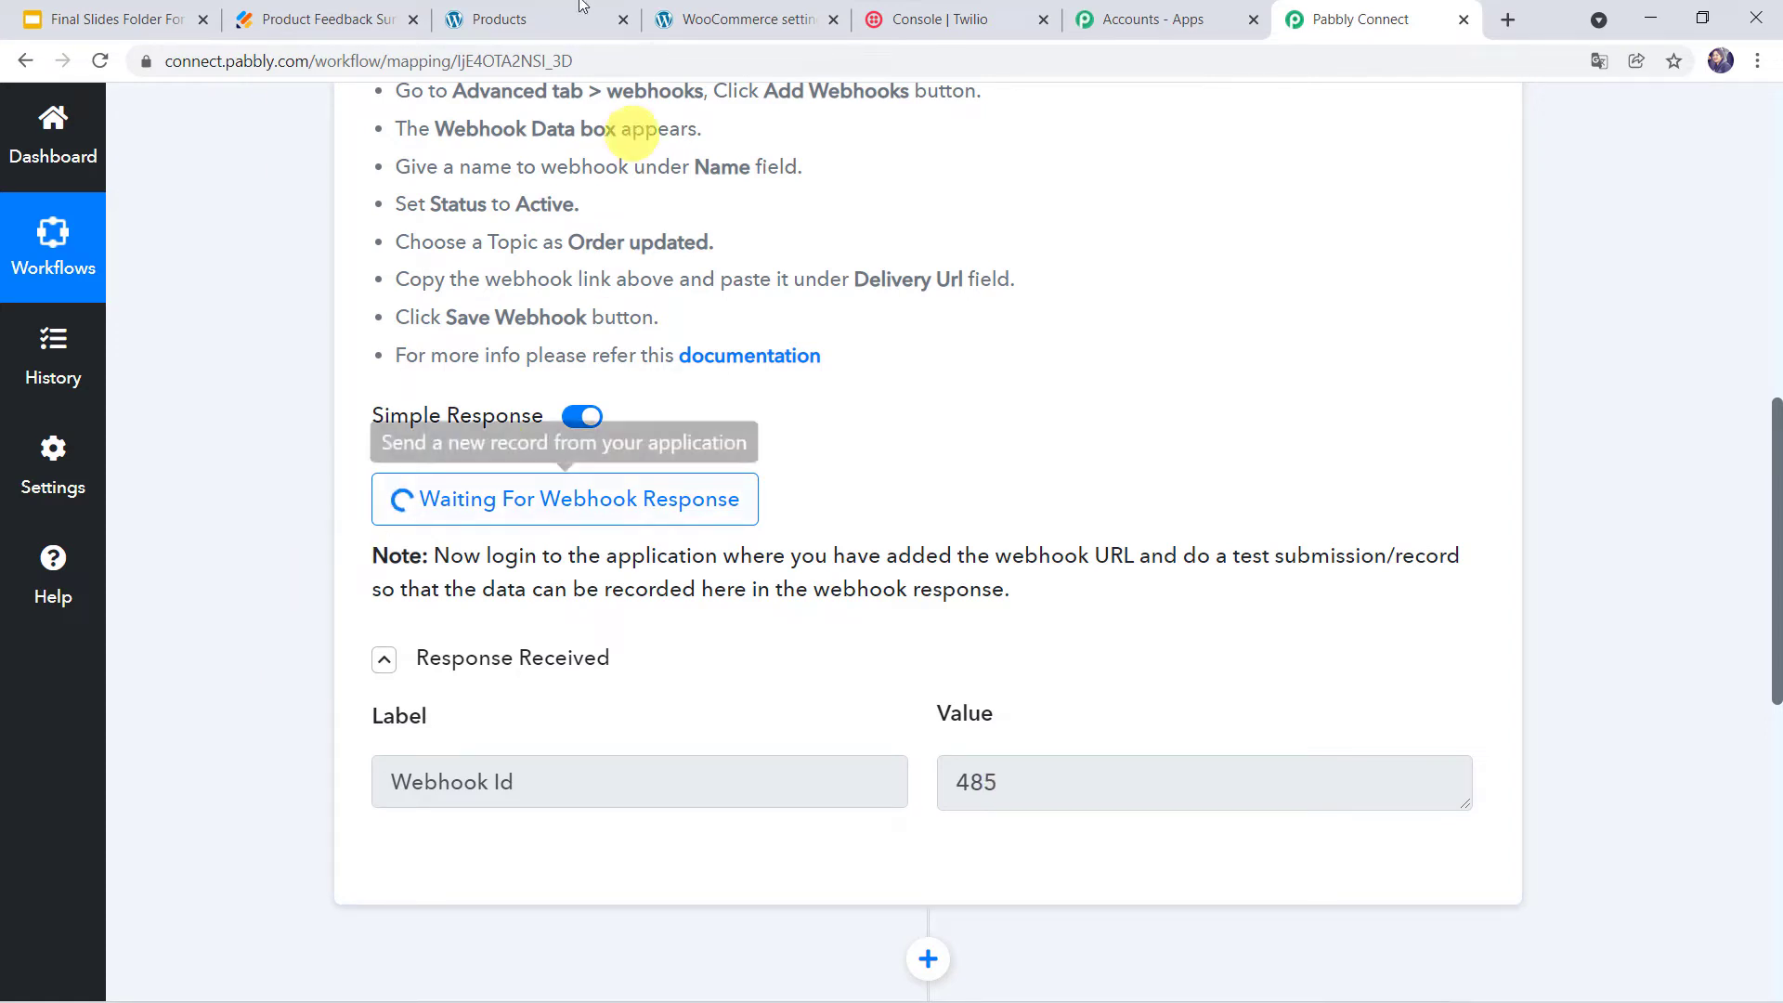
Step: Switch to the WooCommerce shop page, add one Iron Press to the cart and proceed to checkout
left_click(533, 16)
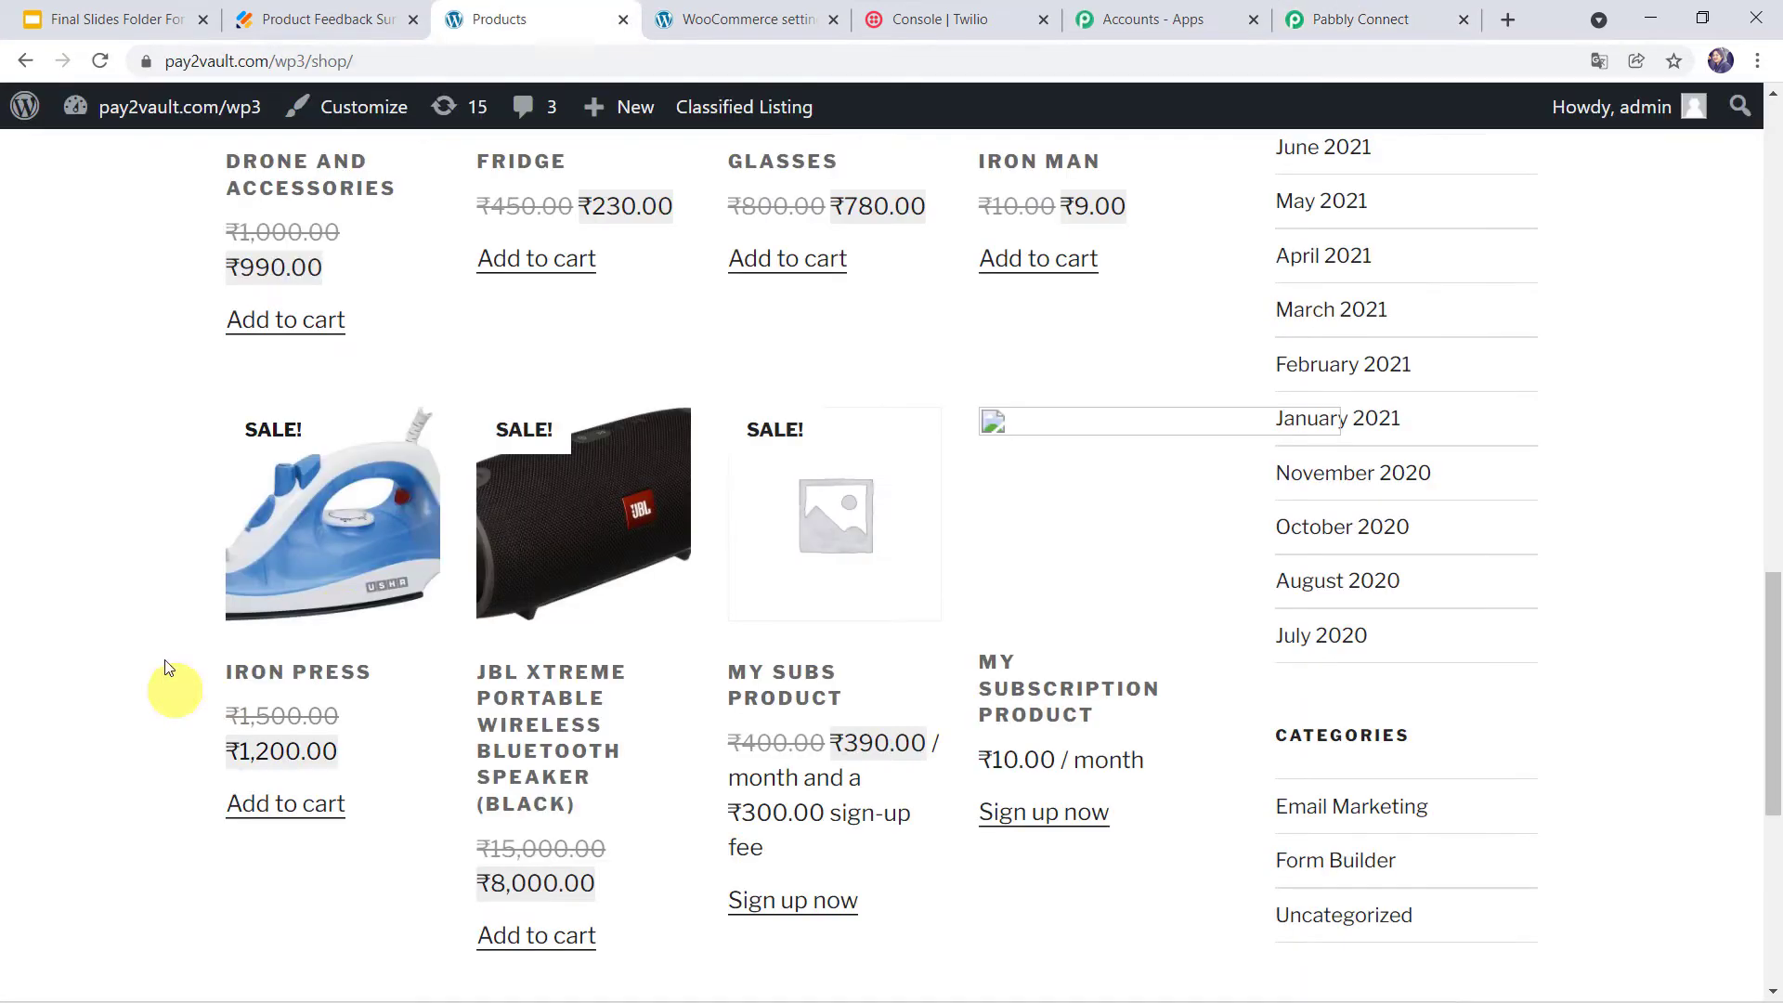
left_click(344, 614)
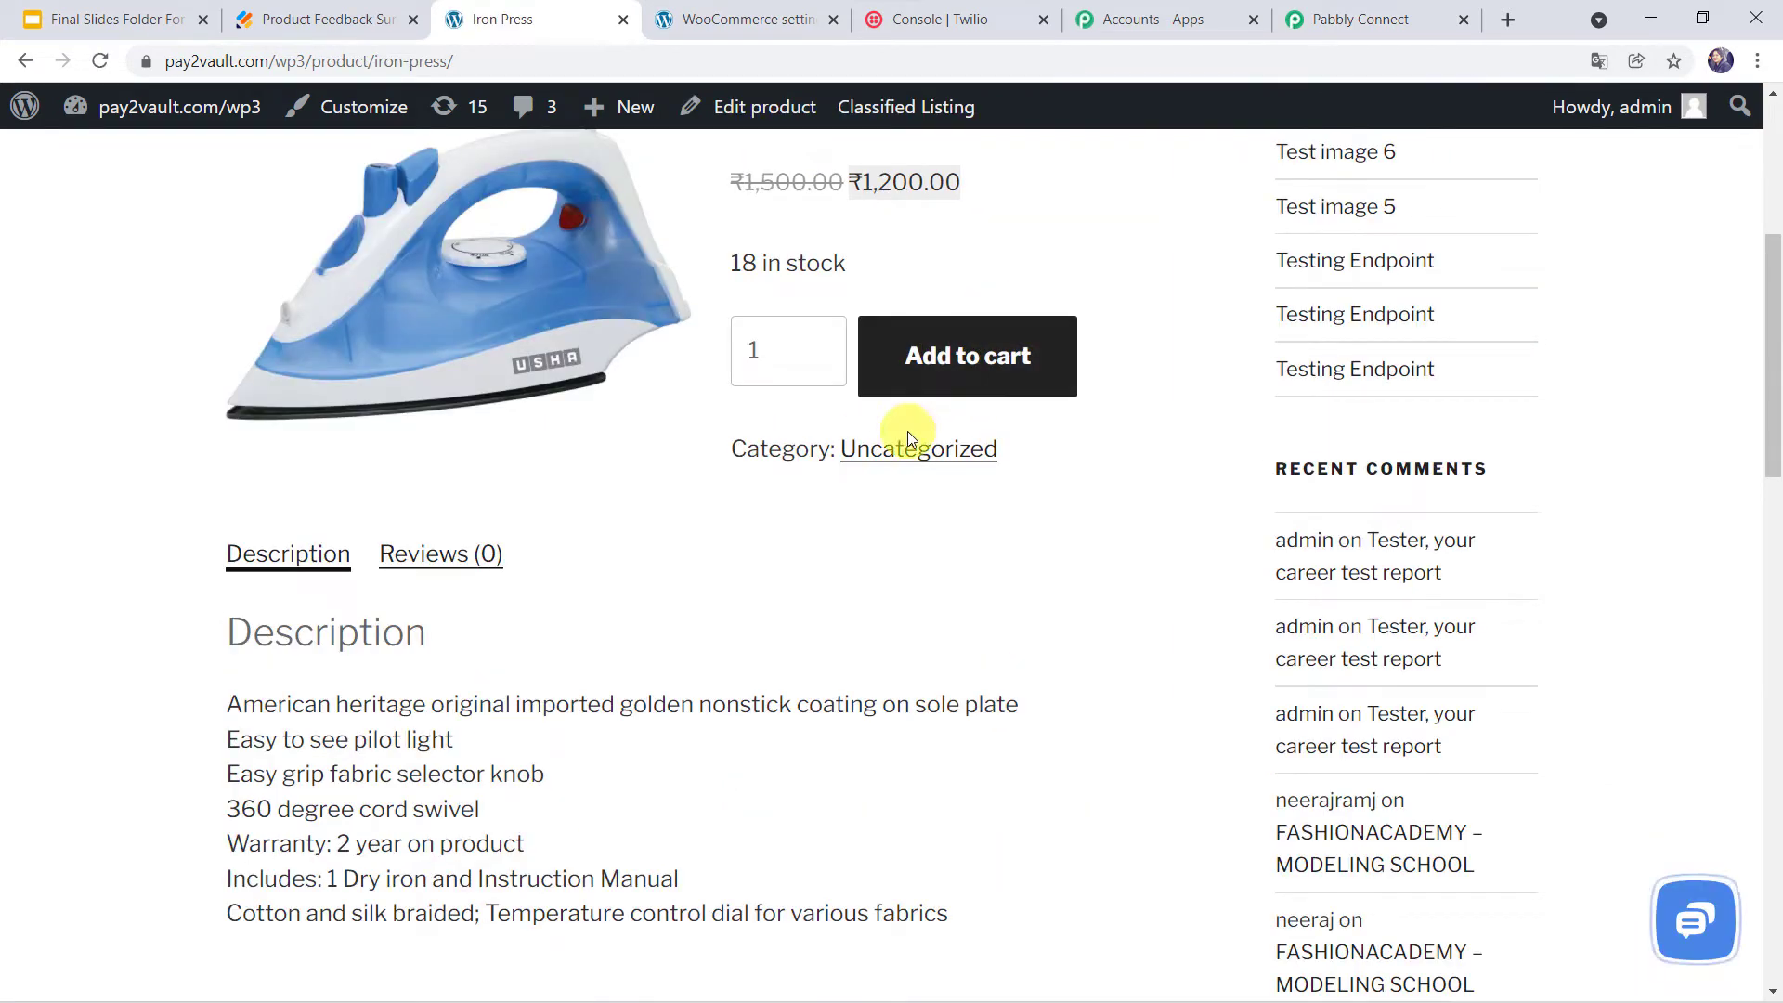
left_click(982, 367)
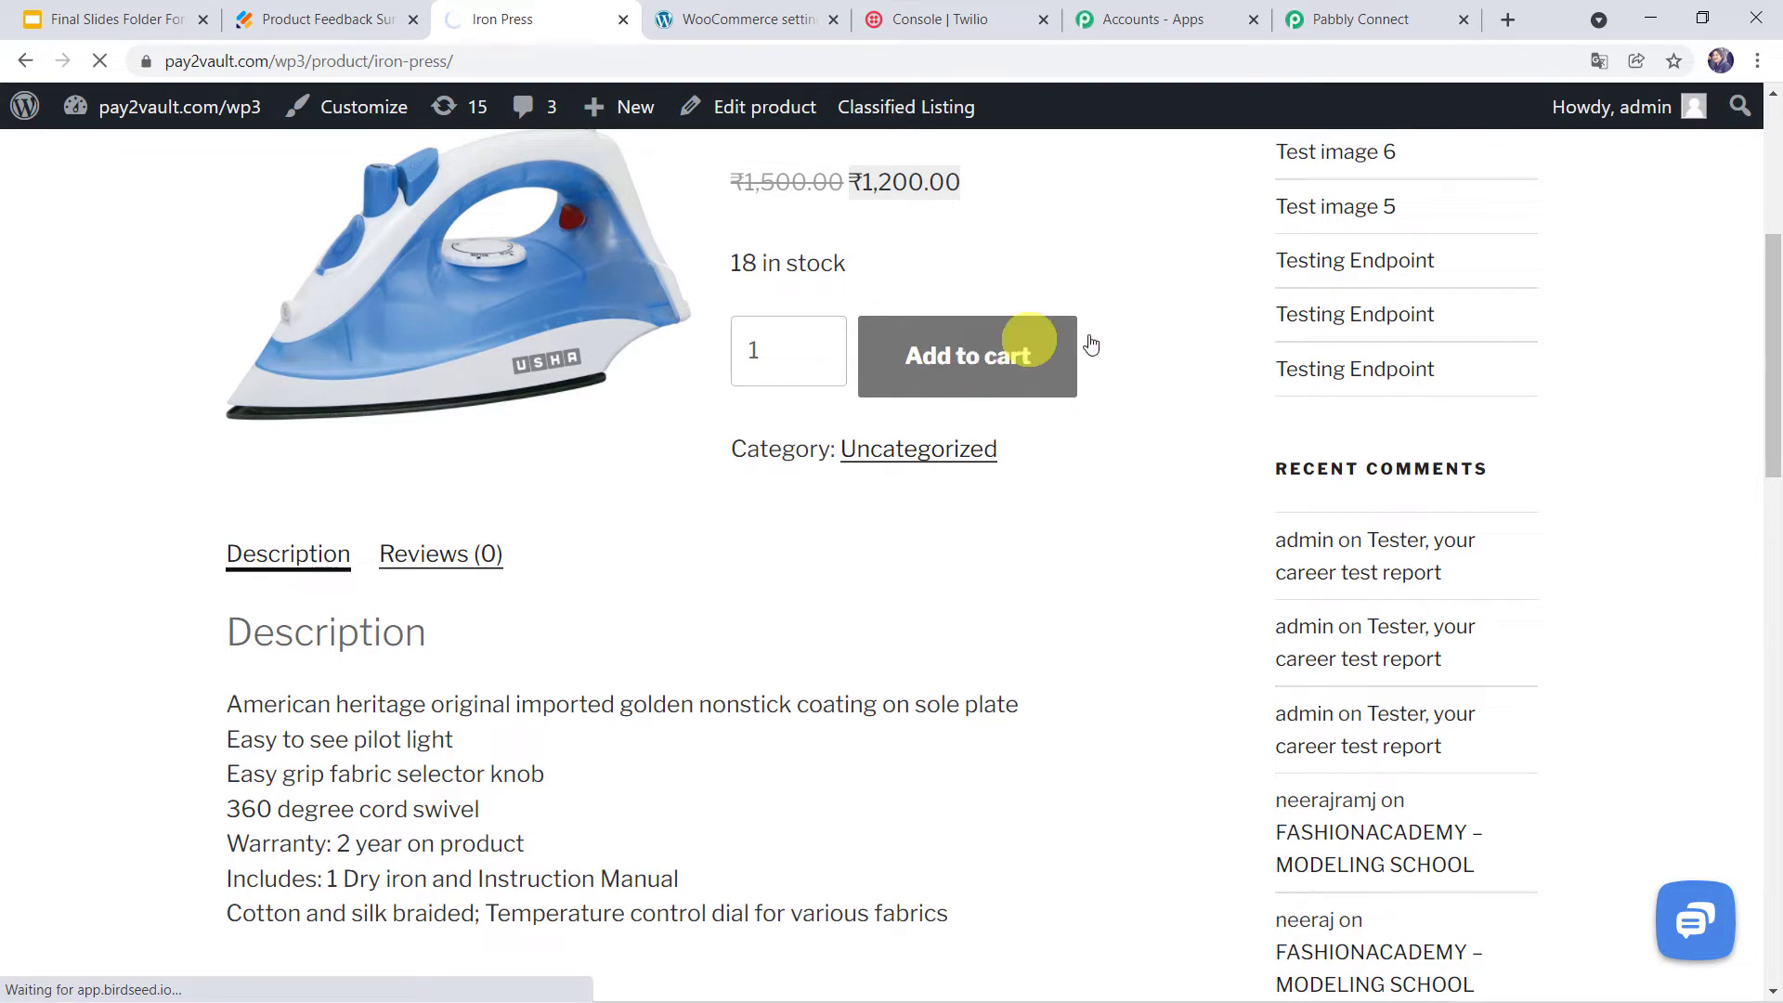
left_click(1283, 670)
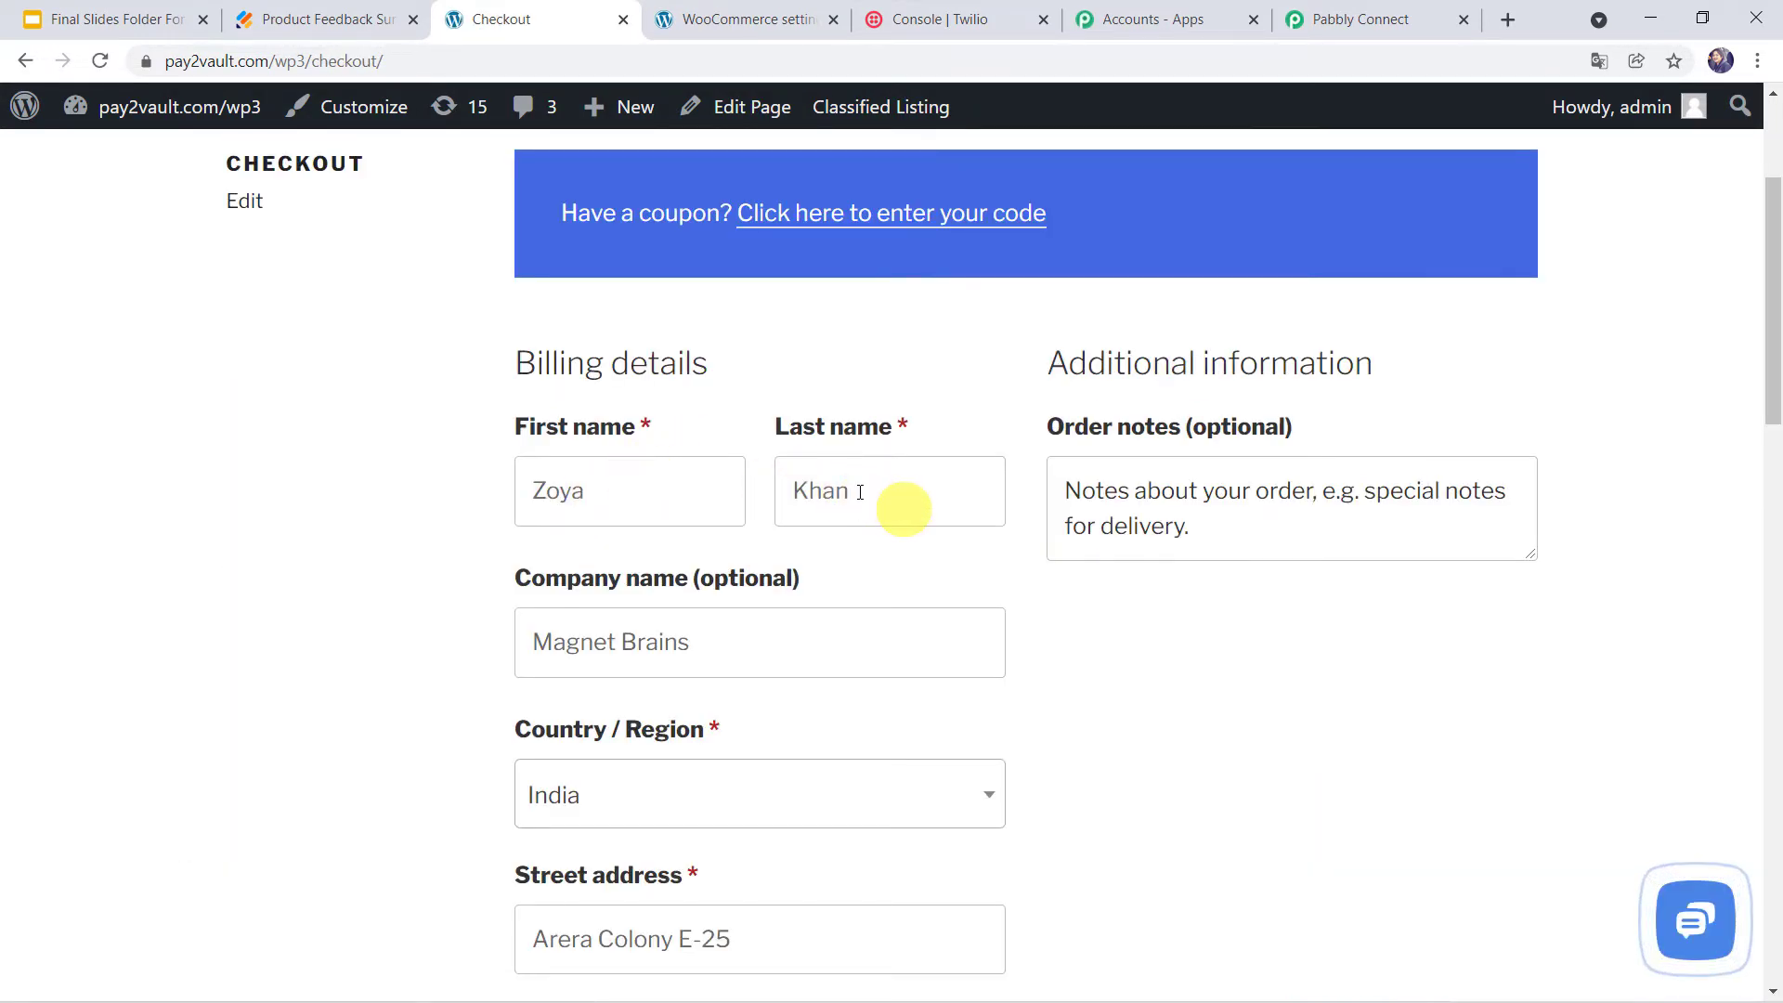
Step: Replace the first name in the checkout billing details with the test customer's first name
left_click(585, 482)
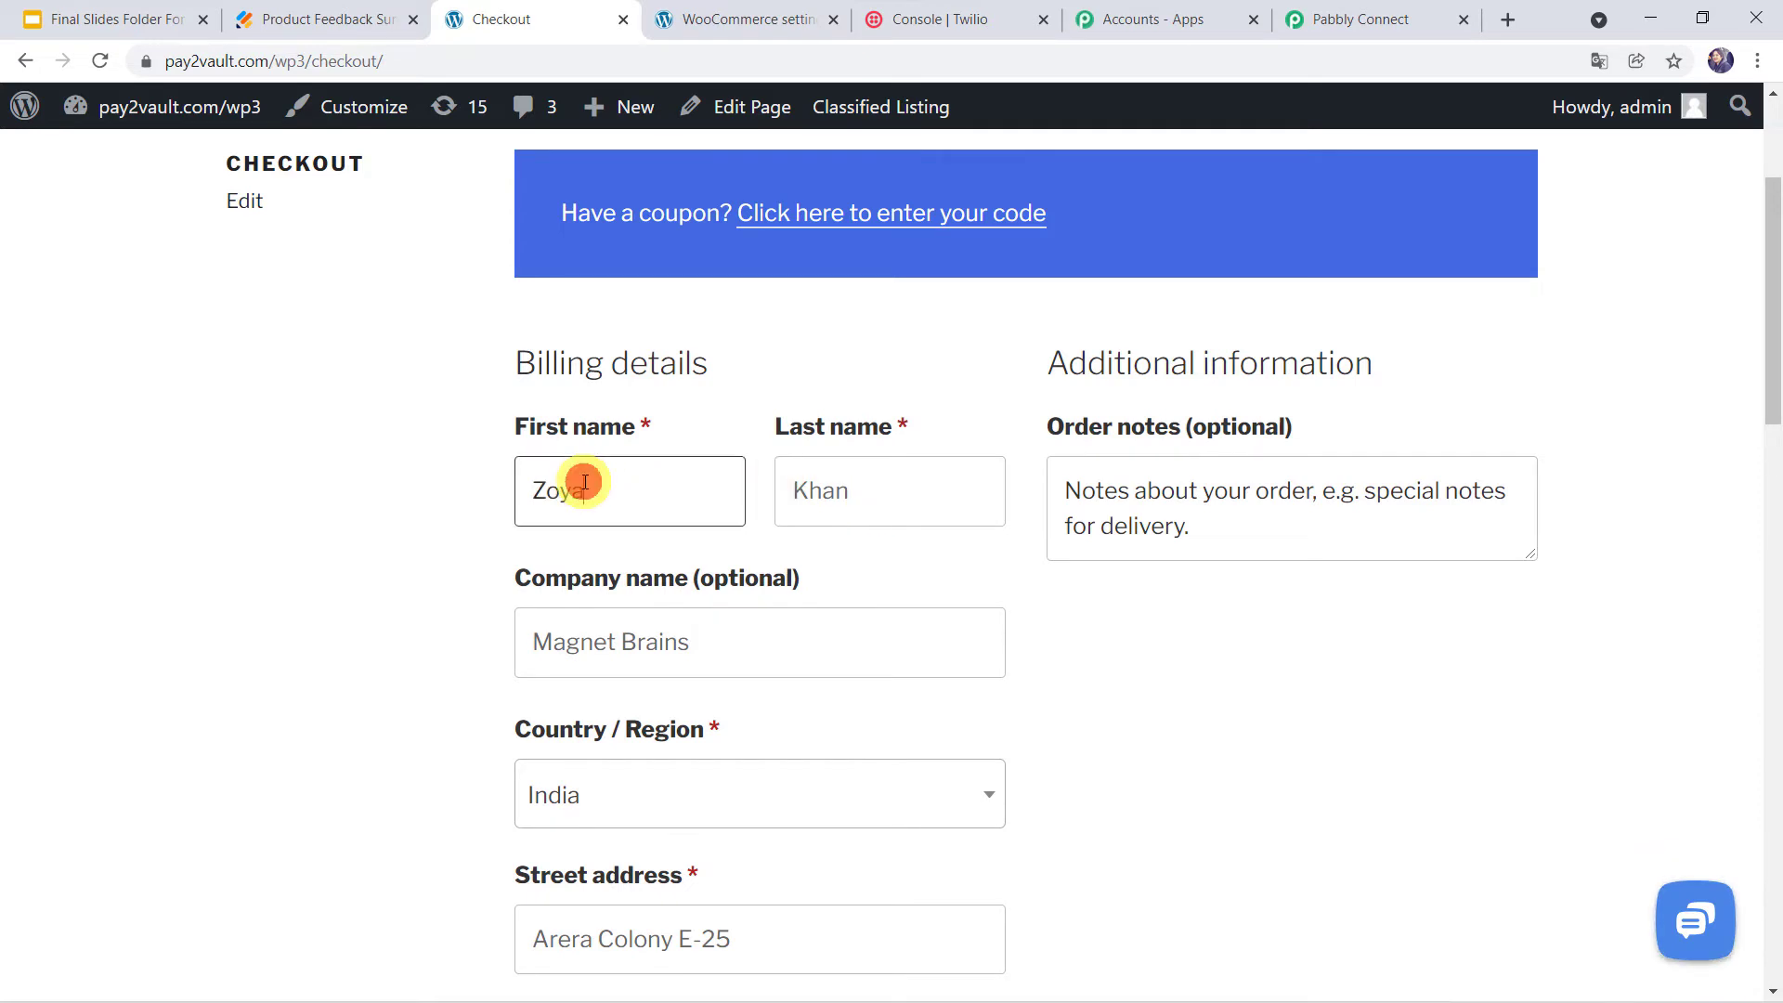
left_click(590, 491)
key("BackSpace")
type("Haider")
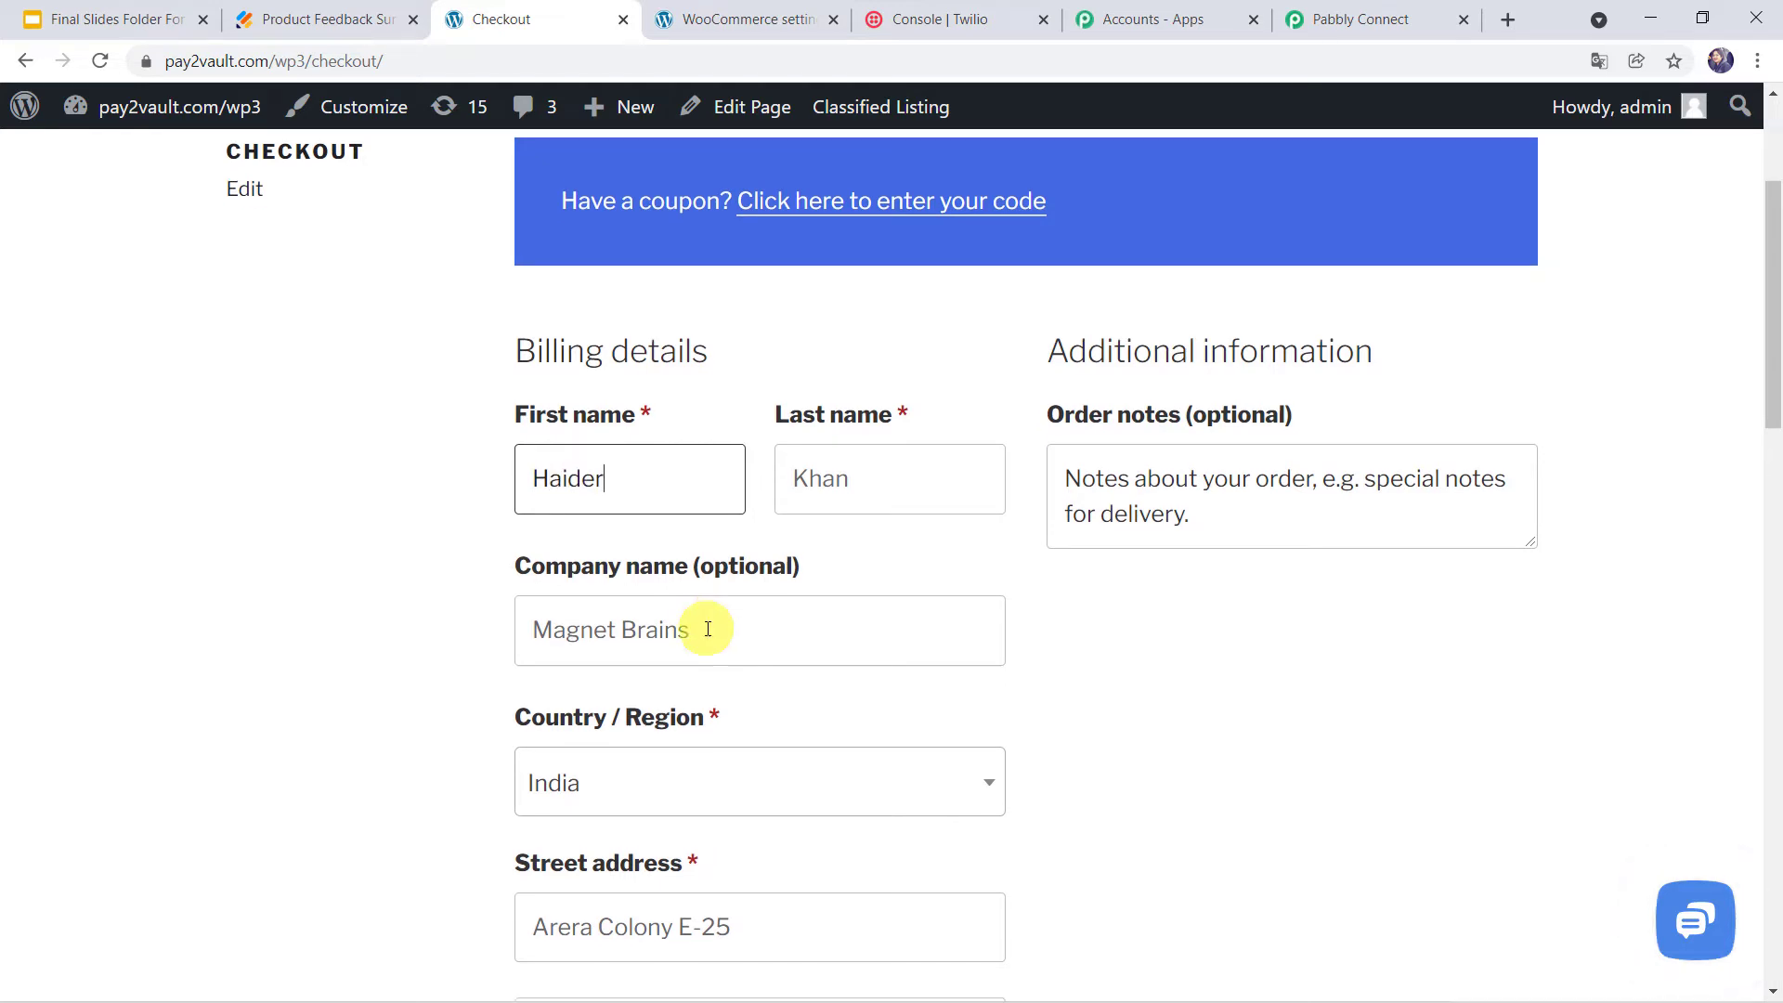
Step: Update the billing street address and postal PIN code for the test customer
scroll(705, 625, "down", 2)
left_click(731, 732)
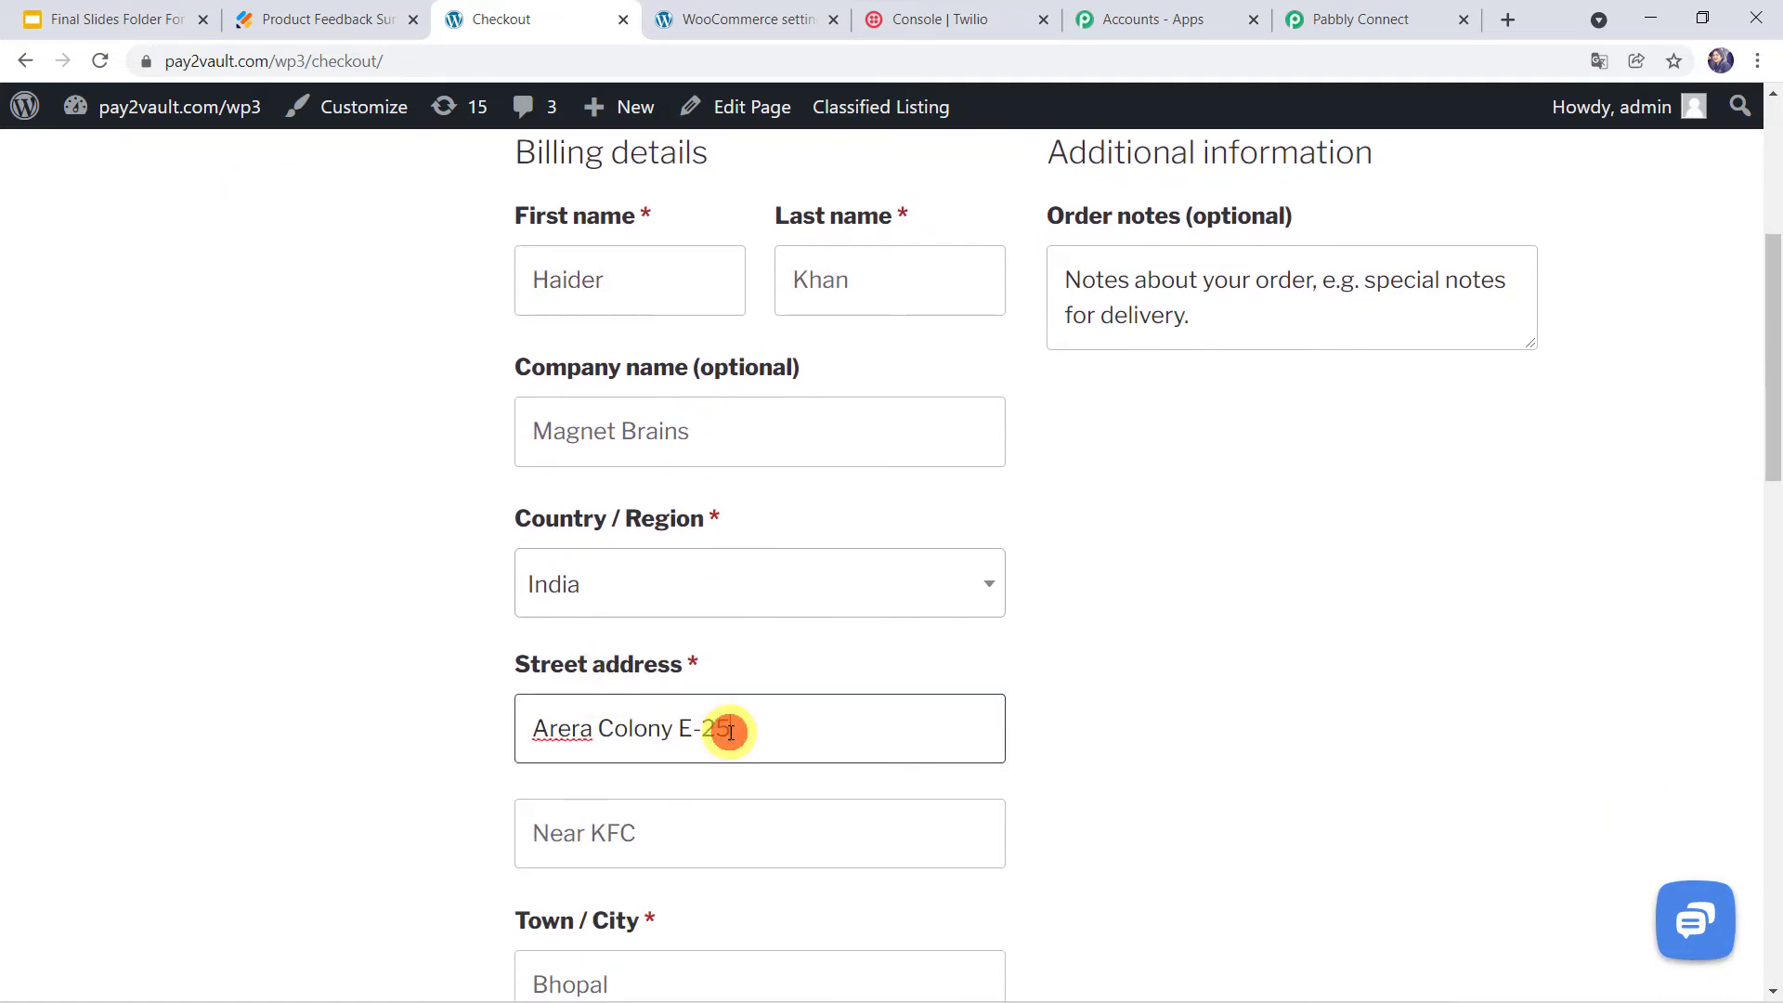
type("4")
scroll(730, 730, "down", 7)
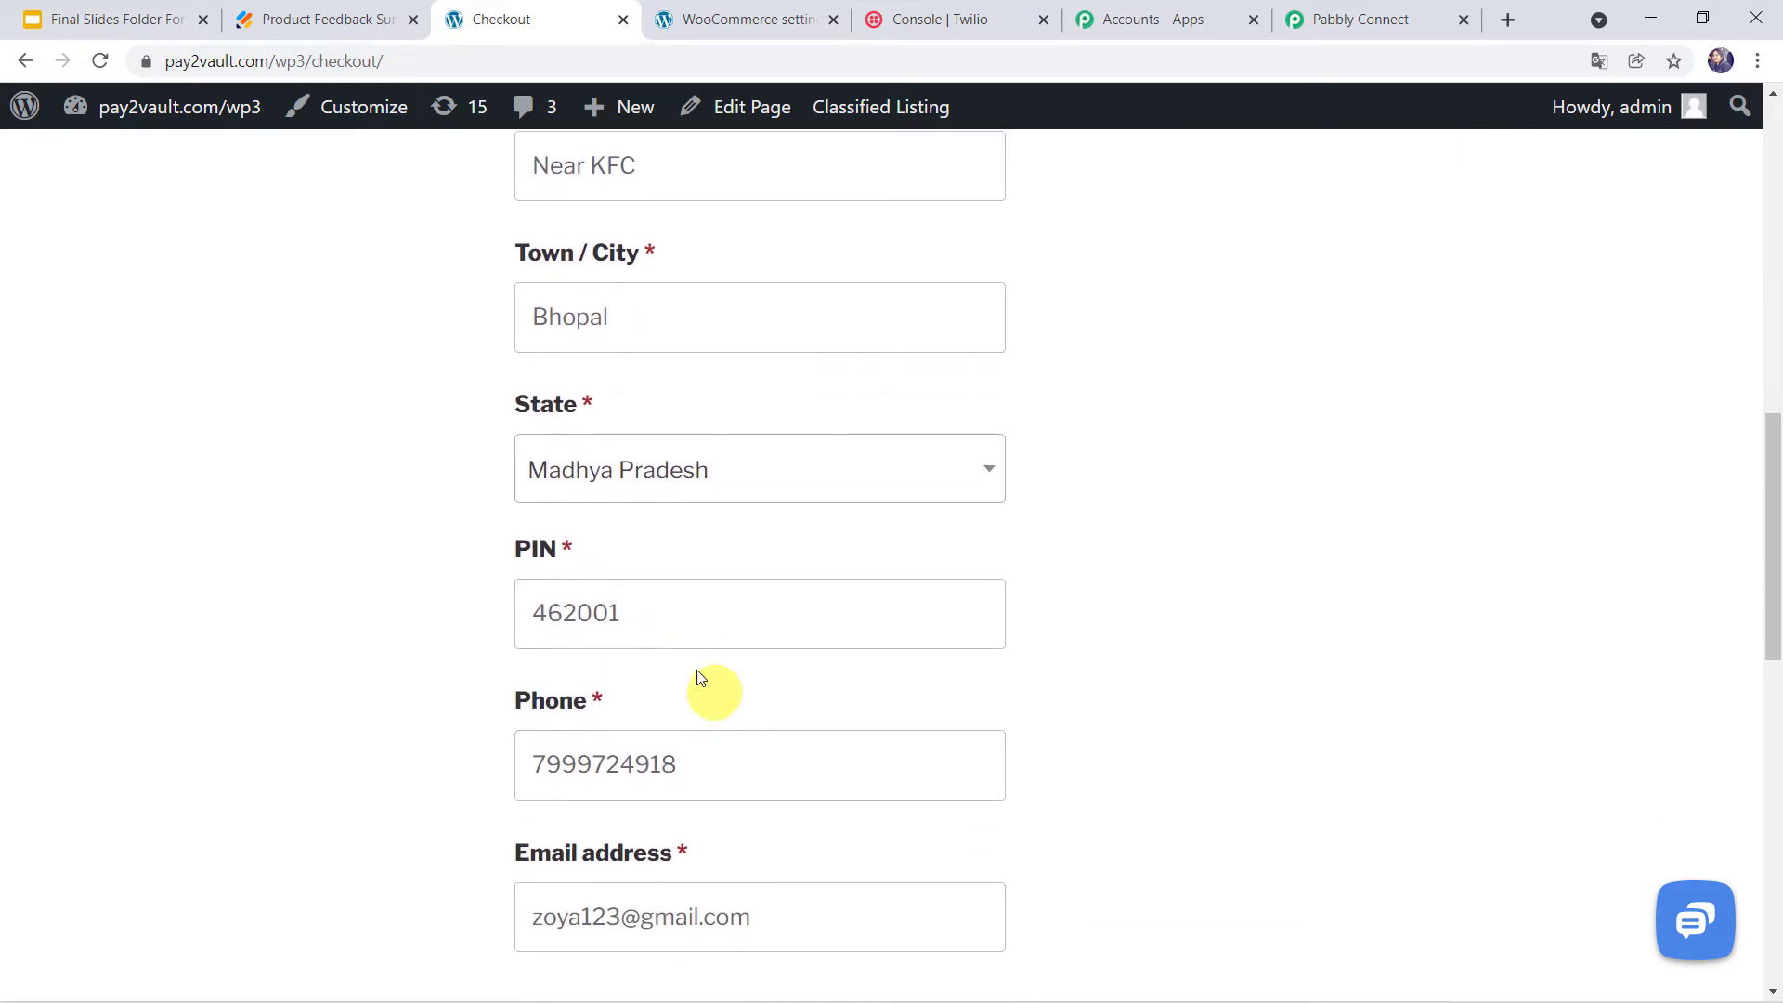
left_click(675, 626)
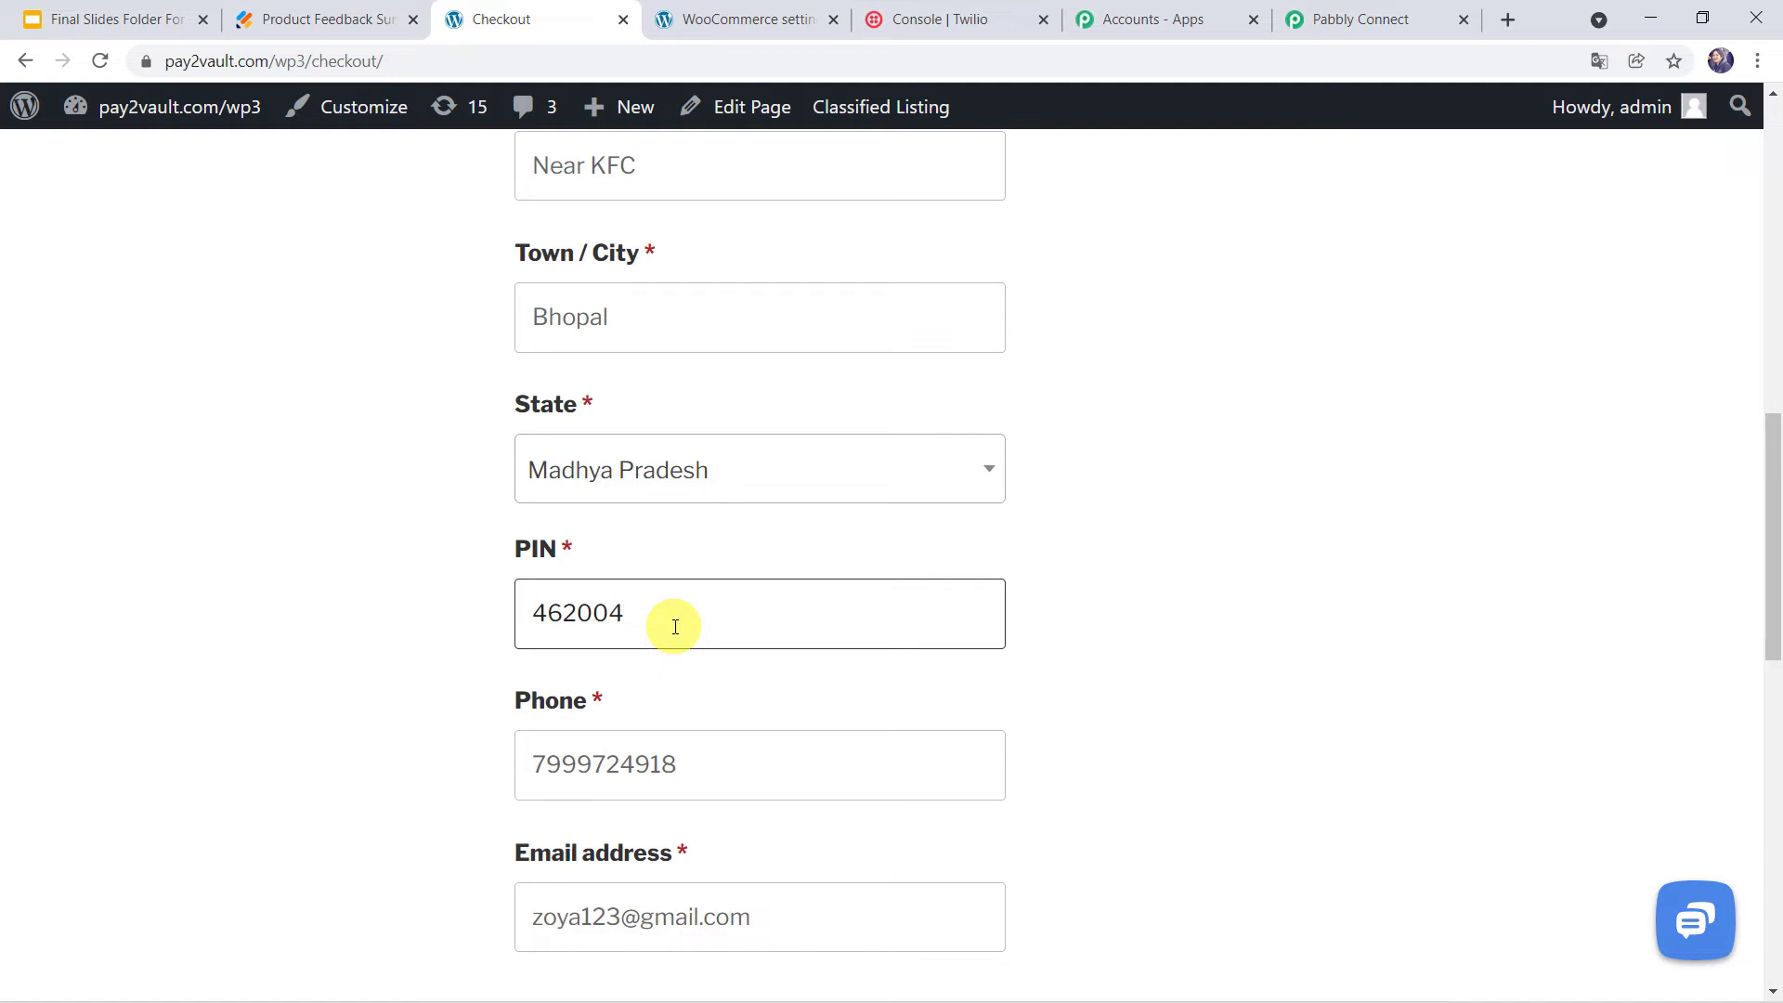
scroll(675, 627, "down", 1)
scroll(665, 666, "down", 2)
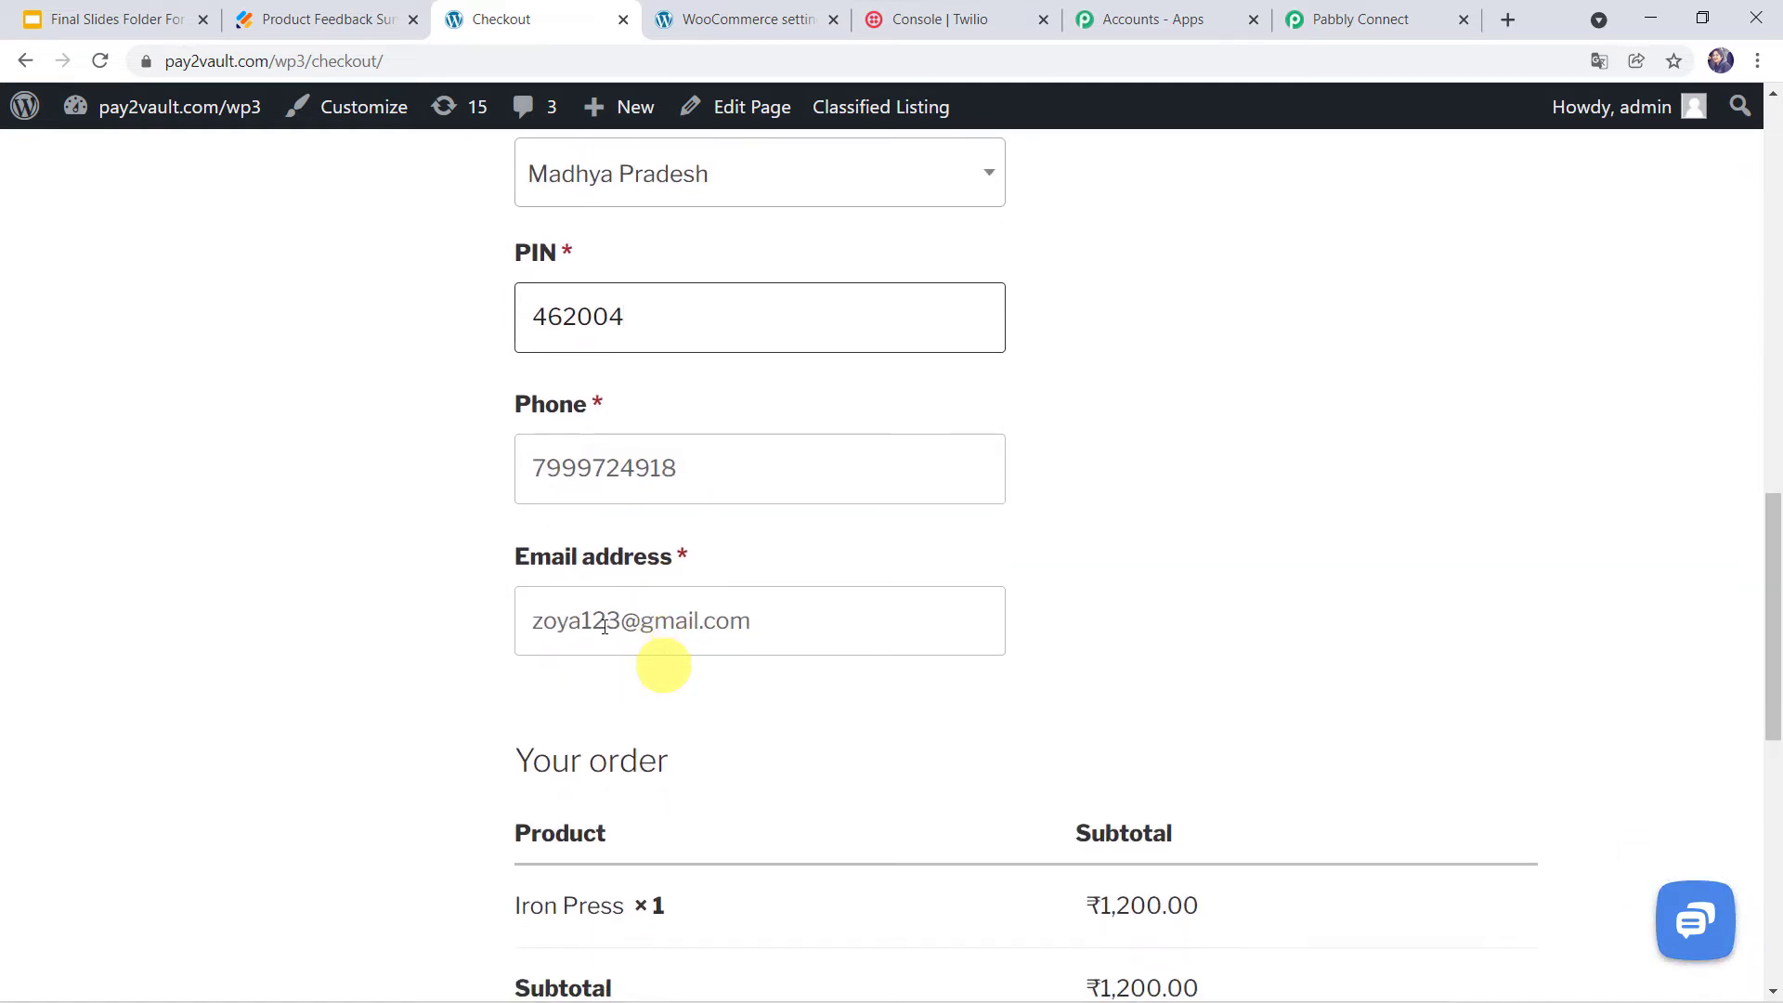
Step: Change the billing email to the test customer's address and place the cash-on-delivery order
left_click(577, 618)
key("BackSpace")
key("BackSpace")
key("BackSpace")
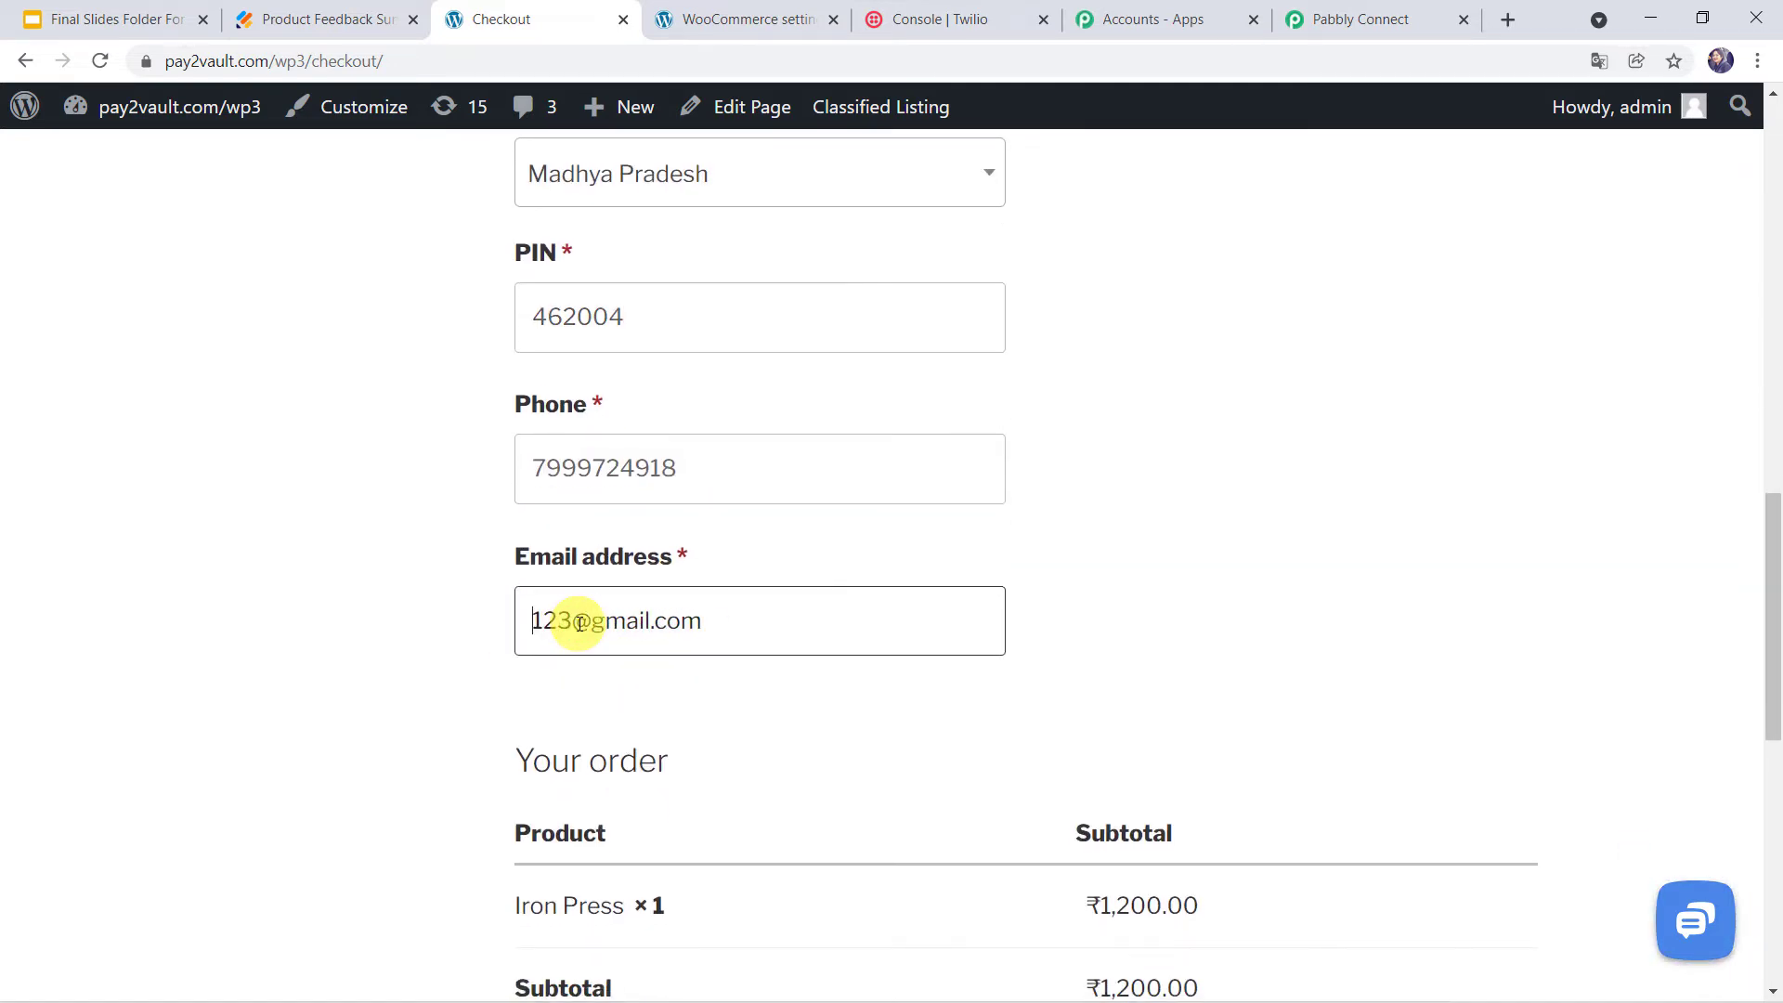
type("haider")
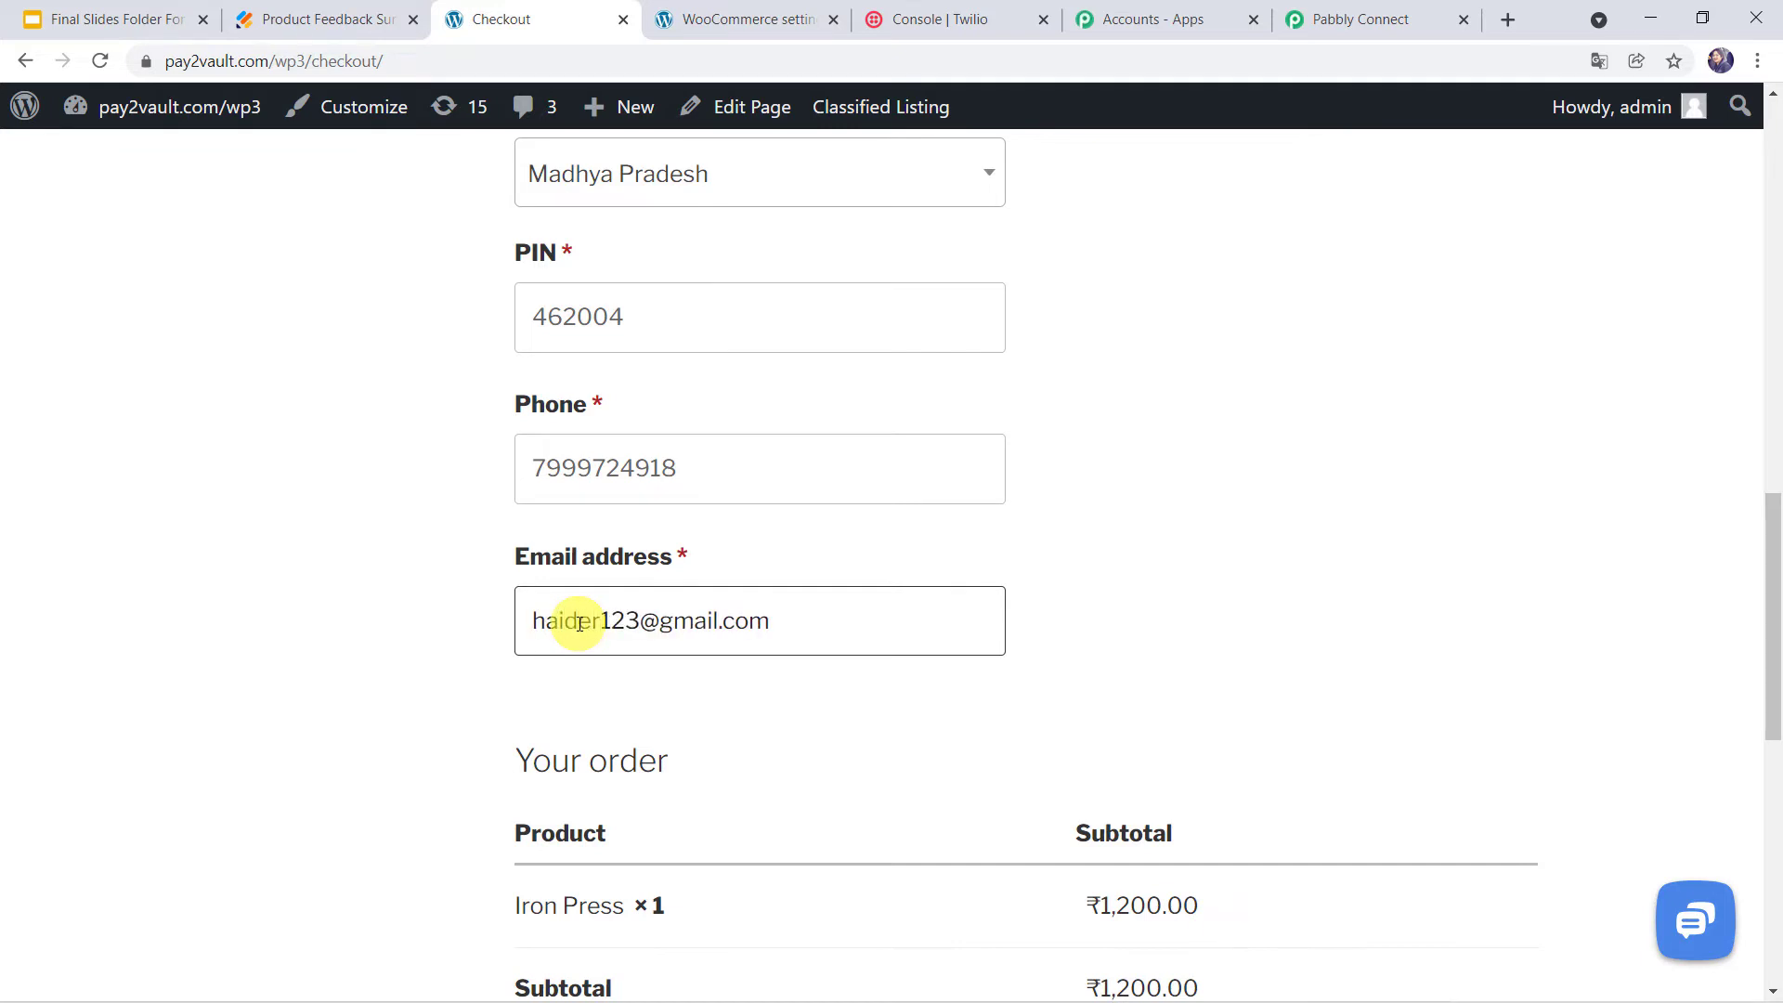
scroll(848, 624, "down", 7)
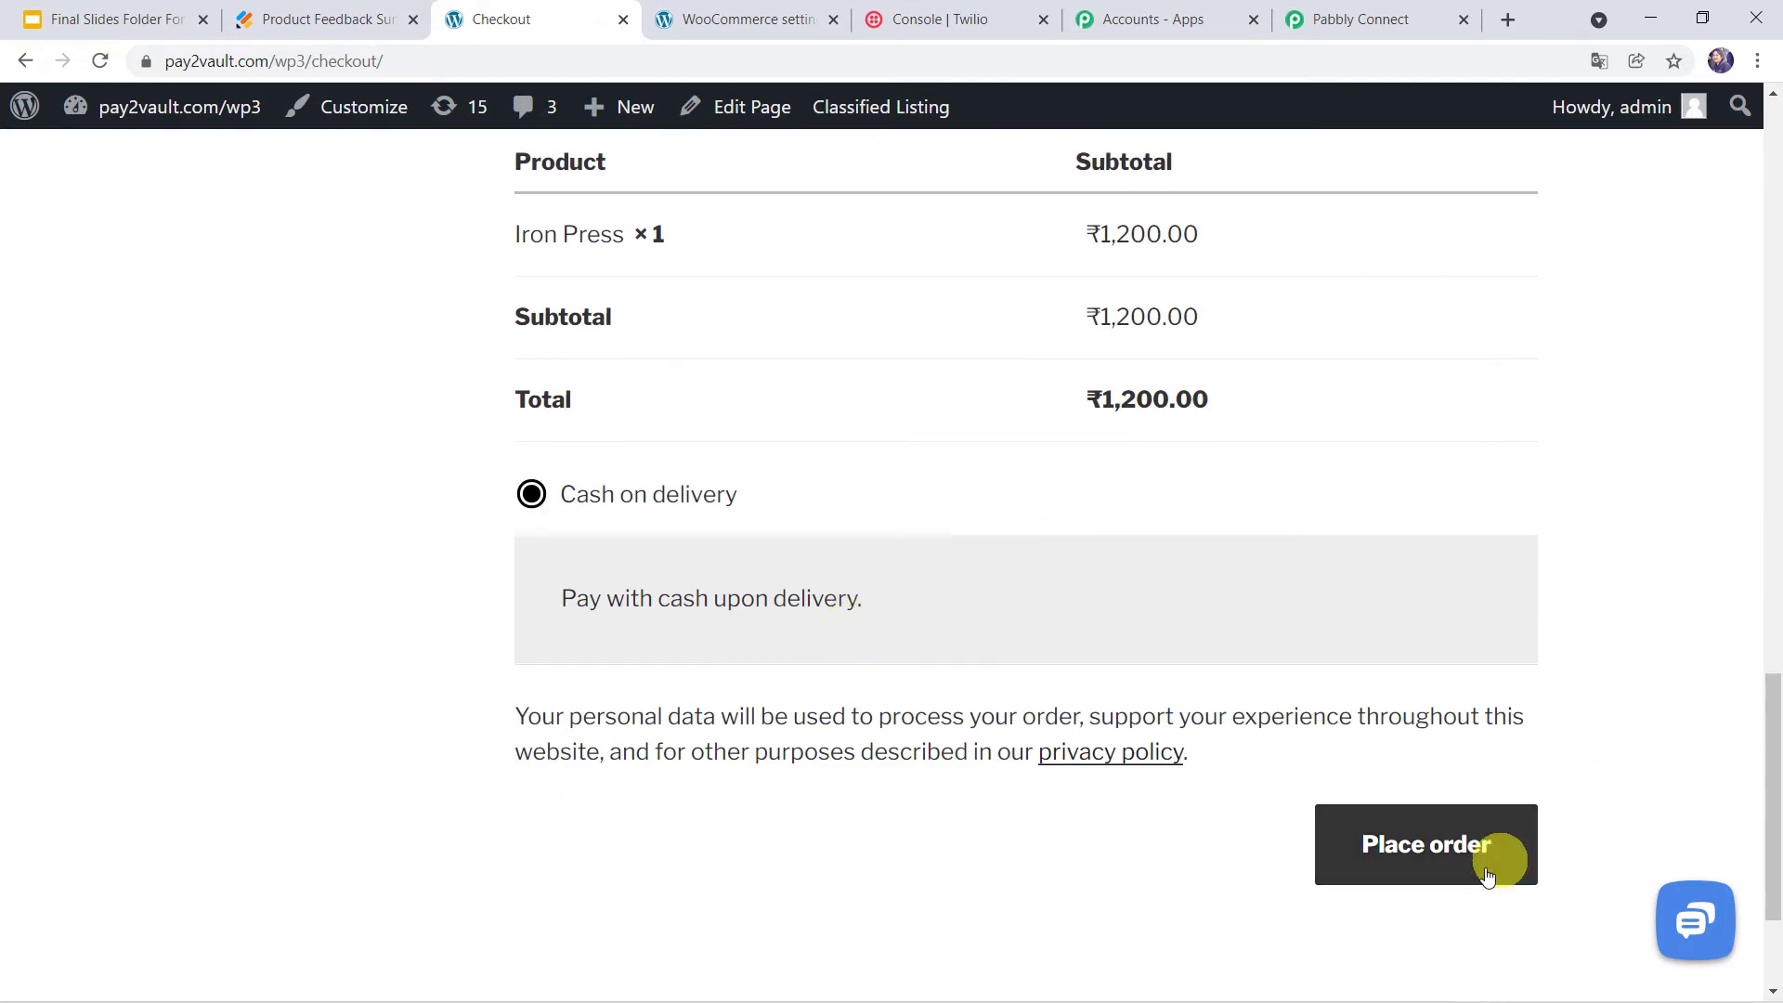
left_click(1483, 873)
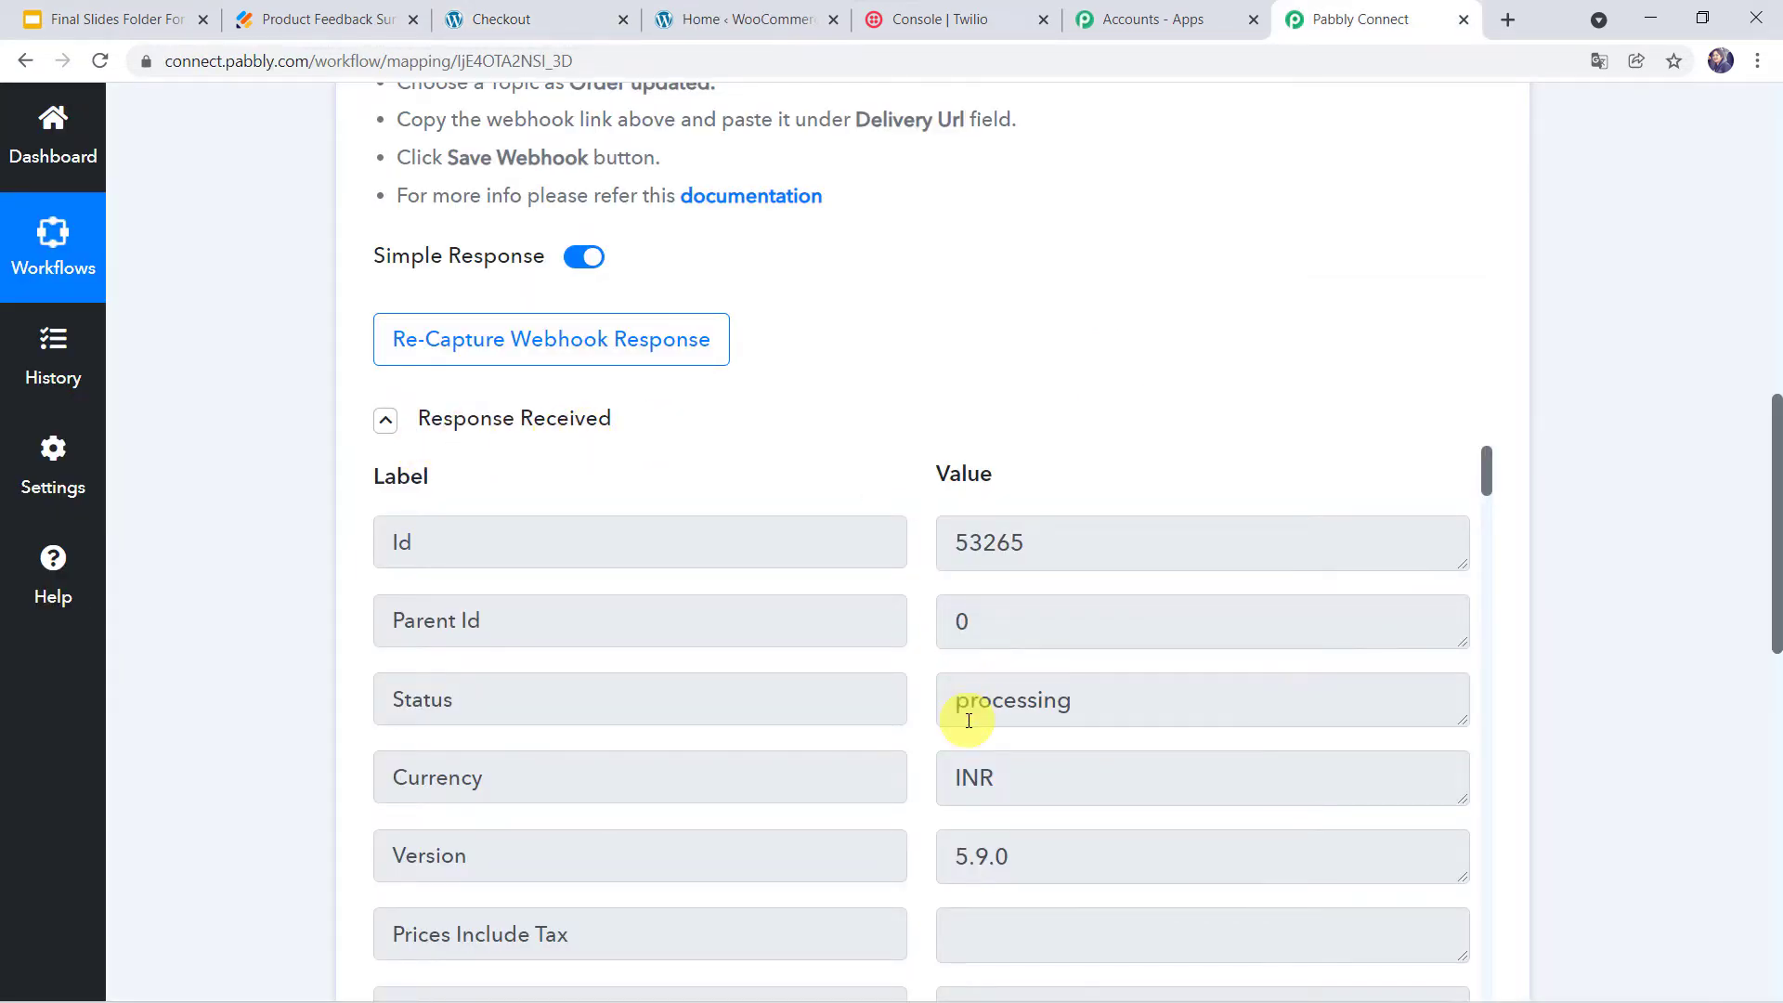
Step: Review the captured webhook response in Pabbly Connect, checking the billing details and the order status
scroll(969, 720, "down", 8)
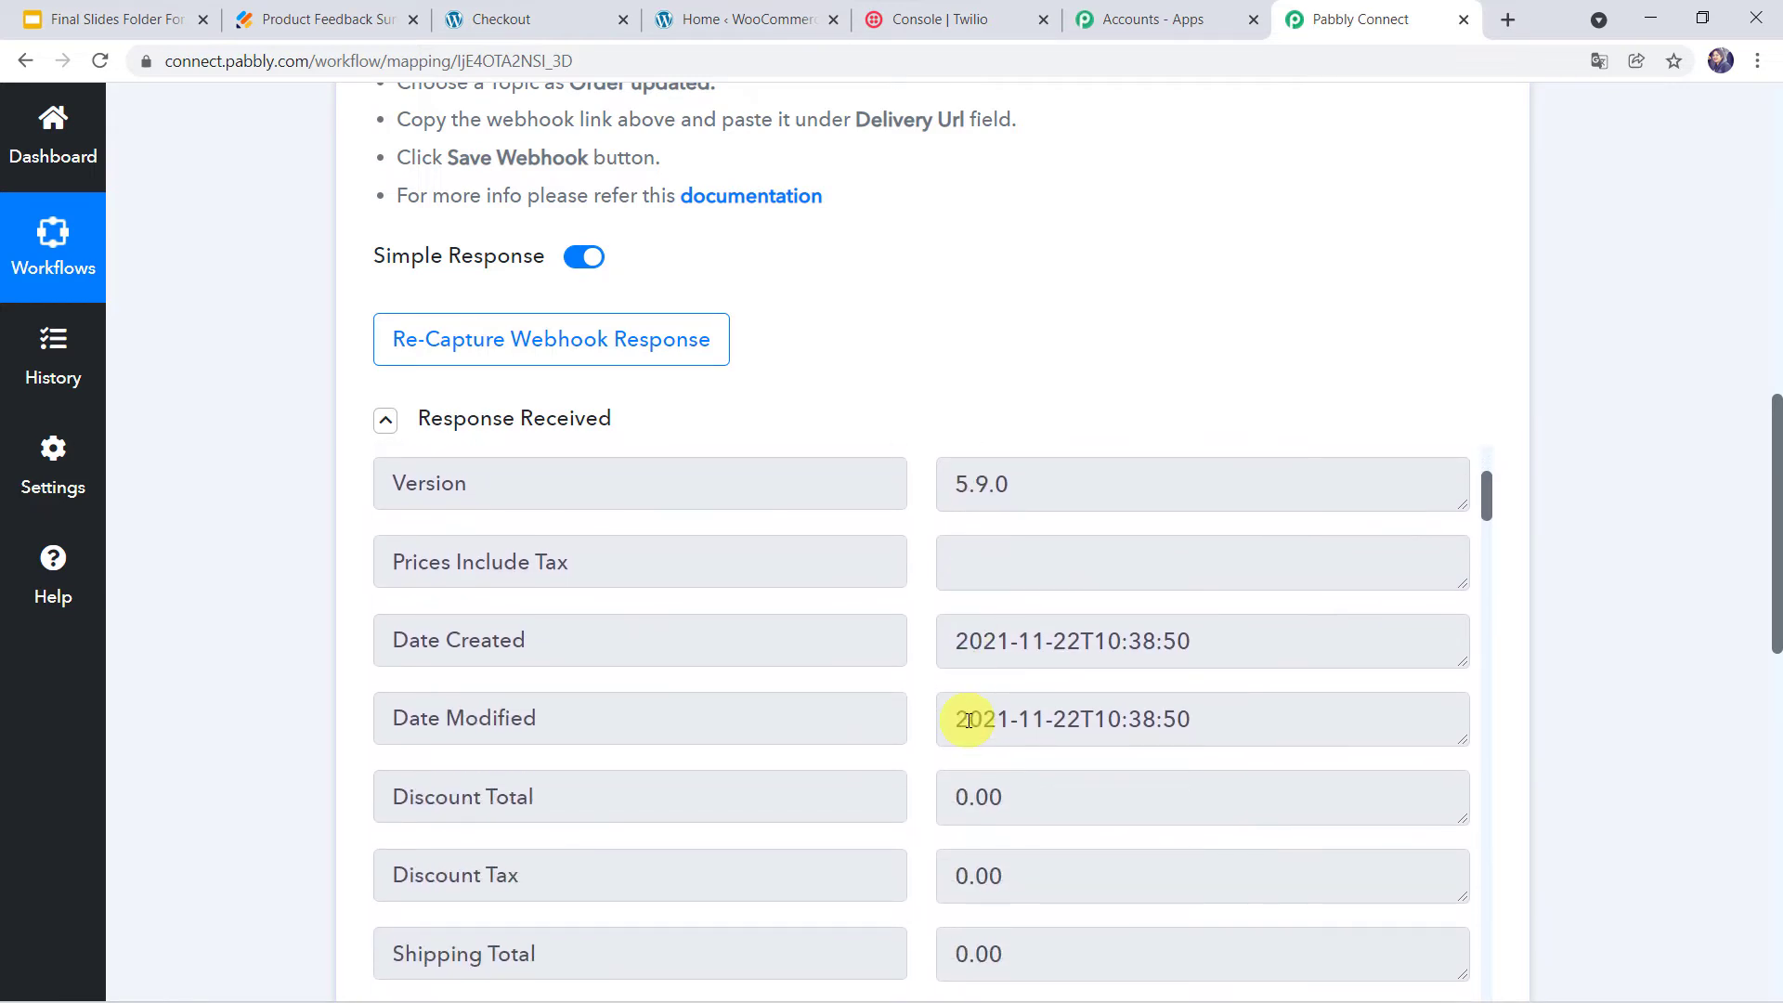
scroll(968, 720, "down", 6)
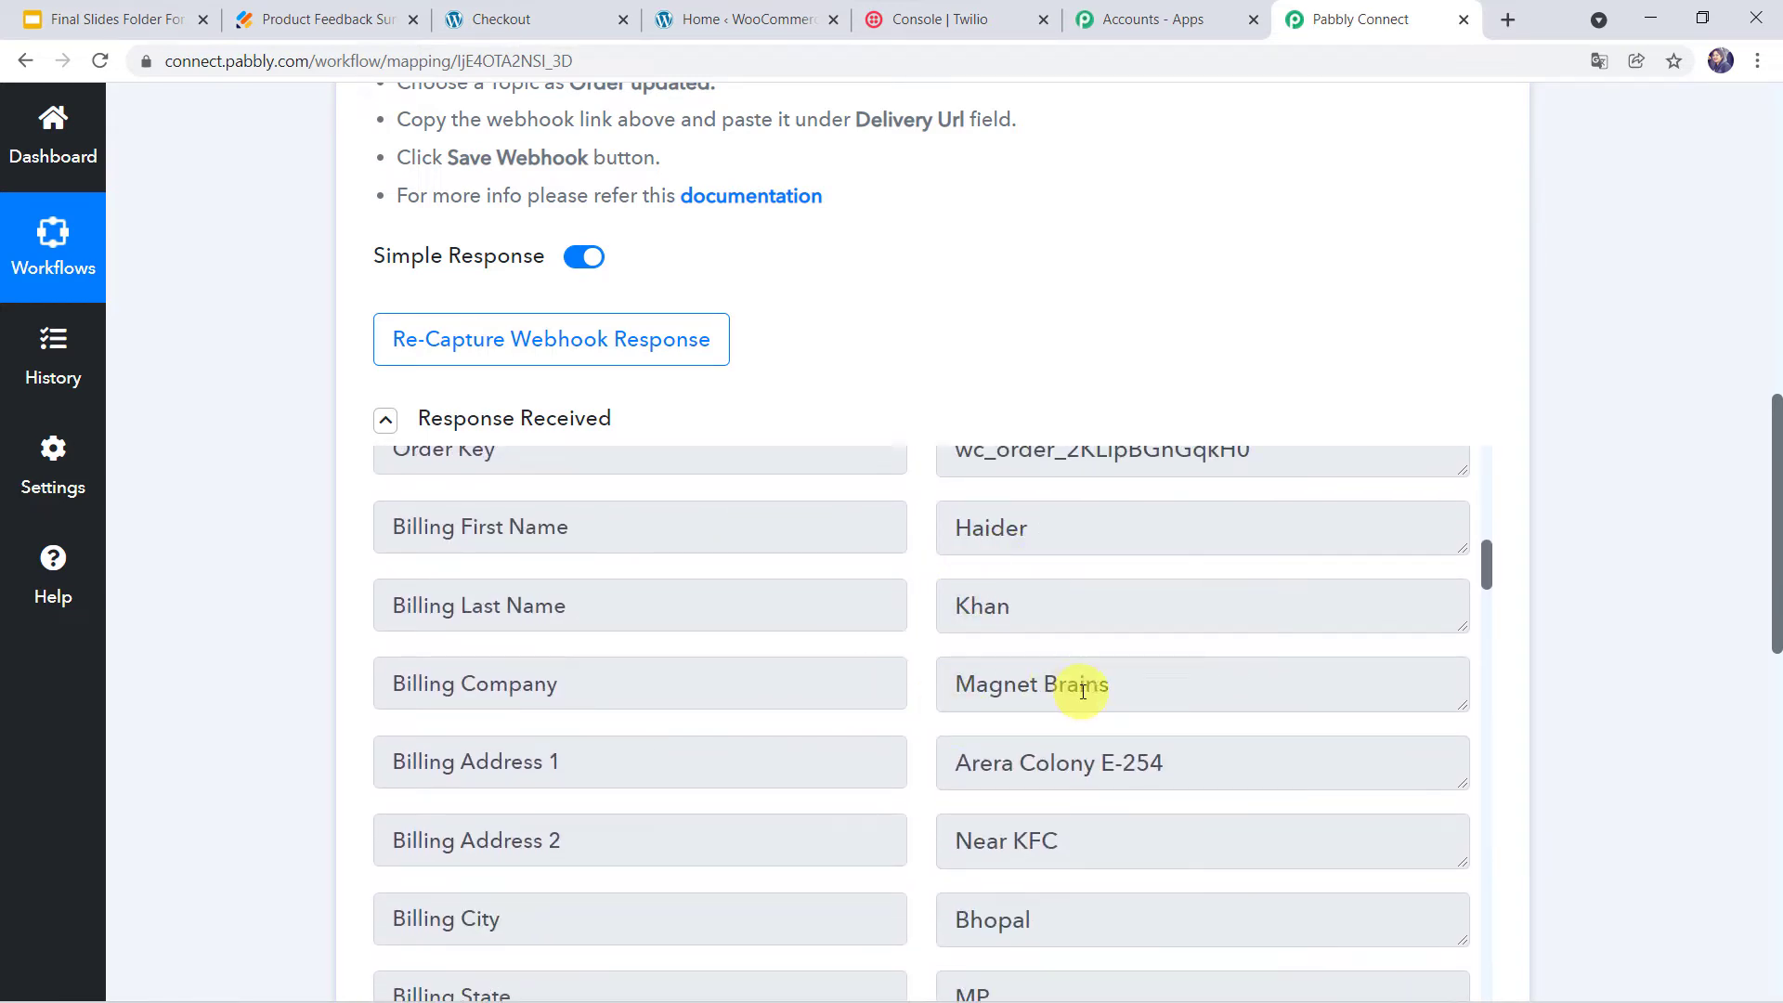
scroll(1018, 769, "down", 4)
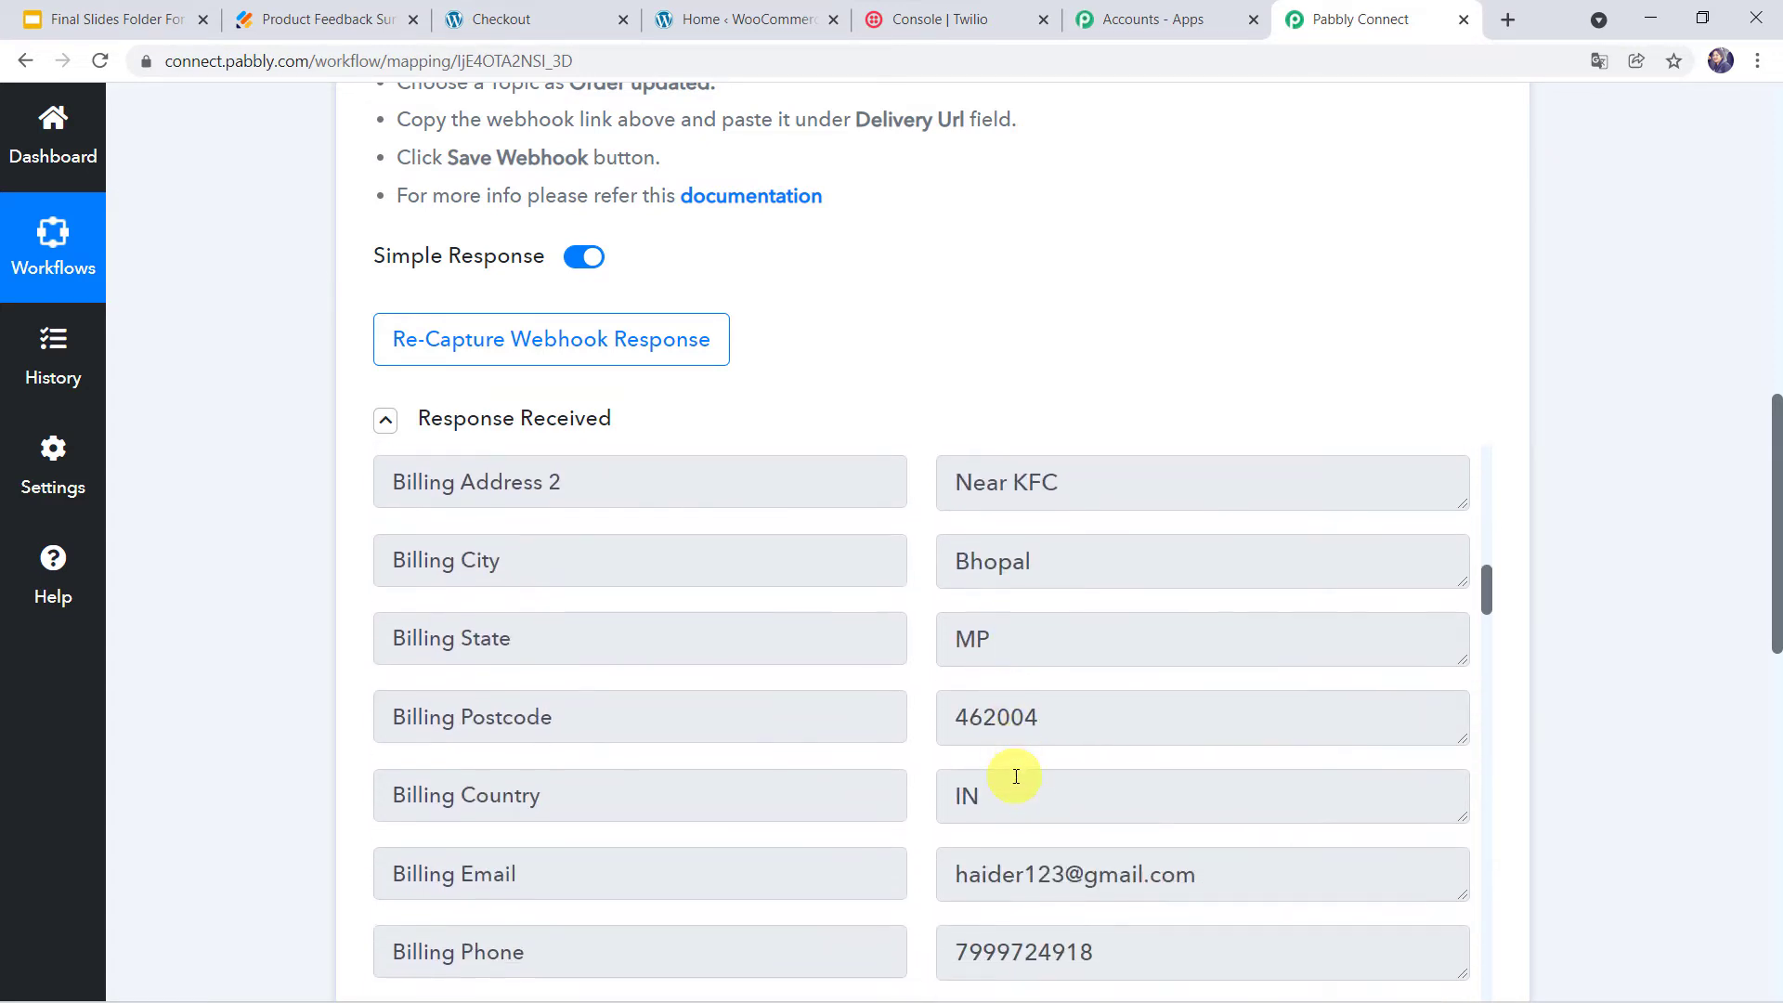
scroll(1018, 910, "down", 2)
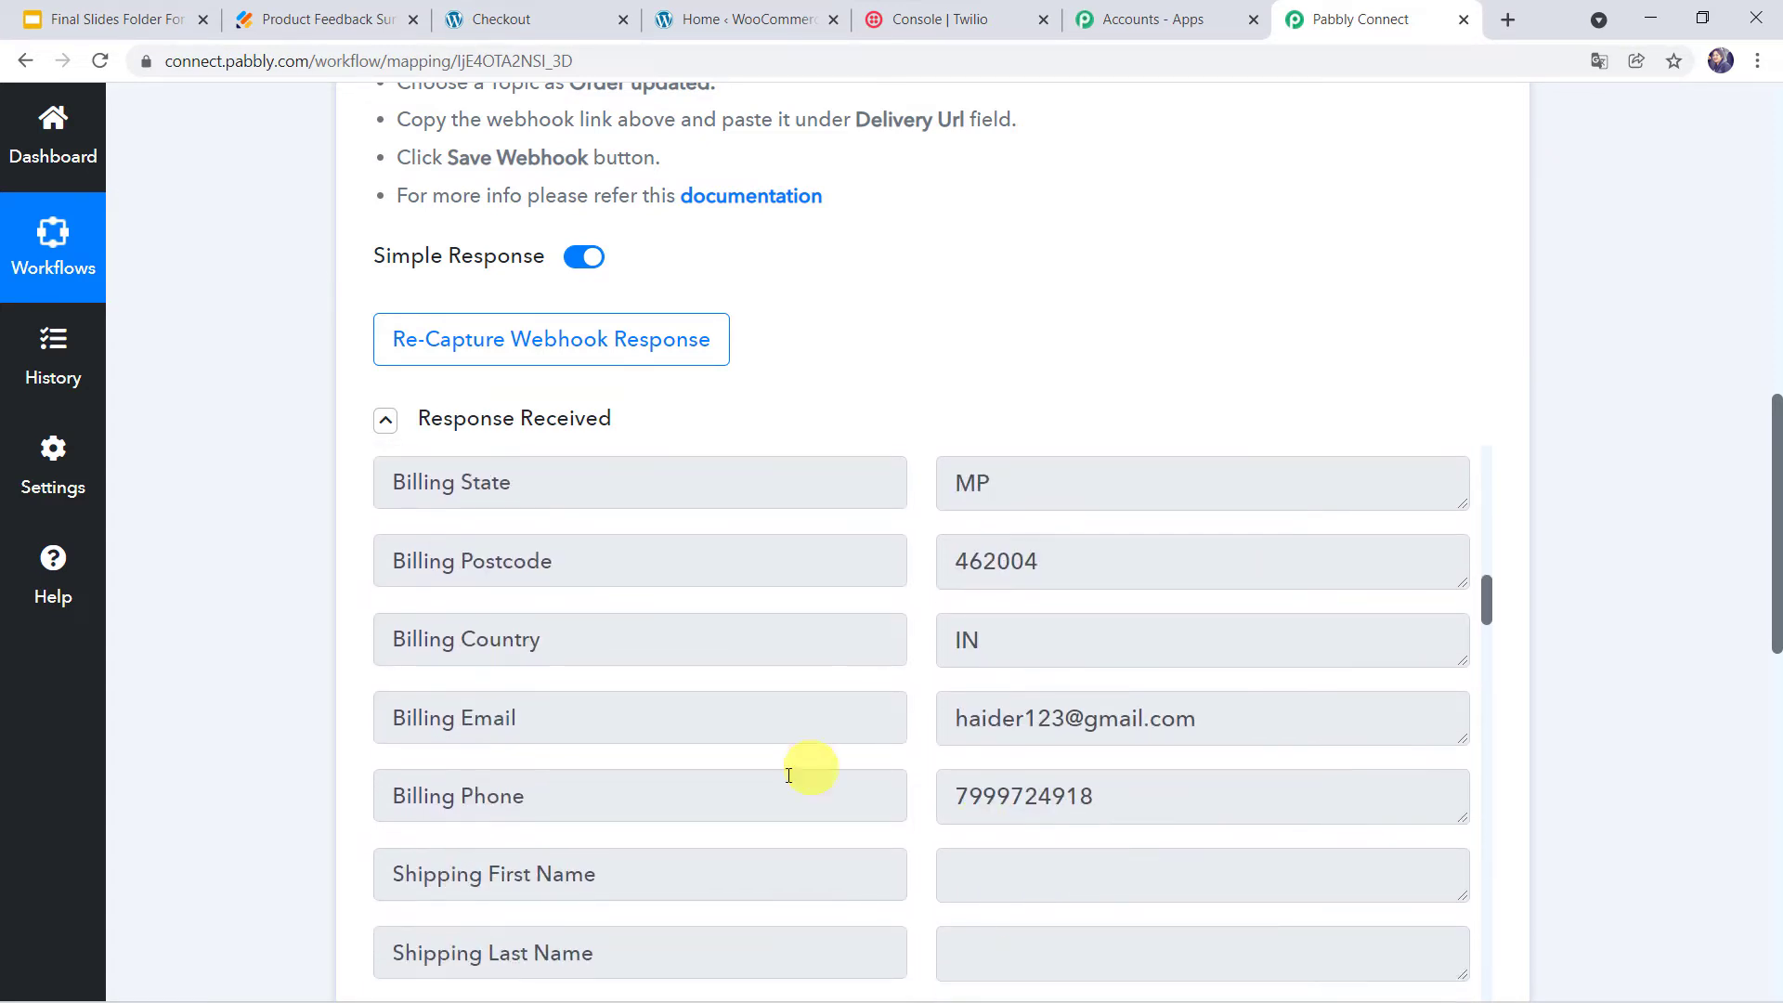
scroll(982, 537, "up", 10)
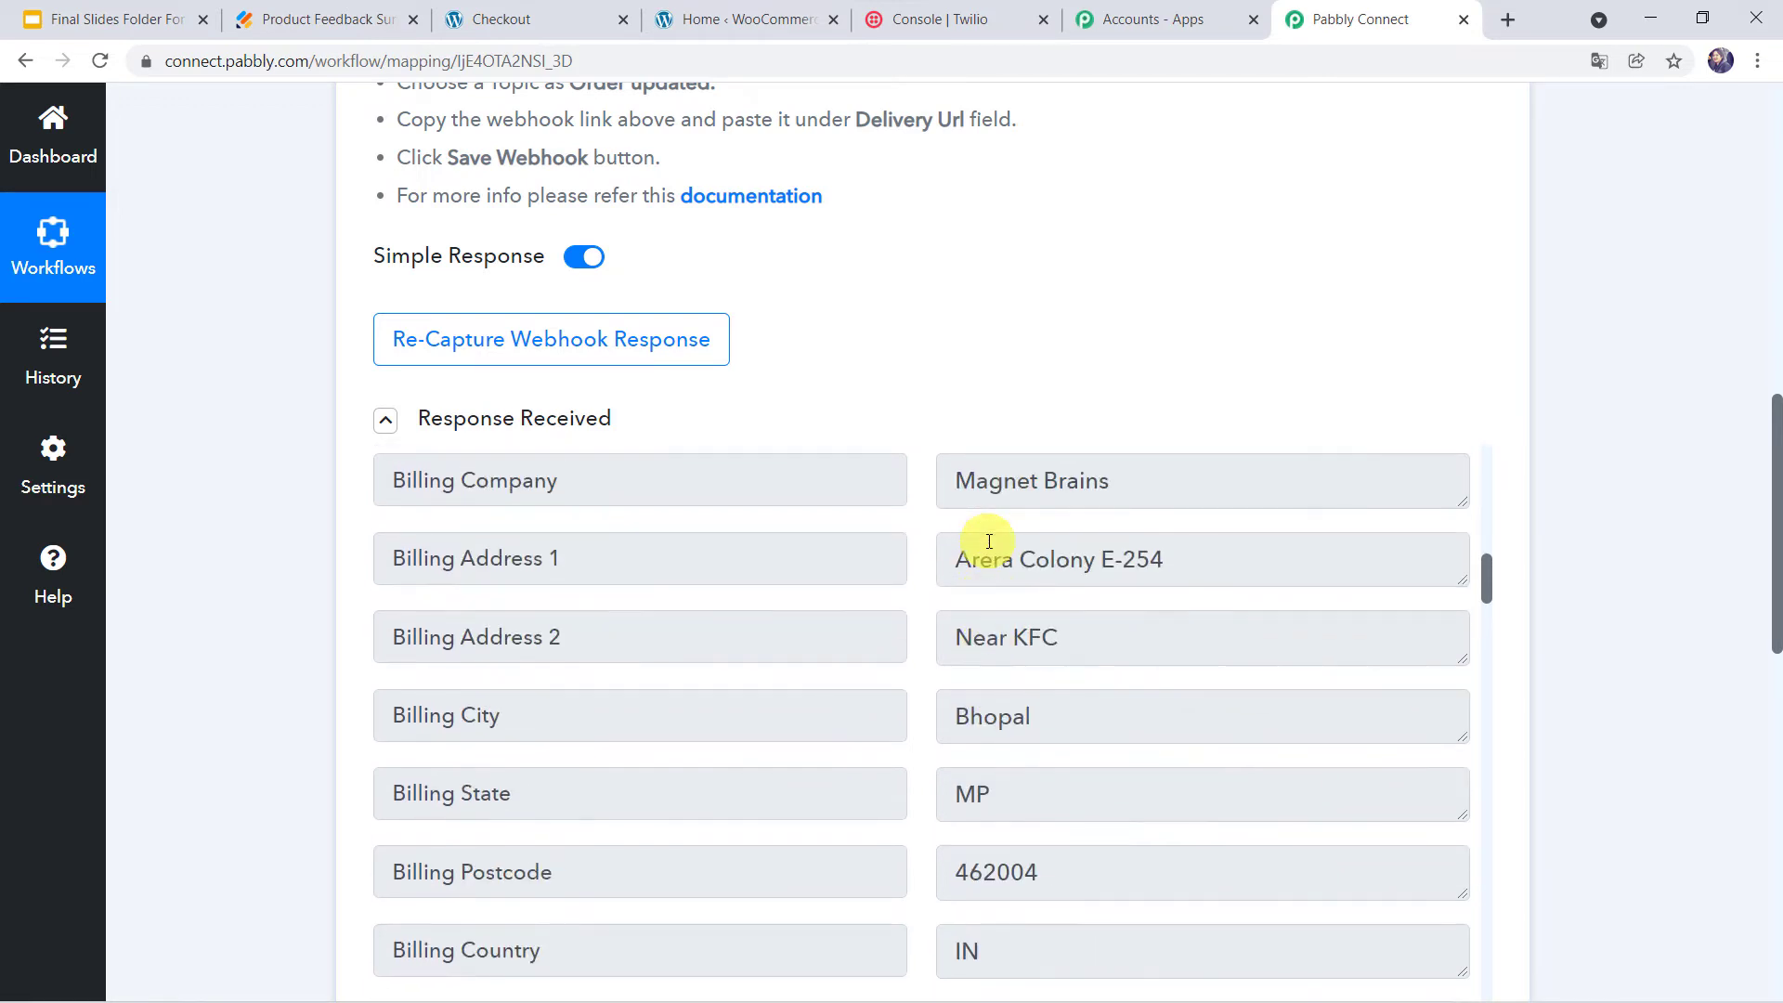
scroll(988, 541, "up", 6)
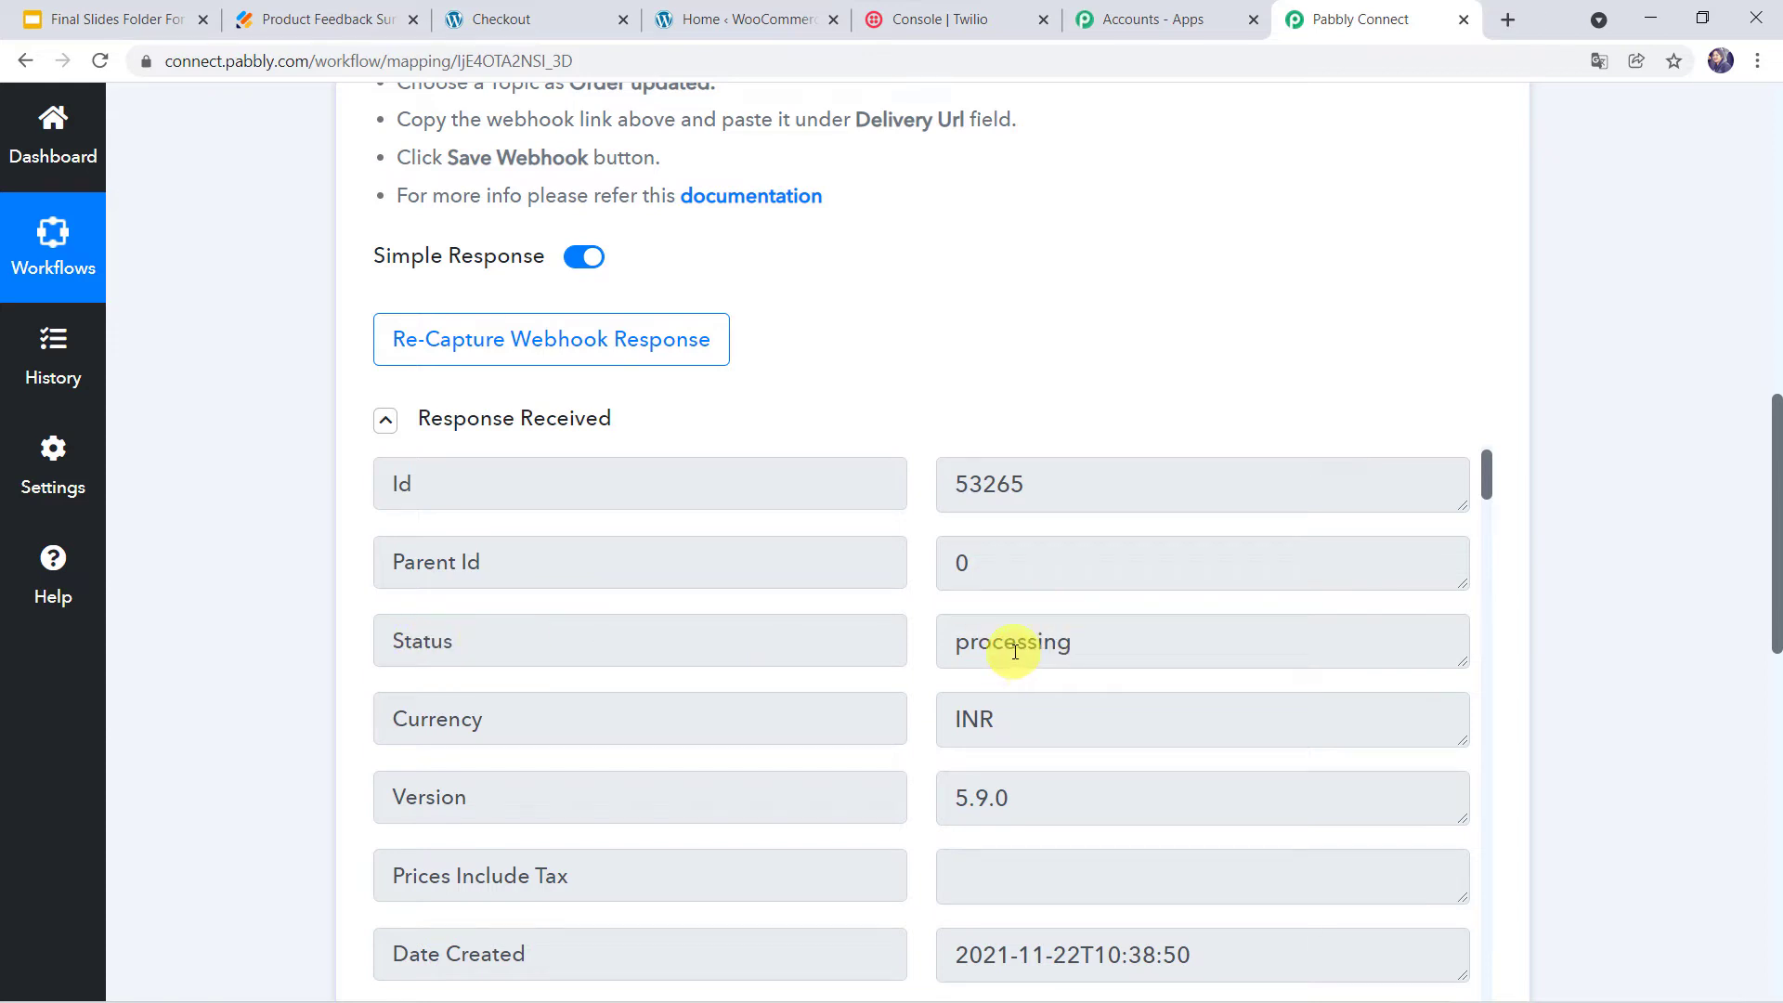
Step: Switch to the WooCommerce admin and open the newest order from the Orders list for editing
left_click(737, 19)
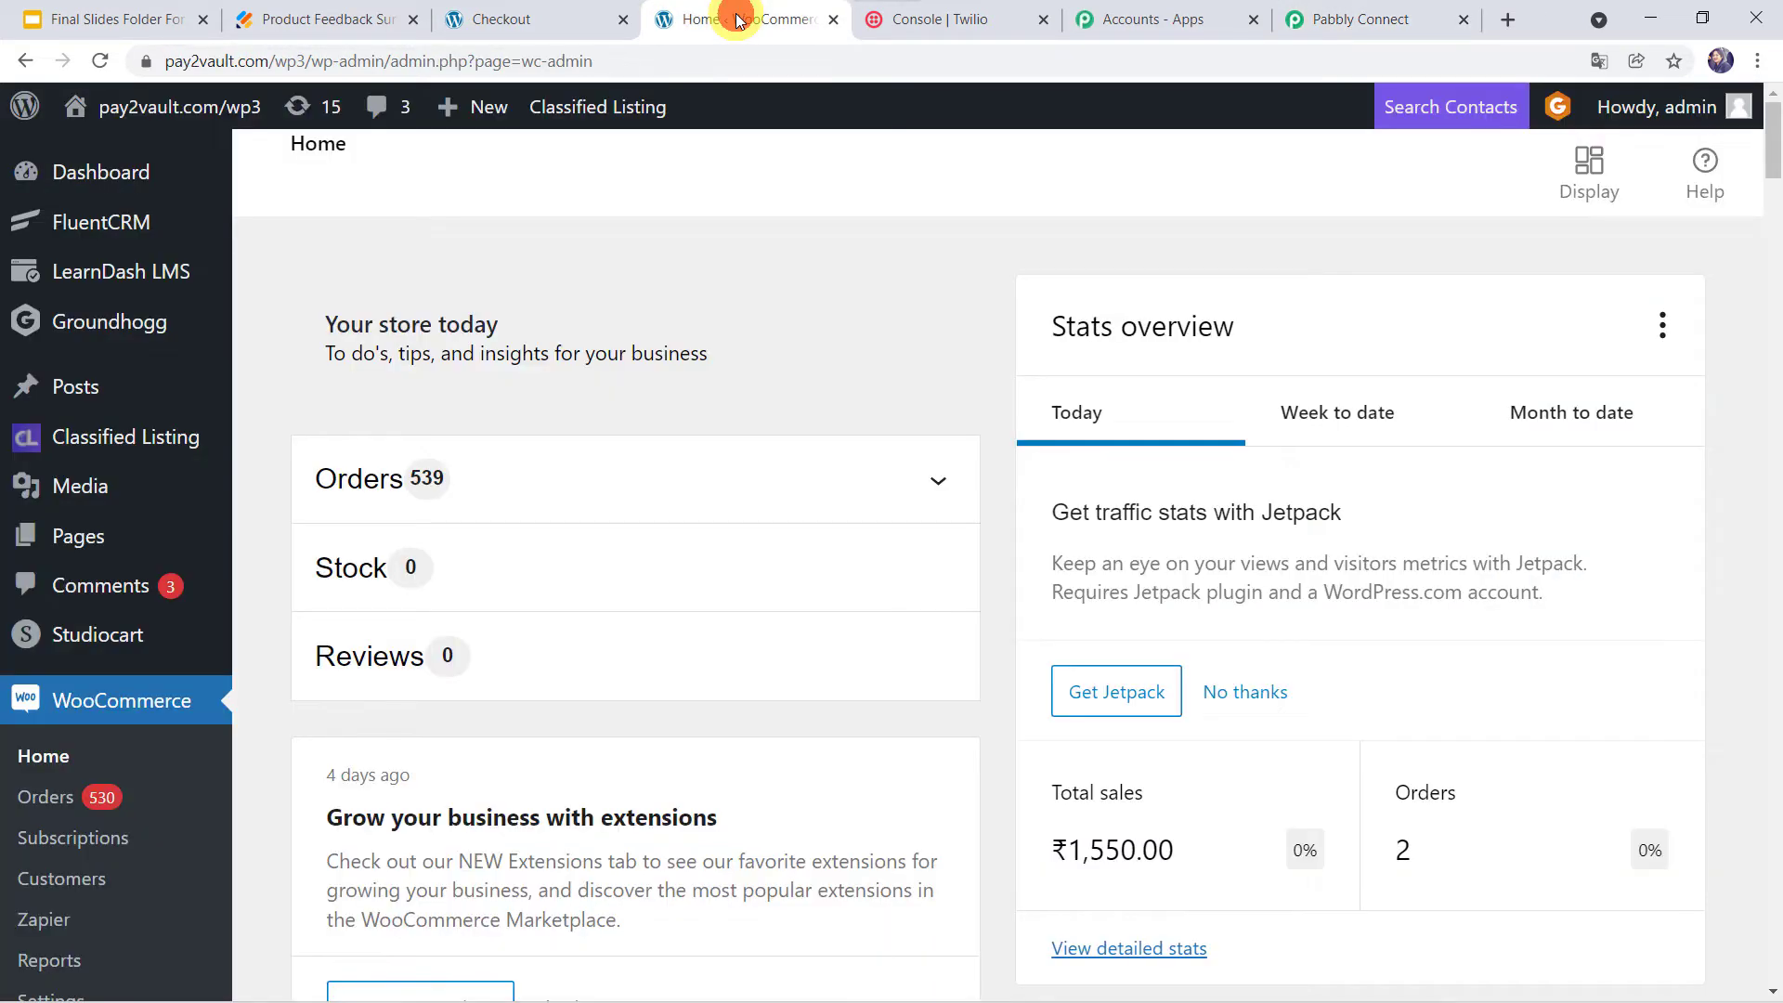
left_click(53, 800)
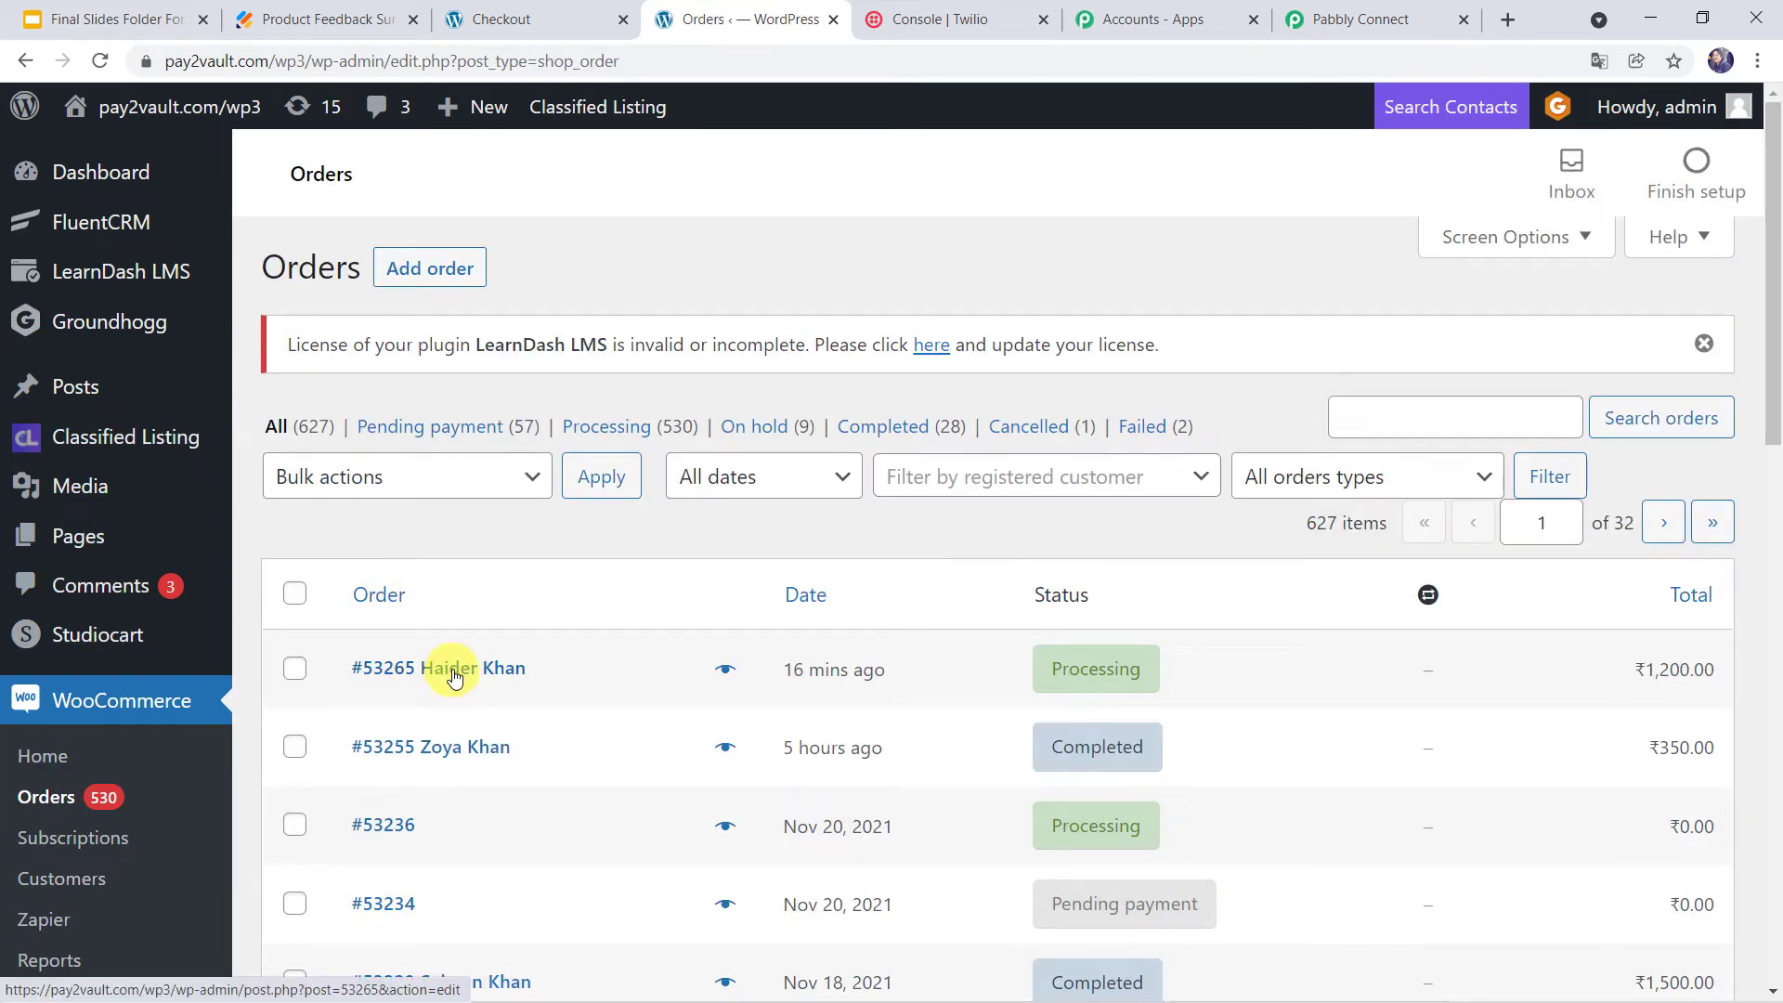
left_click(454, 671)
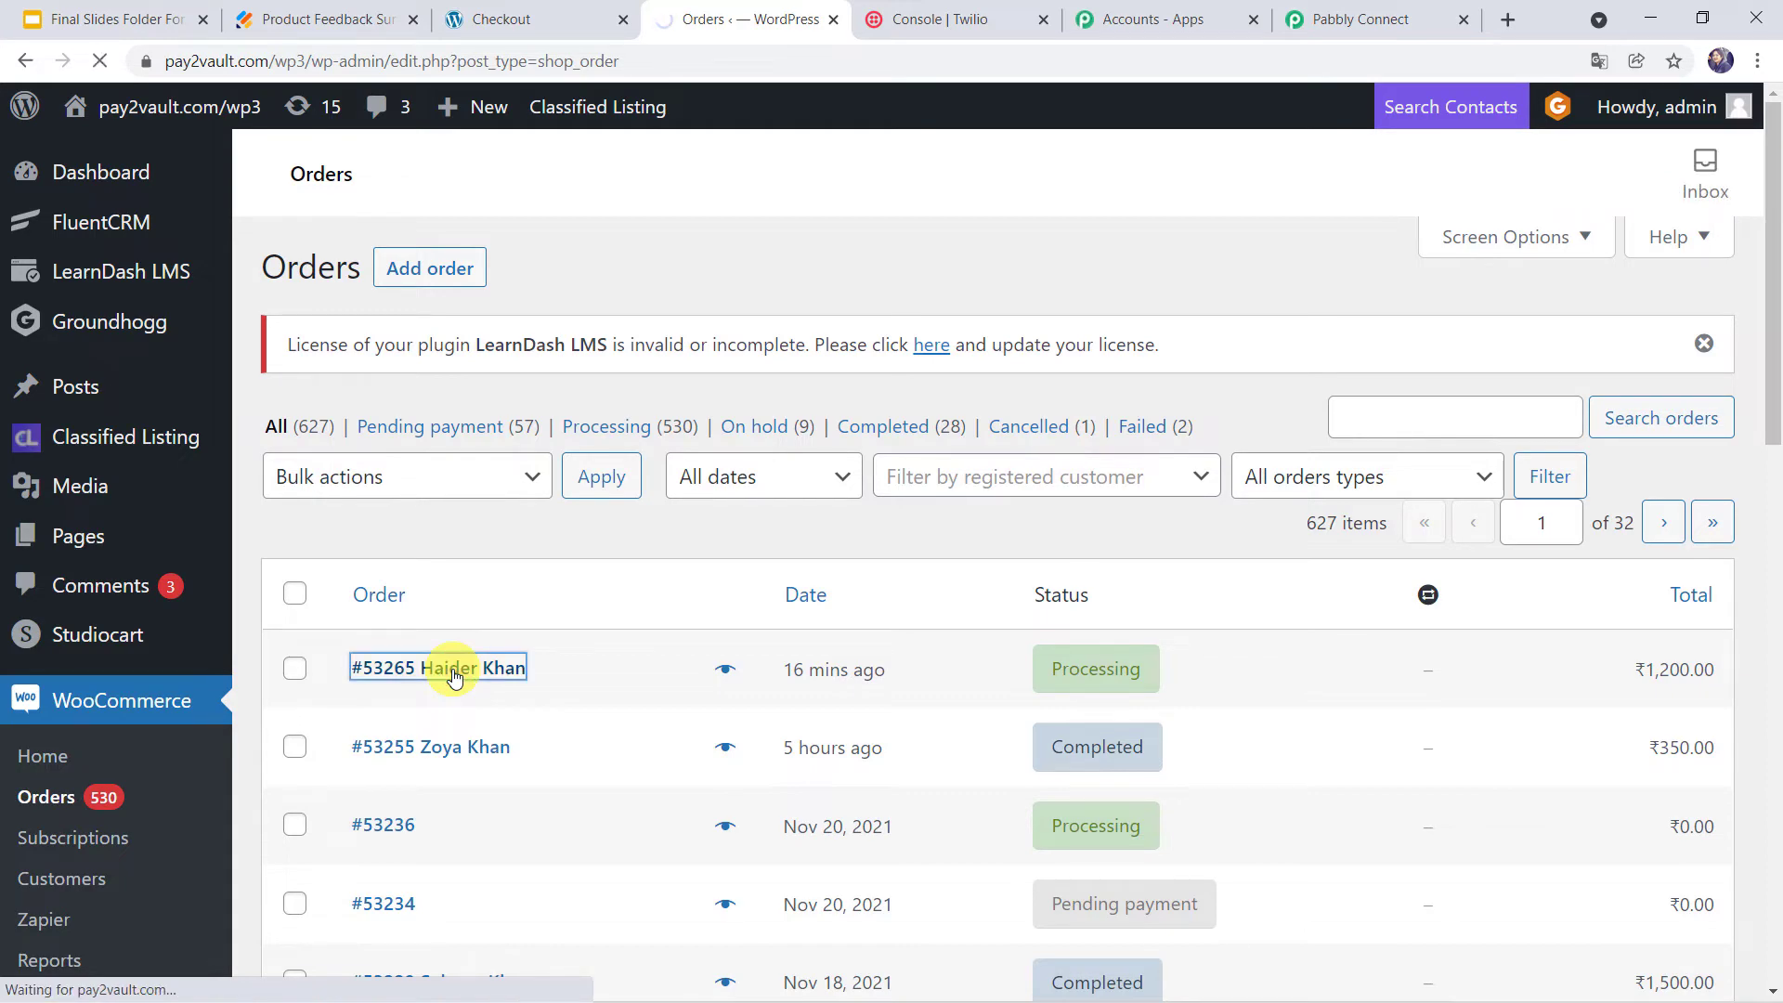
Step: Set the order's status to Completed and update the order
scroll(697, 625, "down", 5)
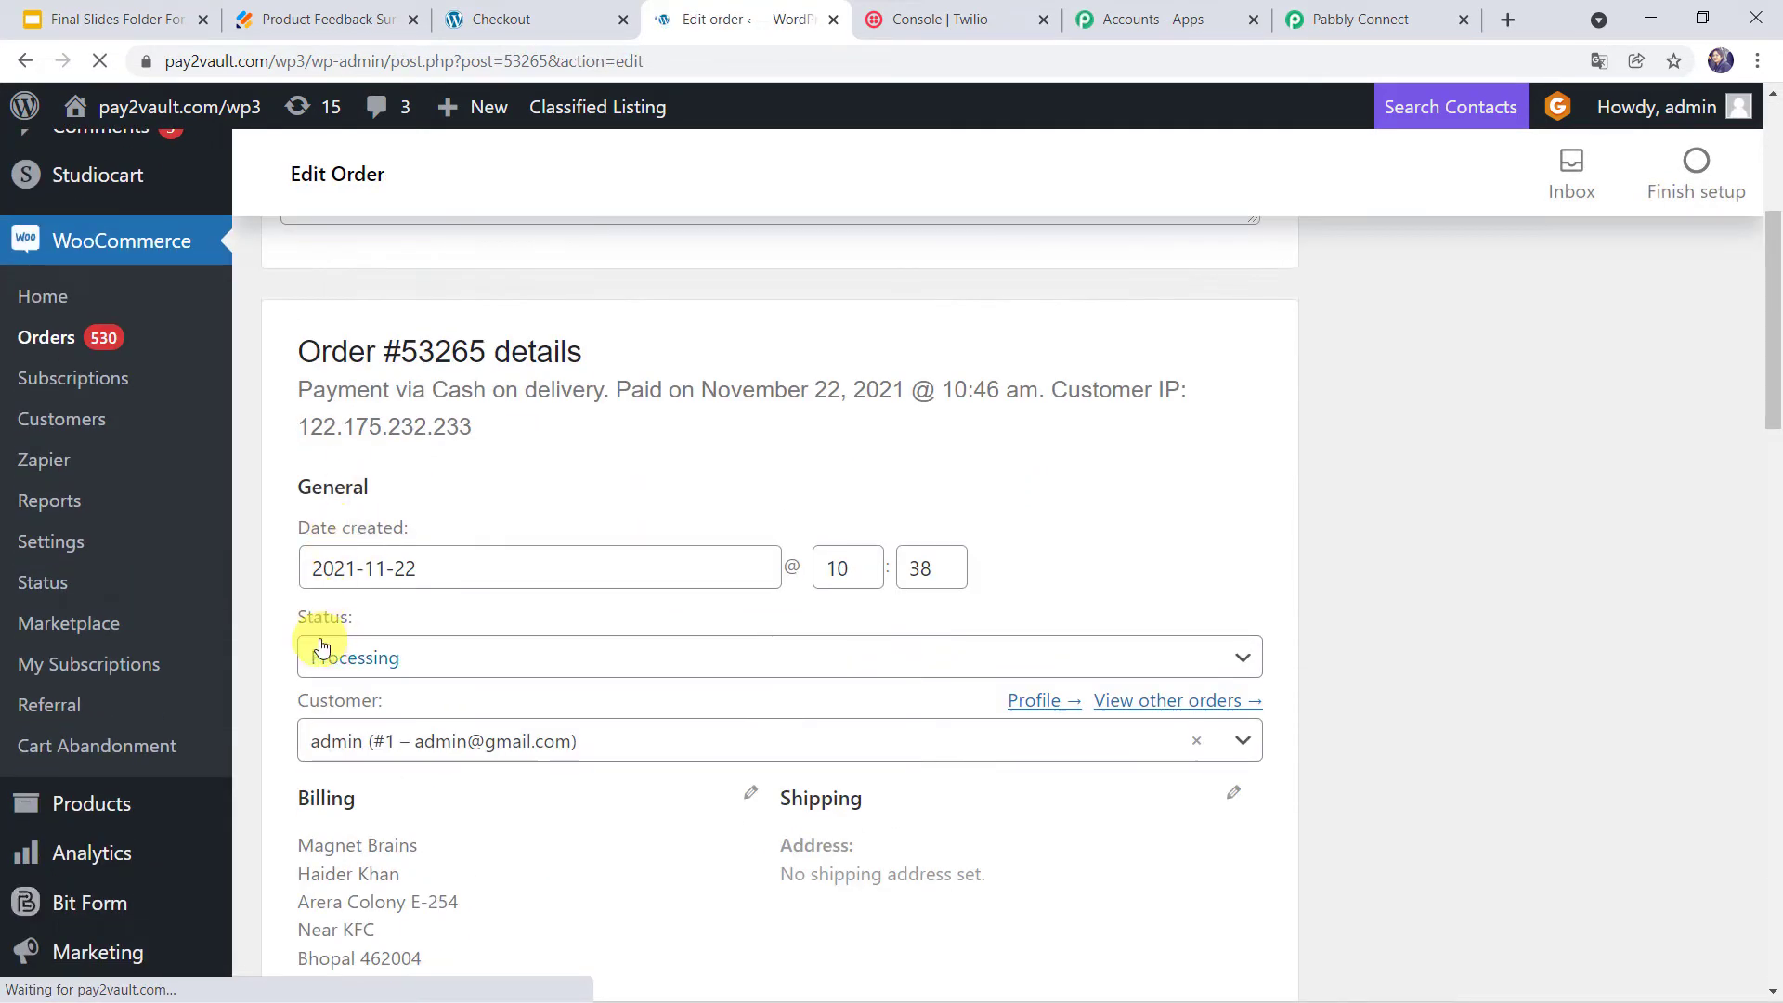
left_click(450, 661)
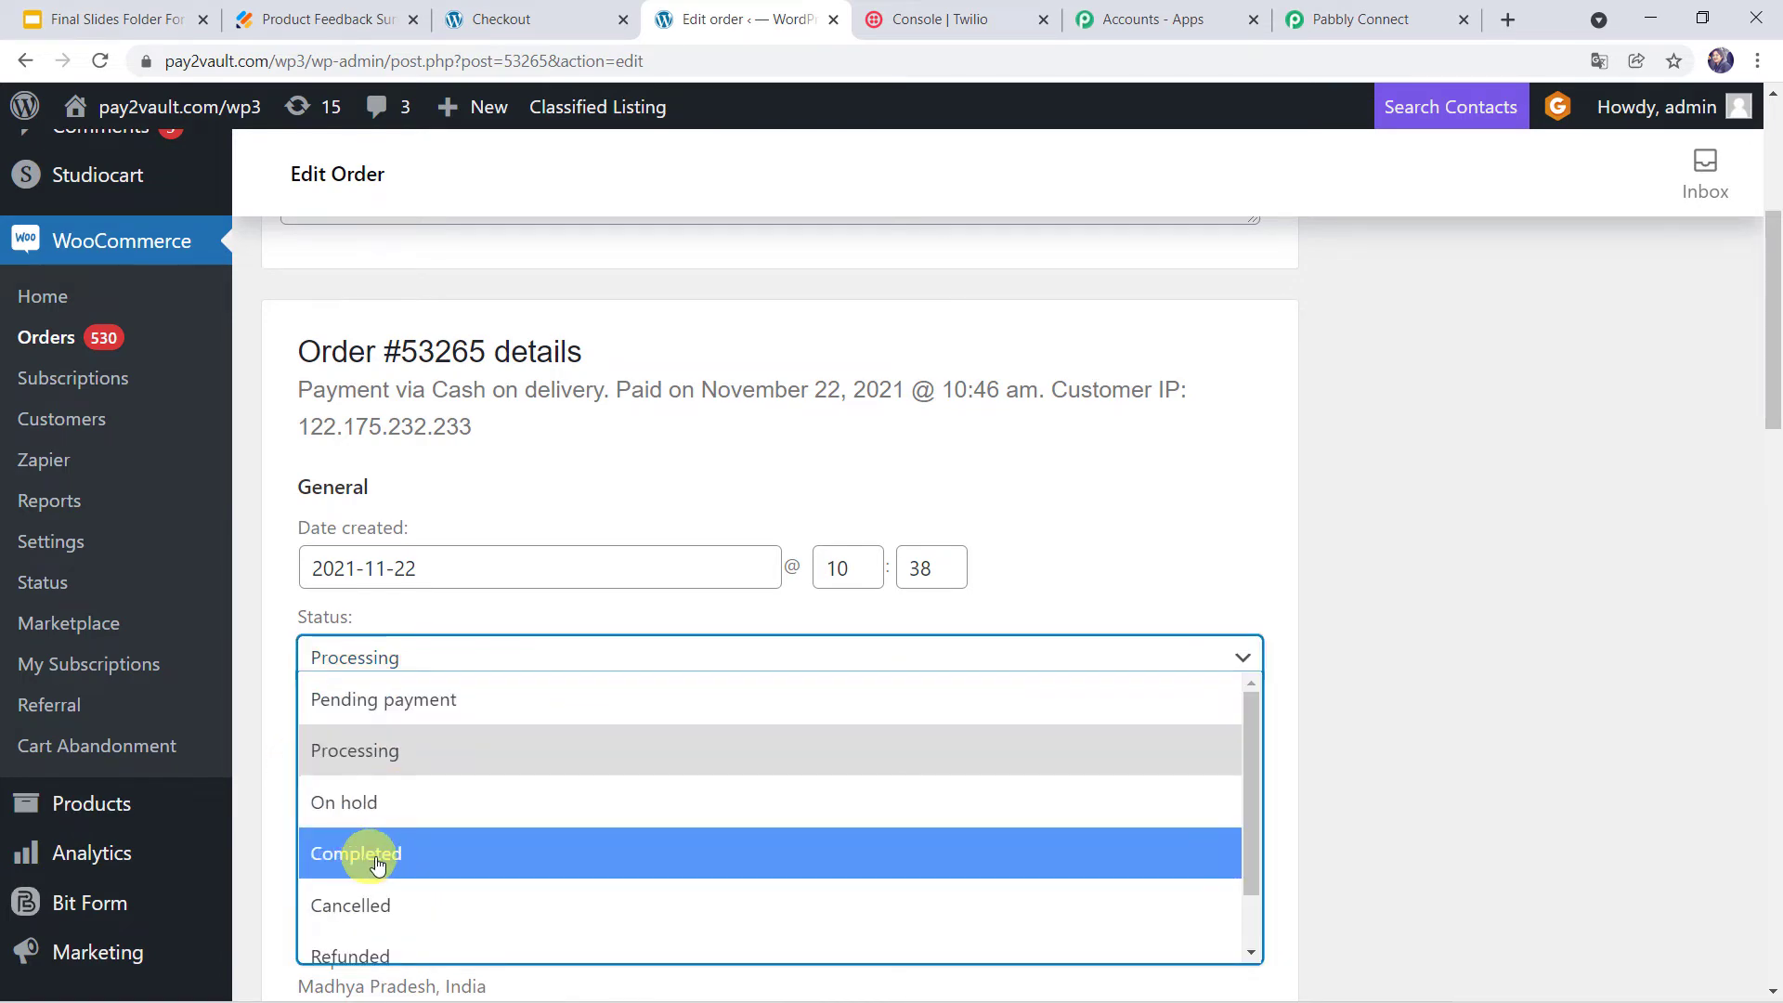
left_click(383, 864)
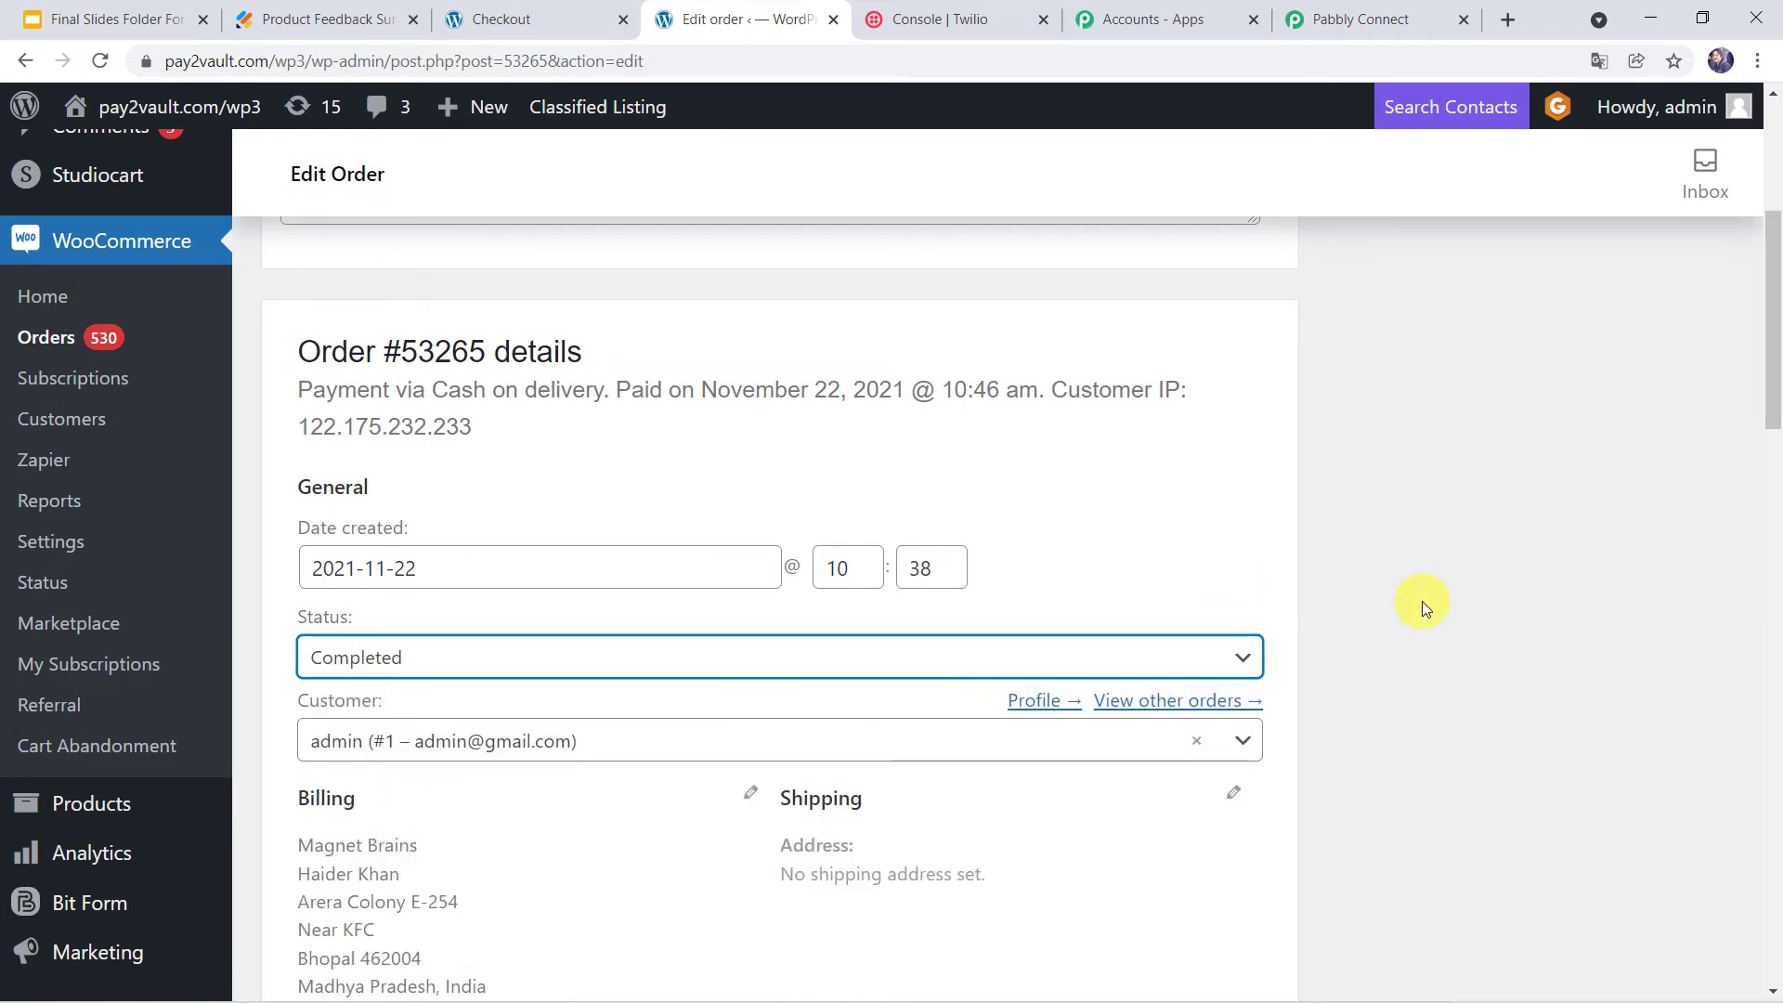
scroll(1422, 600, "up", 5)
left_click(1669, 566)
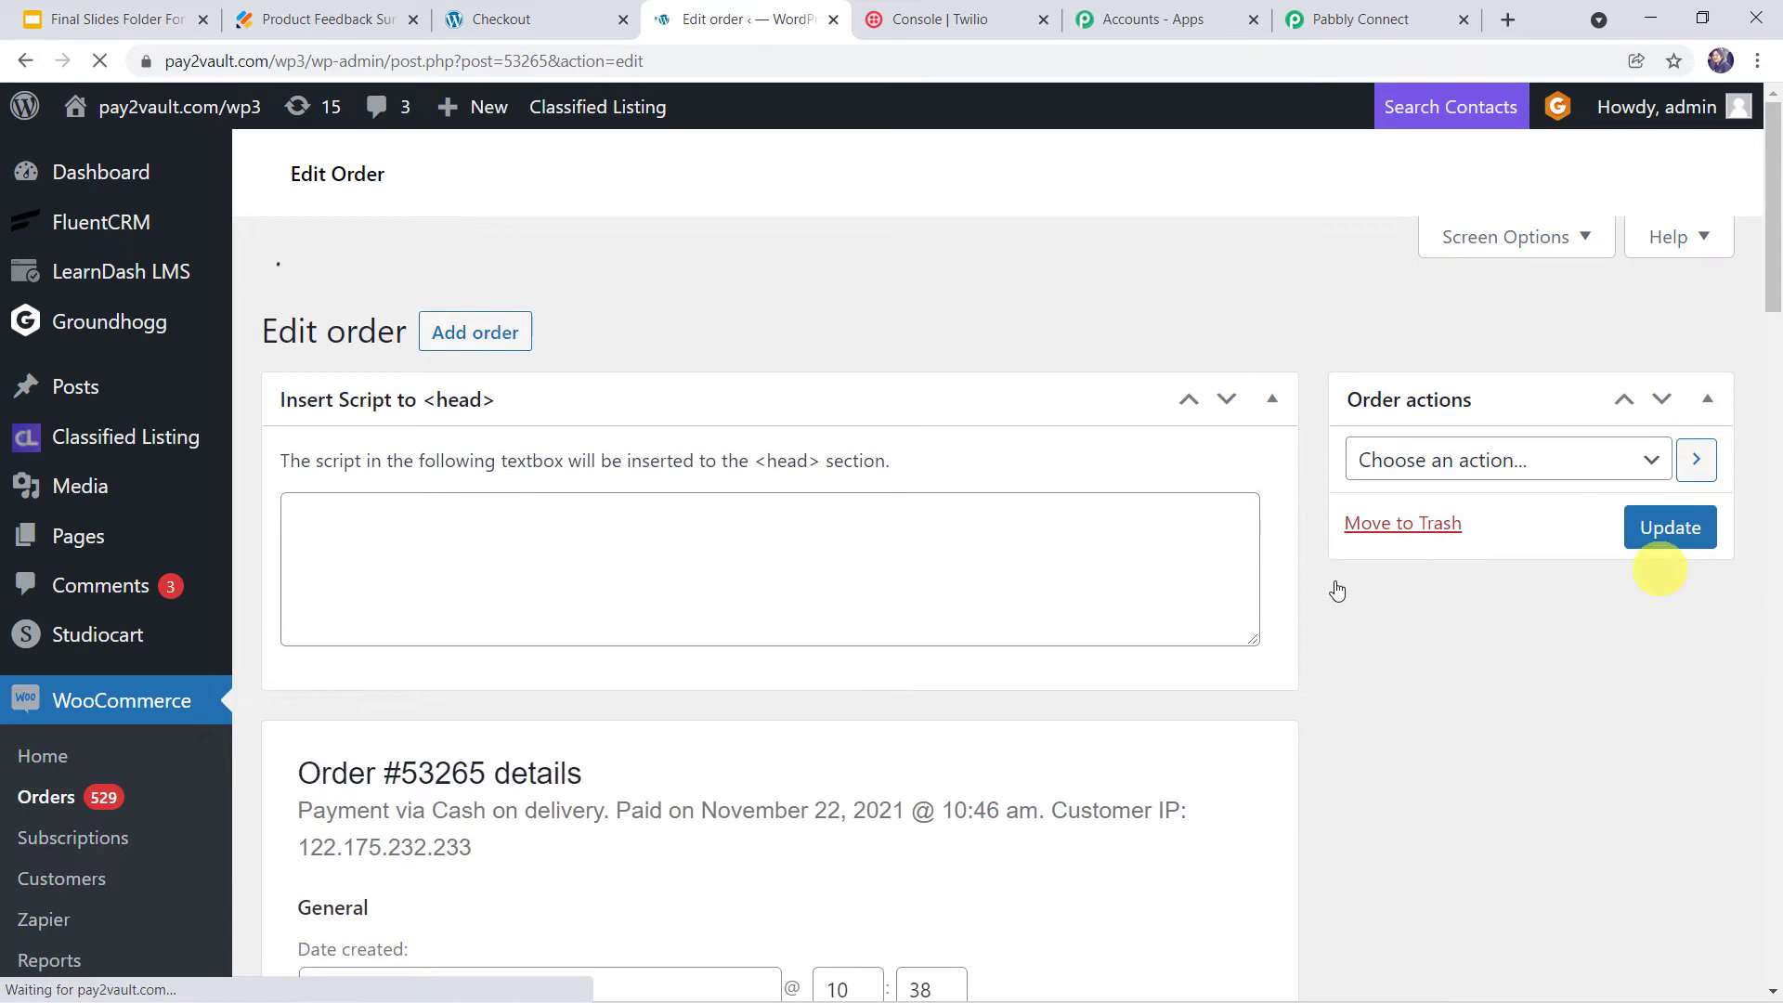
scroll(937, 783, "down", 4)
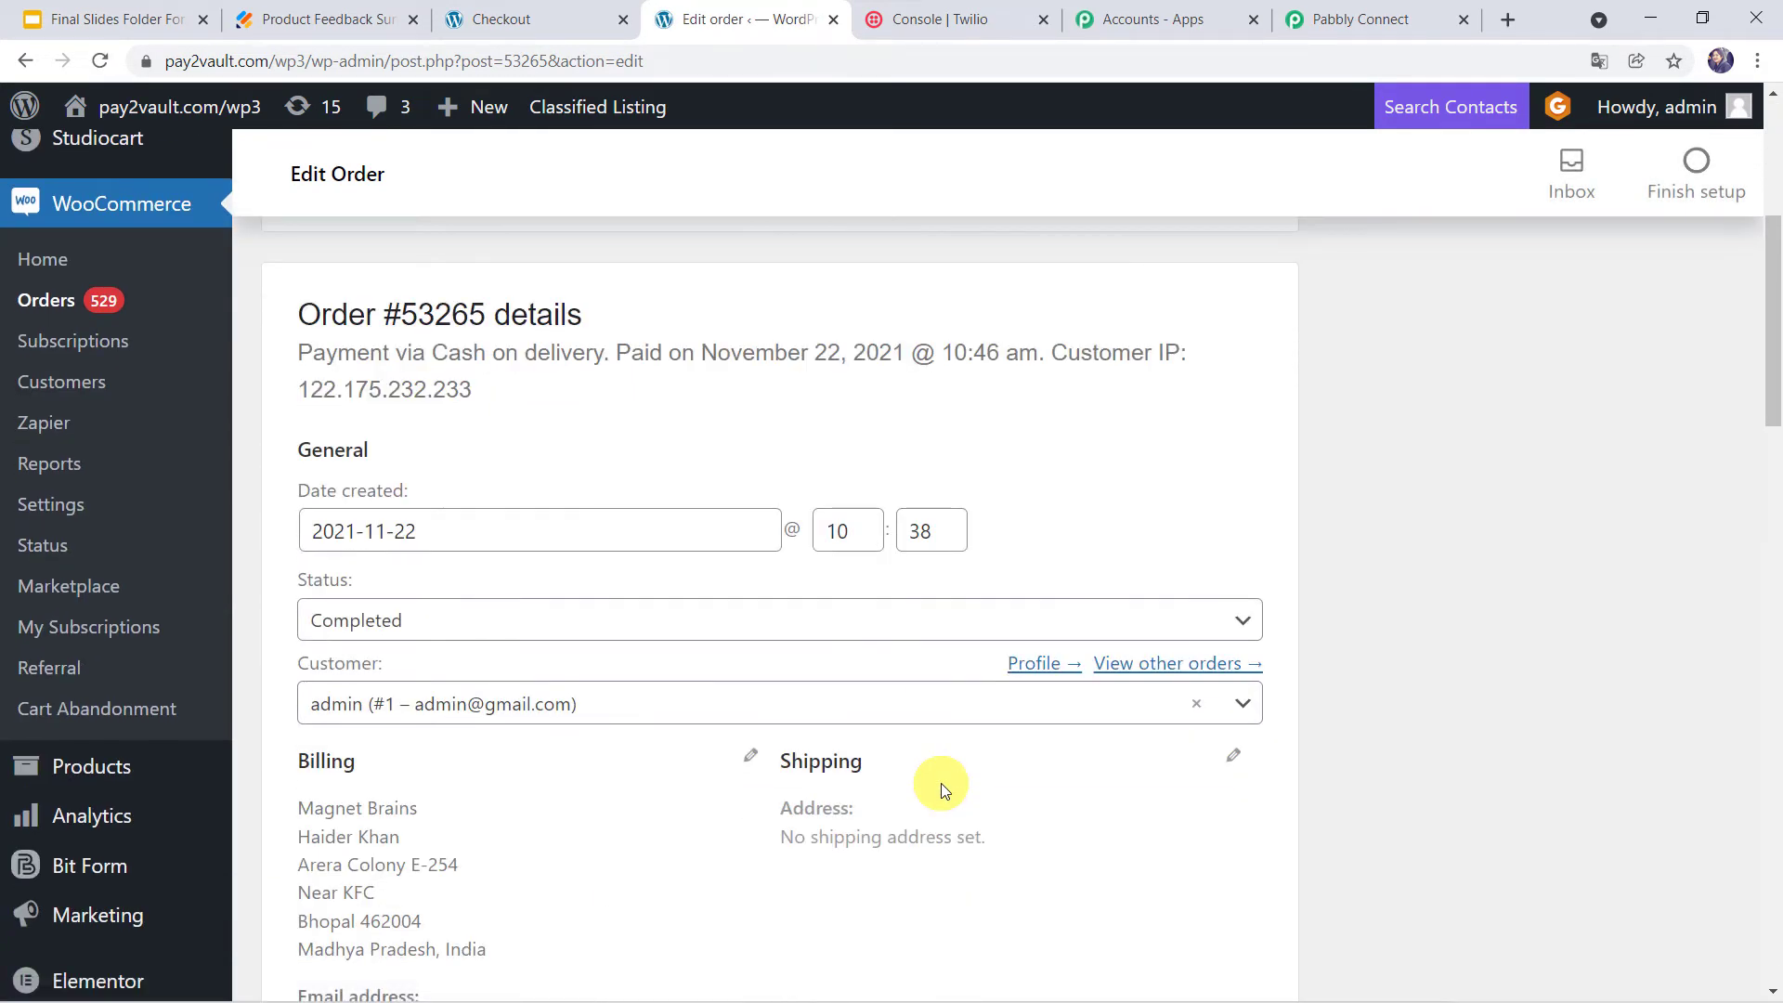
Step: Return to Pabbly Connect and recapture the webhook response for the WooCommerce trigger
left_click(1385, 17)
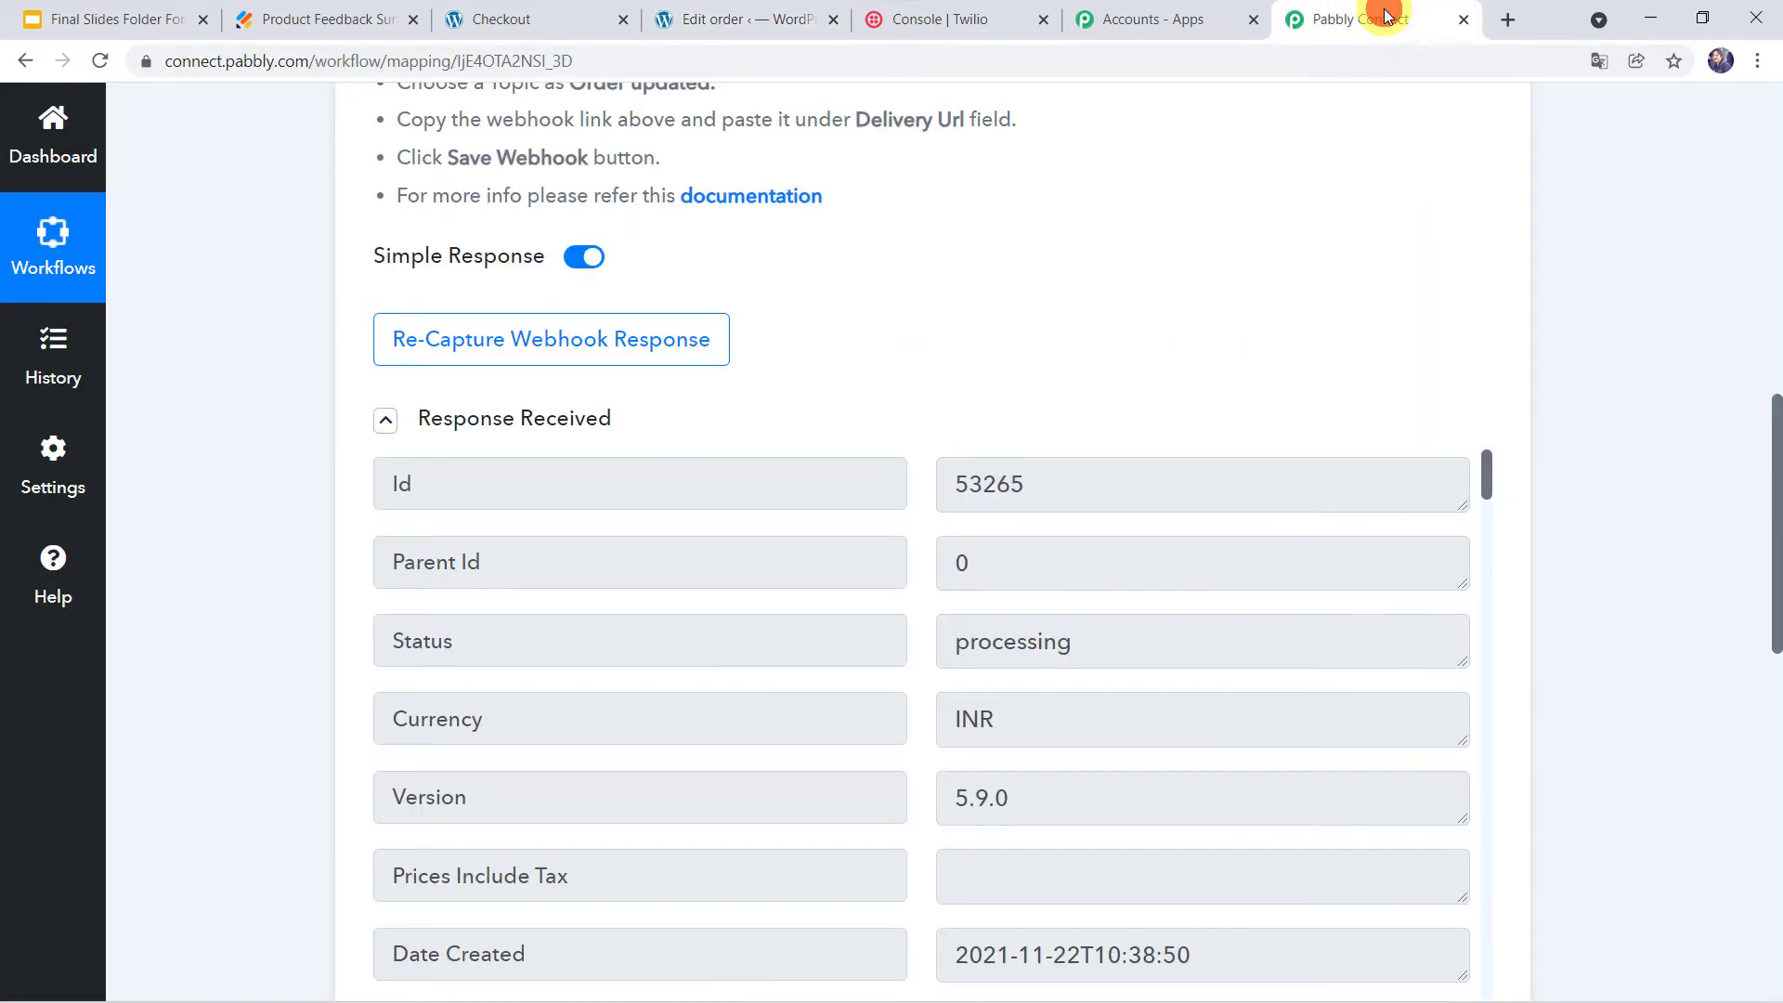
left_click(555, 360)
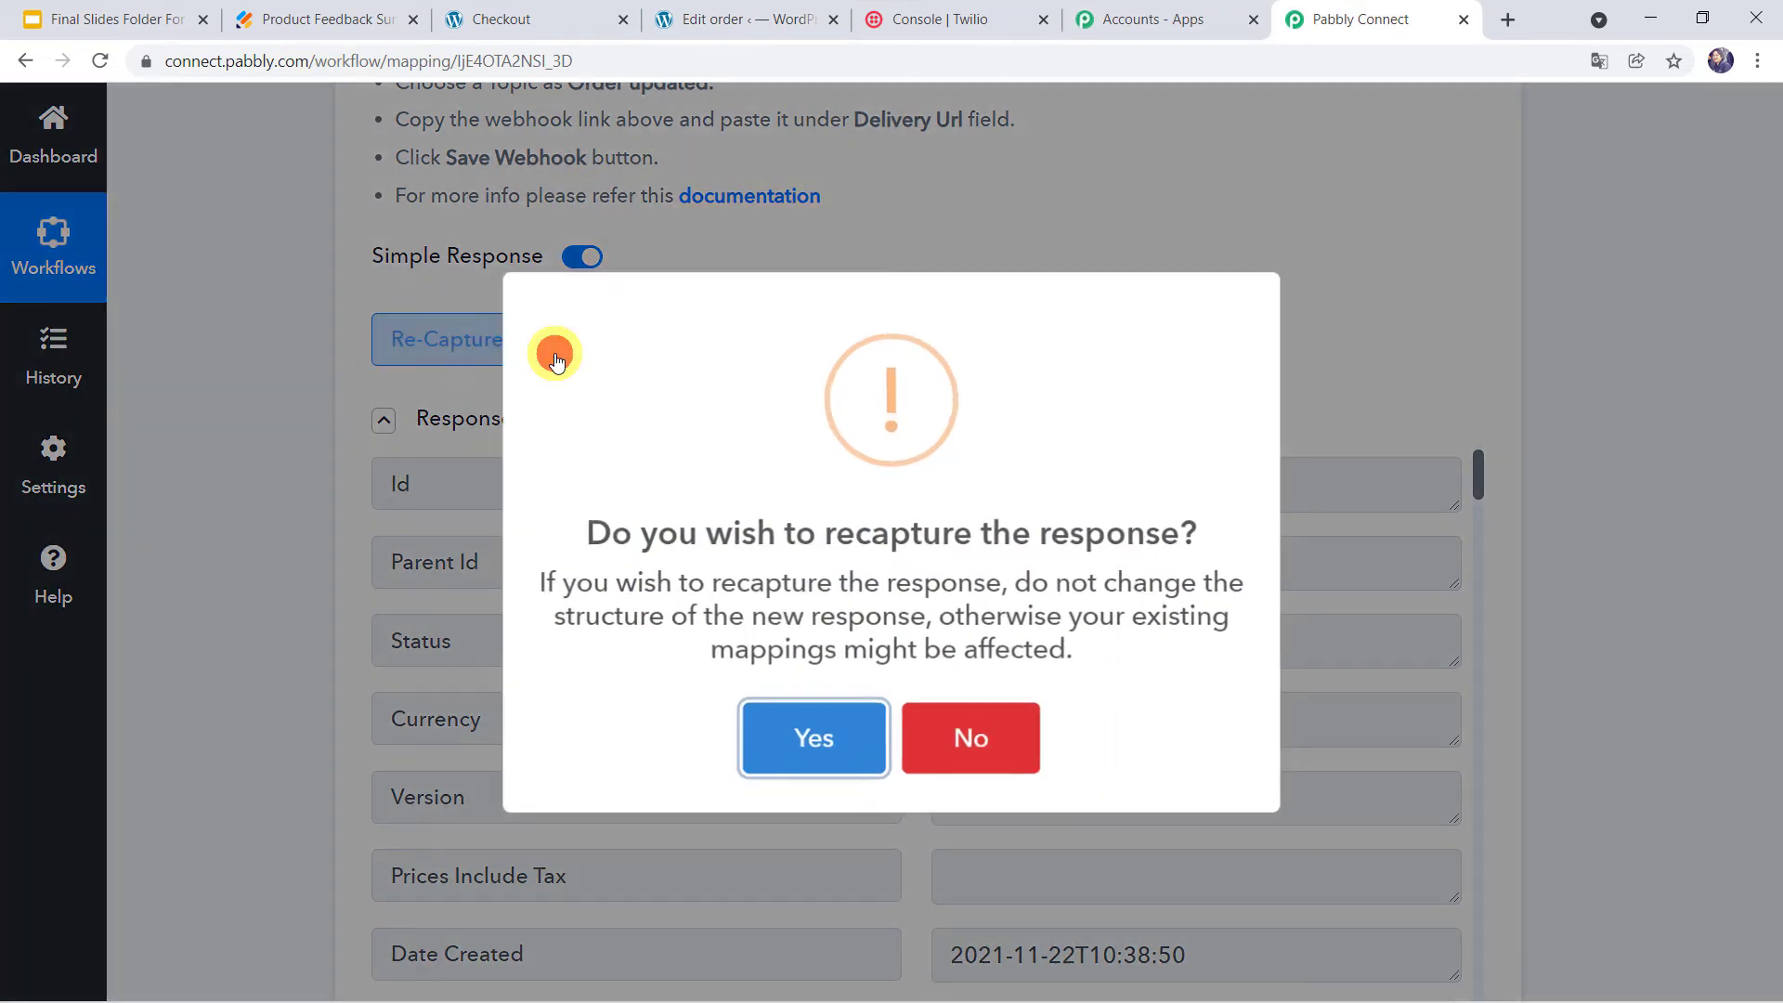
left_click(813, 725)
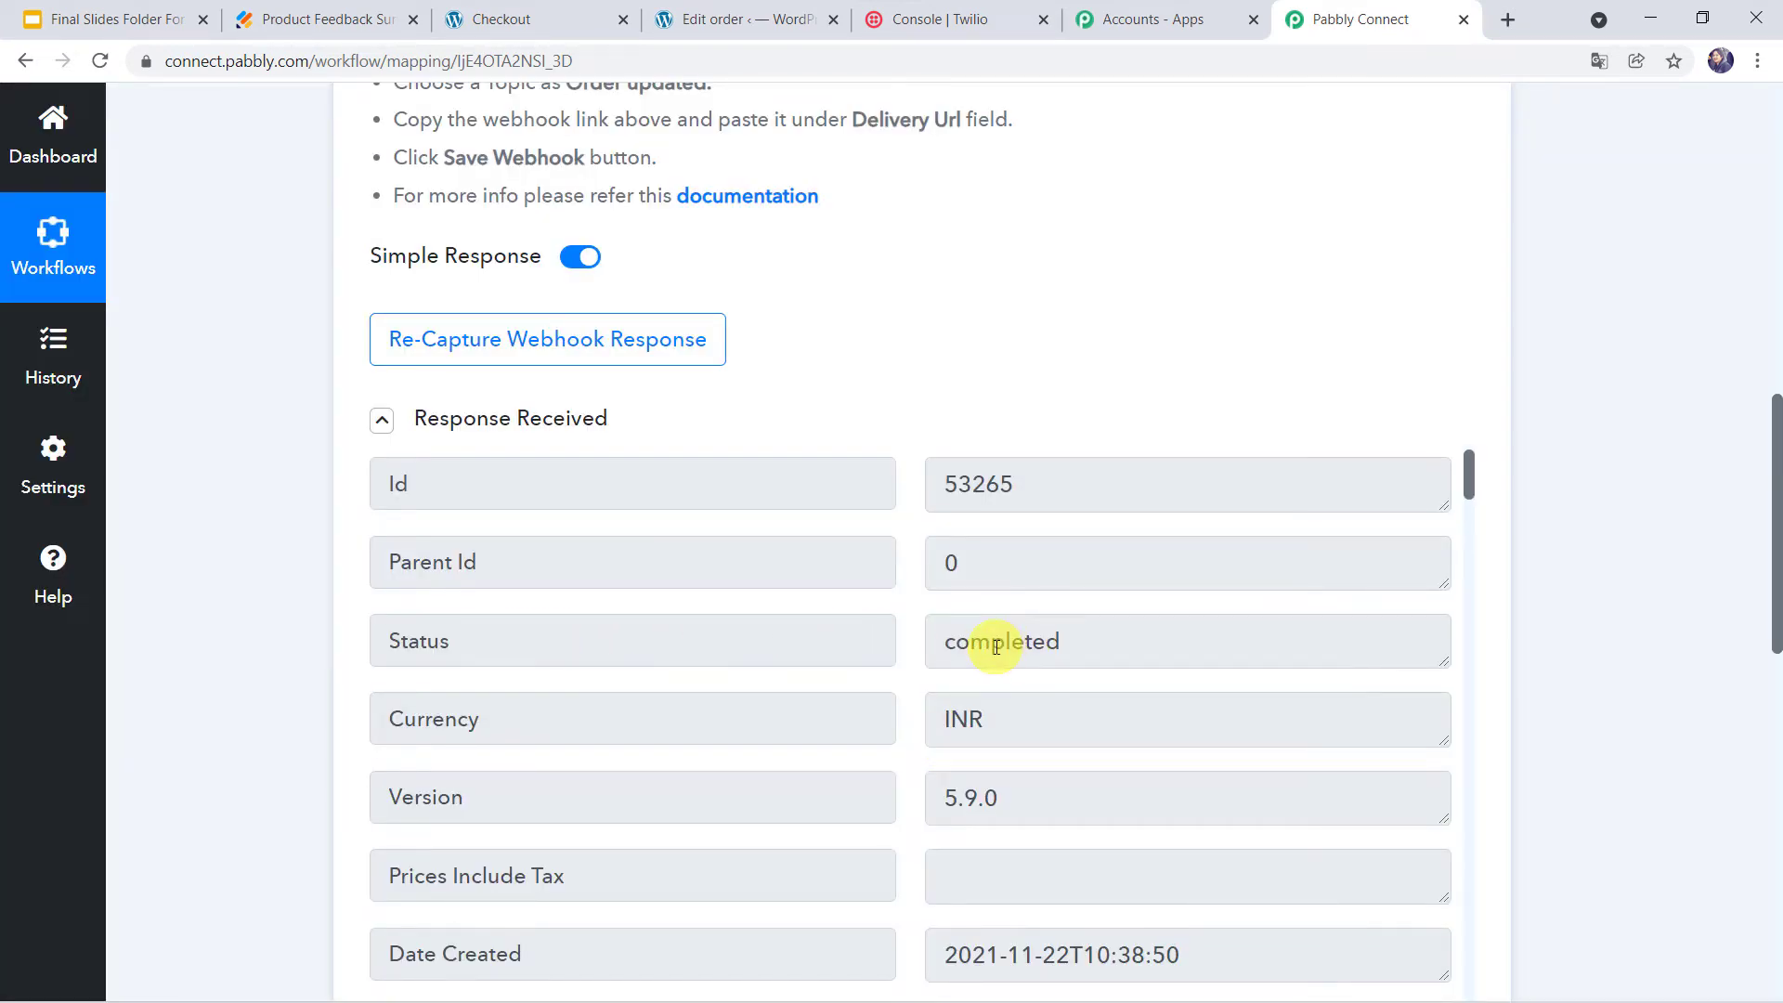
Step: Review the recaptured response's order status, dates, totals and billing fields
scroll(995, 647, "down", 10)
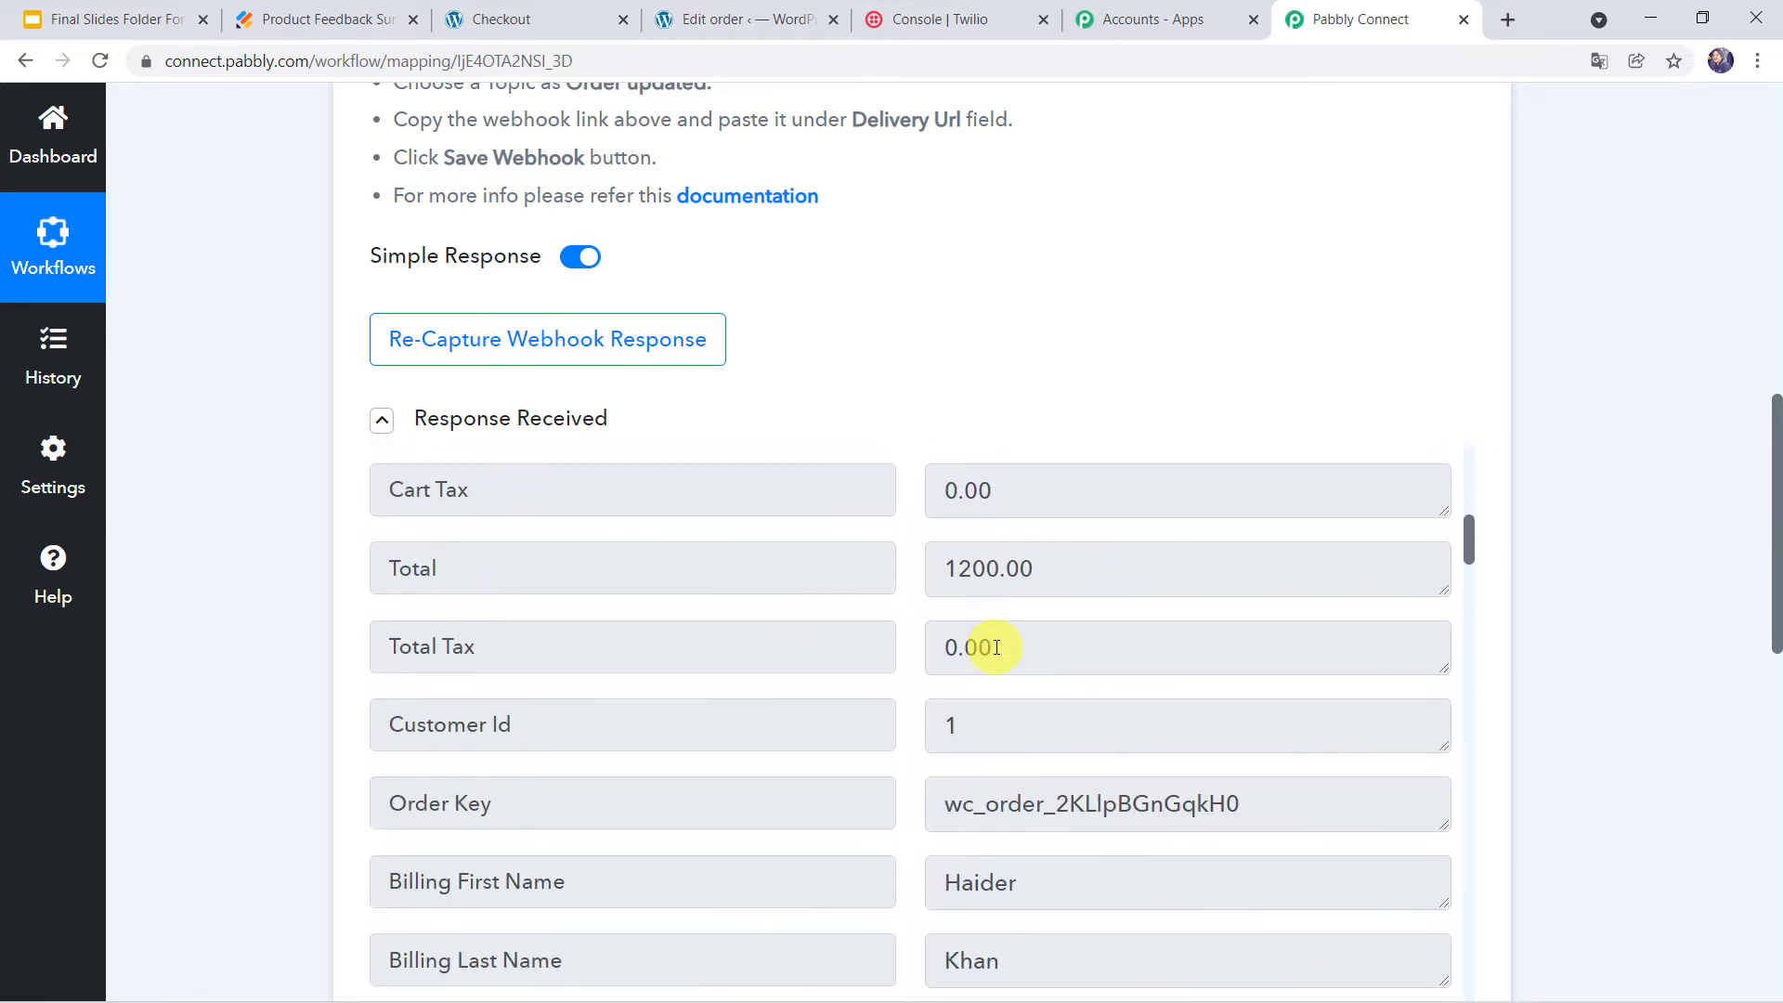
scroll(995, 647, "down", 13)
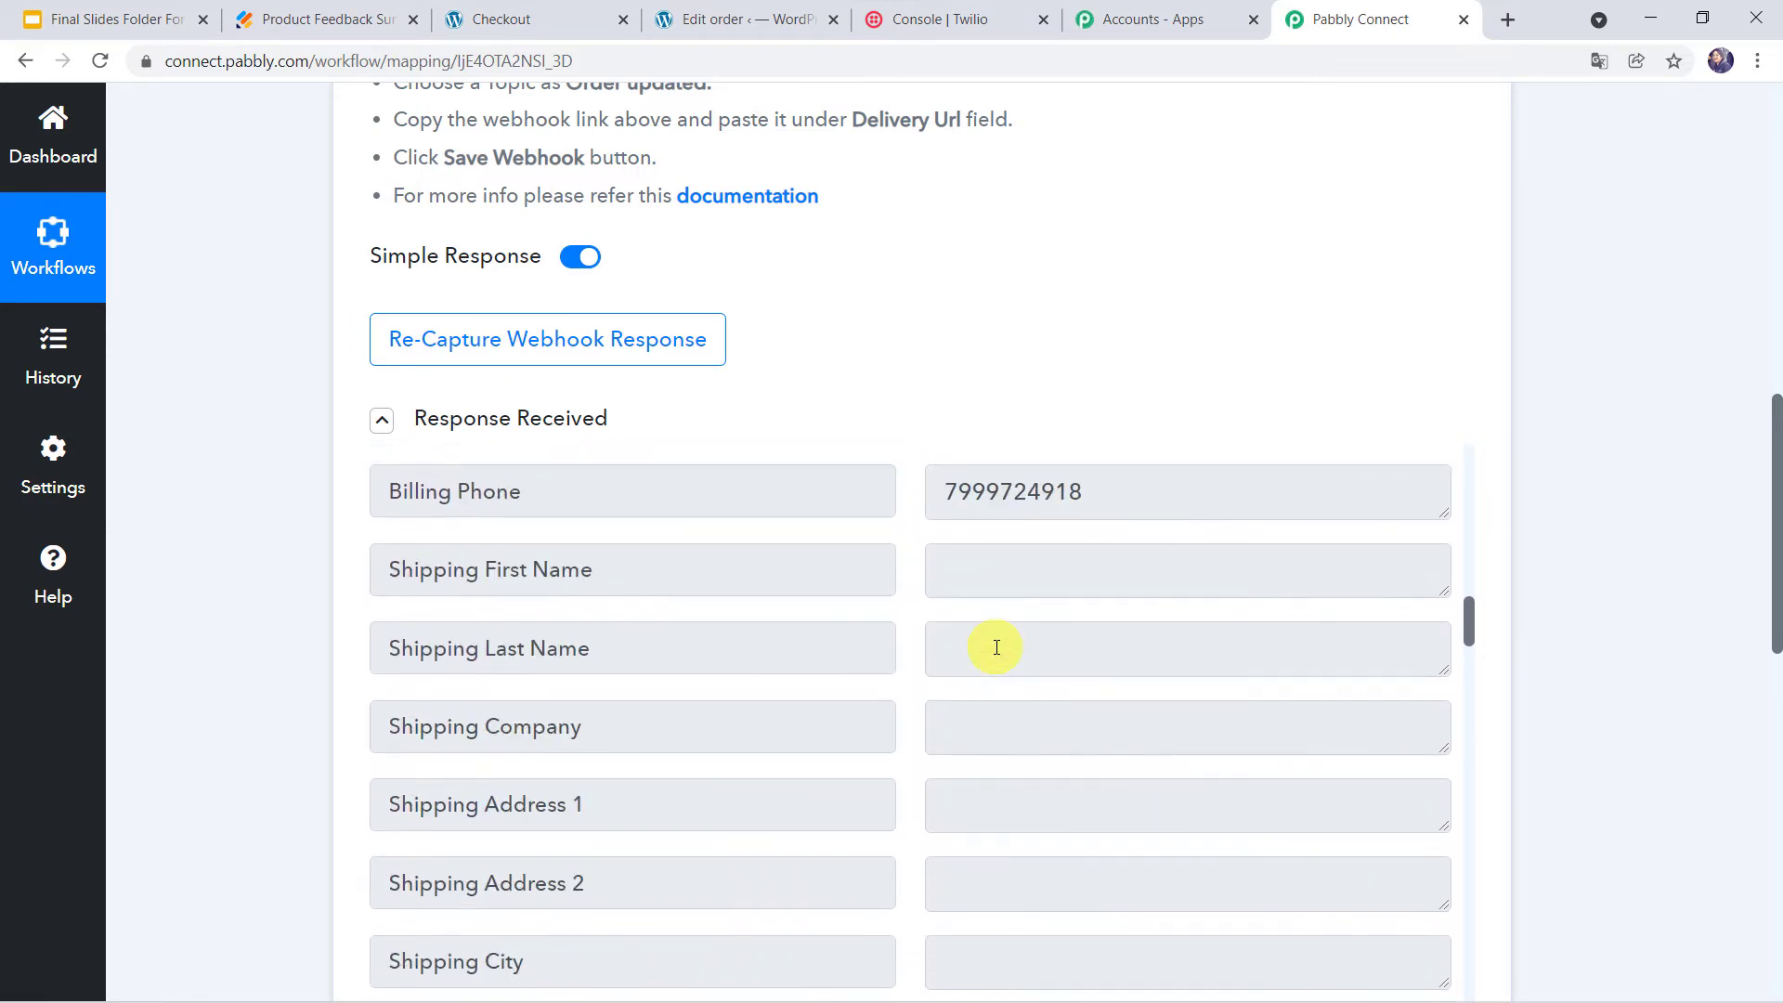
scroll(996, 647, "down", 2)
scroll(995, 647, "up", 20)
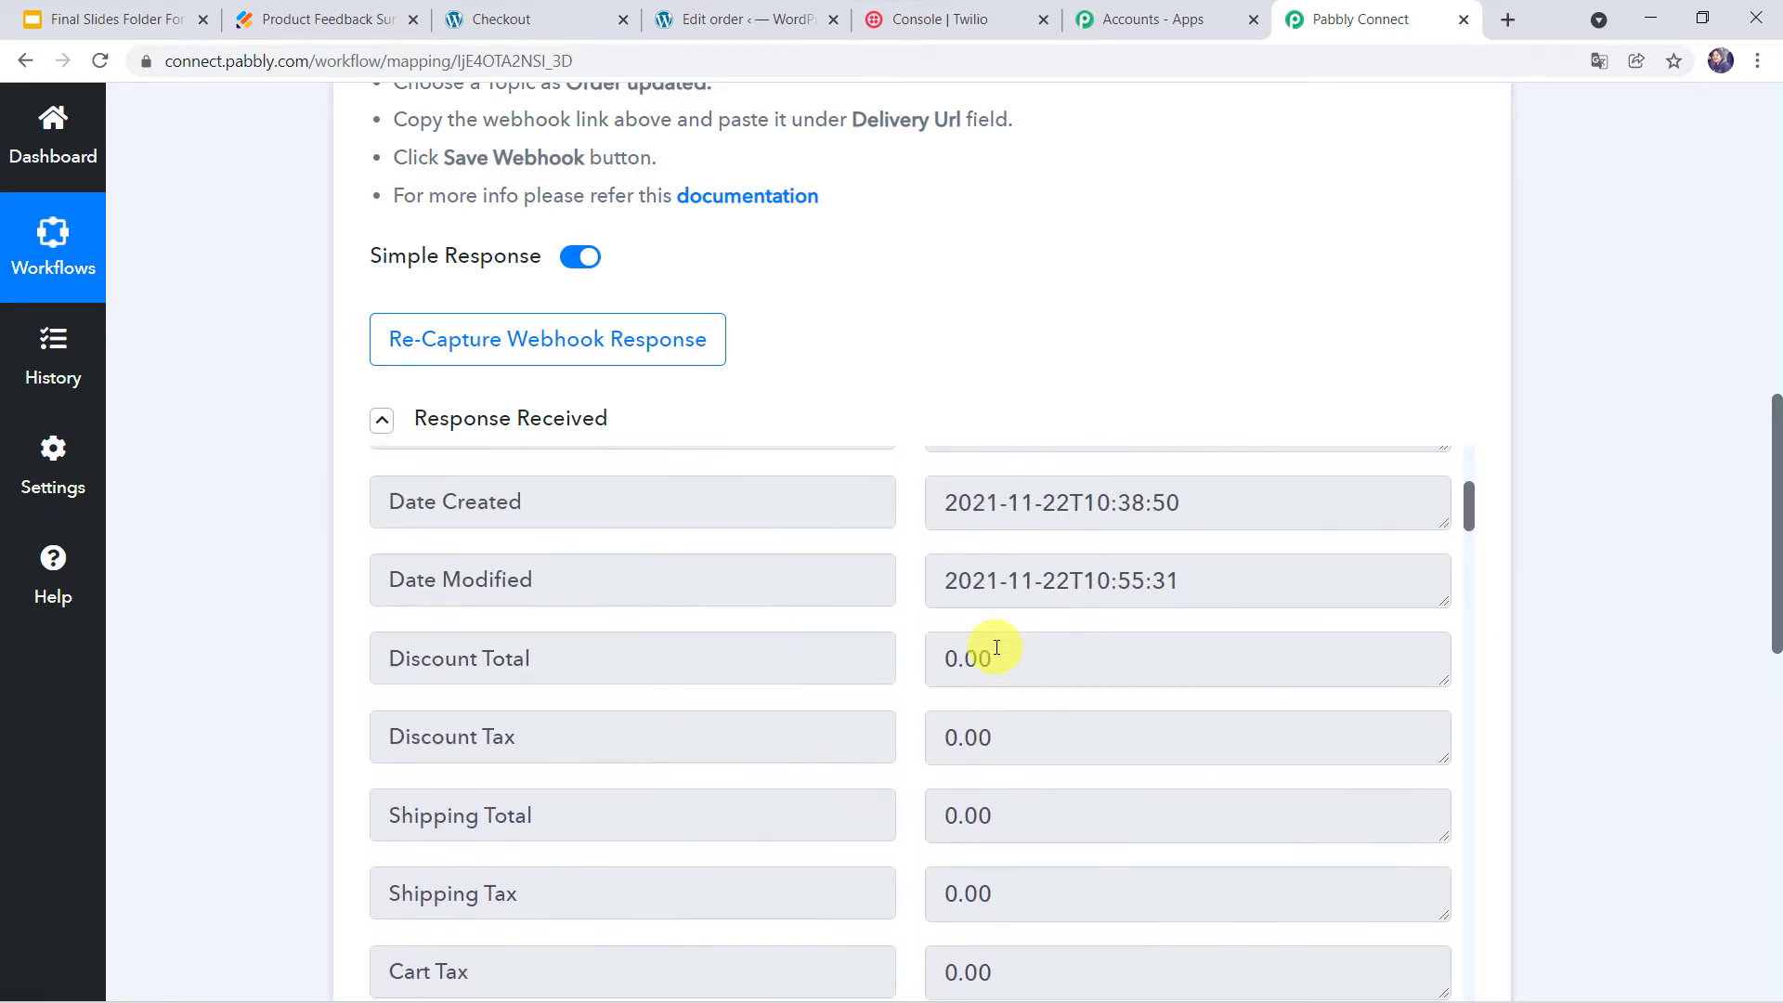
scroll(995, 648, "up", 8)
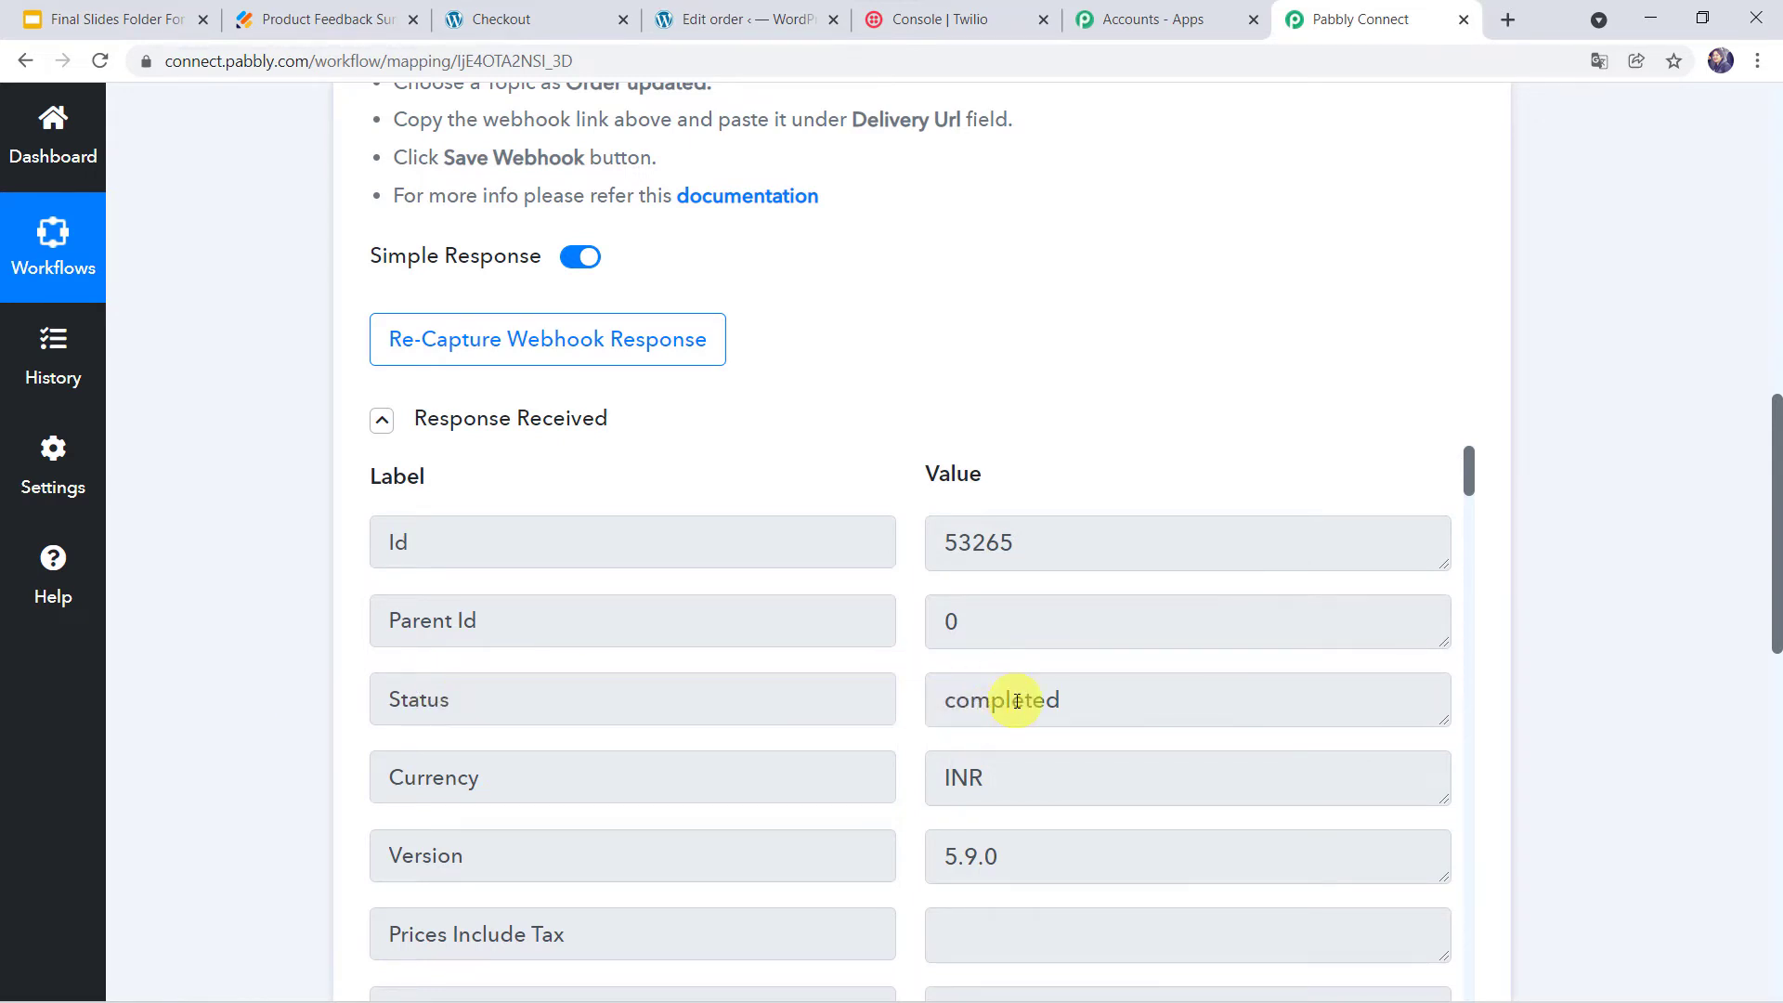
Step: Set the empty action step below the WooCommerce trigger to the Filter app
scroll(1017, 701, "down", 4)
scroll(231, 700, "down", 8)
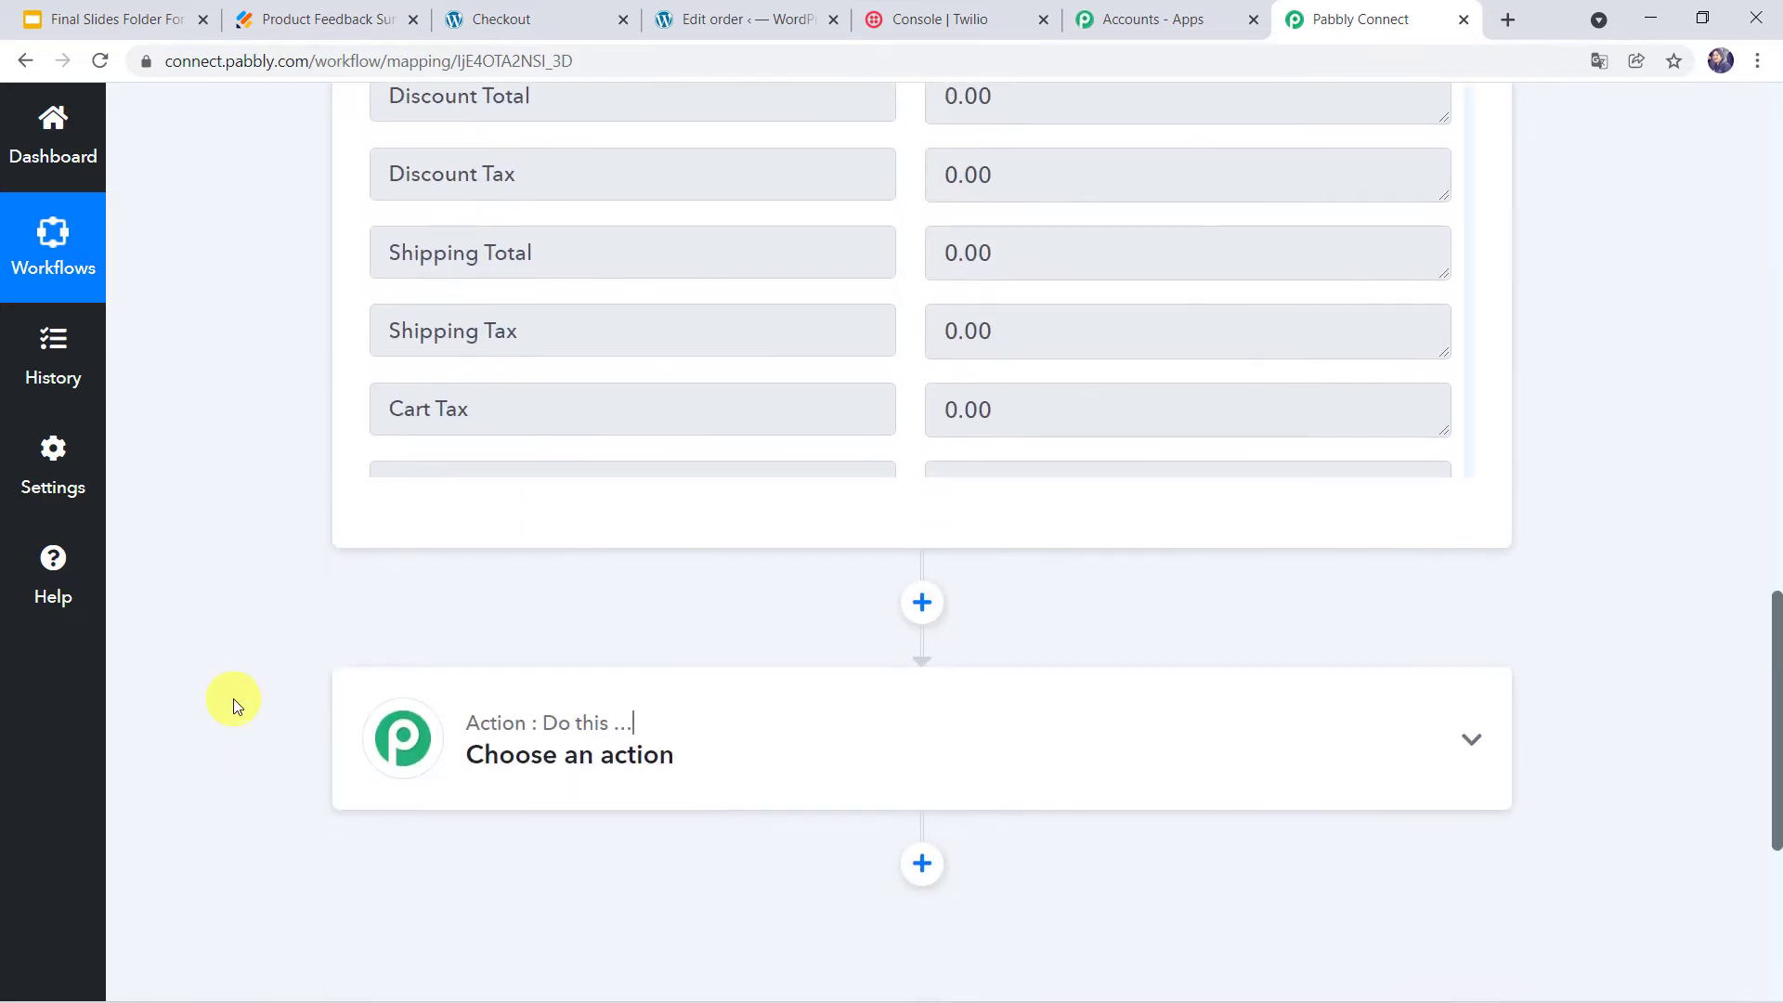
scroll(776, 736, "down", 4)
left_click(873, 347)
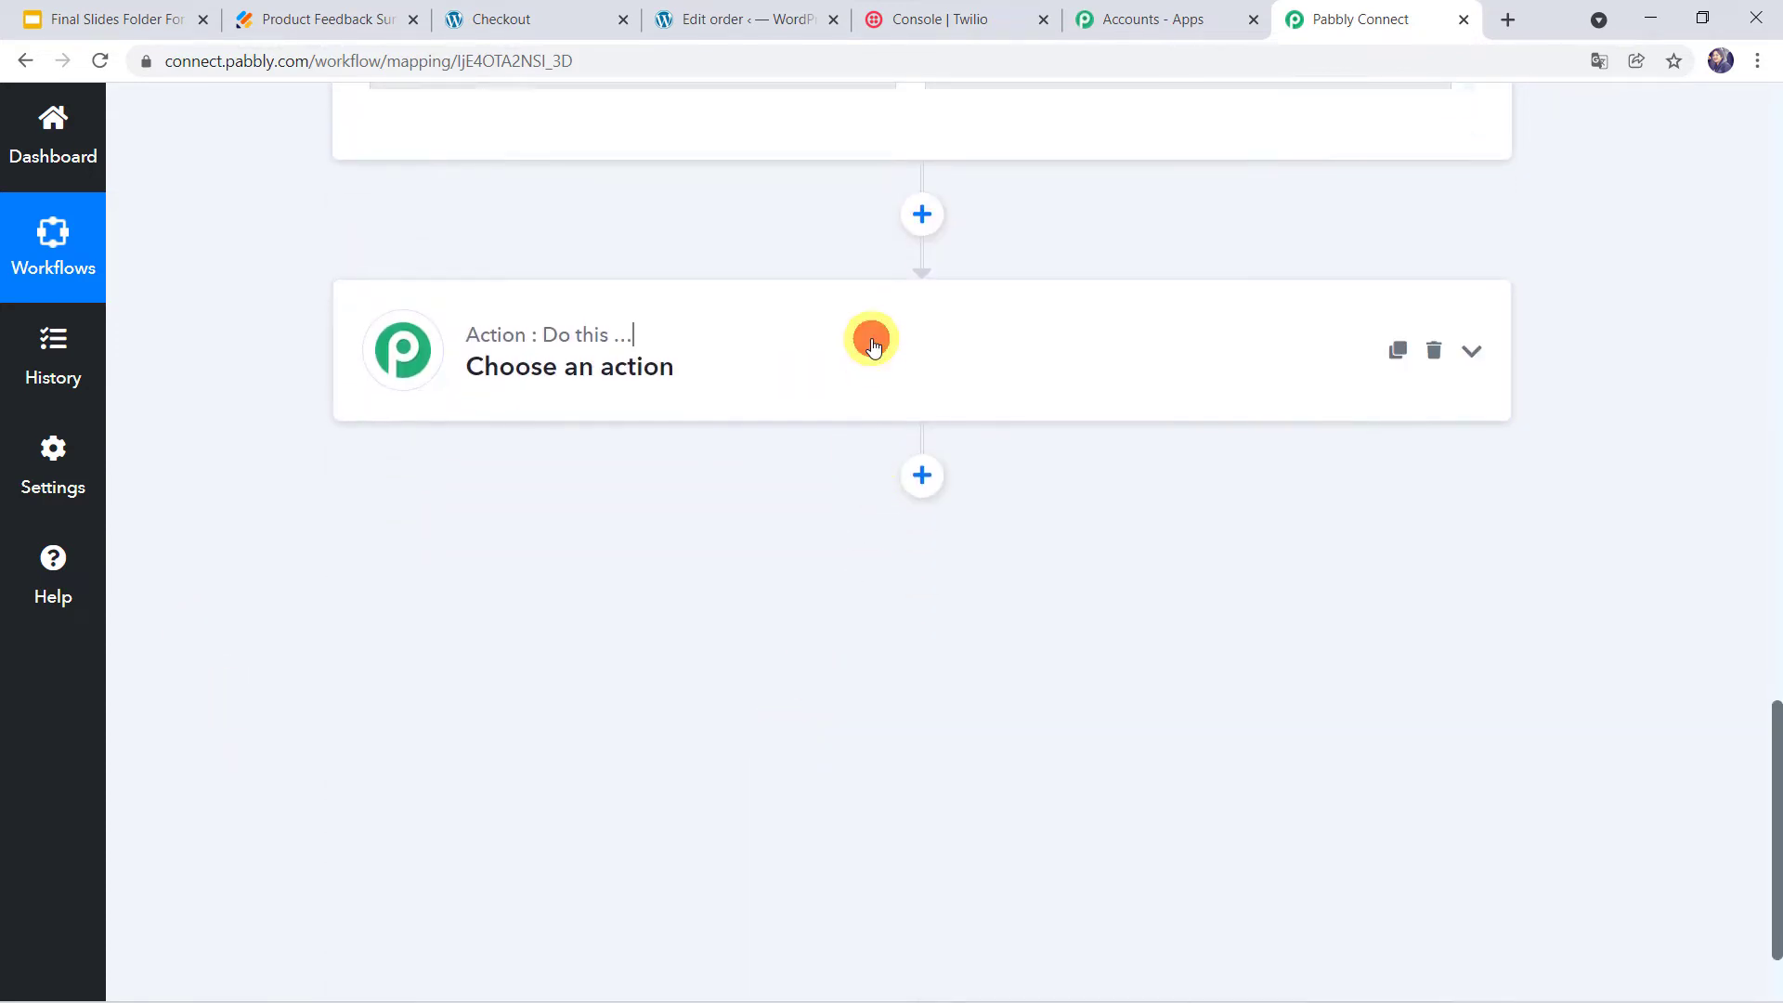
left_click(554, 534)
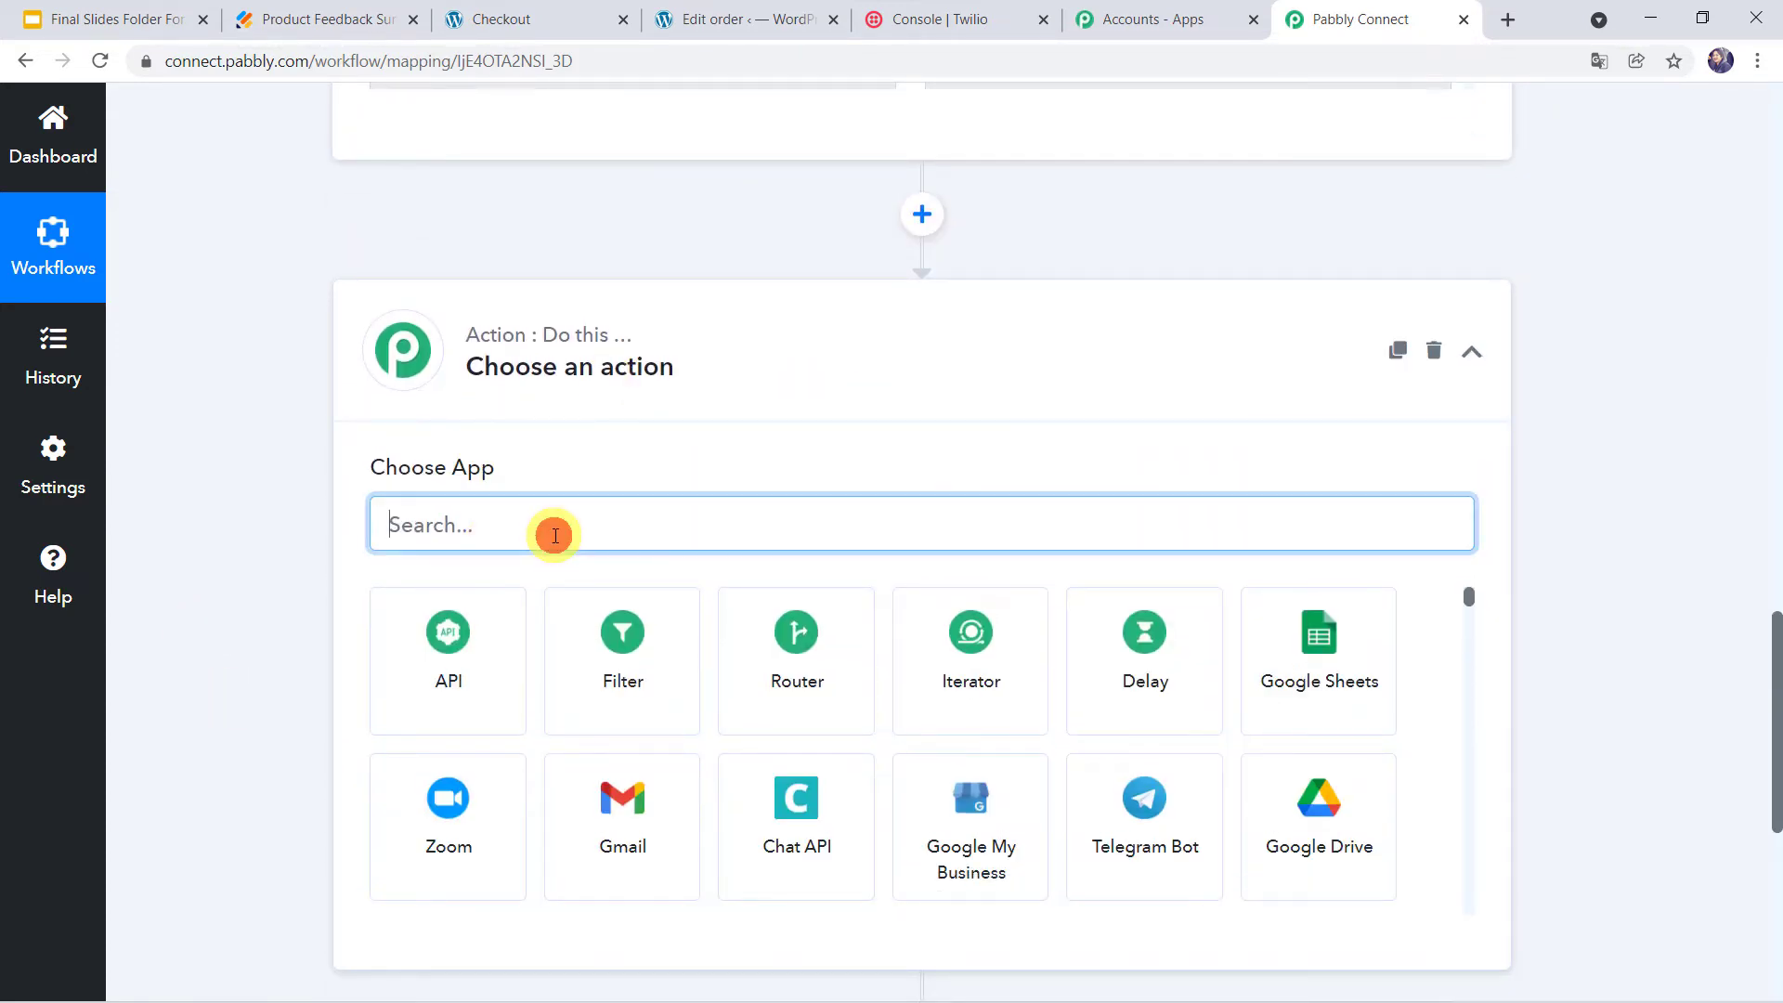
type("fil")
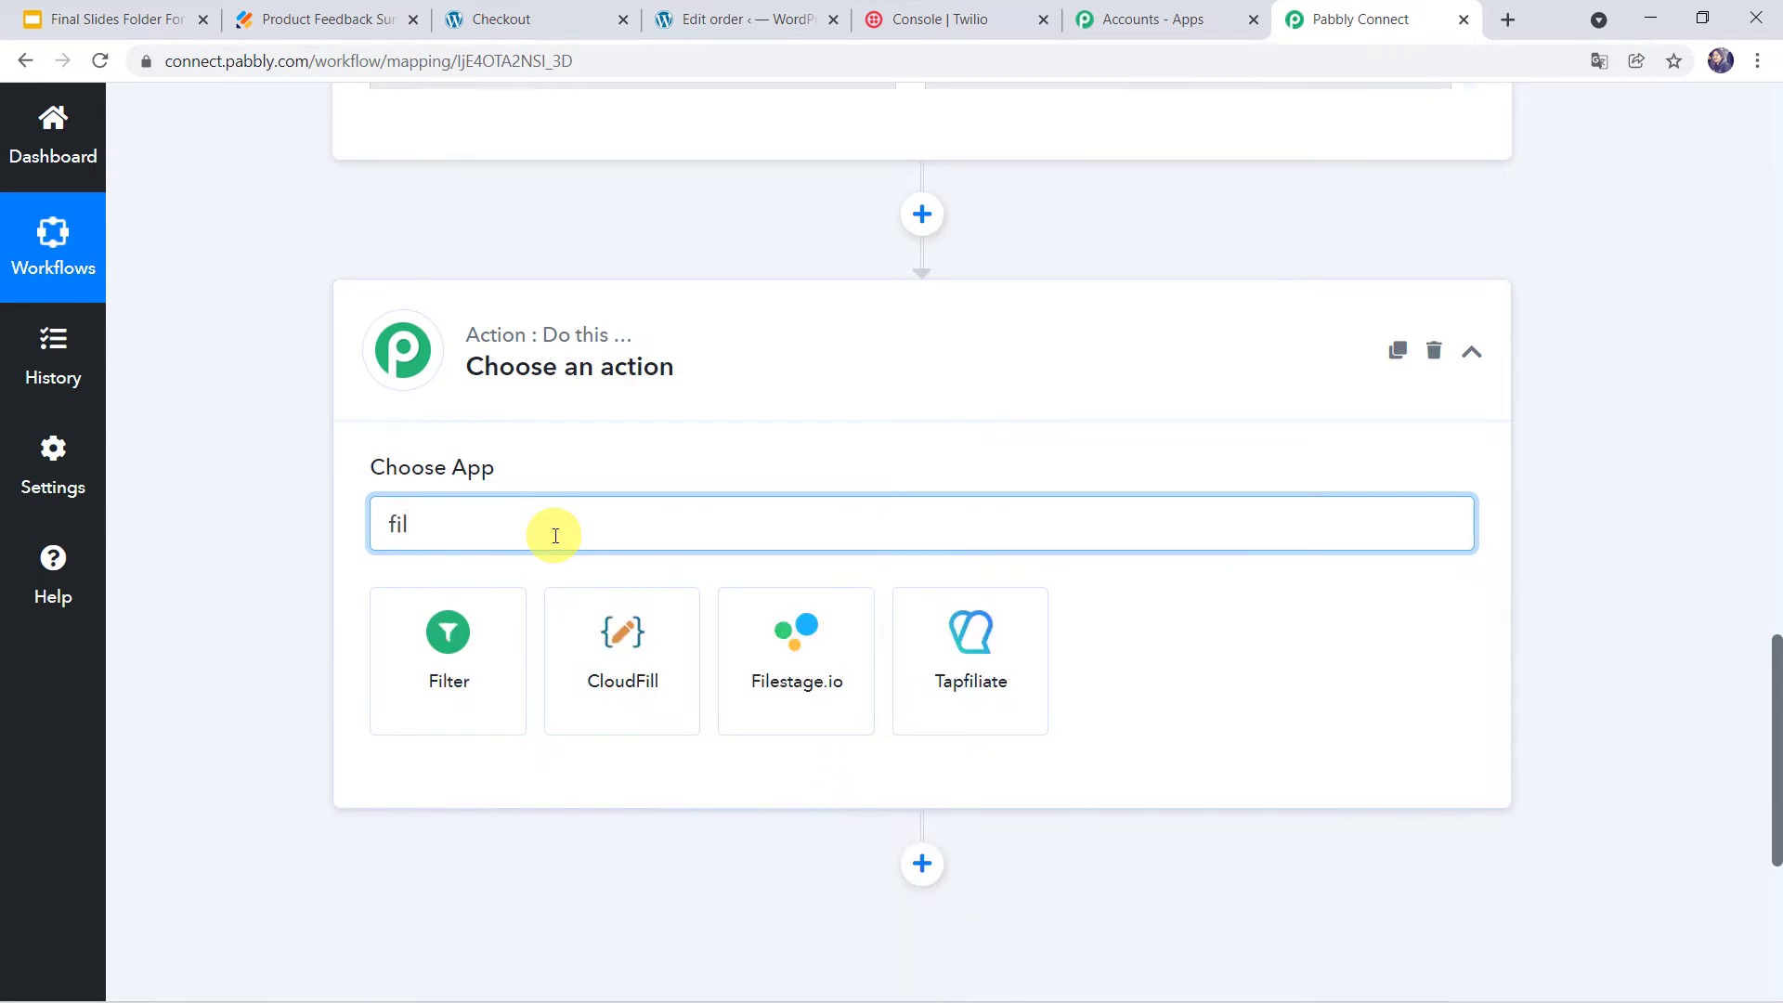
left_click(469, 628)
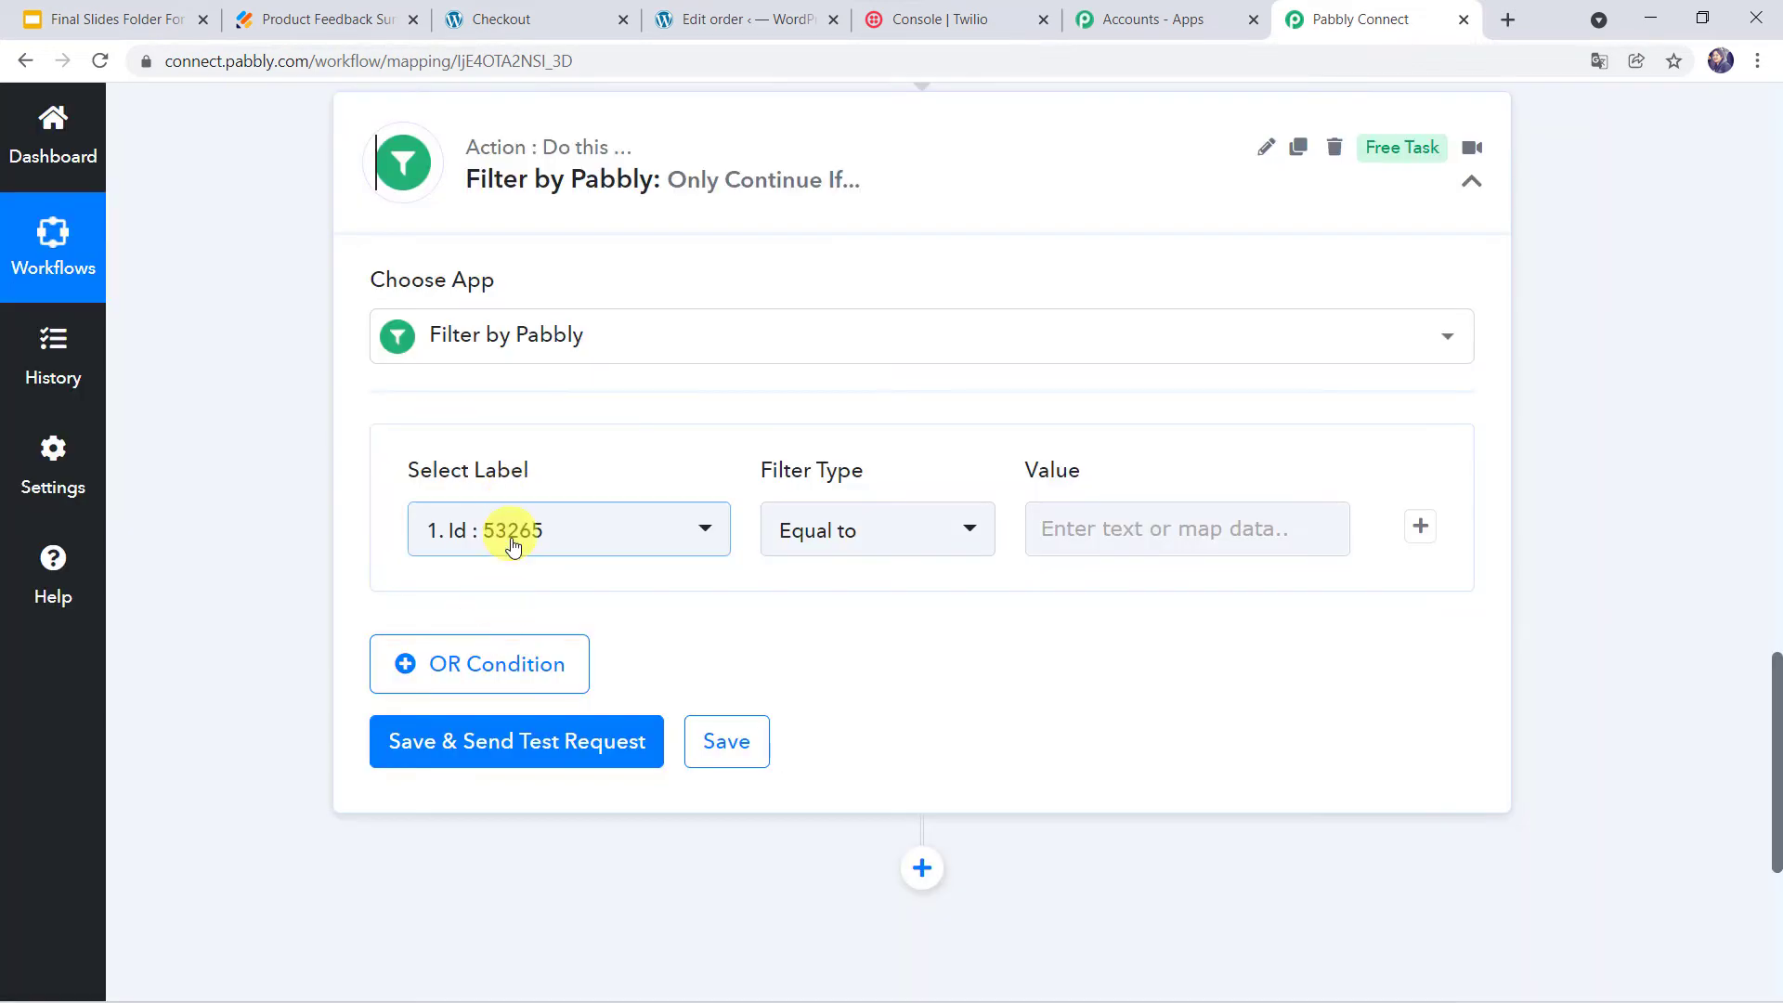
Step: Set the filter condition to the WooCommerce order Status equal to "completed", then save it and send a test request
left_click(513, 544)
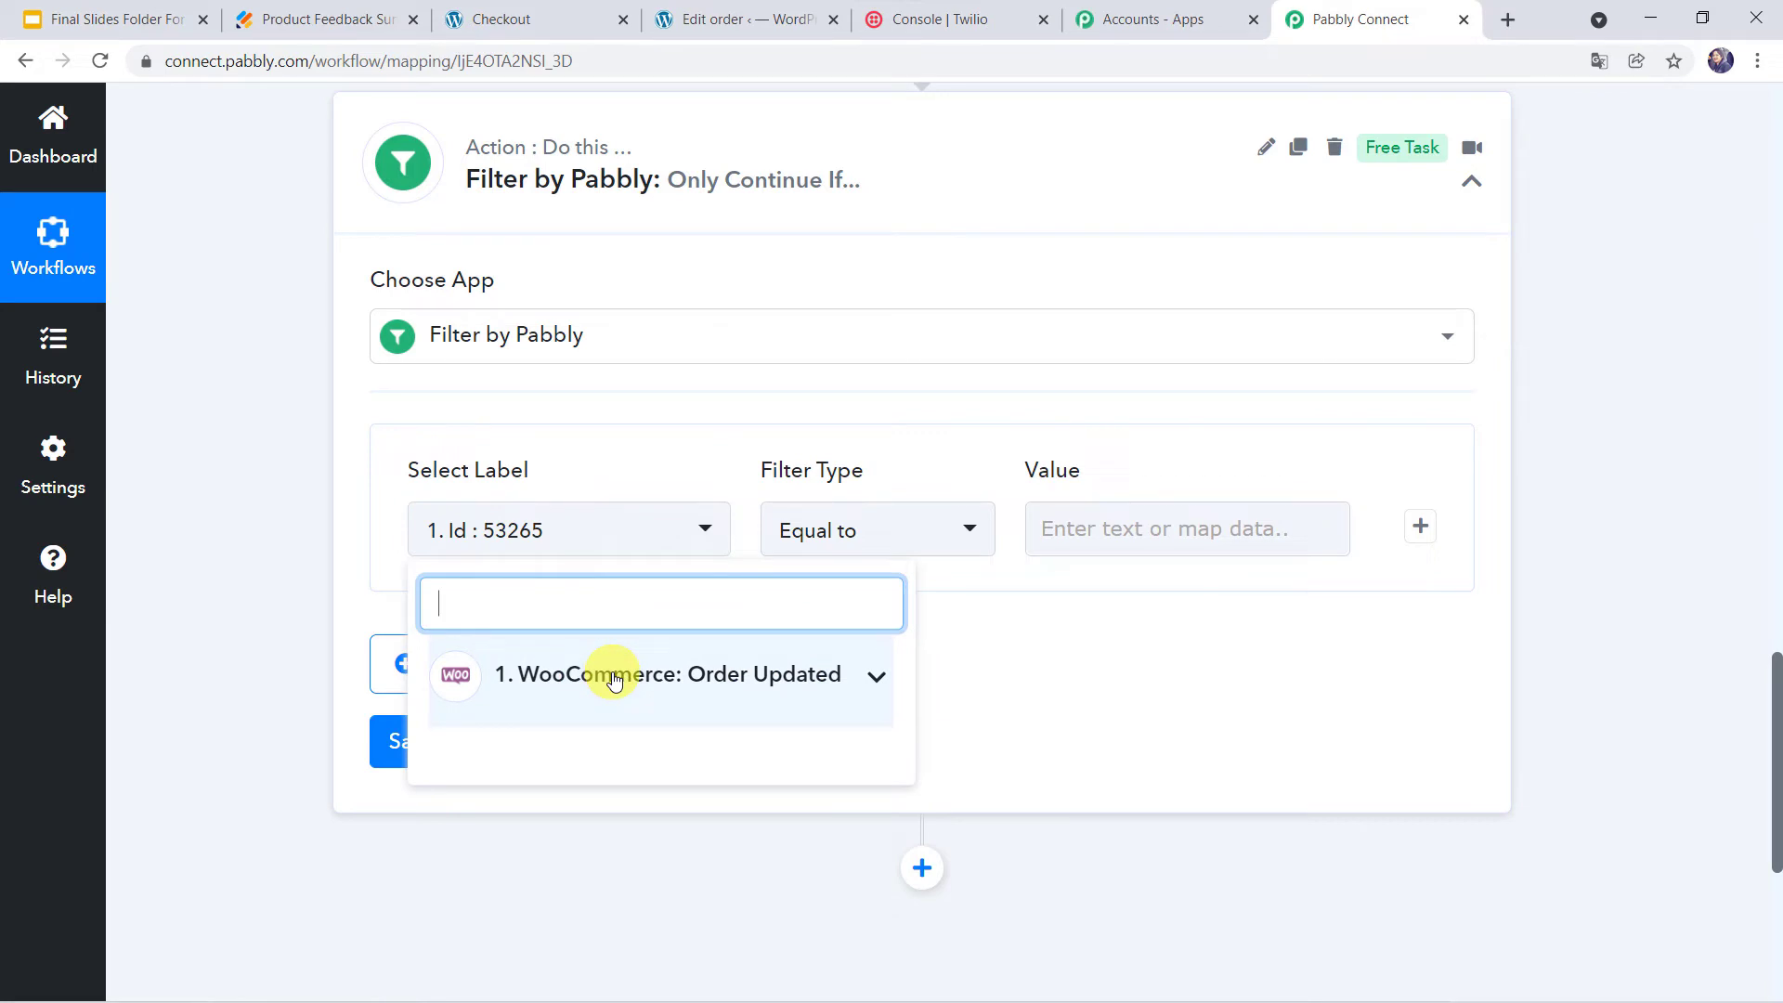
left_click(613, 678)
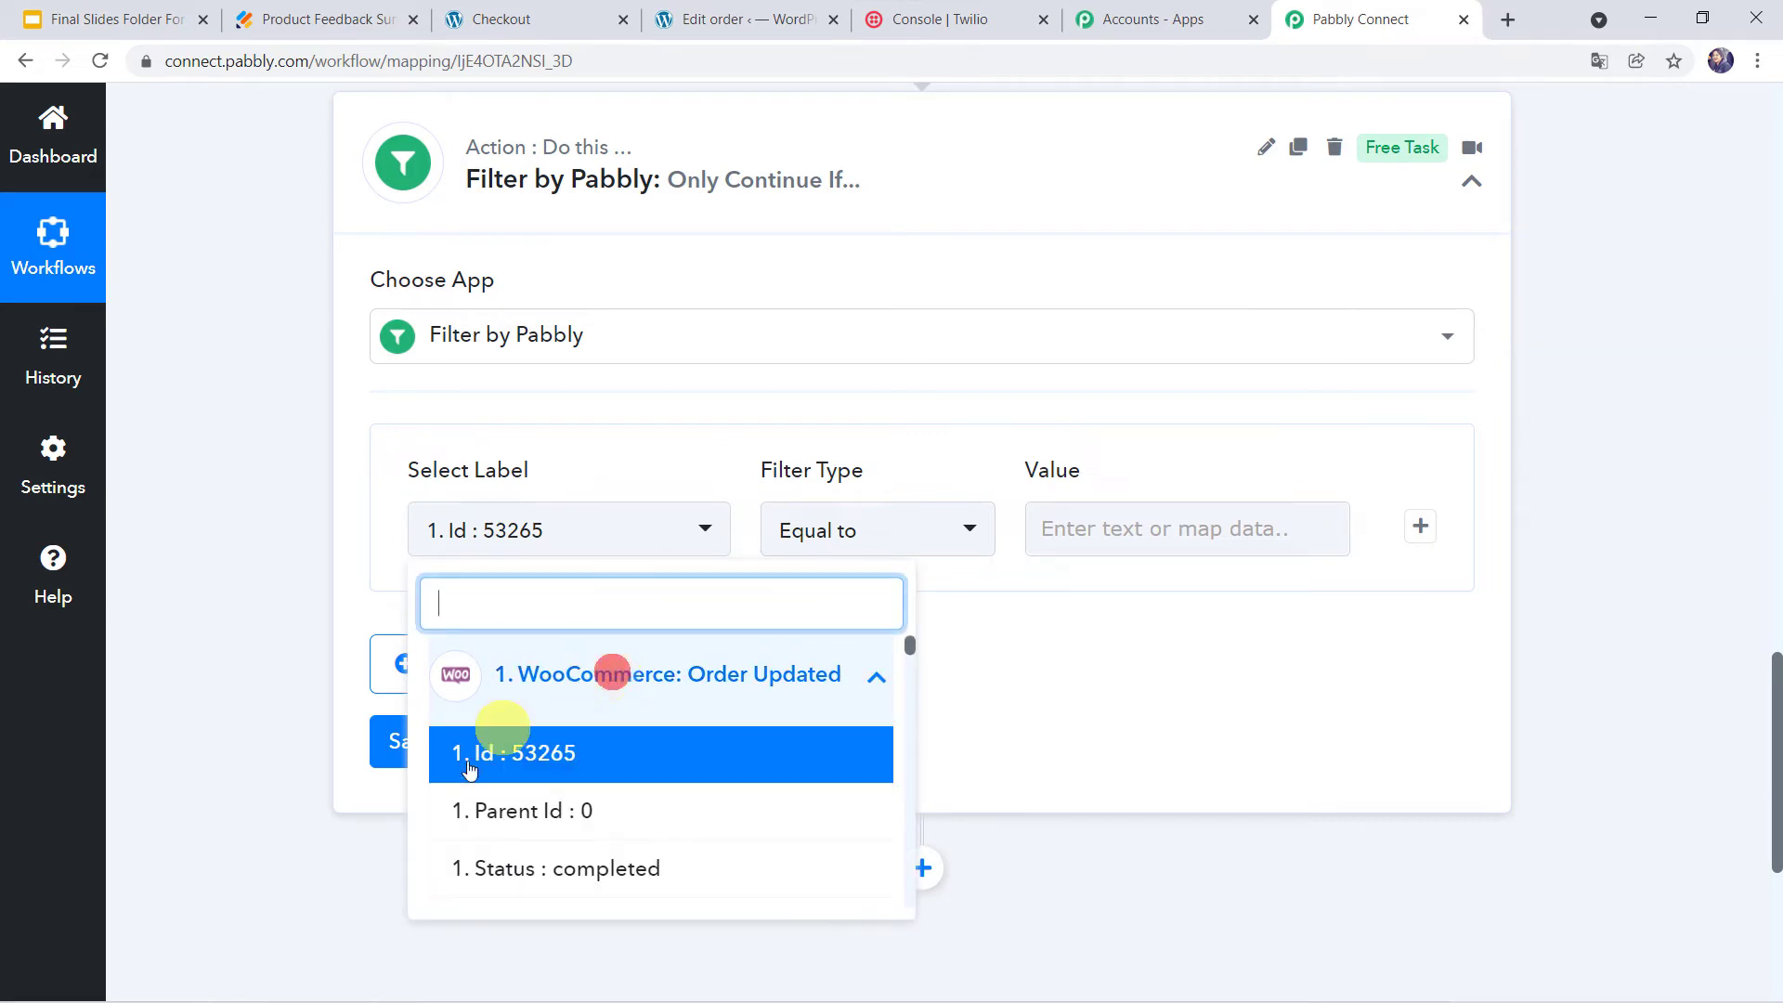
left_click(541, 870)
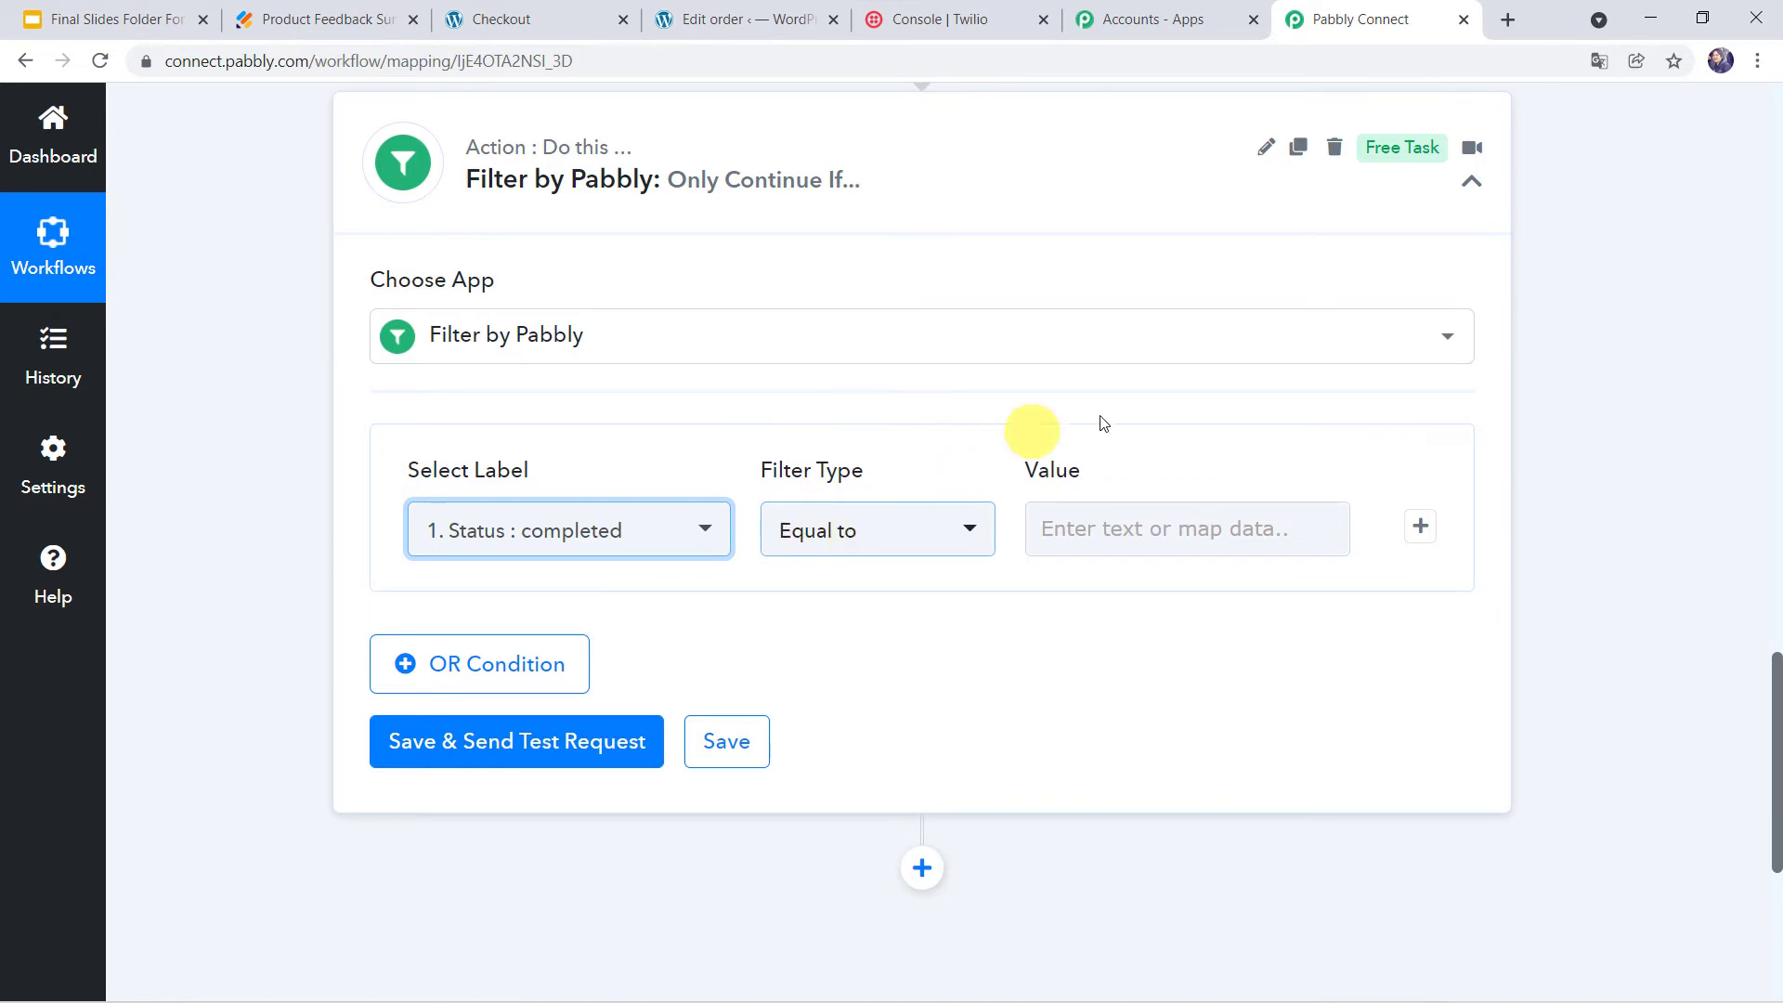
left_click(1109, 529)
type("com")
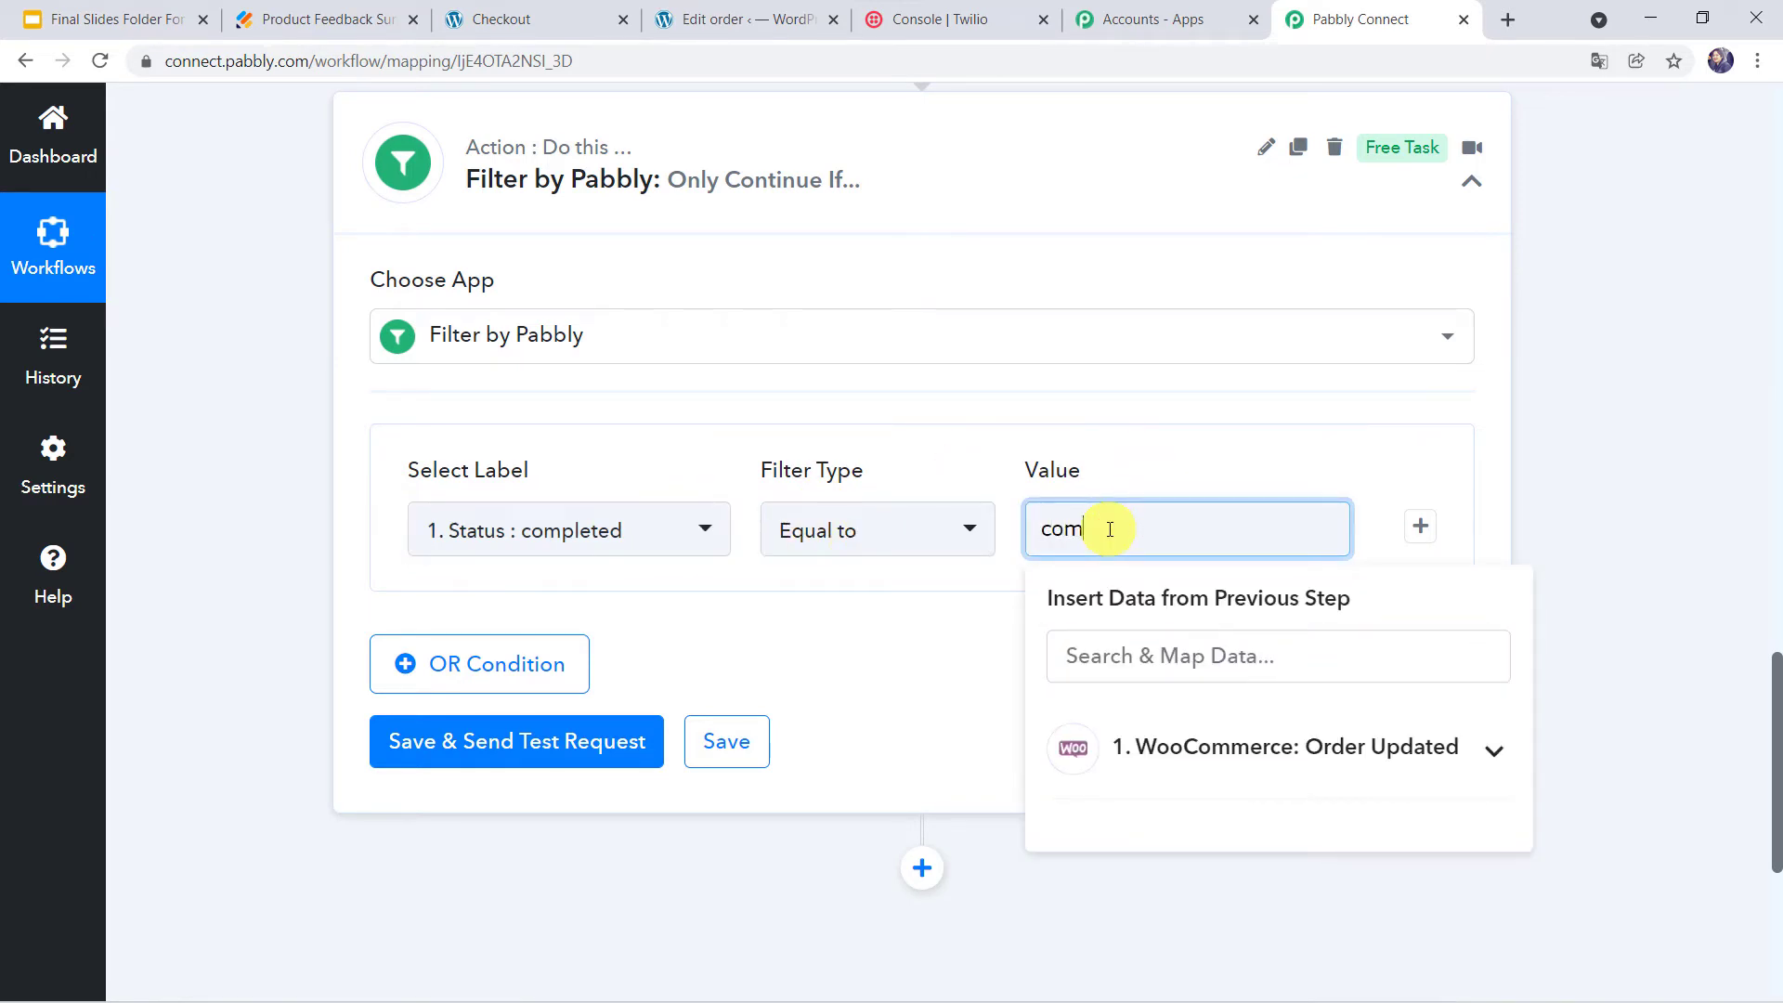
type("pleted")
left_click(994, 625)
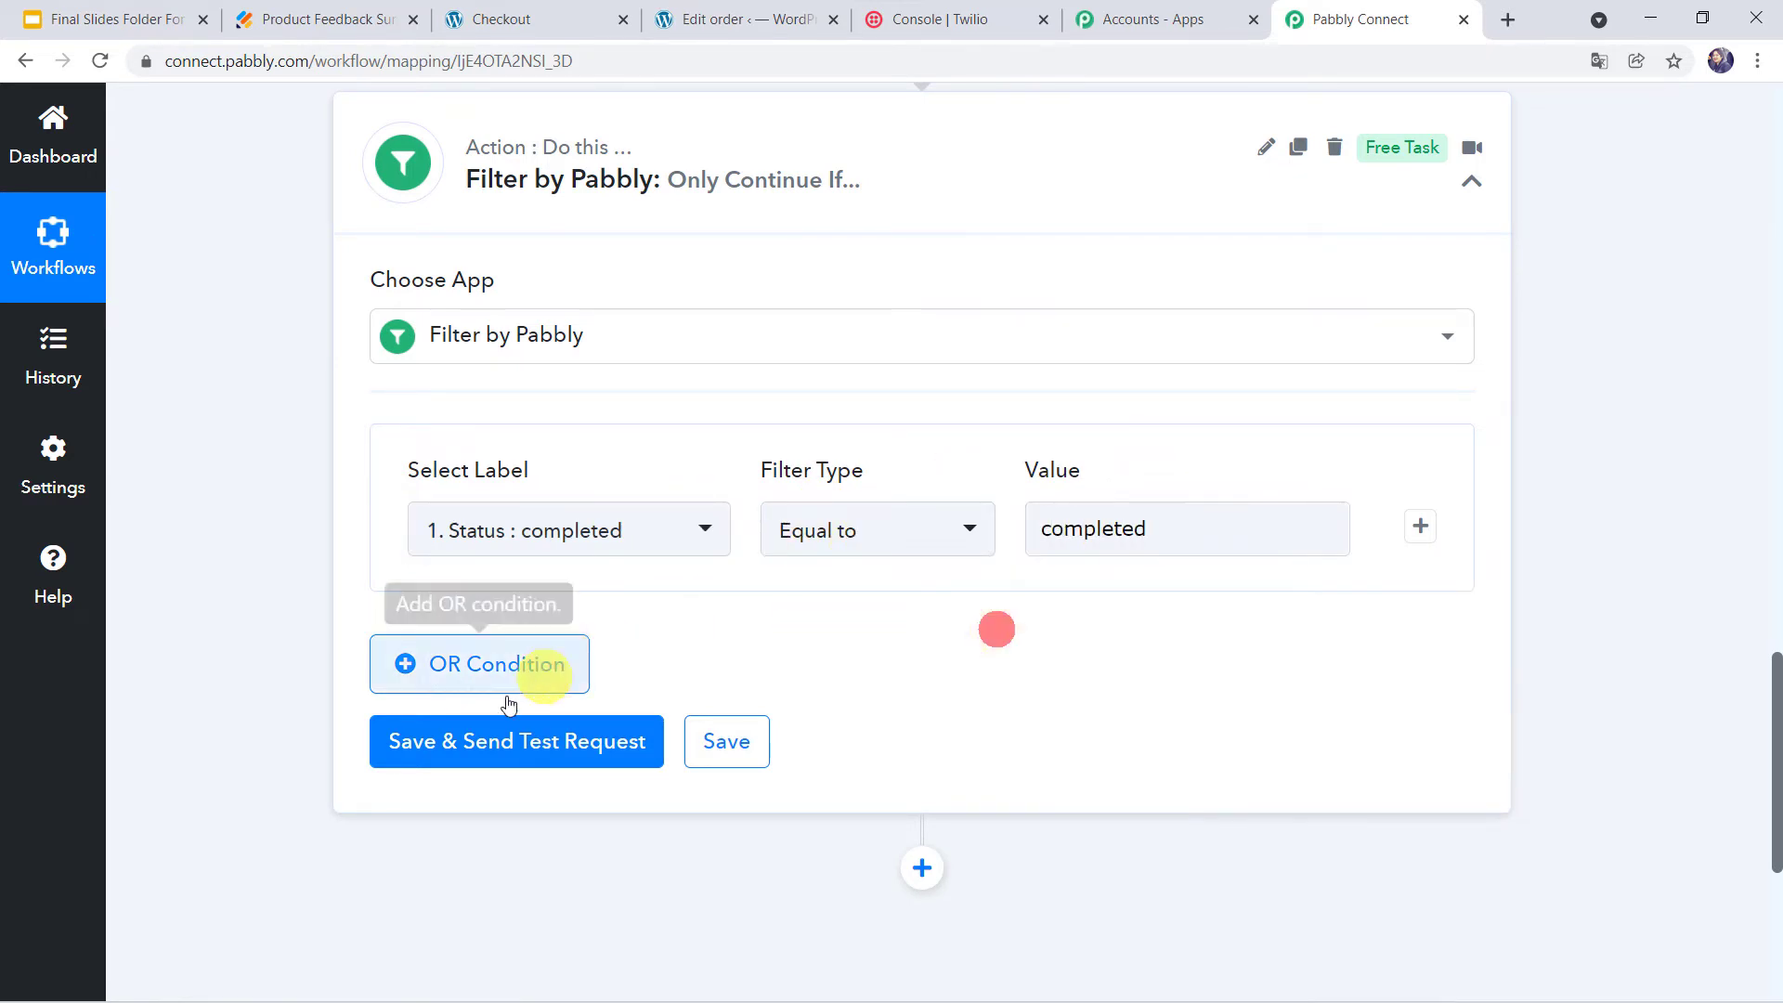
left_click(455, 747)
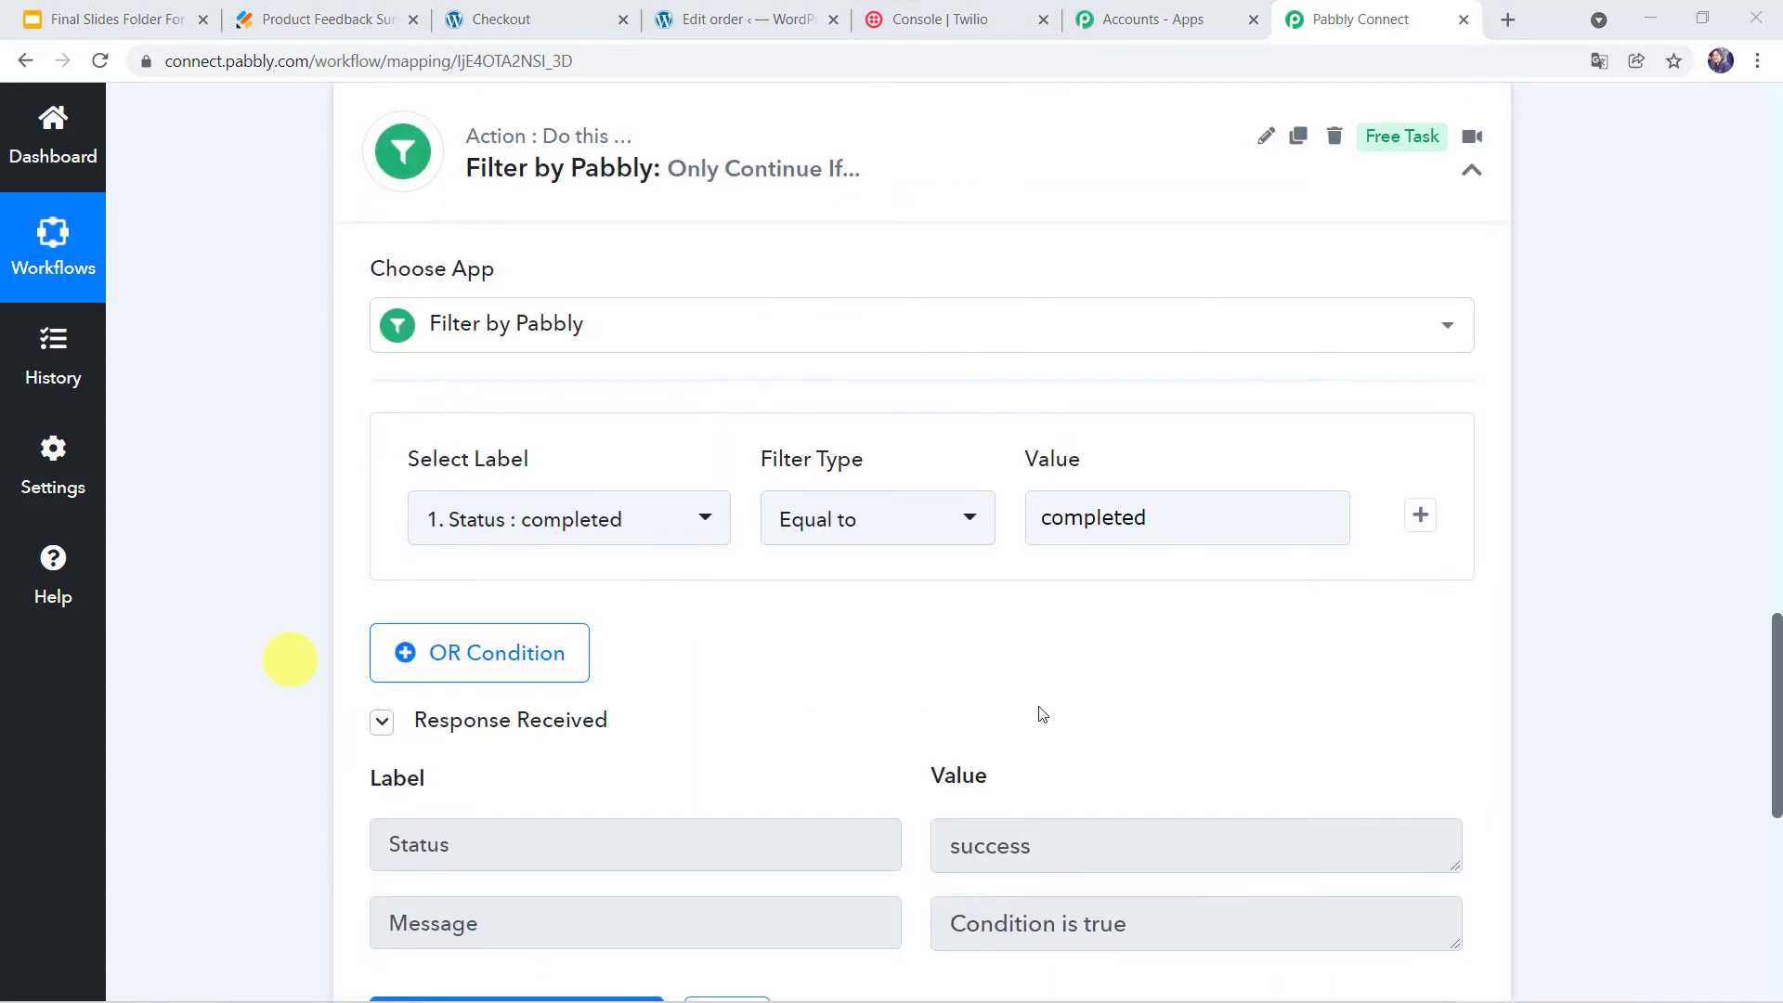
scroll(1038, 715, "down", 2)
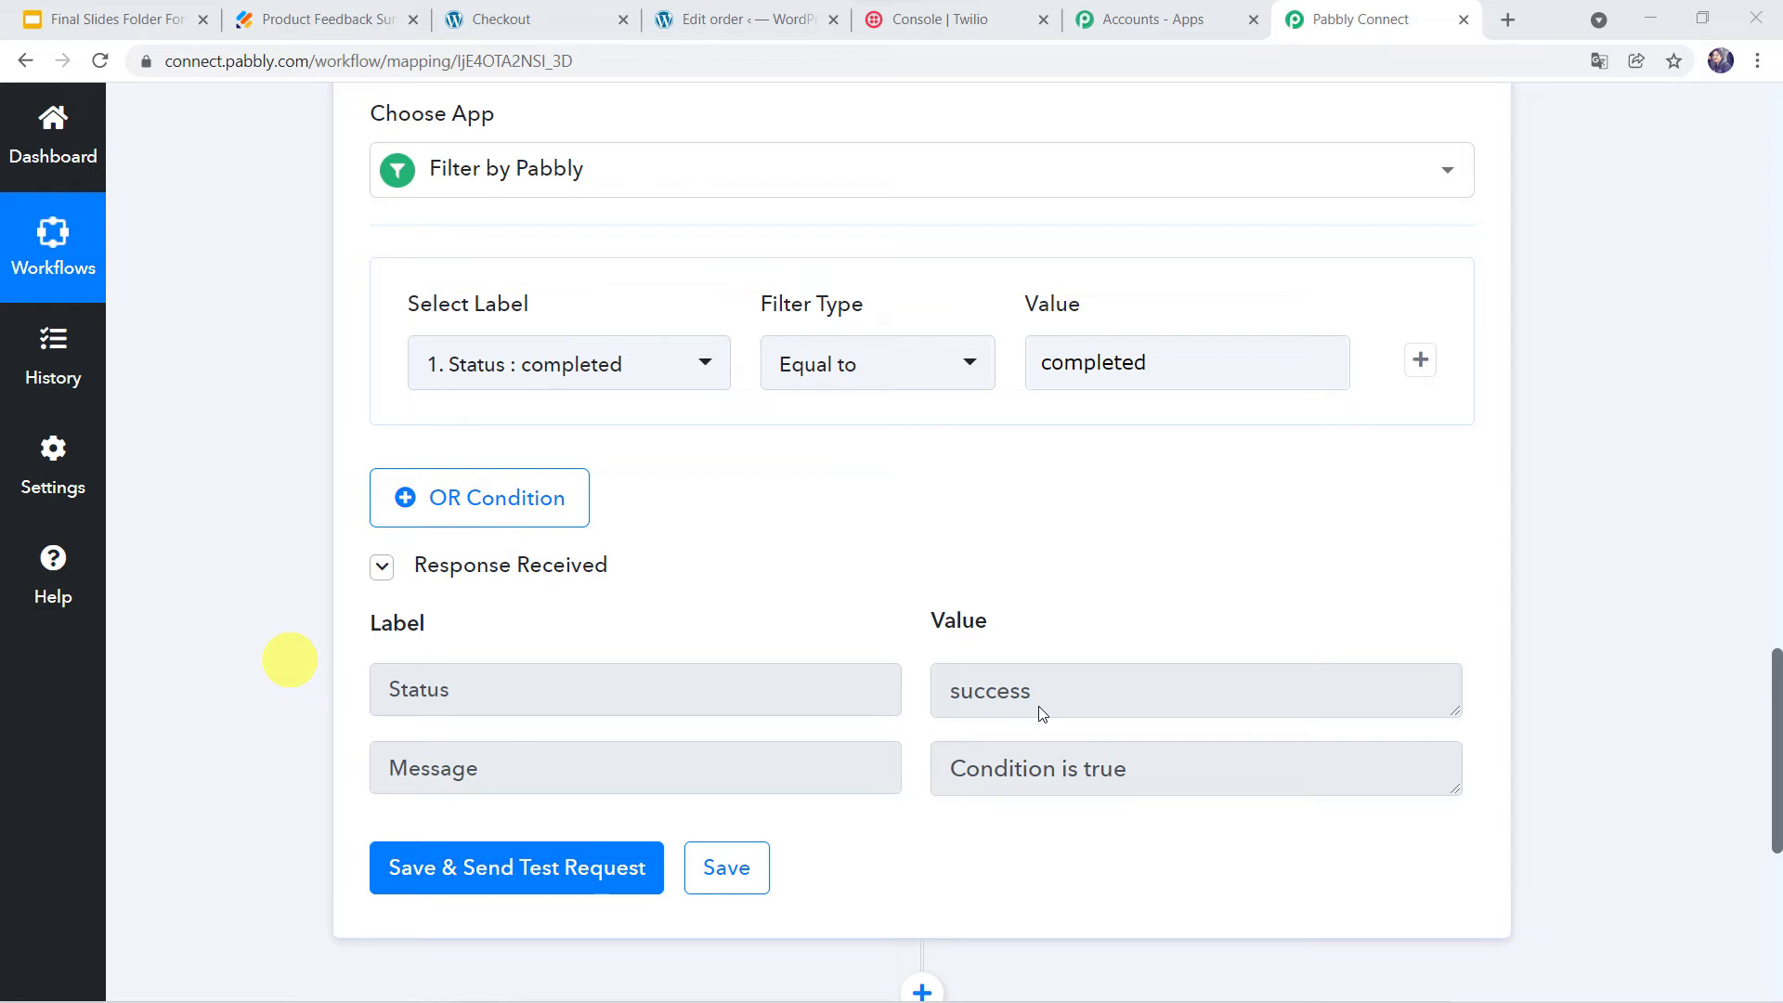
scroll(1042, 713, "down", 2)
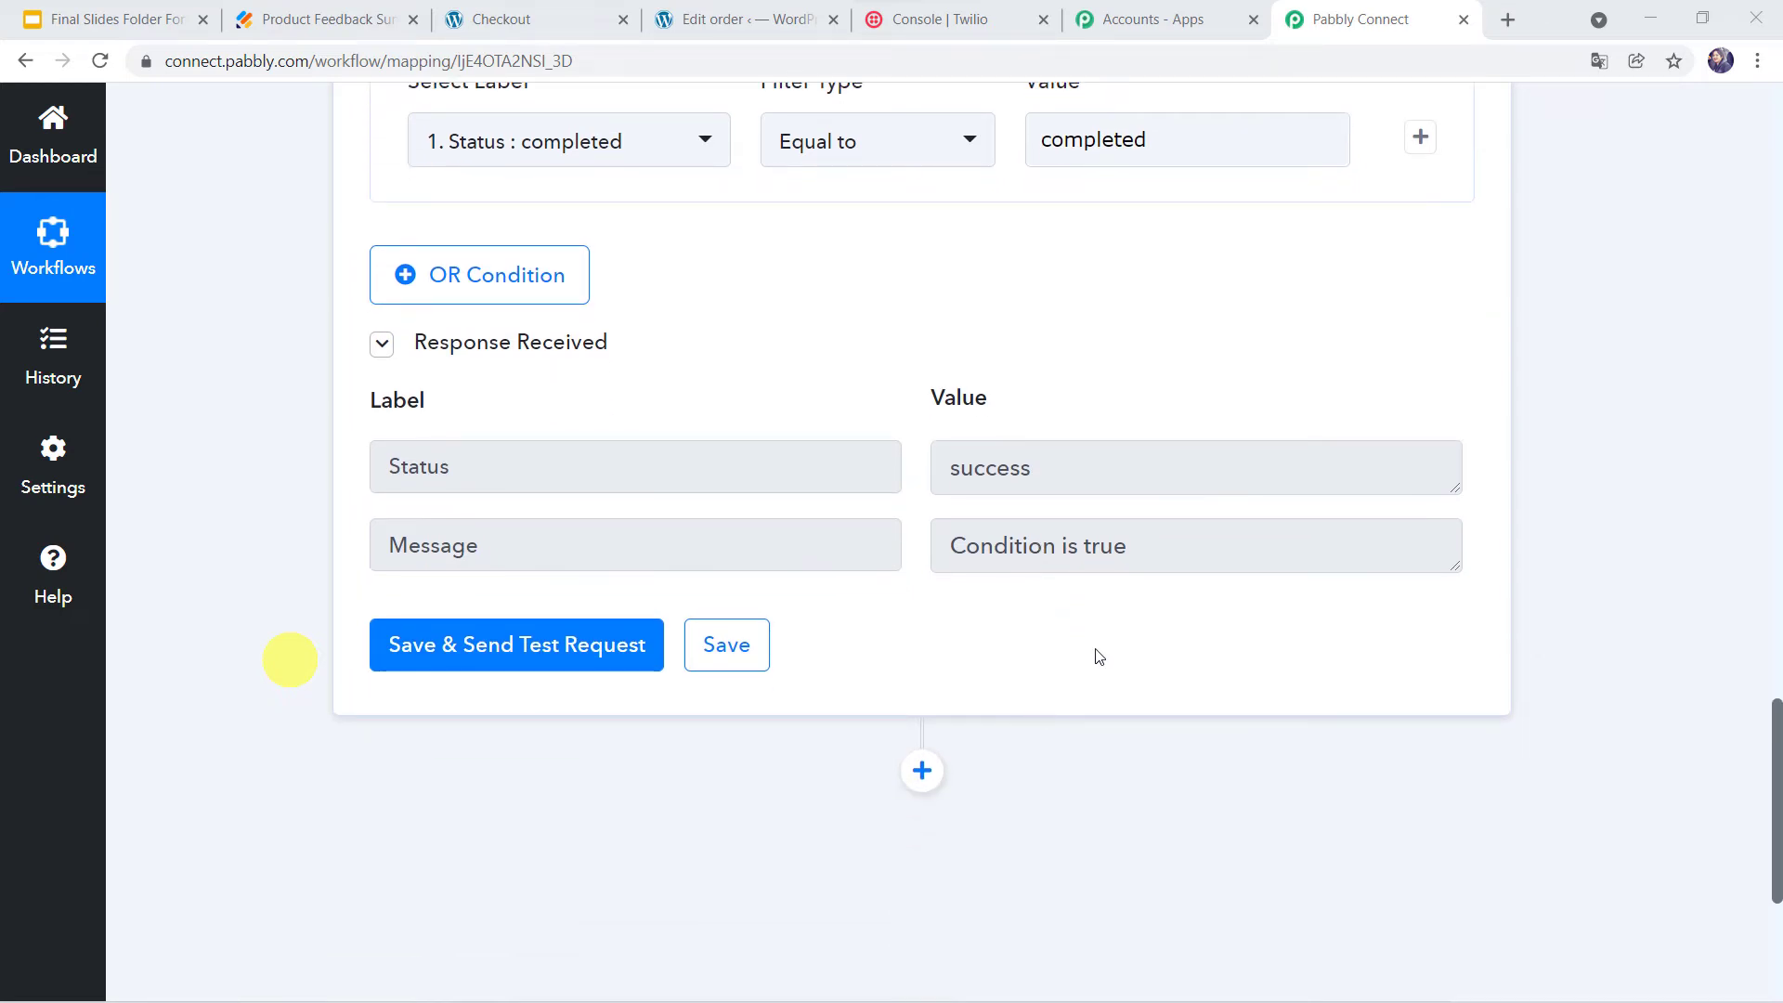
Step: Add an action step after the filter and choose Delay as its app
scroll(1098, 657, "down", 3)
left_click(919, 458)
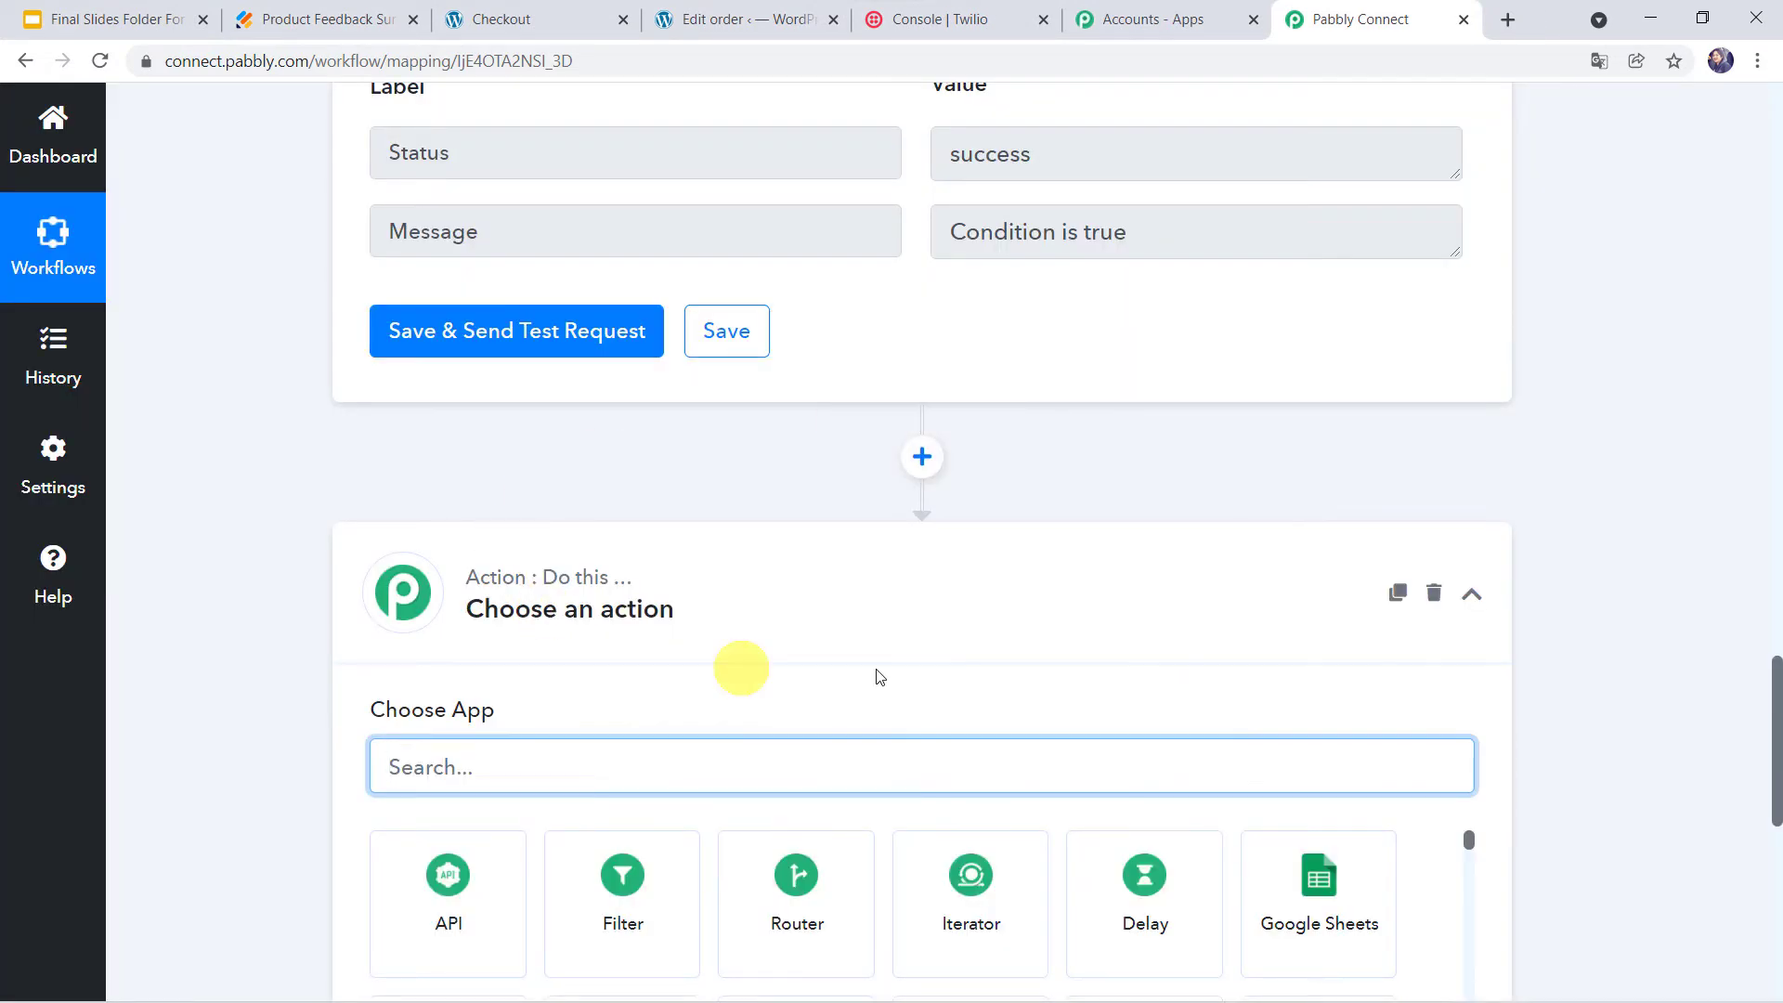
scroll(668, 501, "down", 4)
left_click(470, 364)
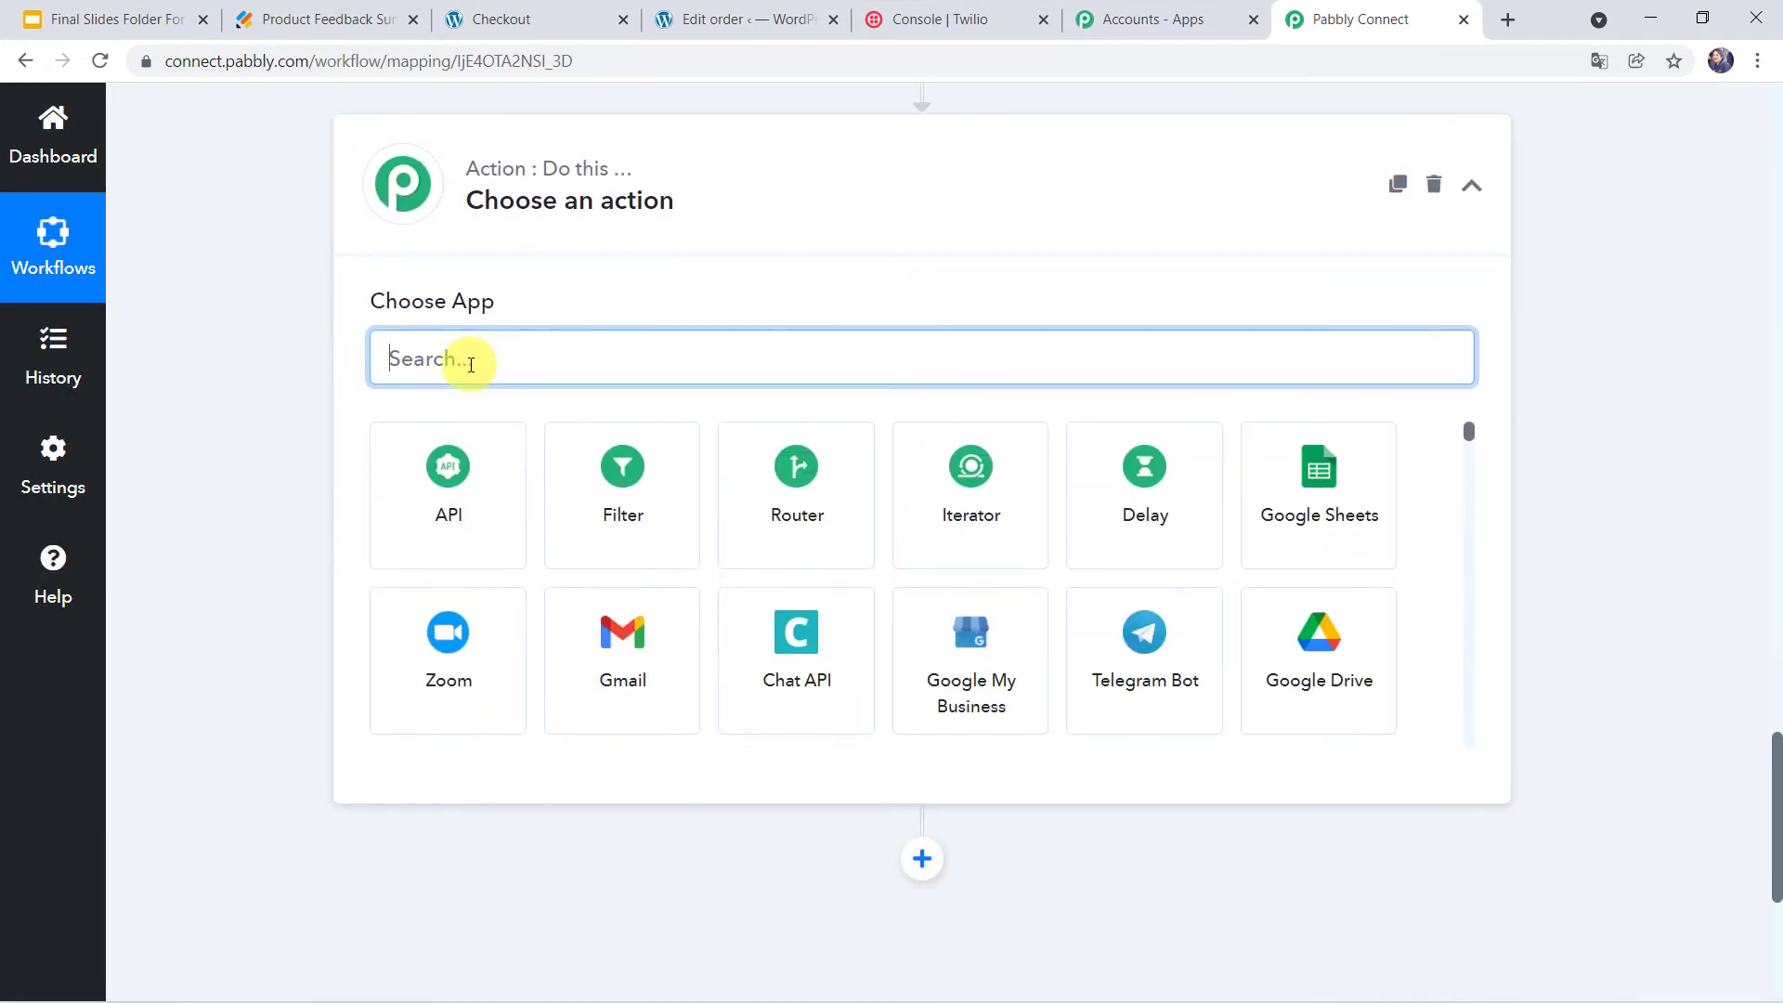
type("de")
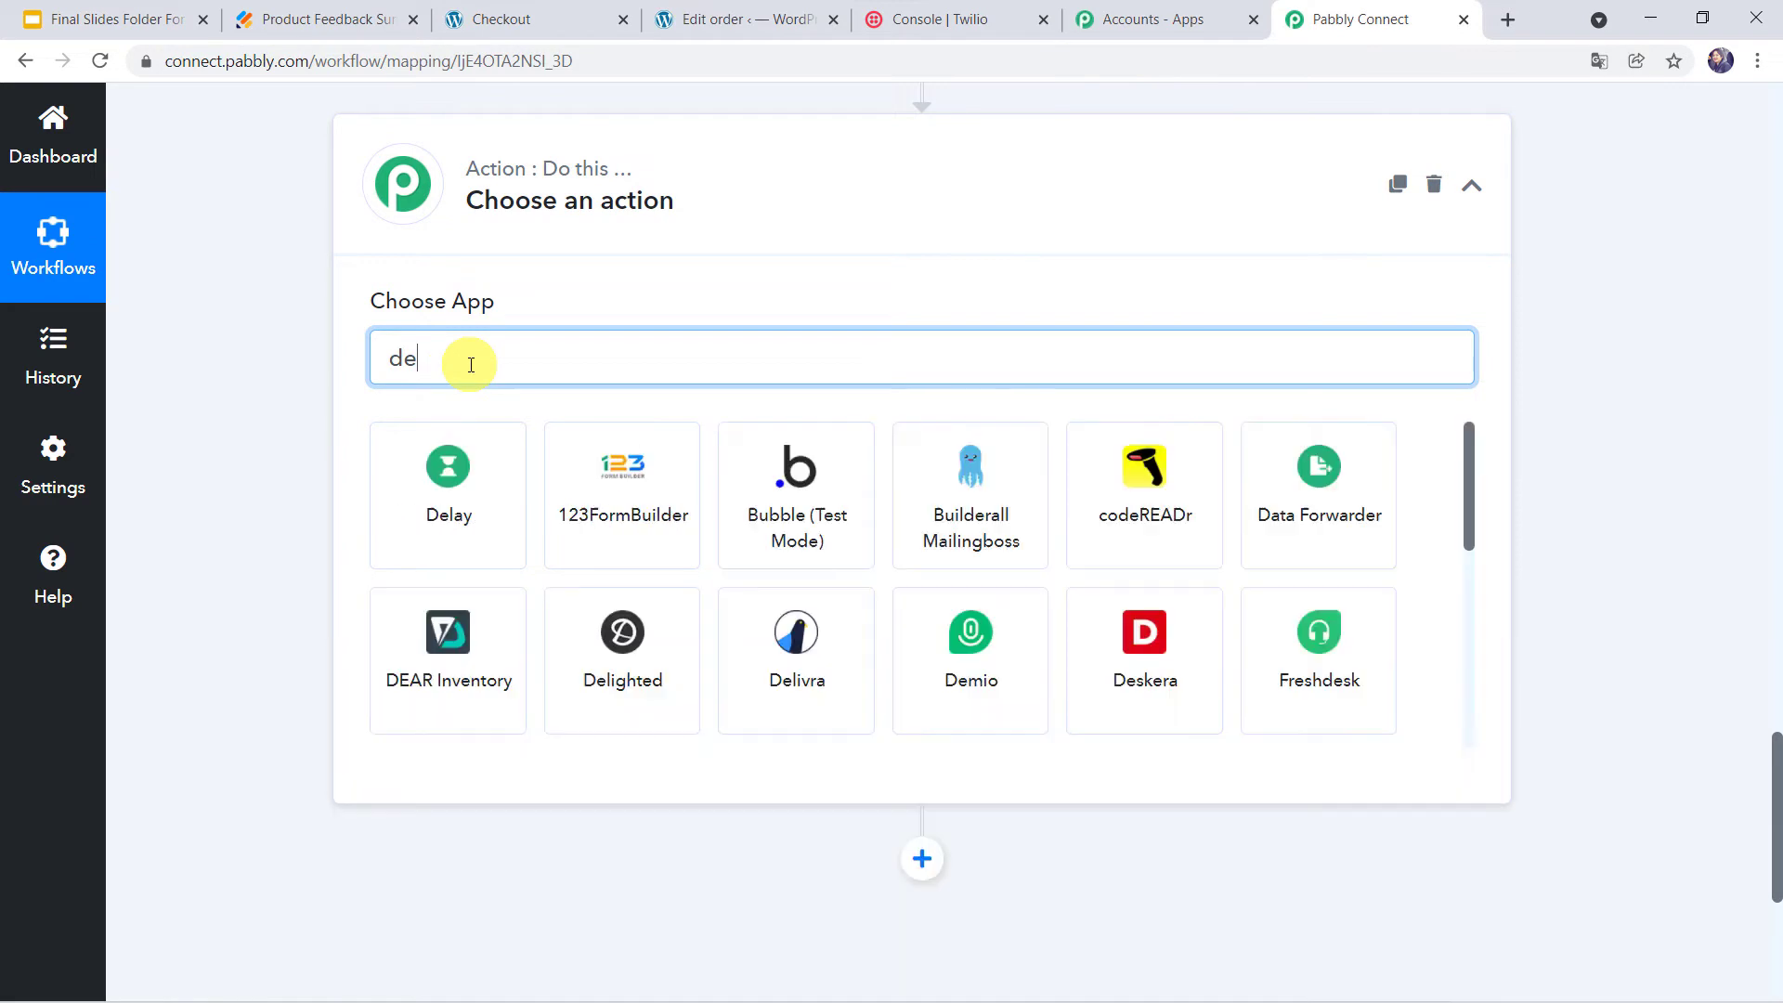
left_click(423, 483)
mouse_move(622, 450)
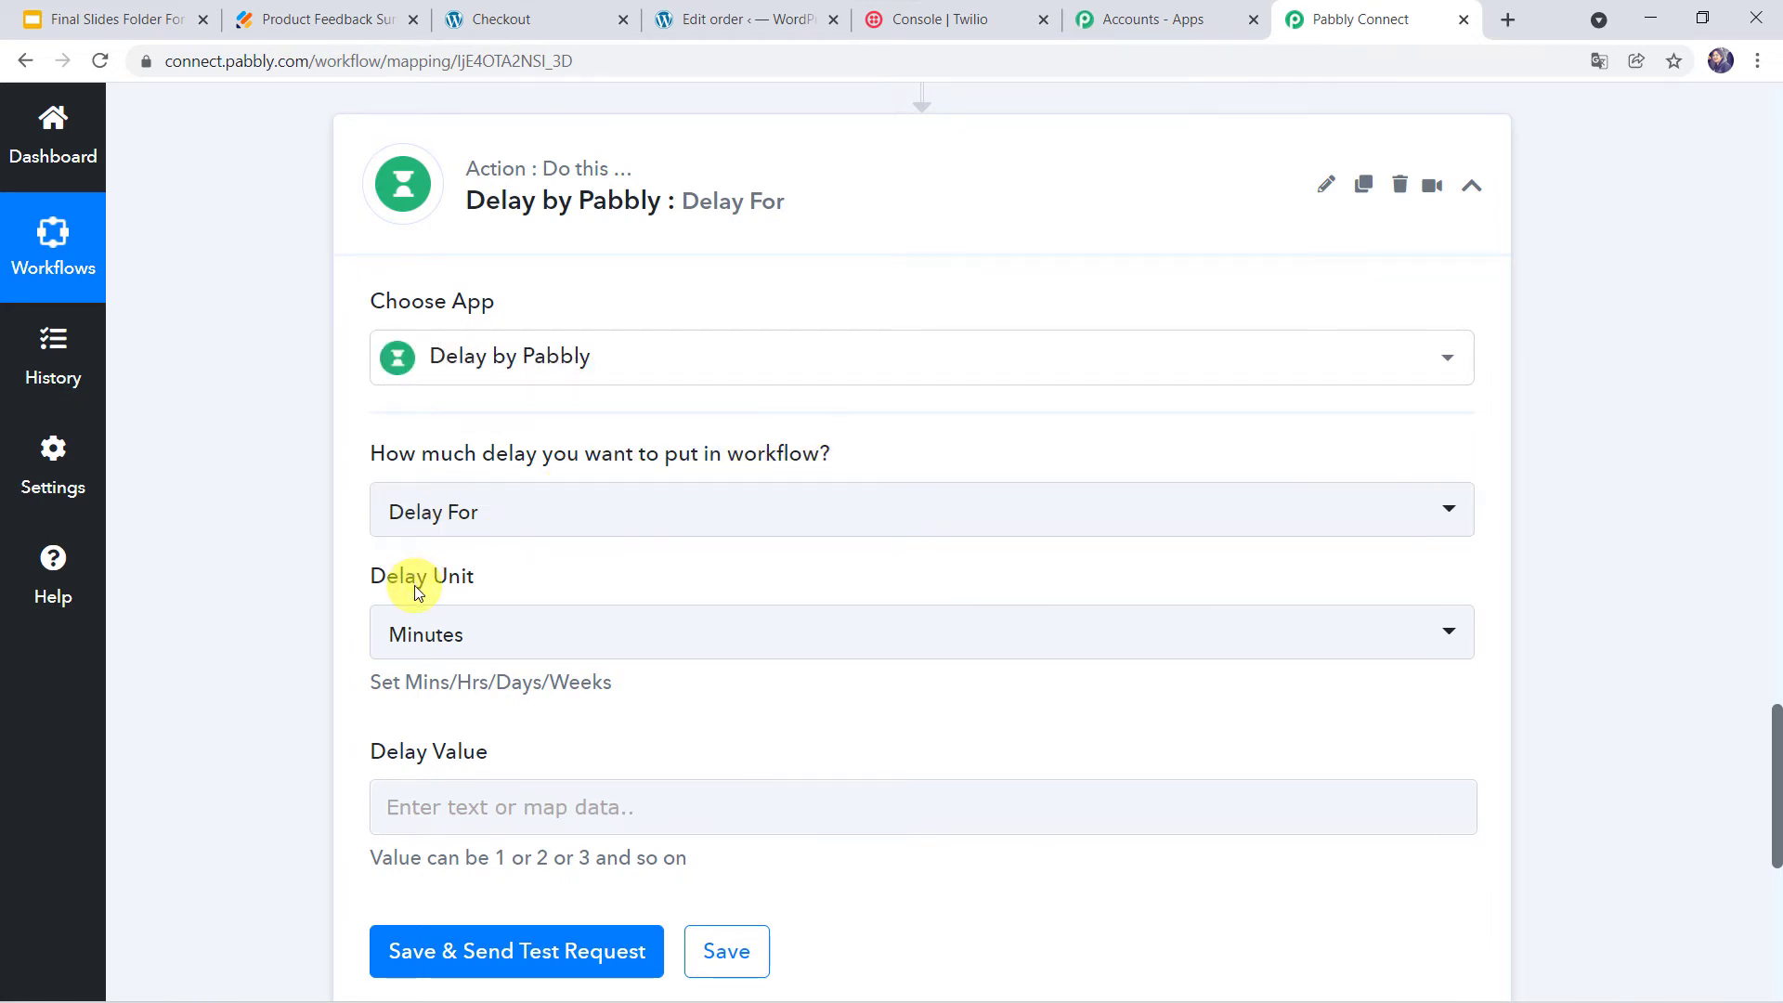
Step: Set the delay to 4 days, then save it and send a test request
left_click(459, 628)
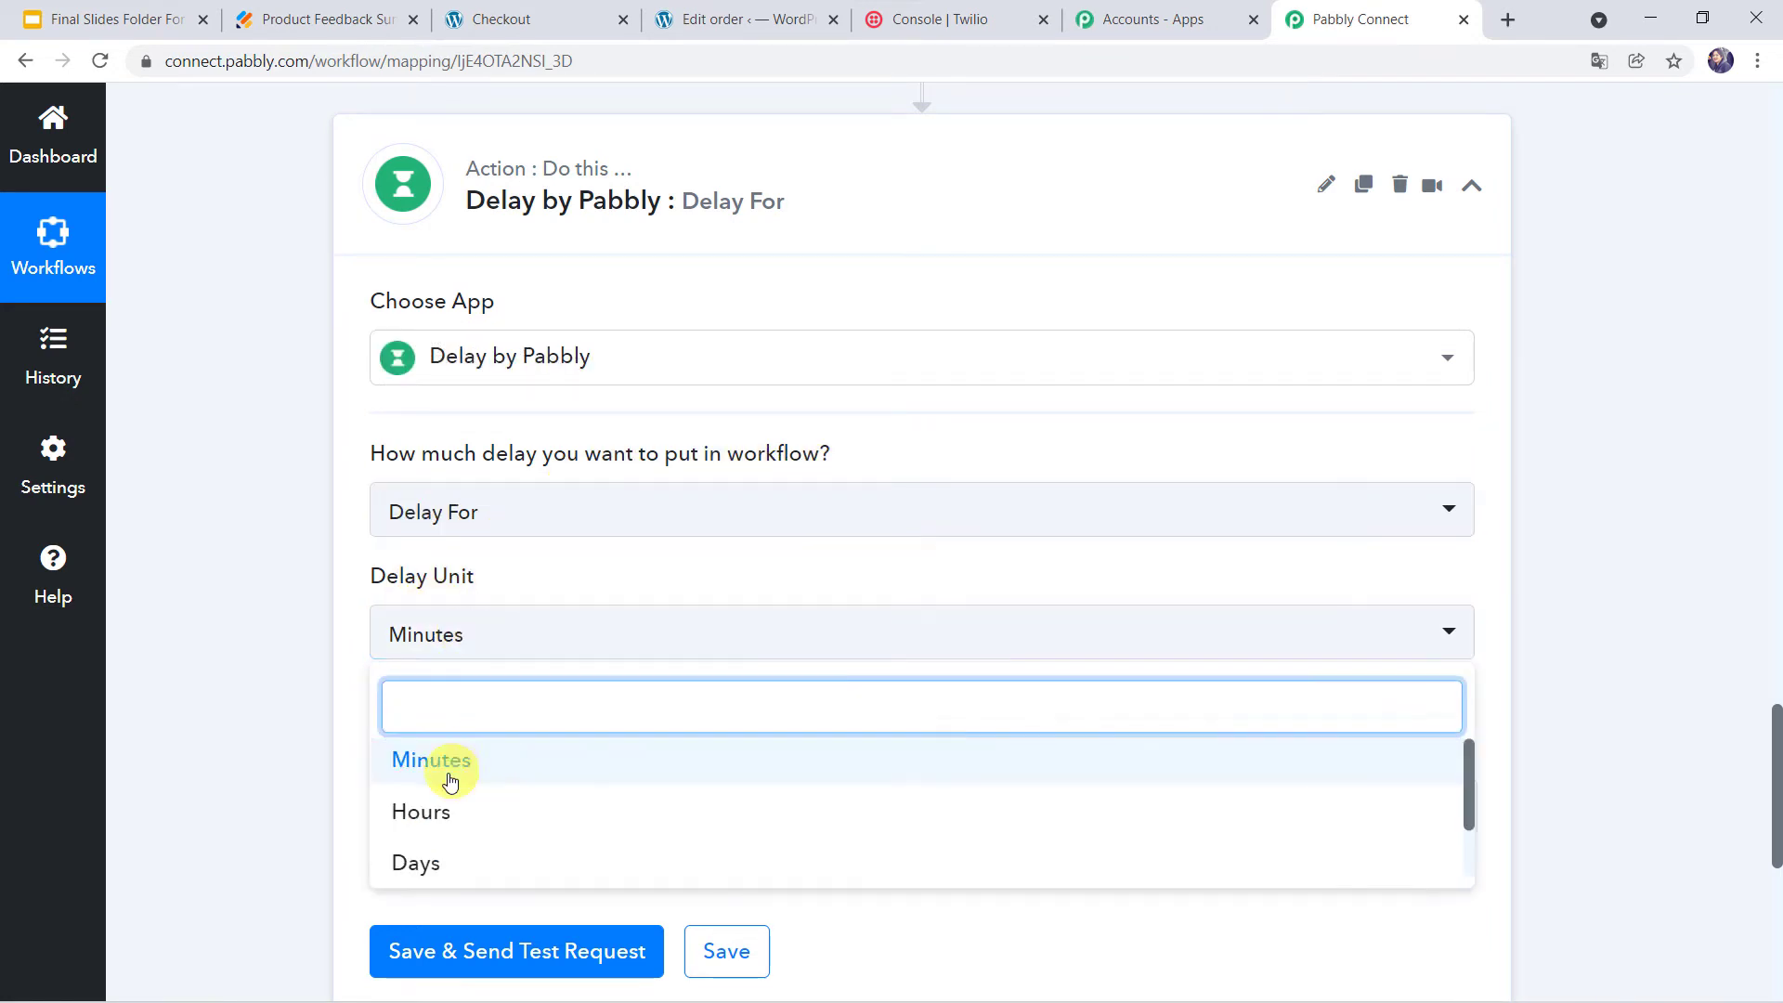
left_click(418, 864)
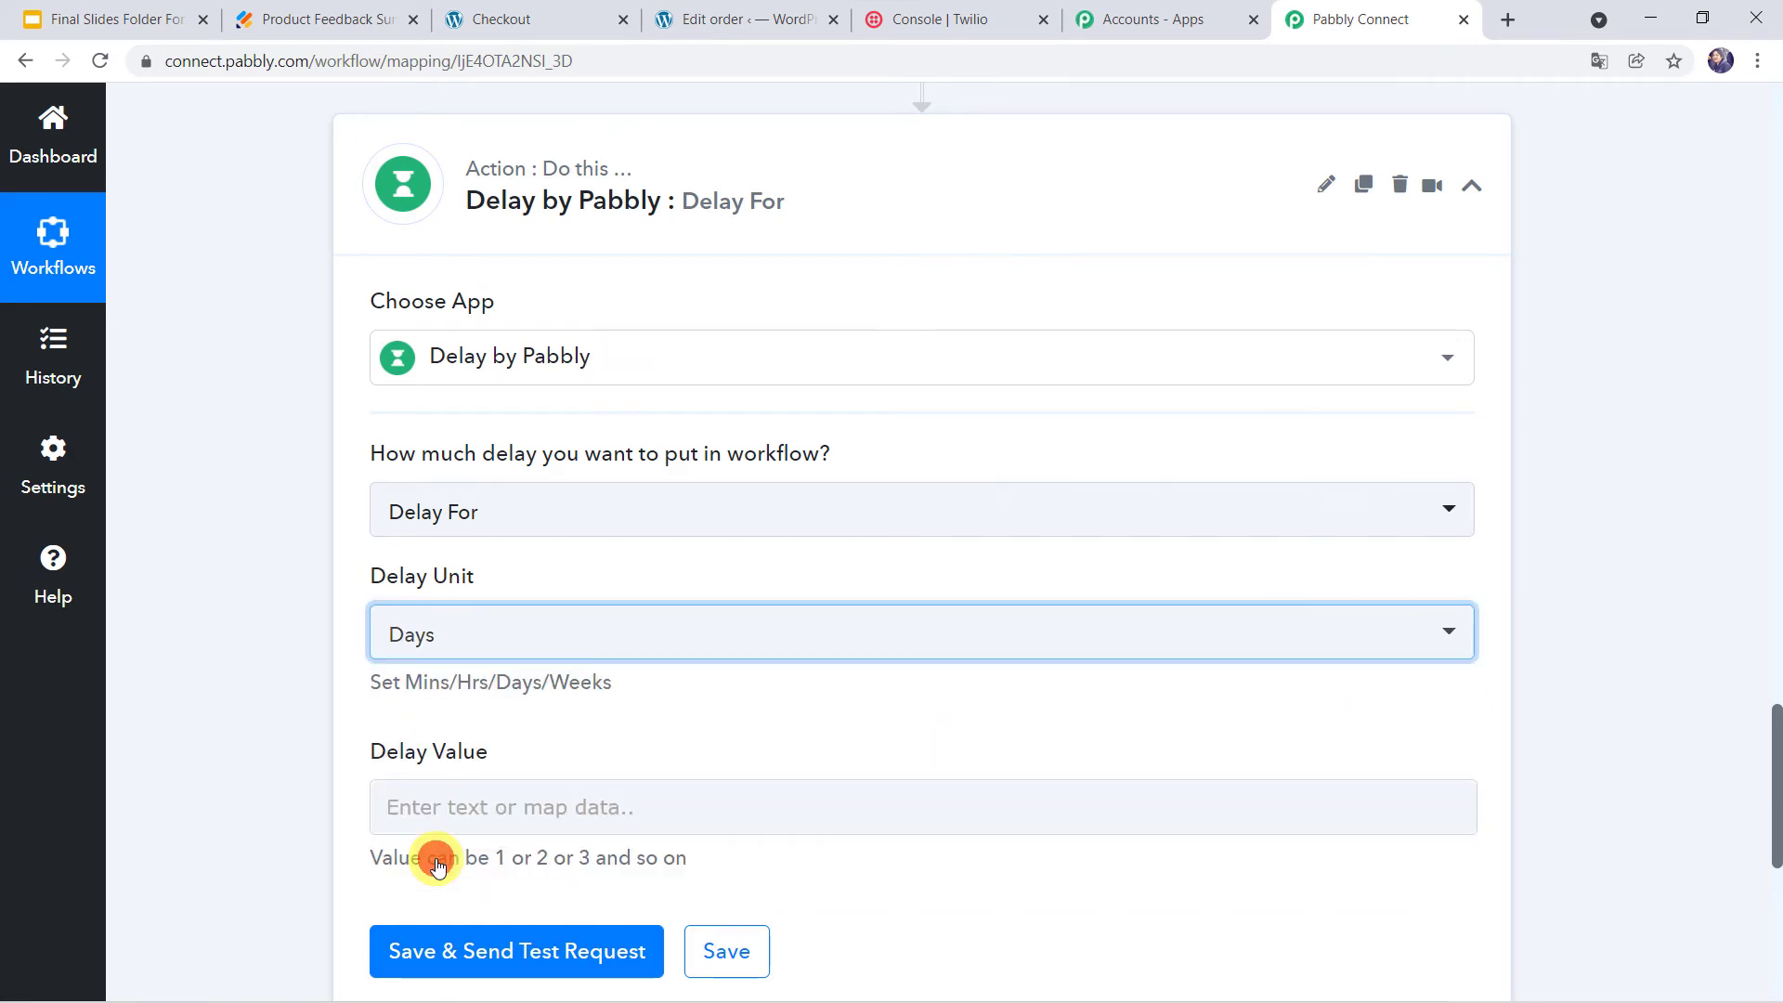
scroll(269, 714, "down", 2)
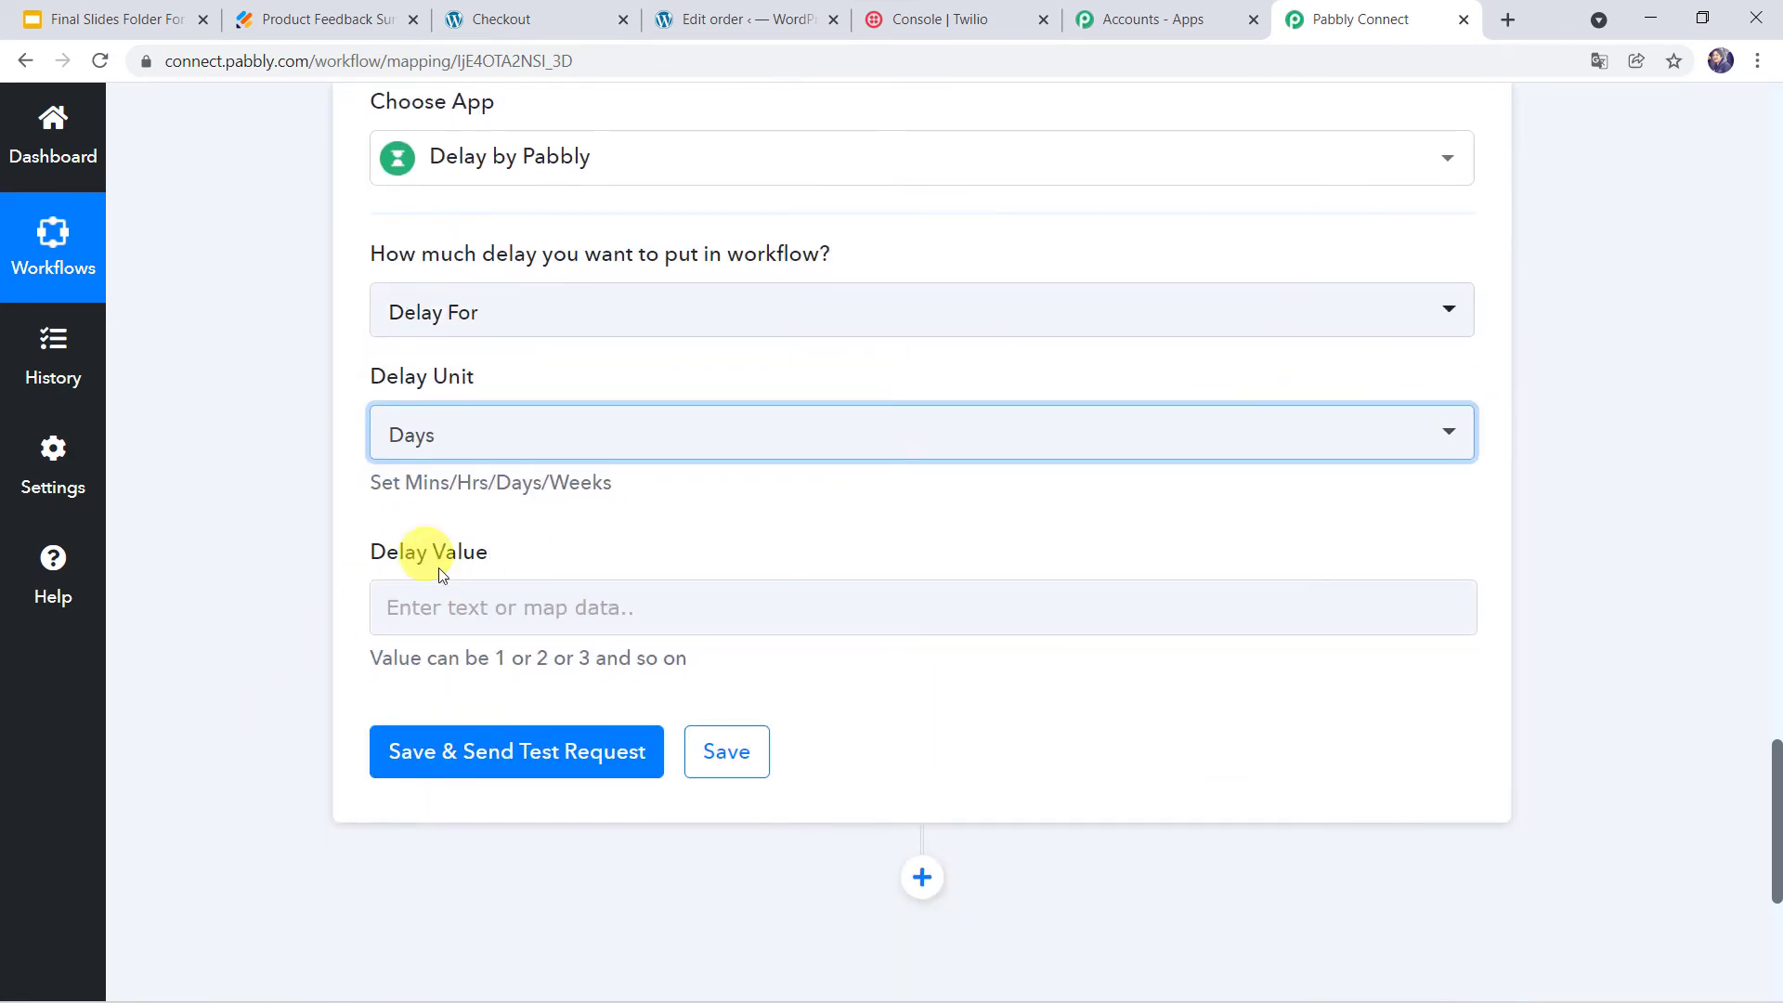
left_click(442, 607)
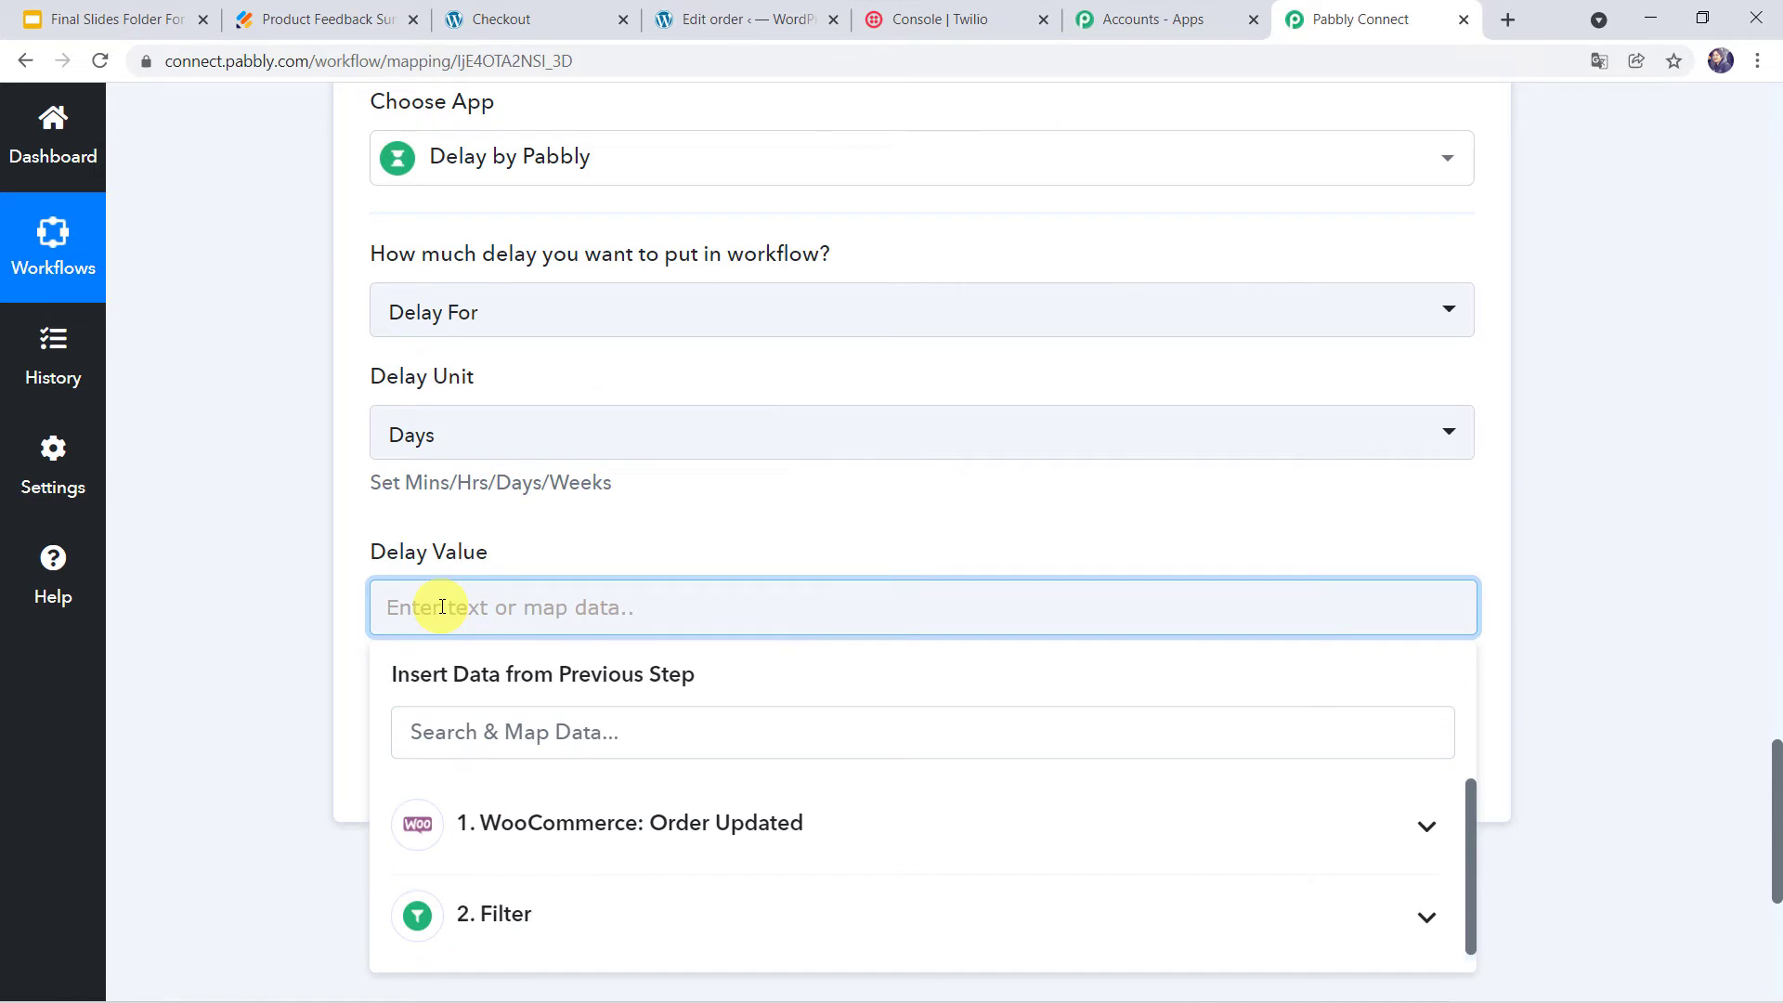
type("4")
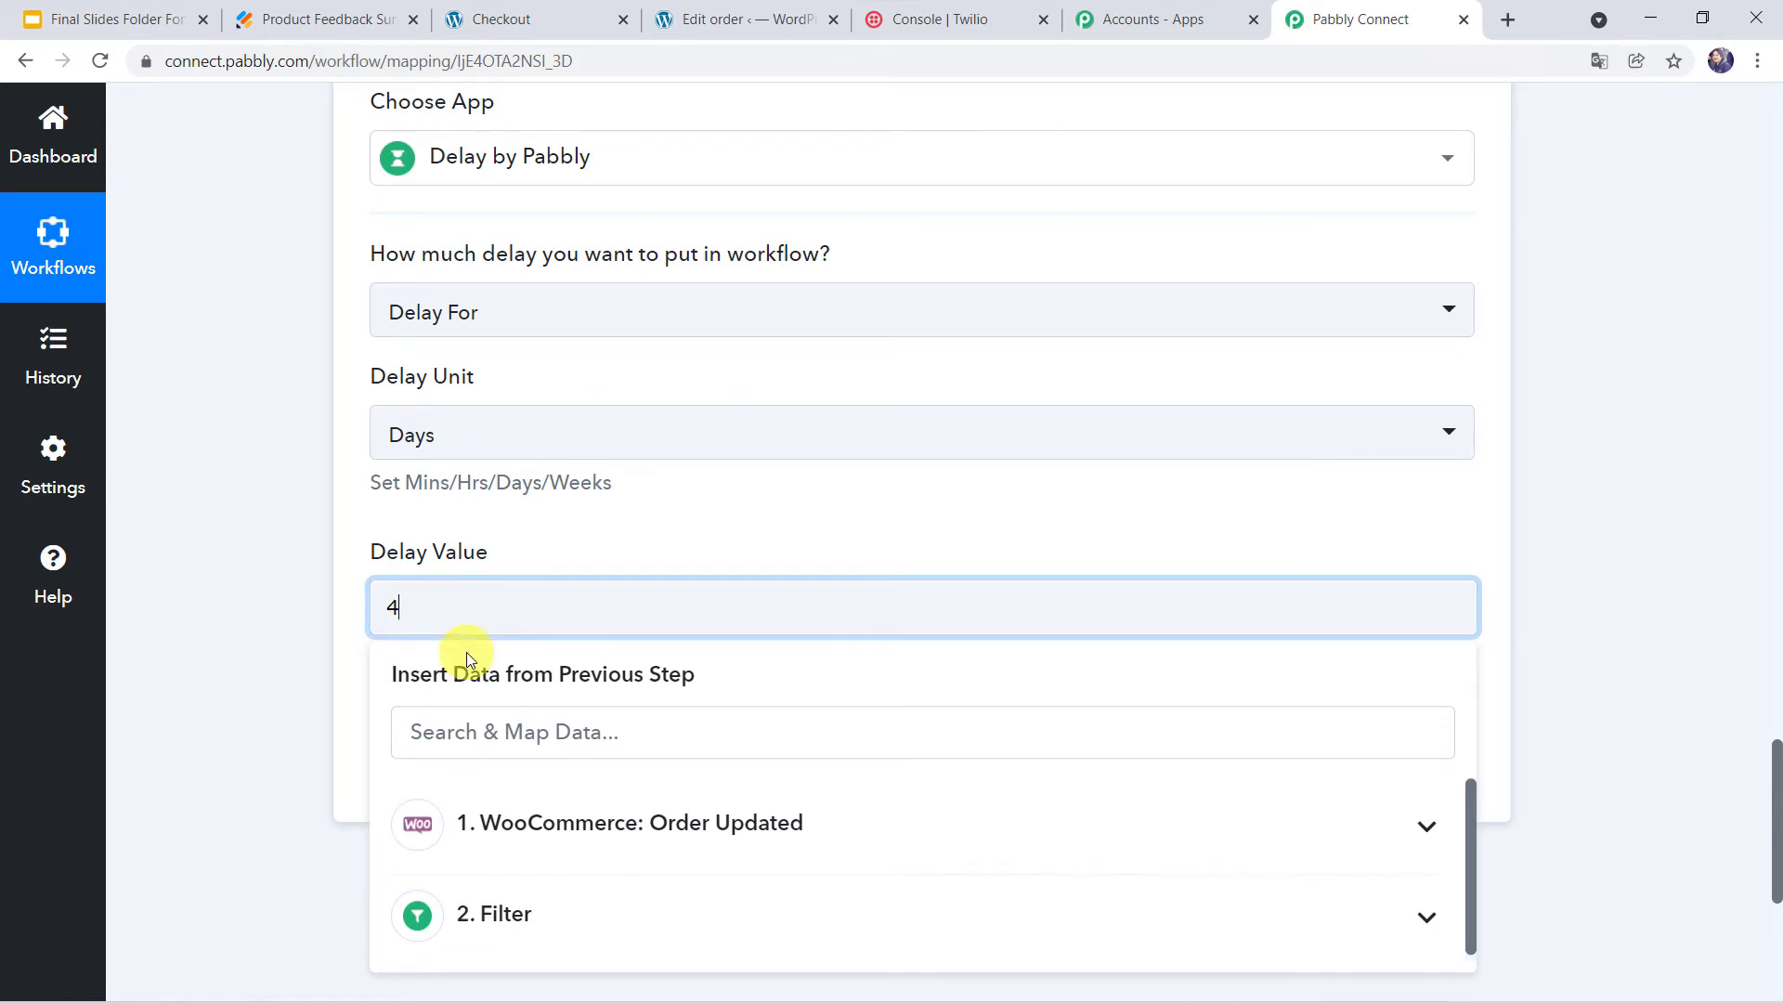
left_click(259, 570)
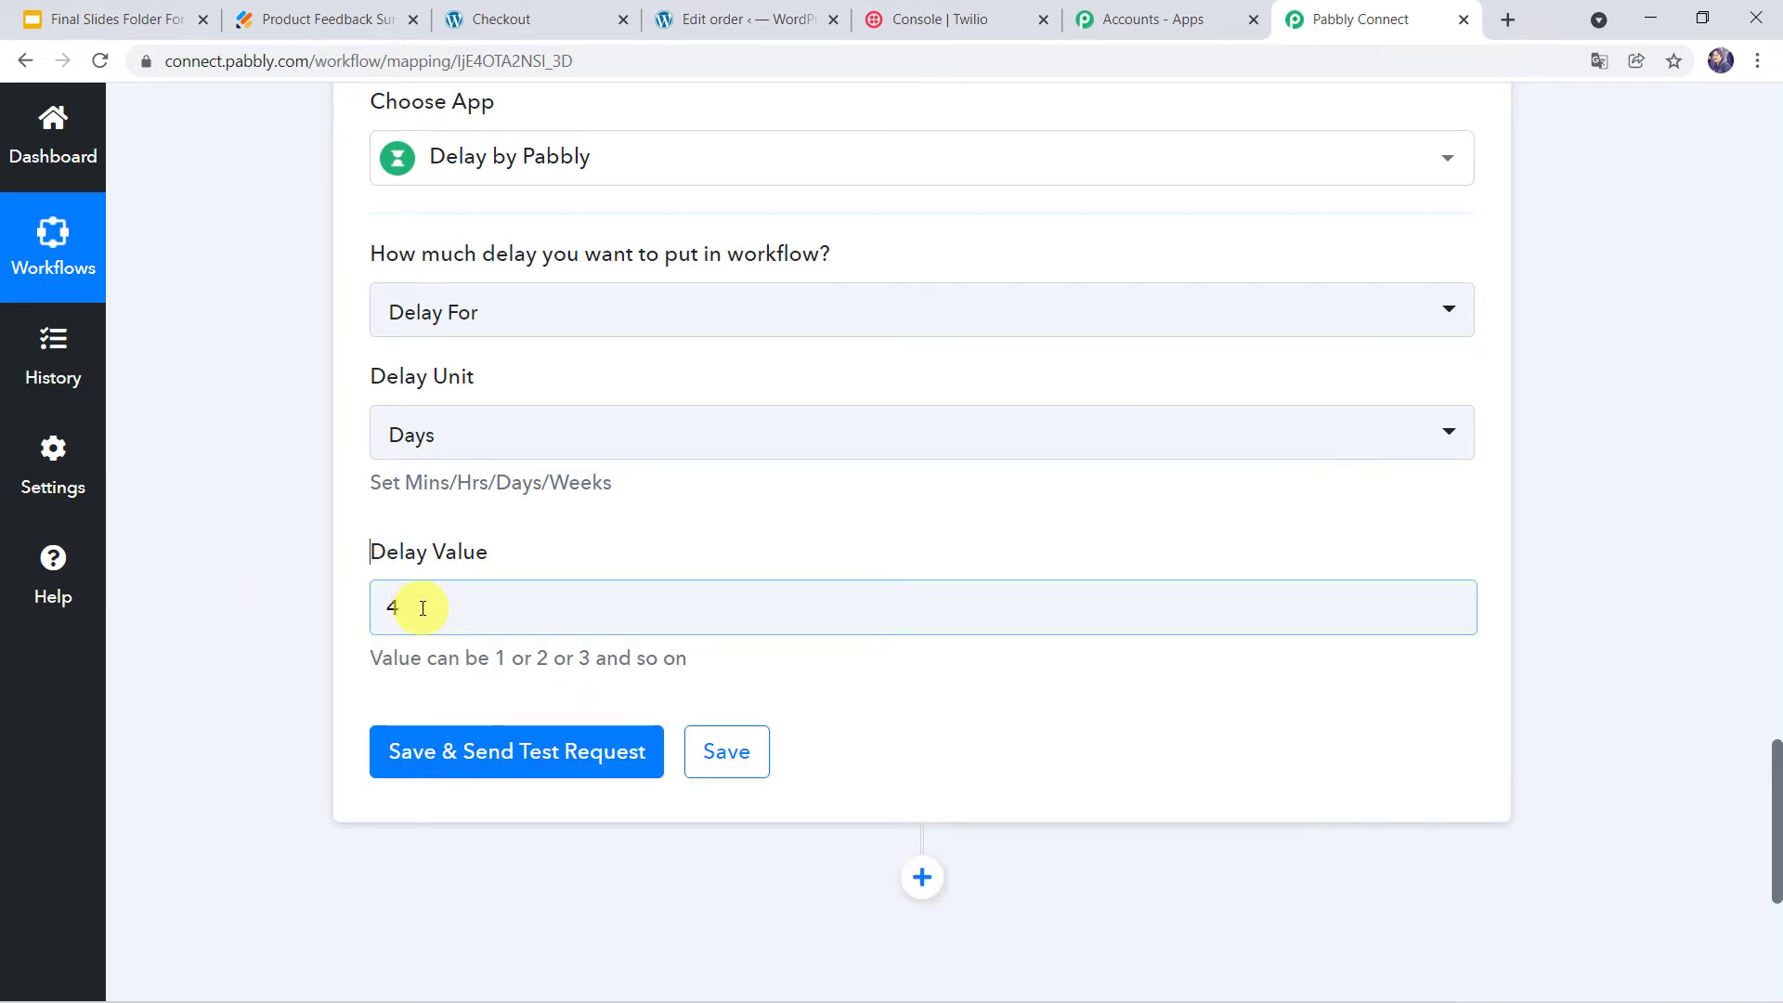
left_click(452, 767)
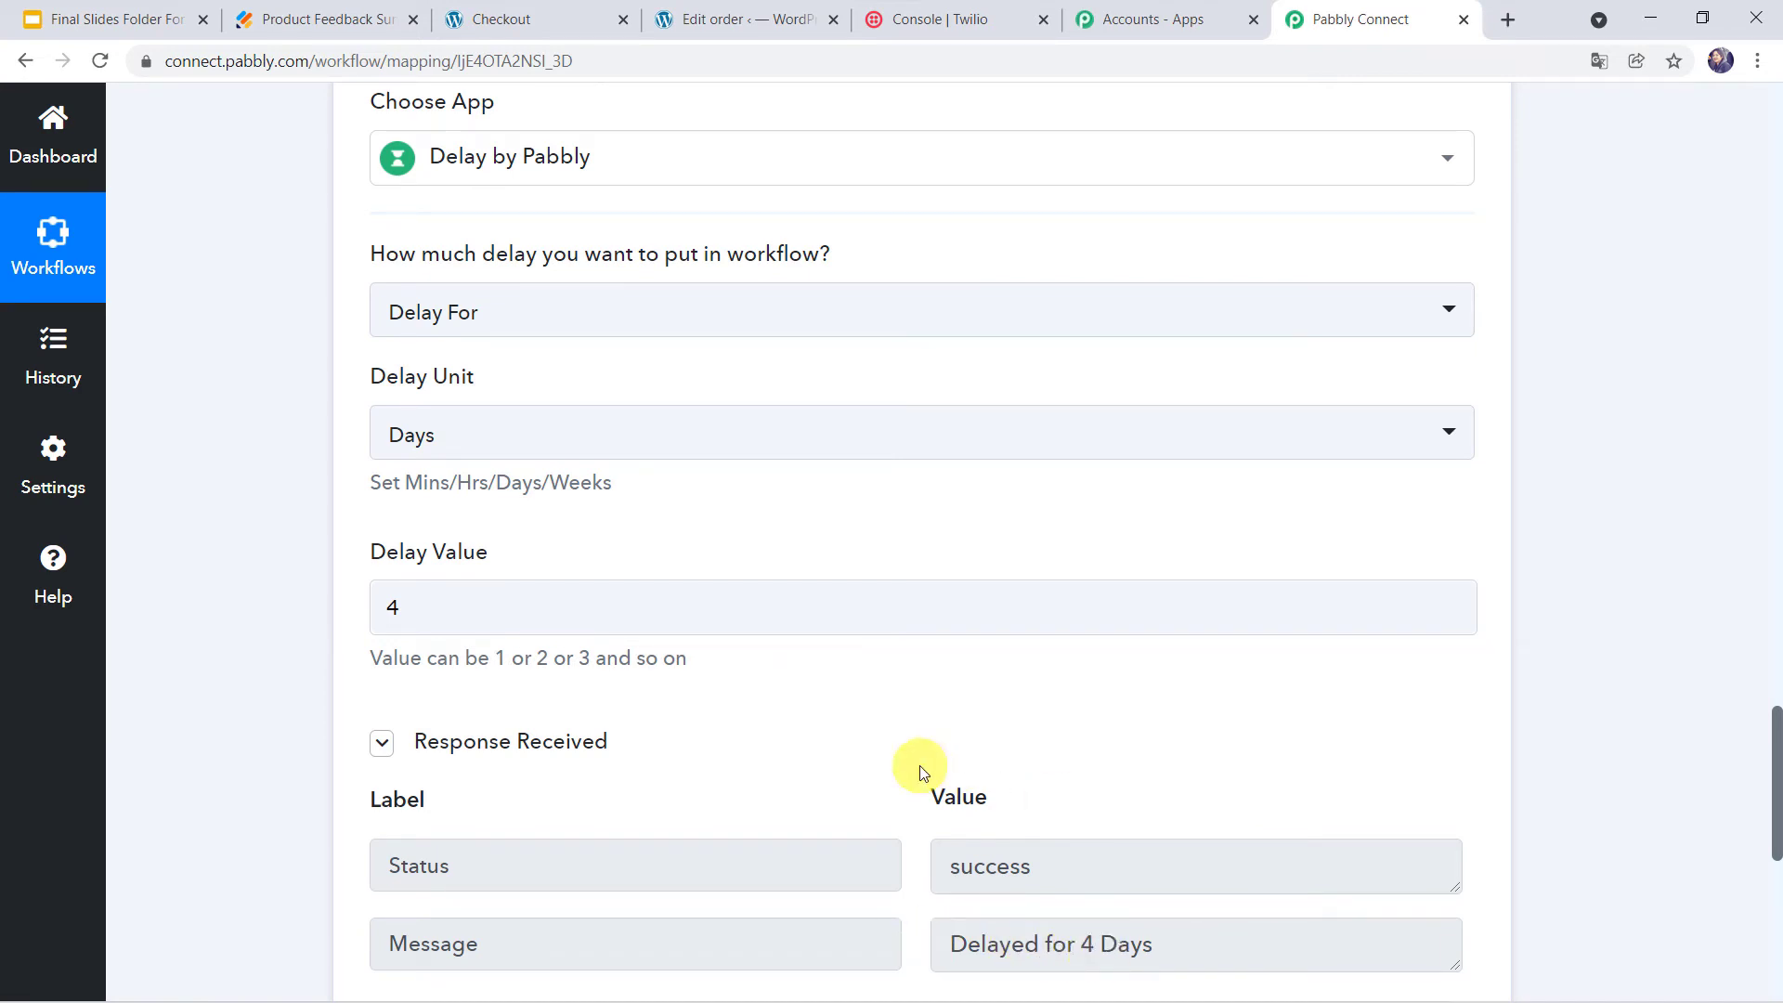
Step: Review the filter condition and the delay settings along with their test responses
scroll(275, 354, "down", 3)
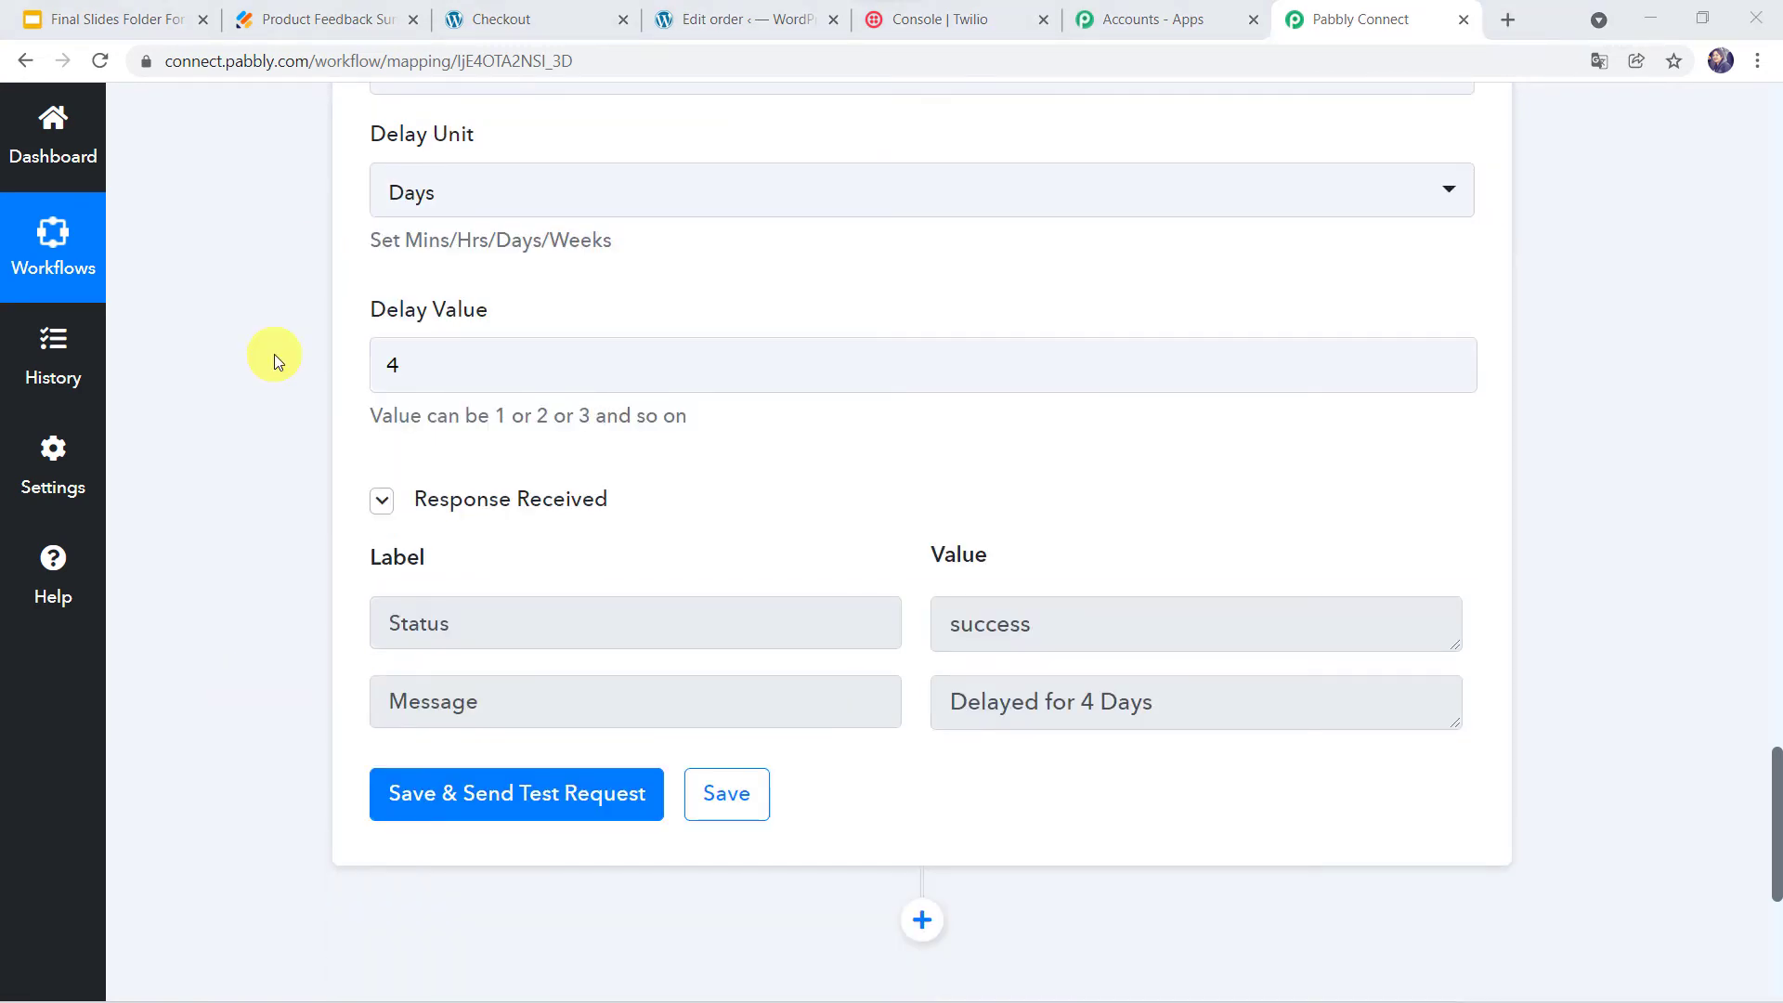
scroll(275, 354, "up", 15)
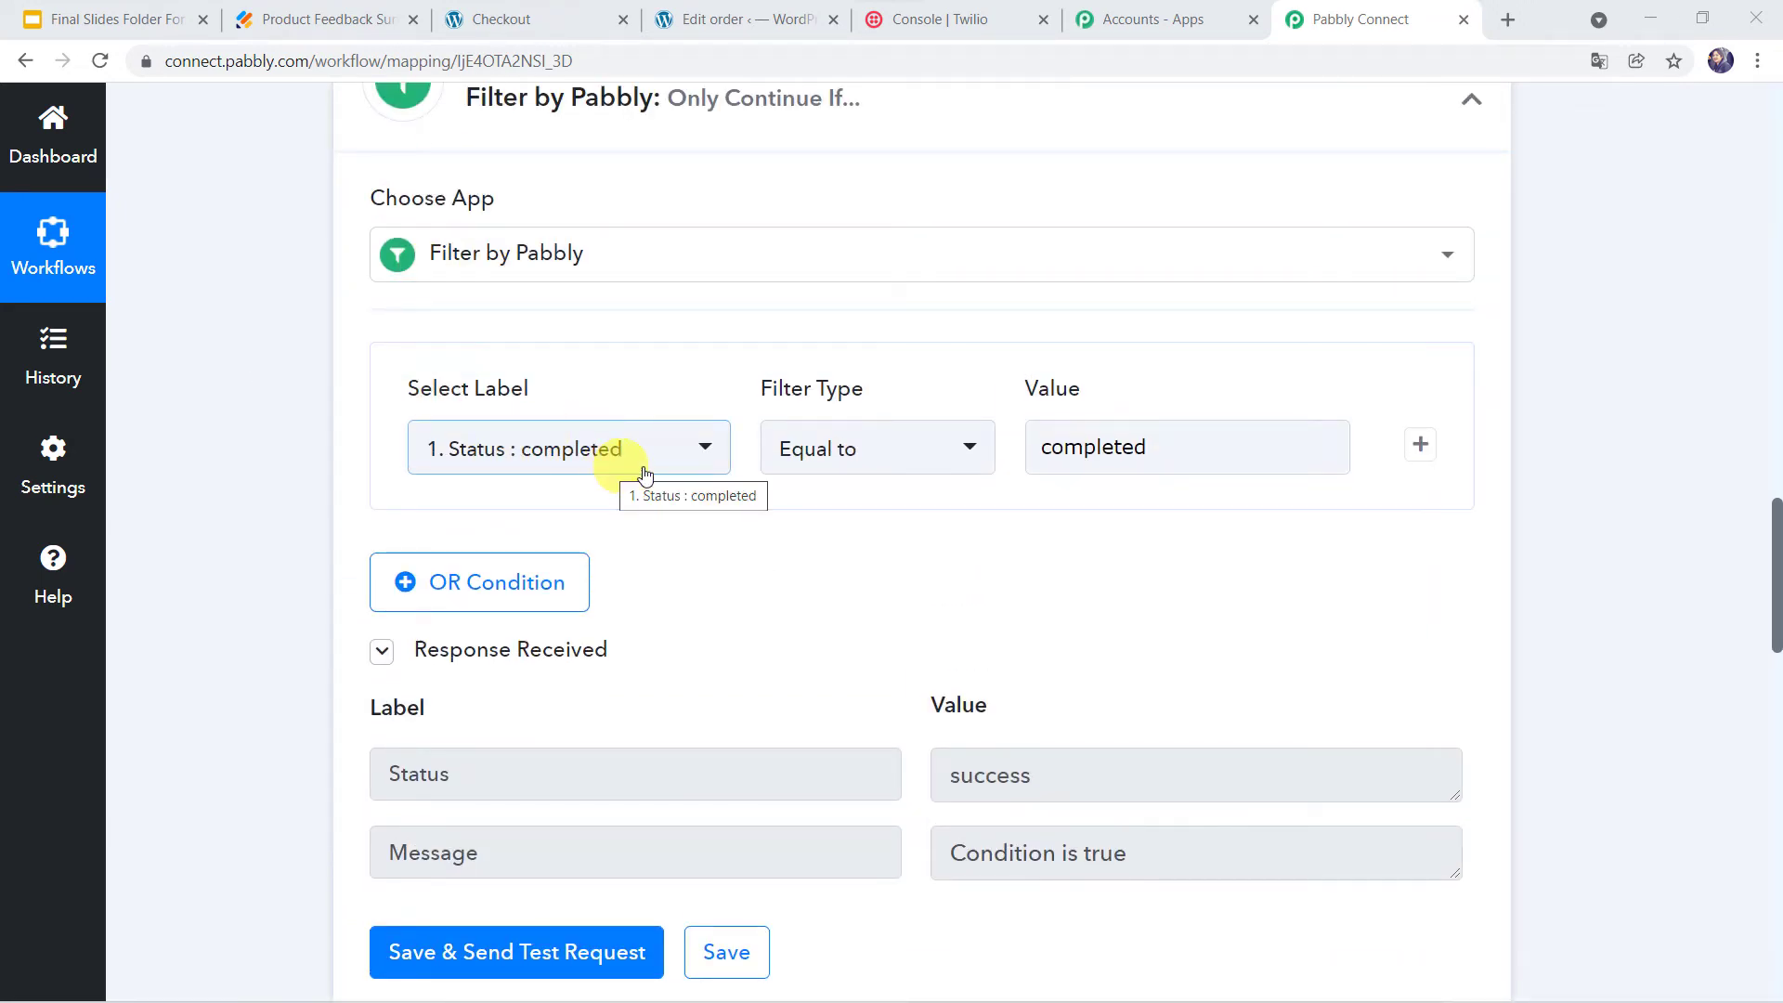
left_click(1082, 470)
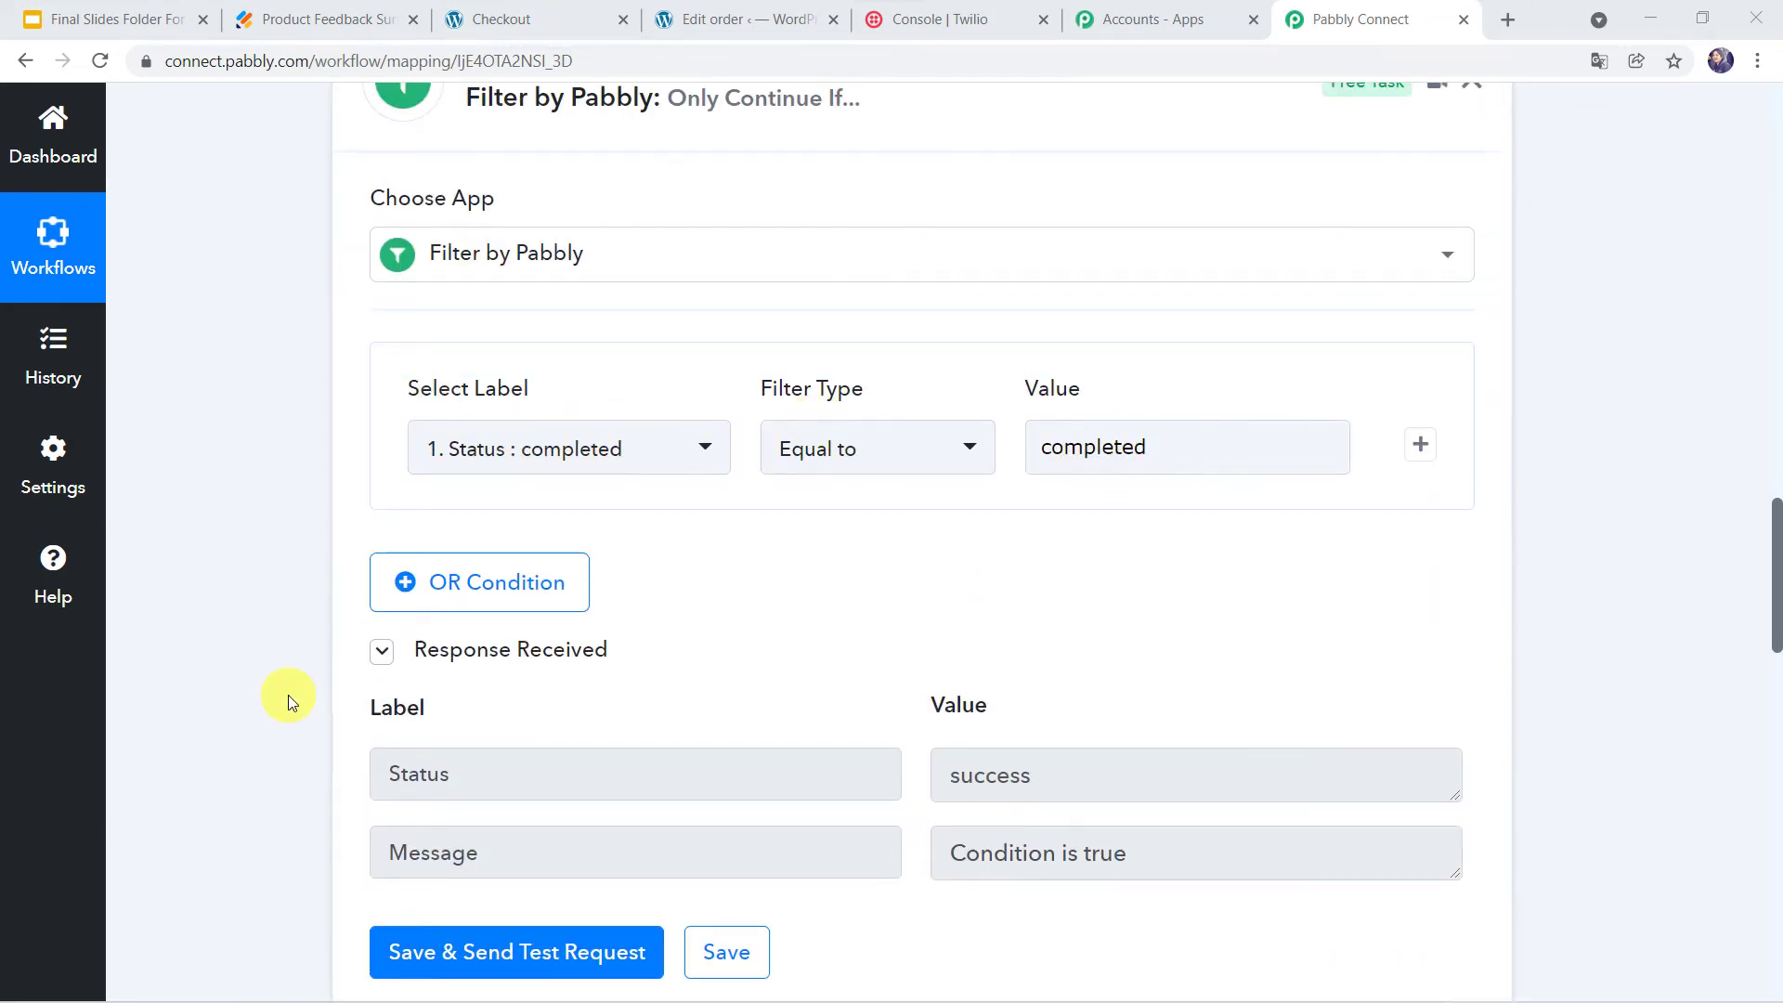
scroll(288, 695, "down", 10)
scroll(287, 694, "down", 1)
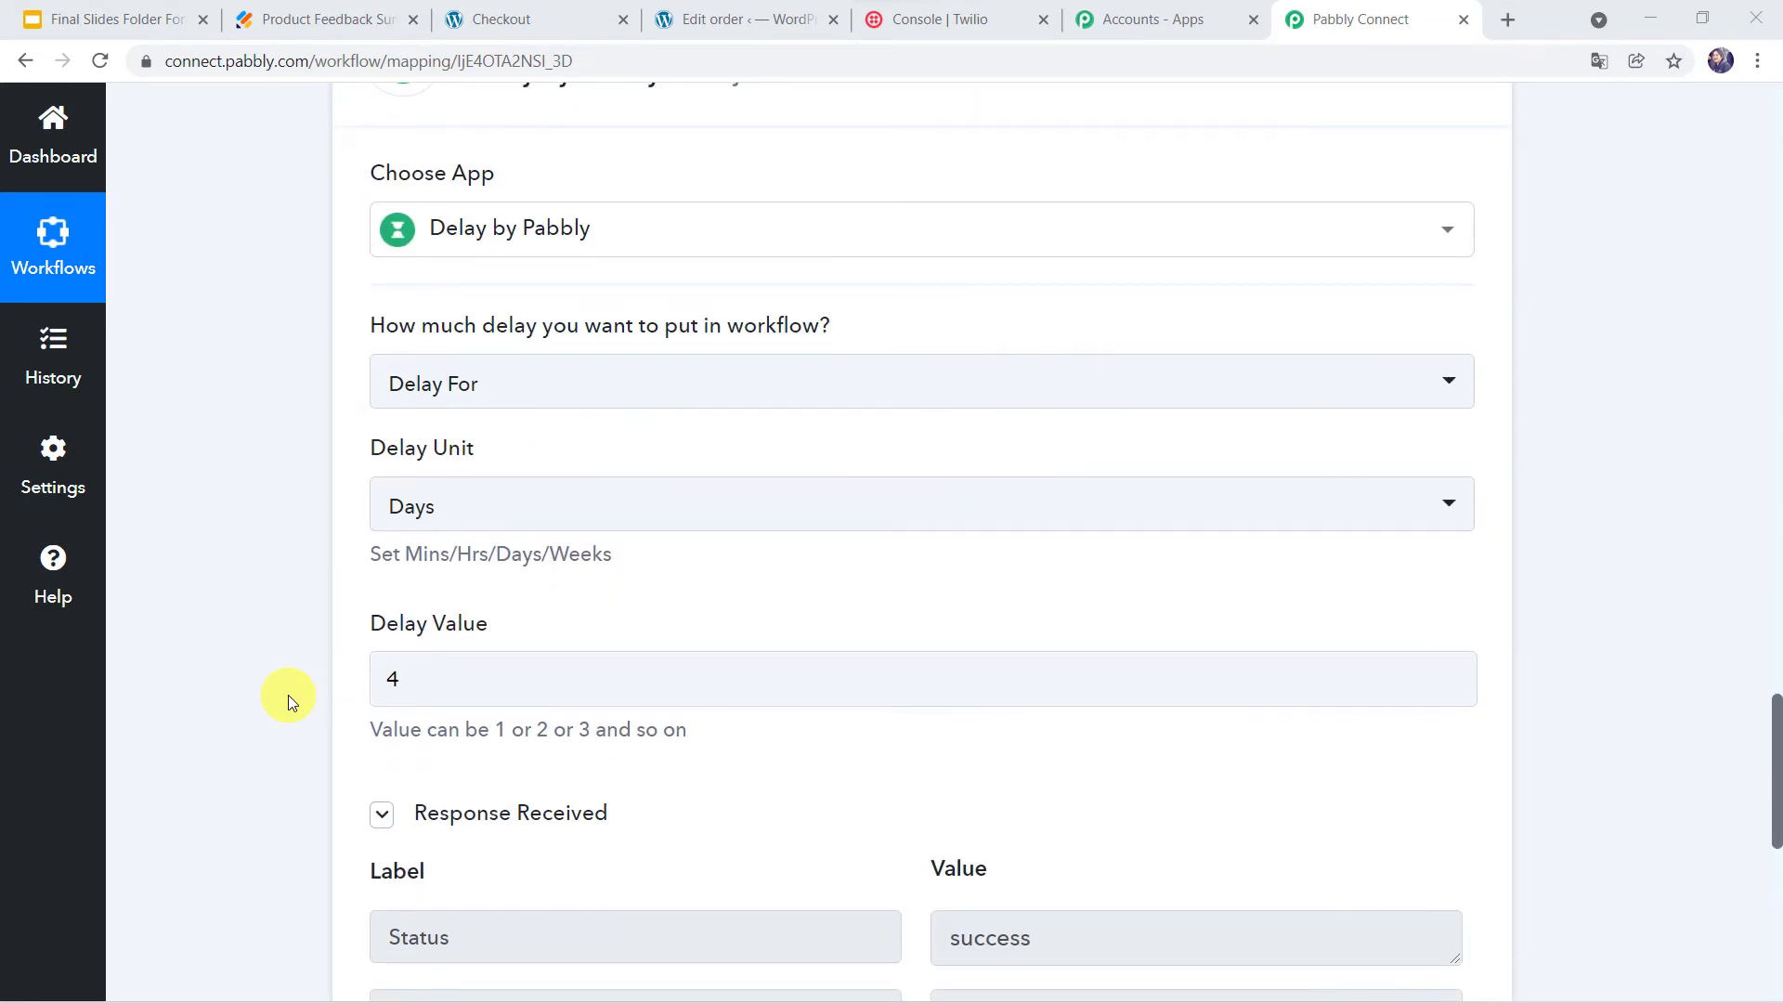
scroll(288, 694, "down", 1)
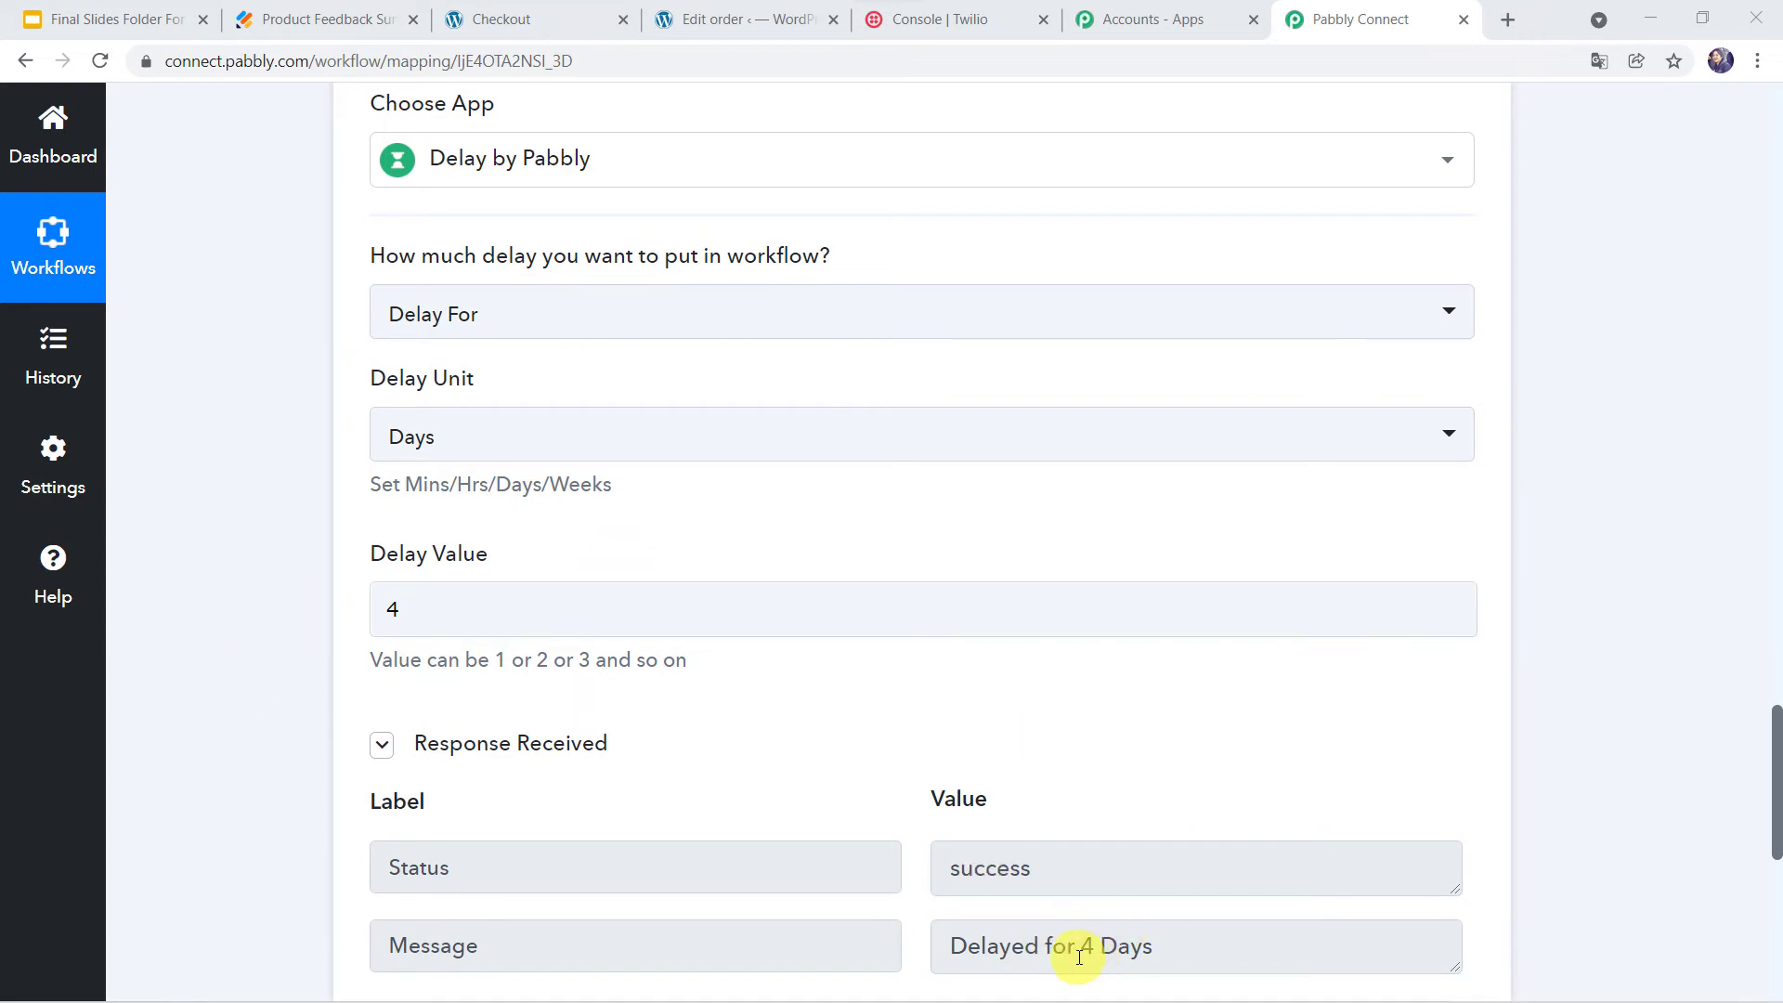
Step: Add a Twilio action step after the delay with the Send SMS Message event and open its account connection settings
scroll(334, 499, "down", 3)
scroll(331, 494, "down", 4)
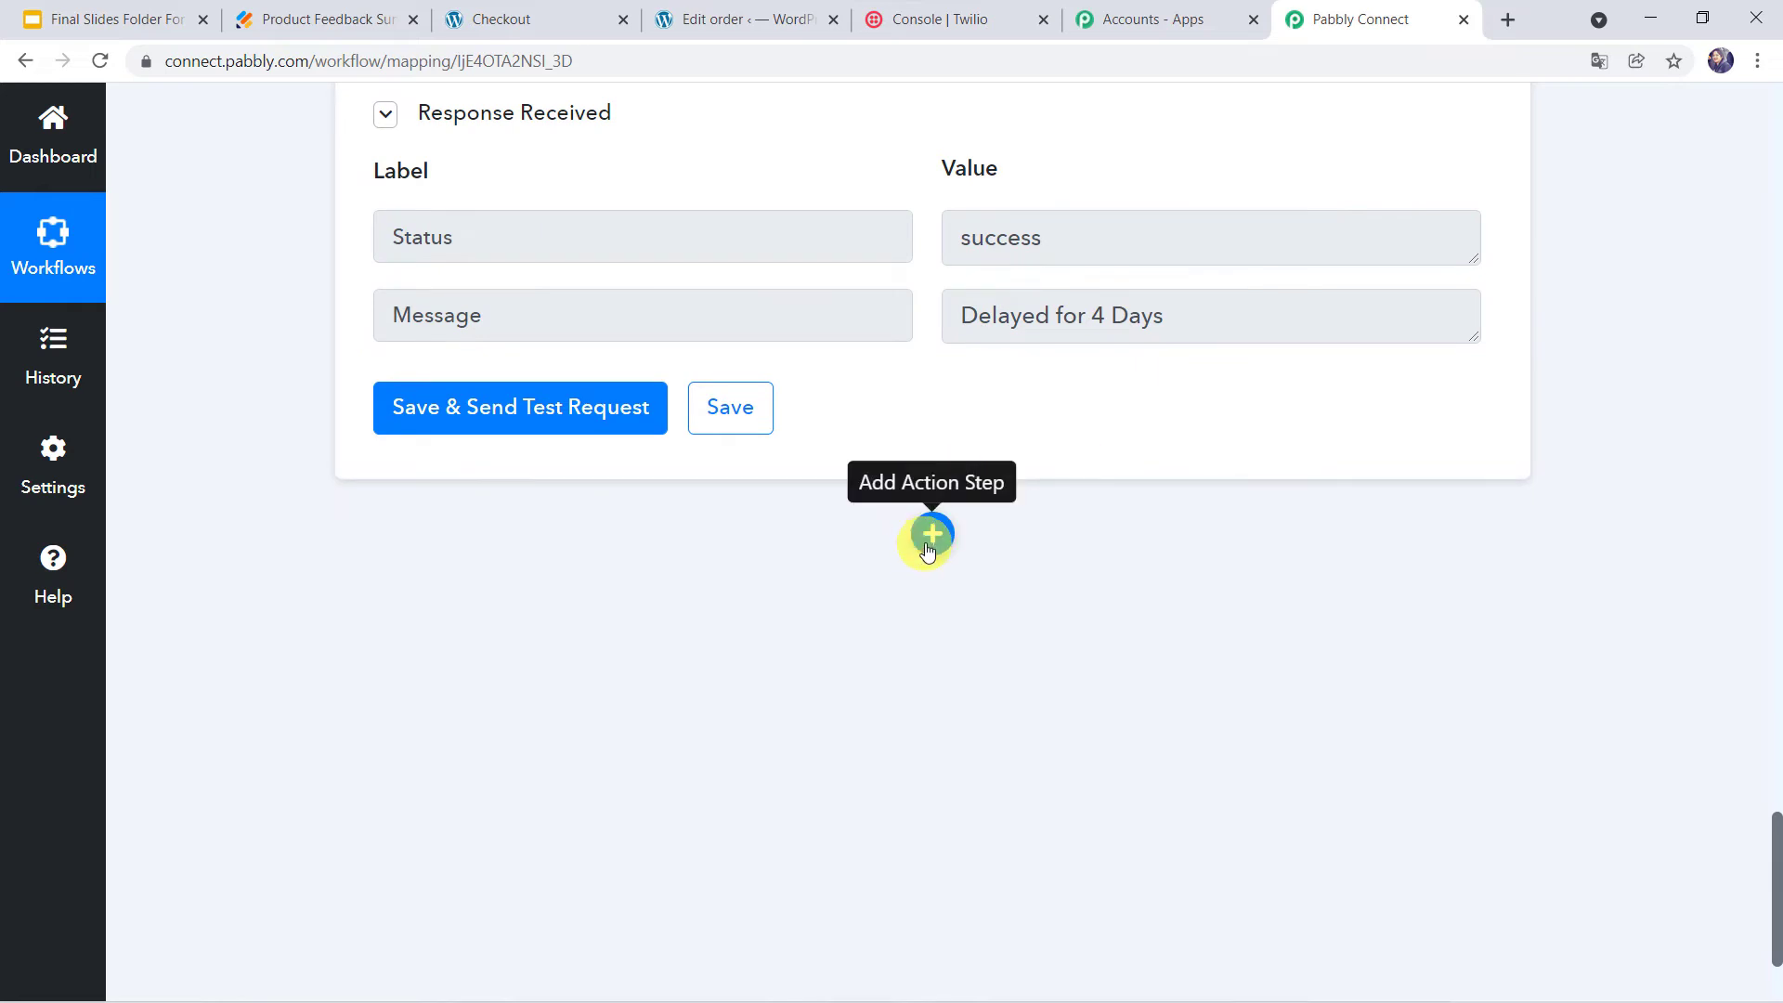
left_click(931, 536)
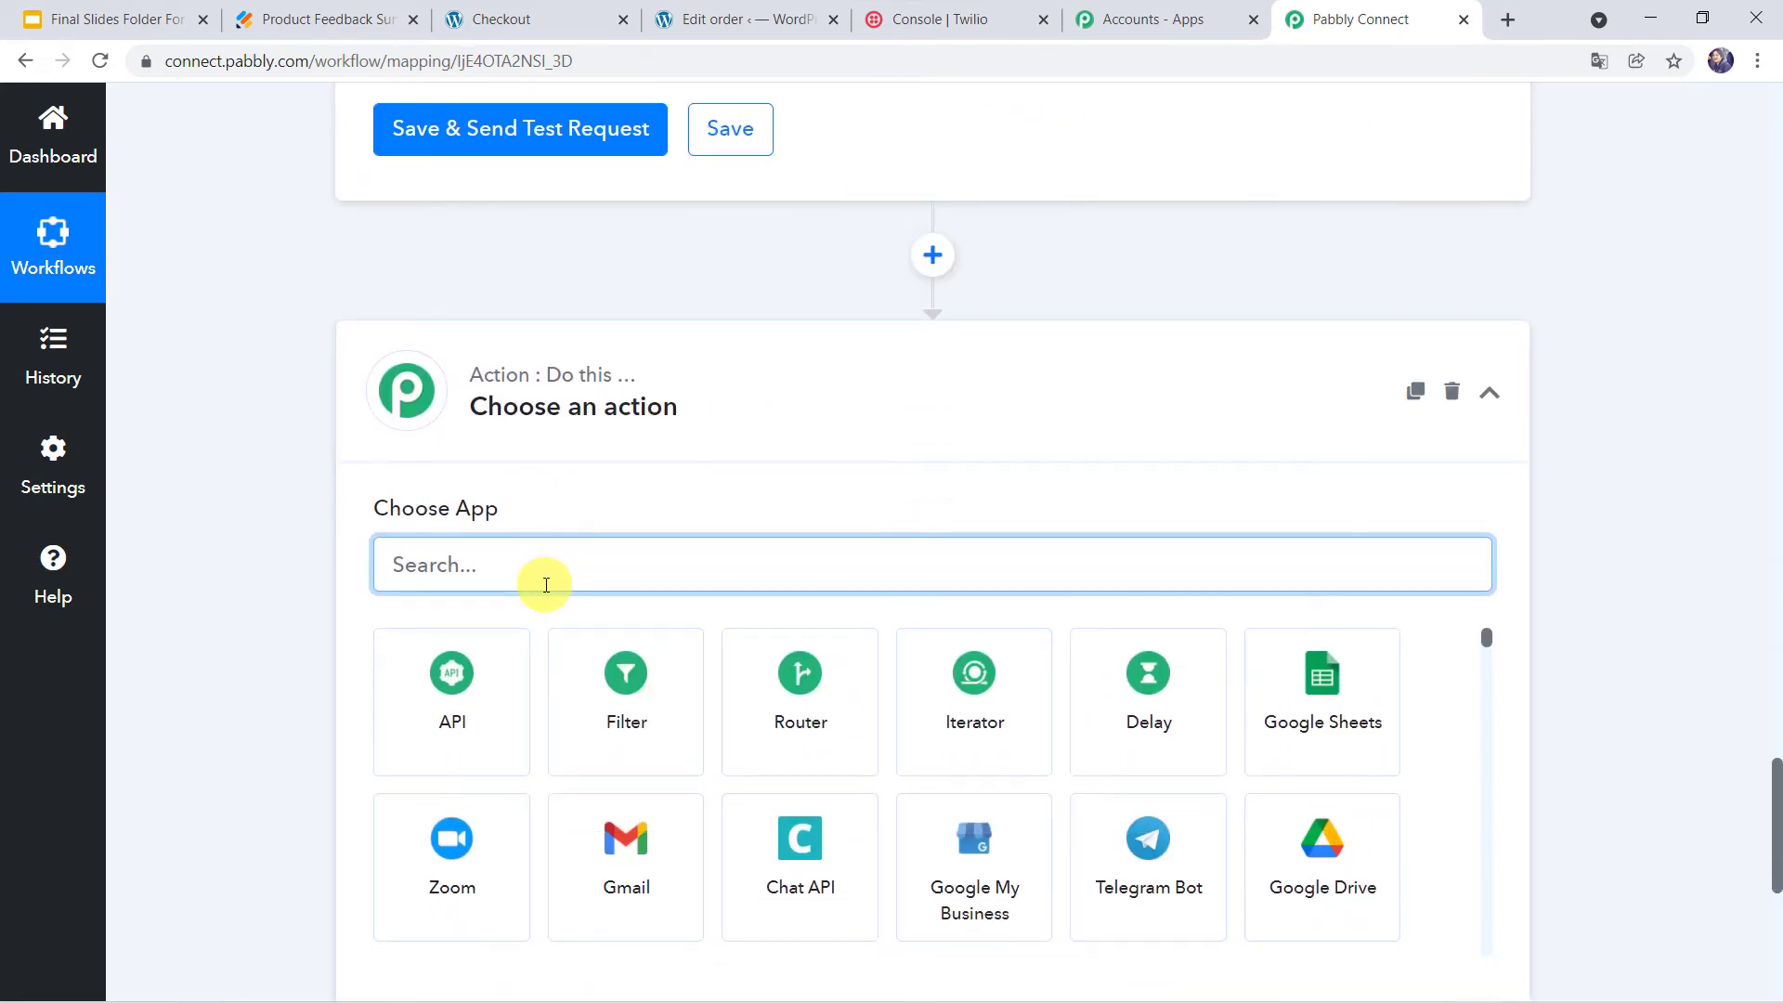
type("twi")
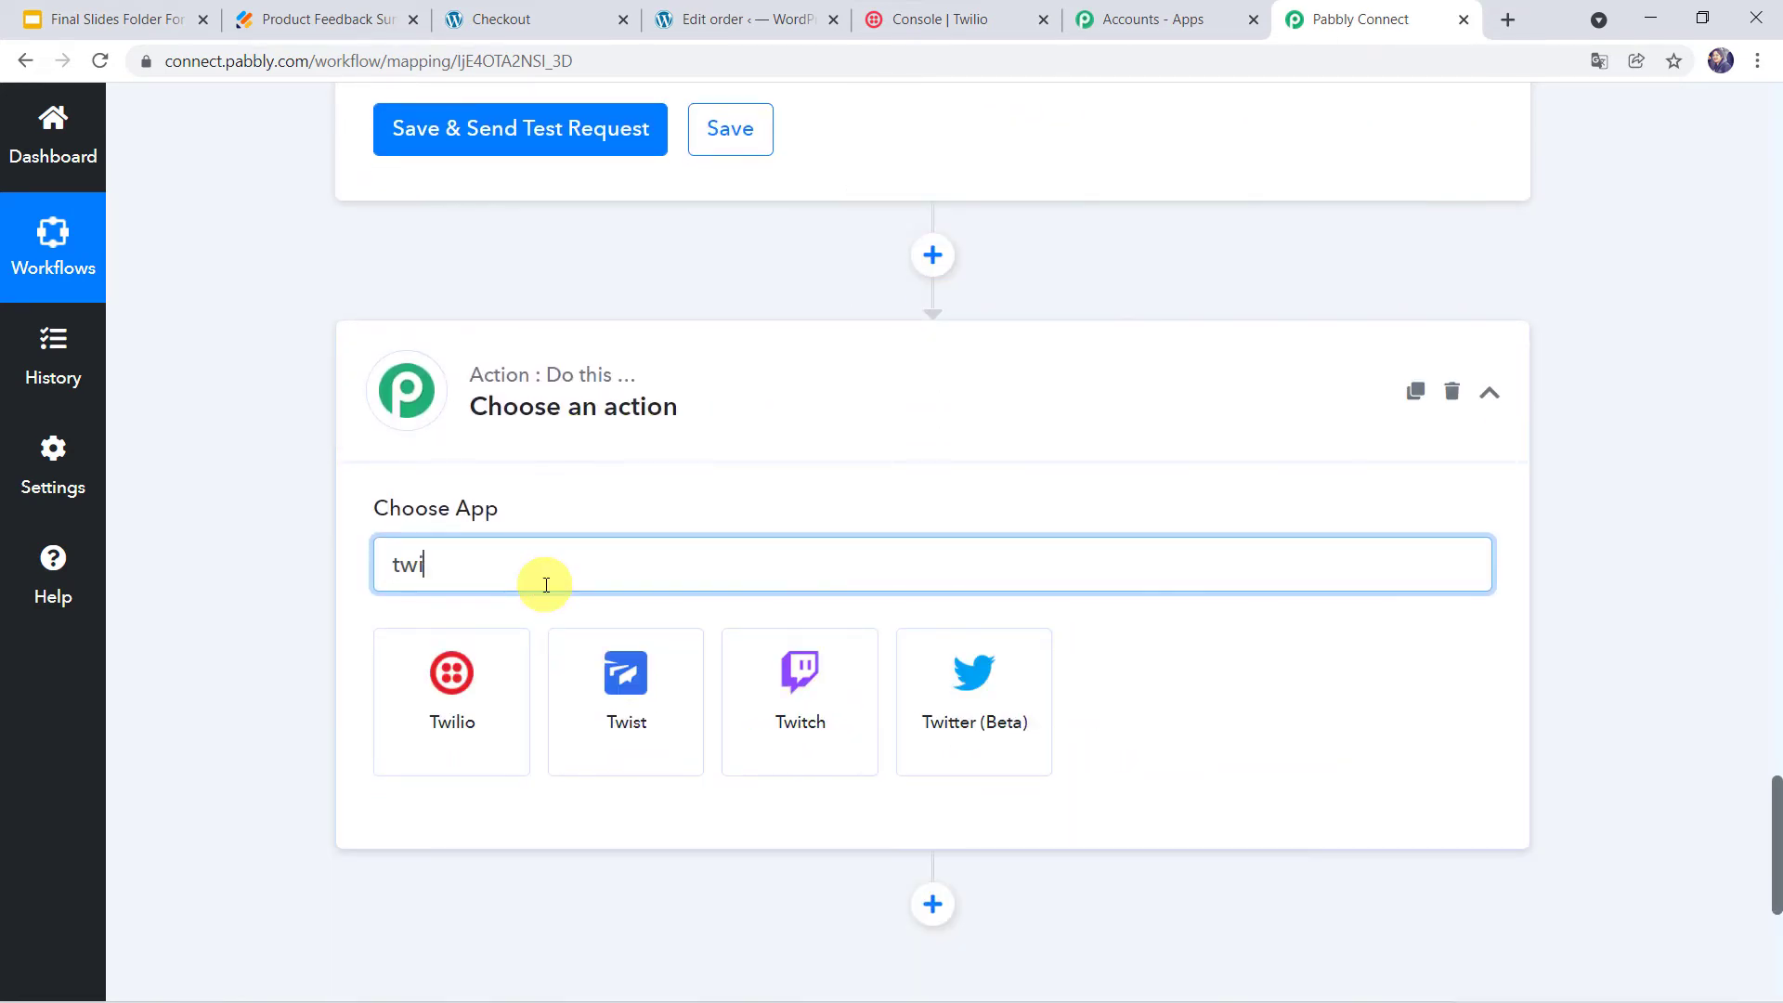
left_click(461, 754)
left_click(522, 548)
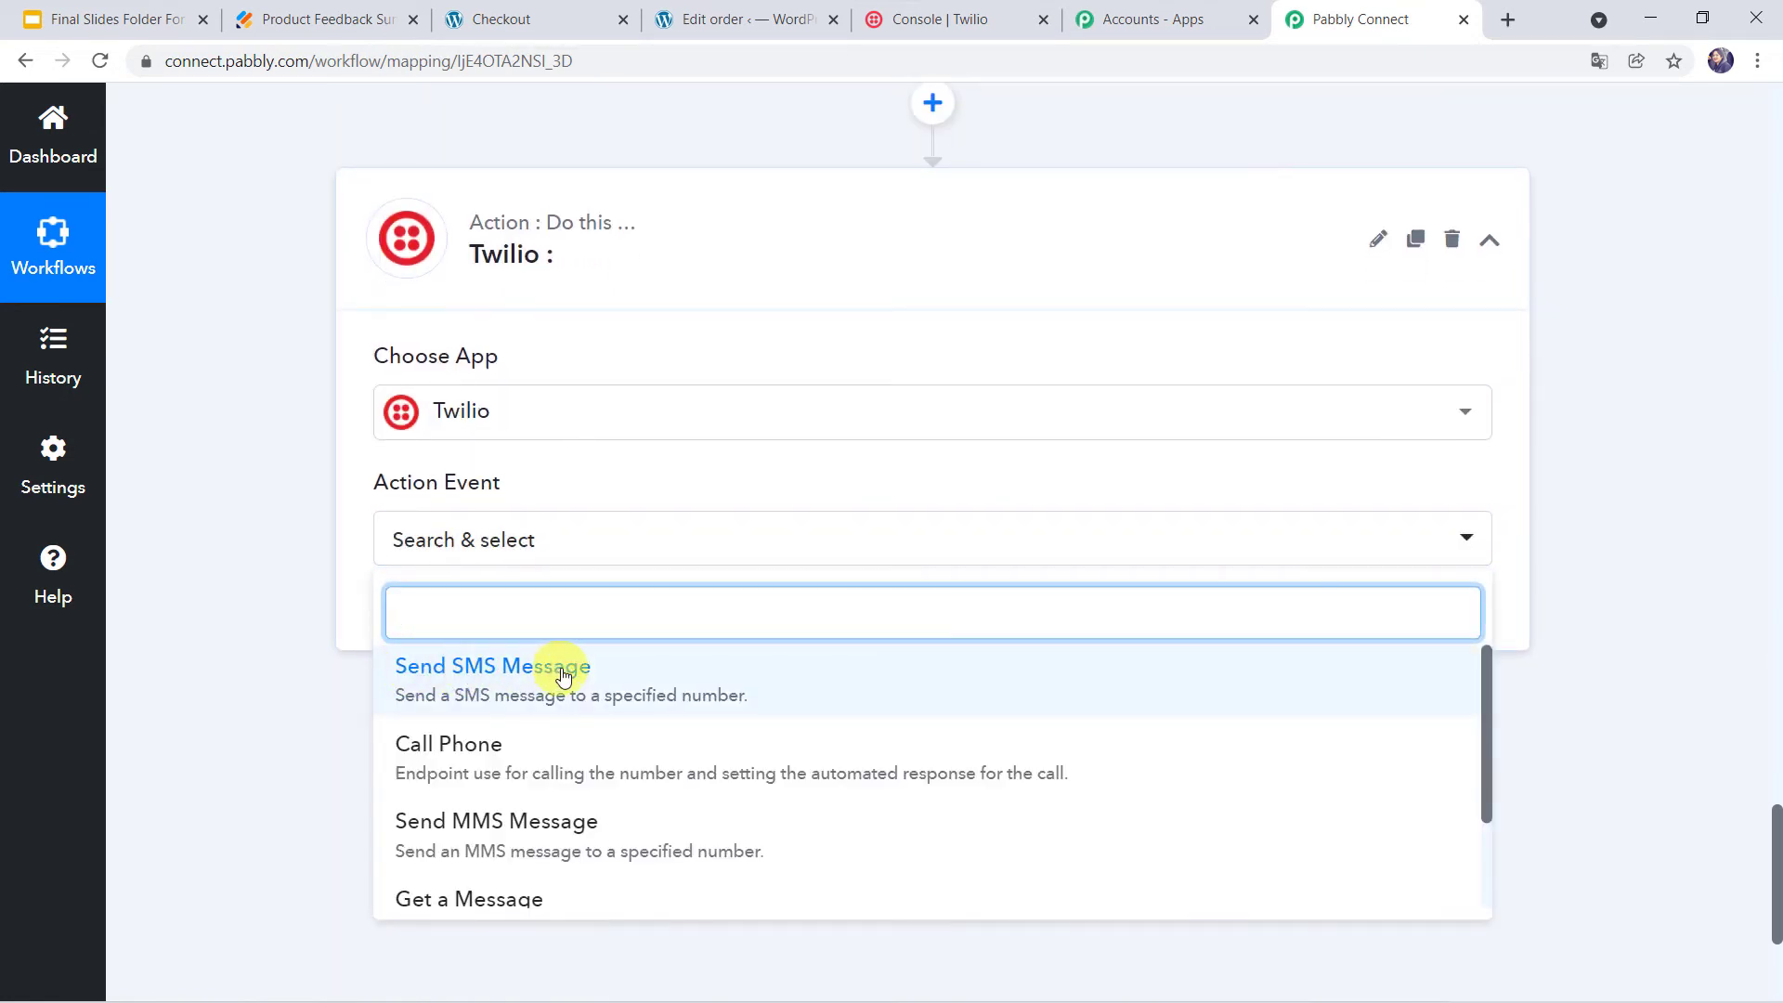
left_click(564, 670)
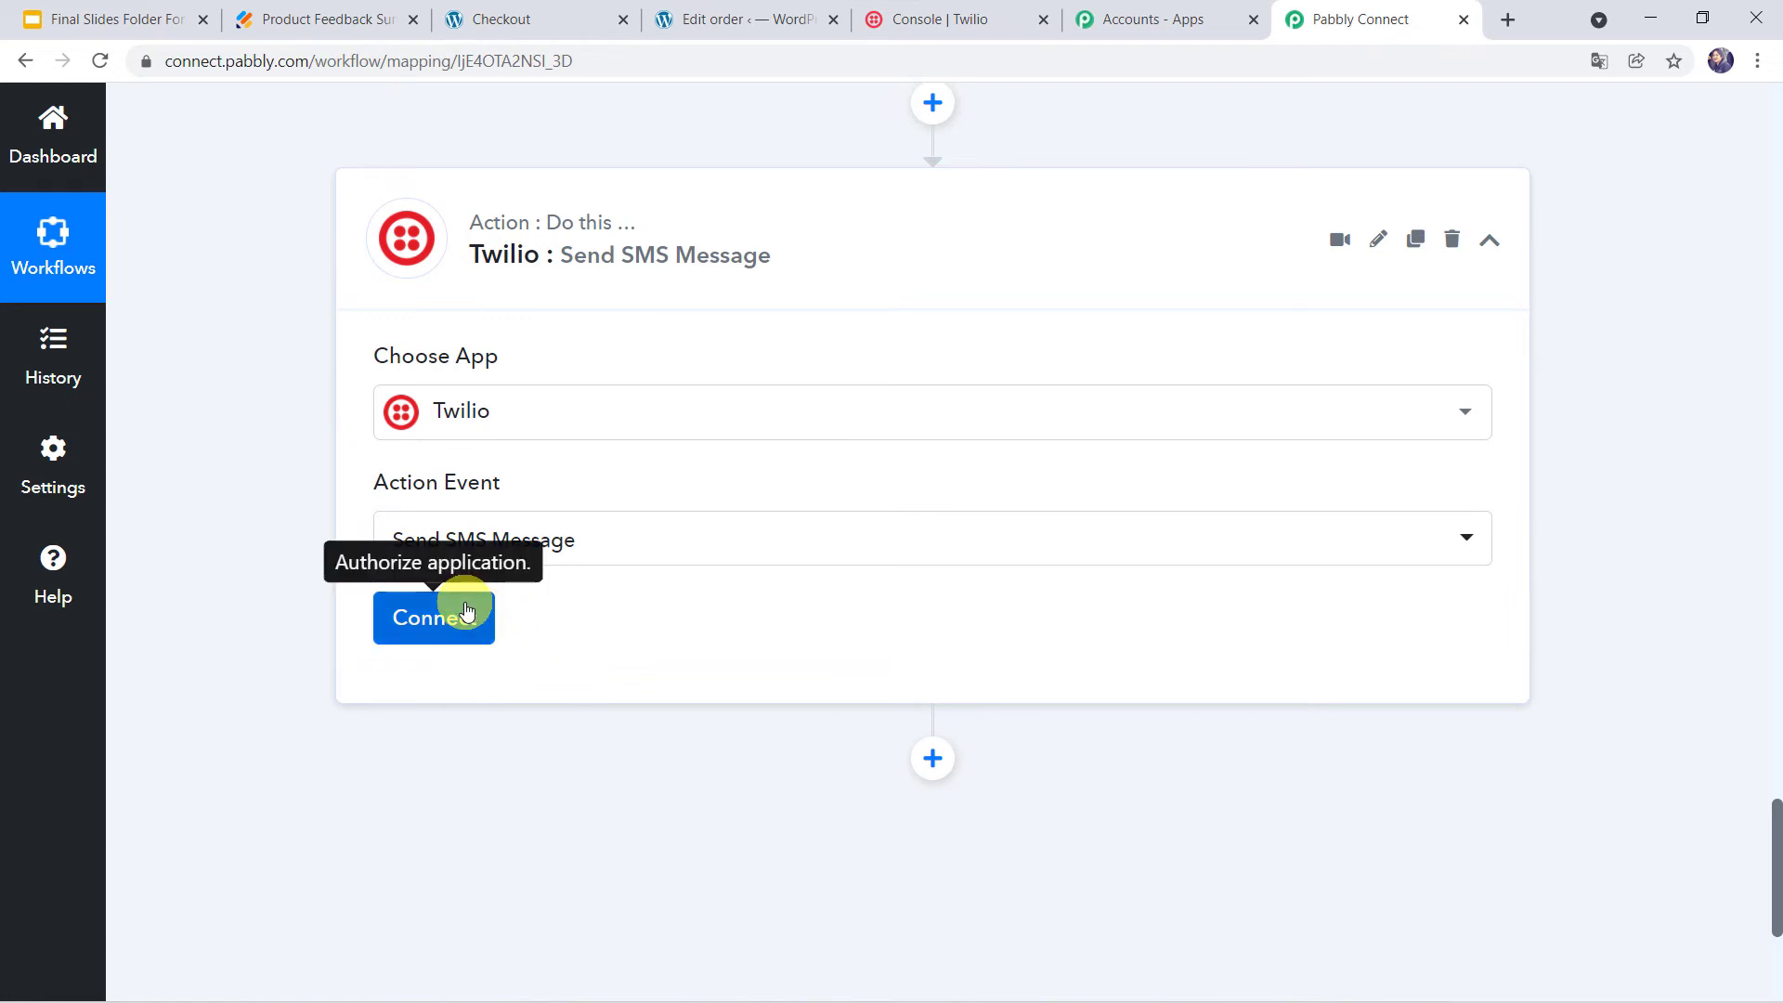
left_click(465, 611)
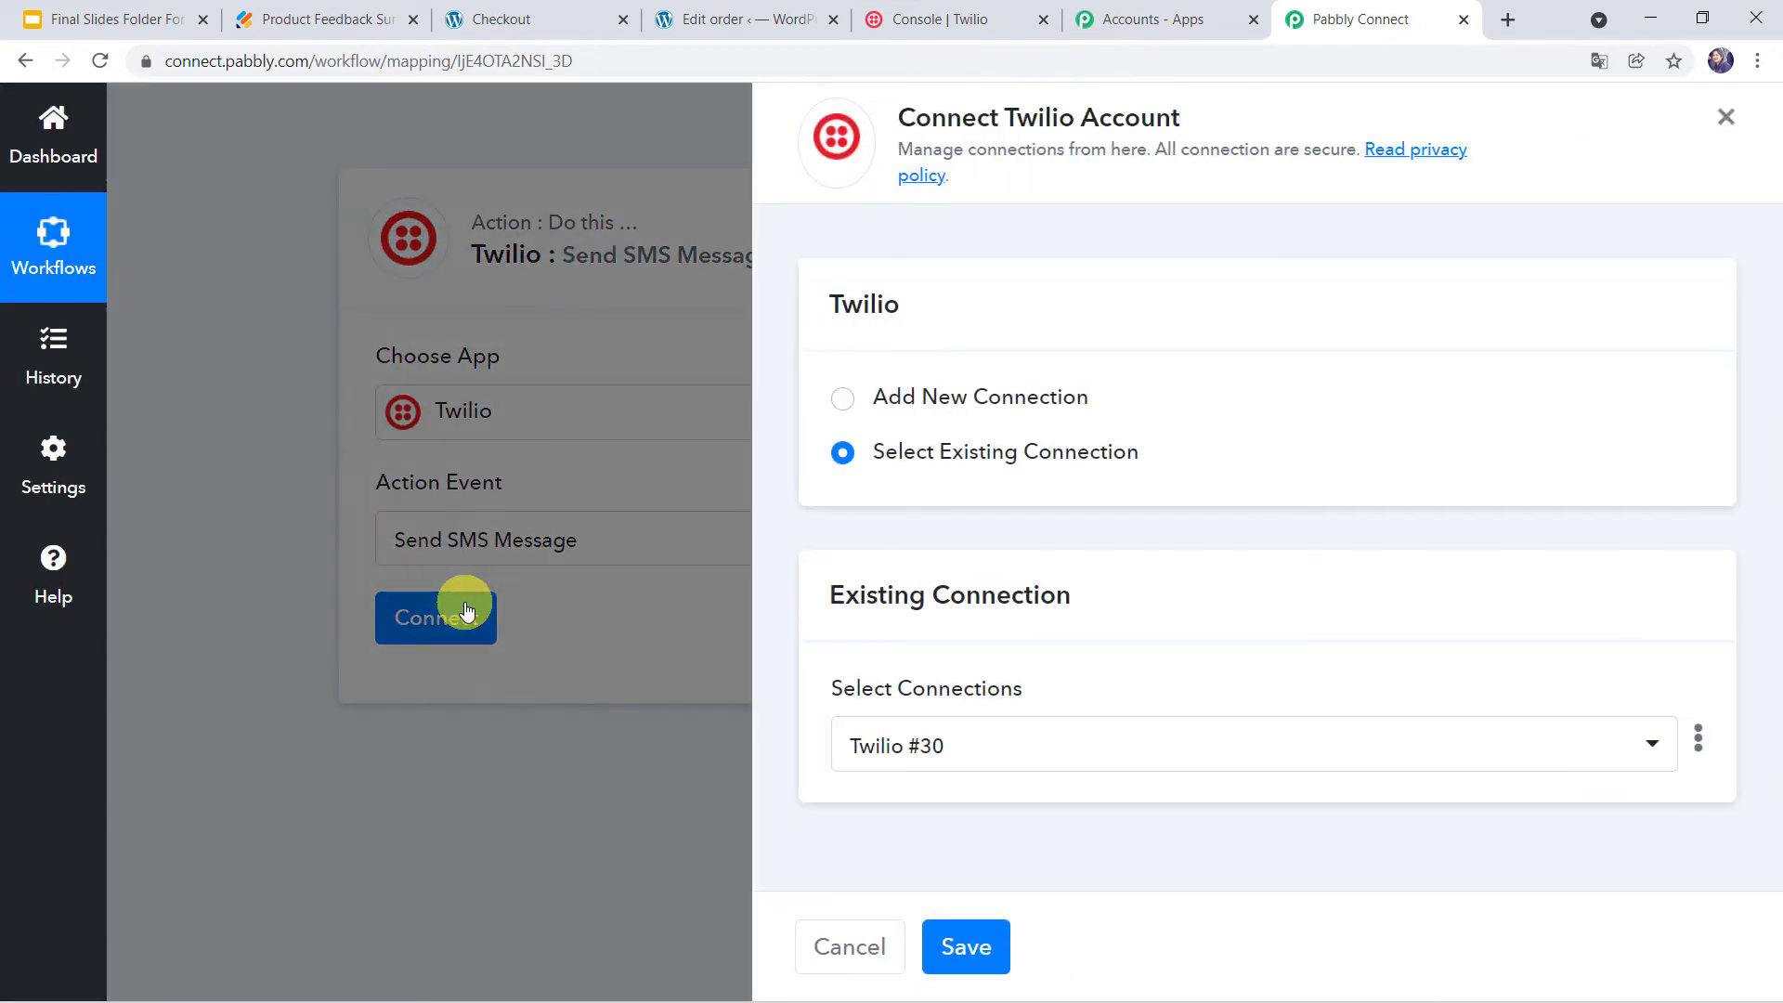
Step: Choose to add a new Twilio connection and copy the Account SID from the Twilio console
left_click(943, 396)
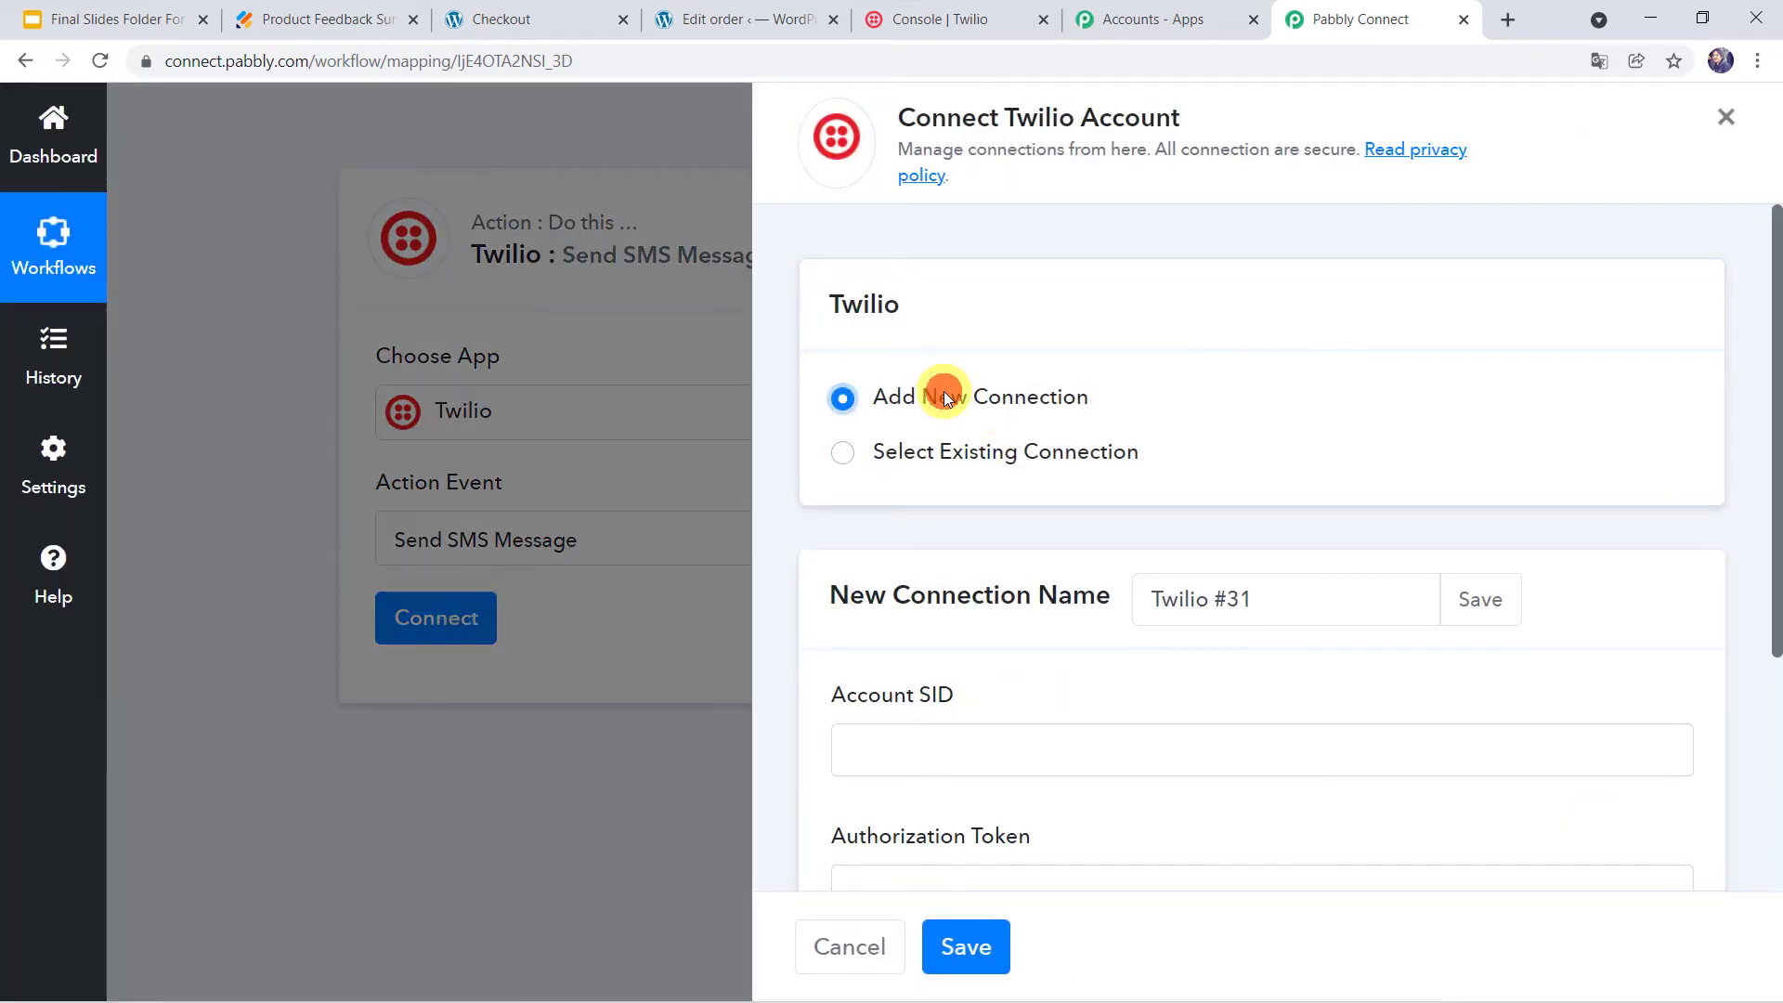
scroll(1123, 542, "down", 3)
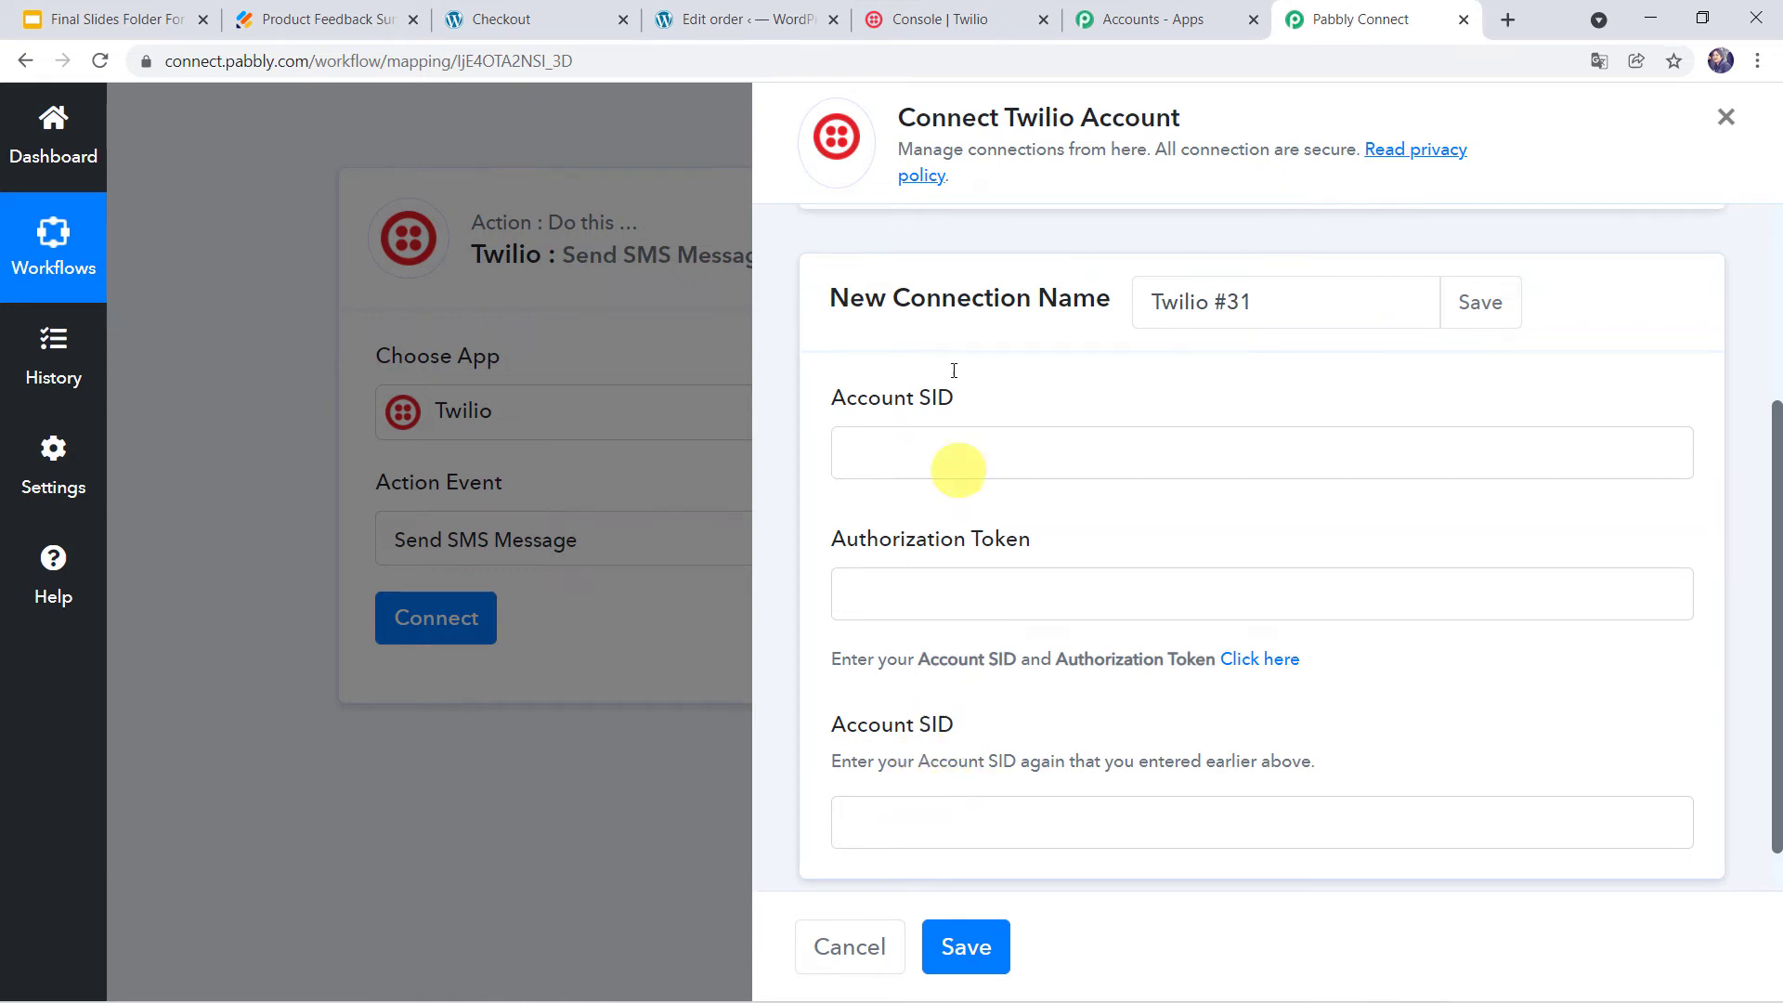
left_click(965, 21)
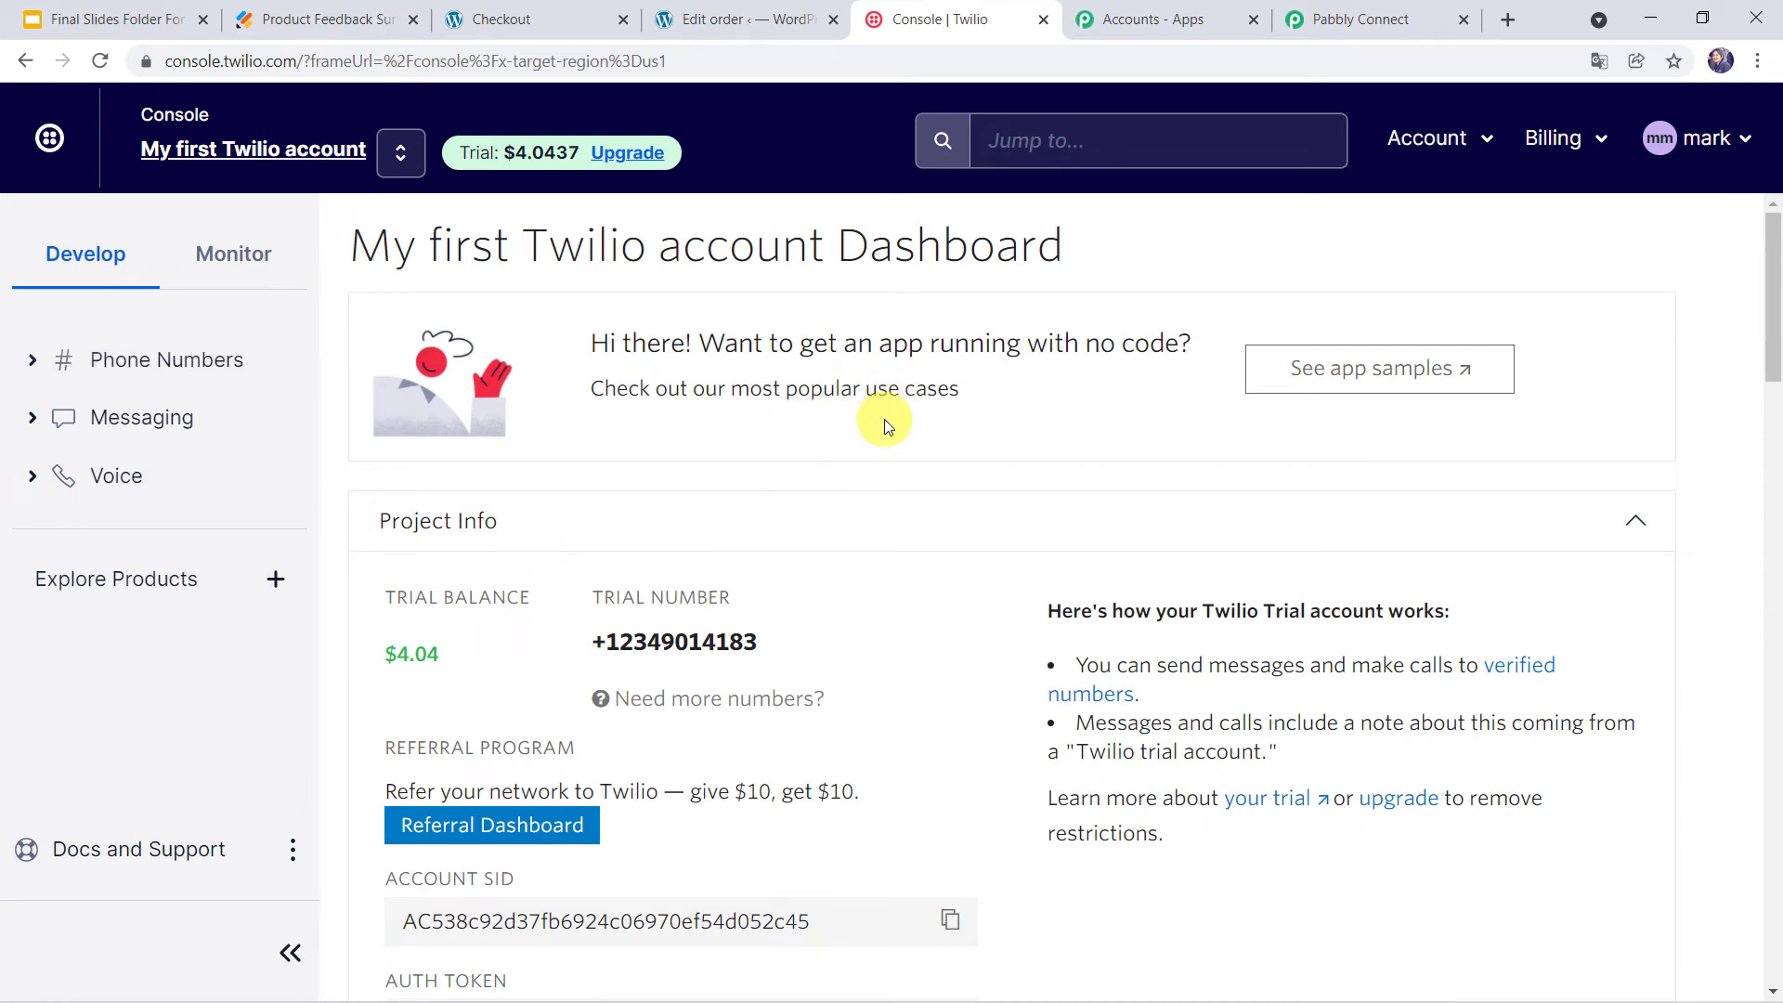
scroll(737, 746, "down", 4)
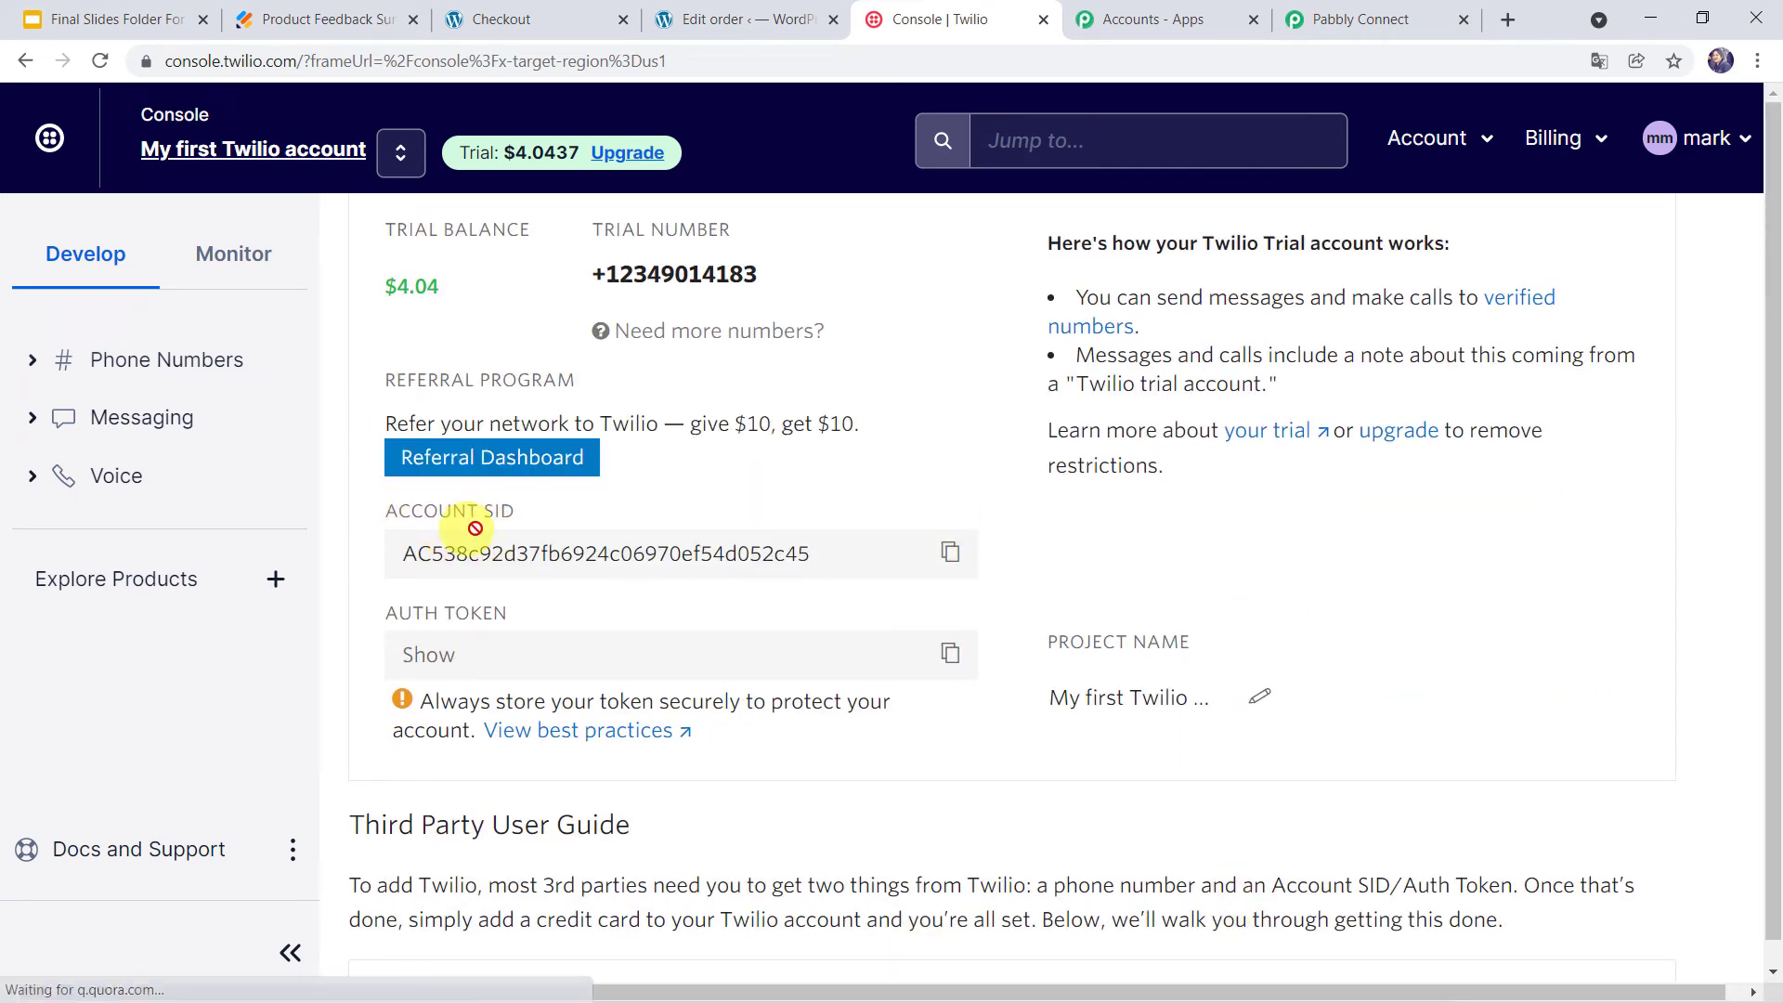
left_click(949, 551)
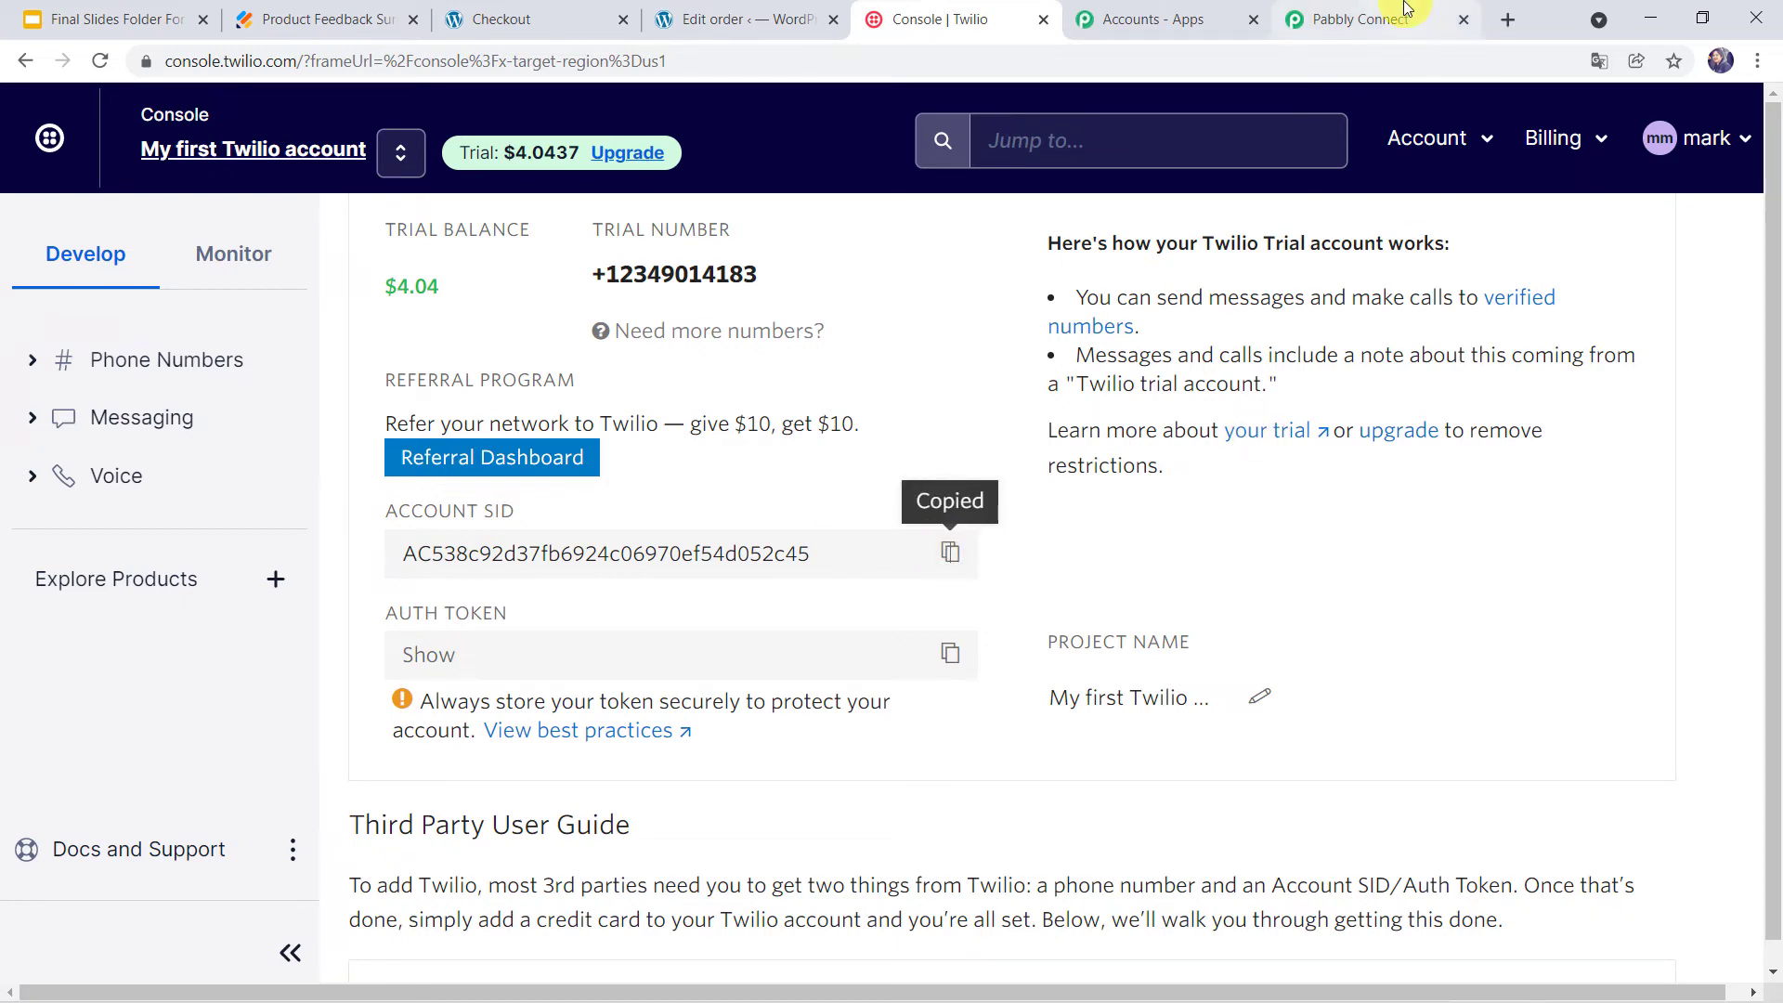
Step: Paste the copied Account SID into both Account SID fields of the new connection in Pabbly Connect
left_click(1318, 18)
left_click(952, 441)
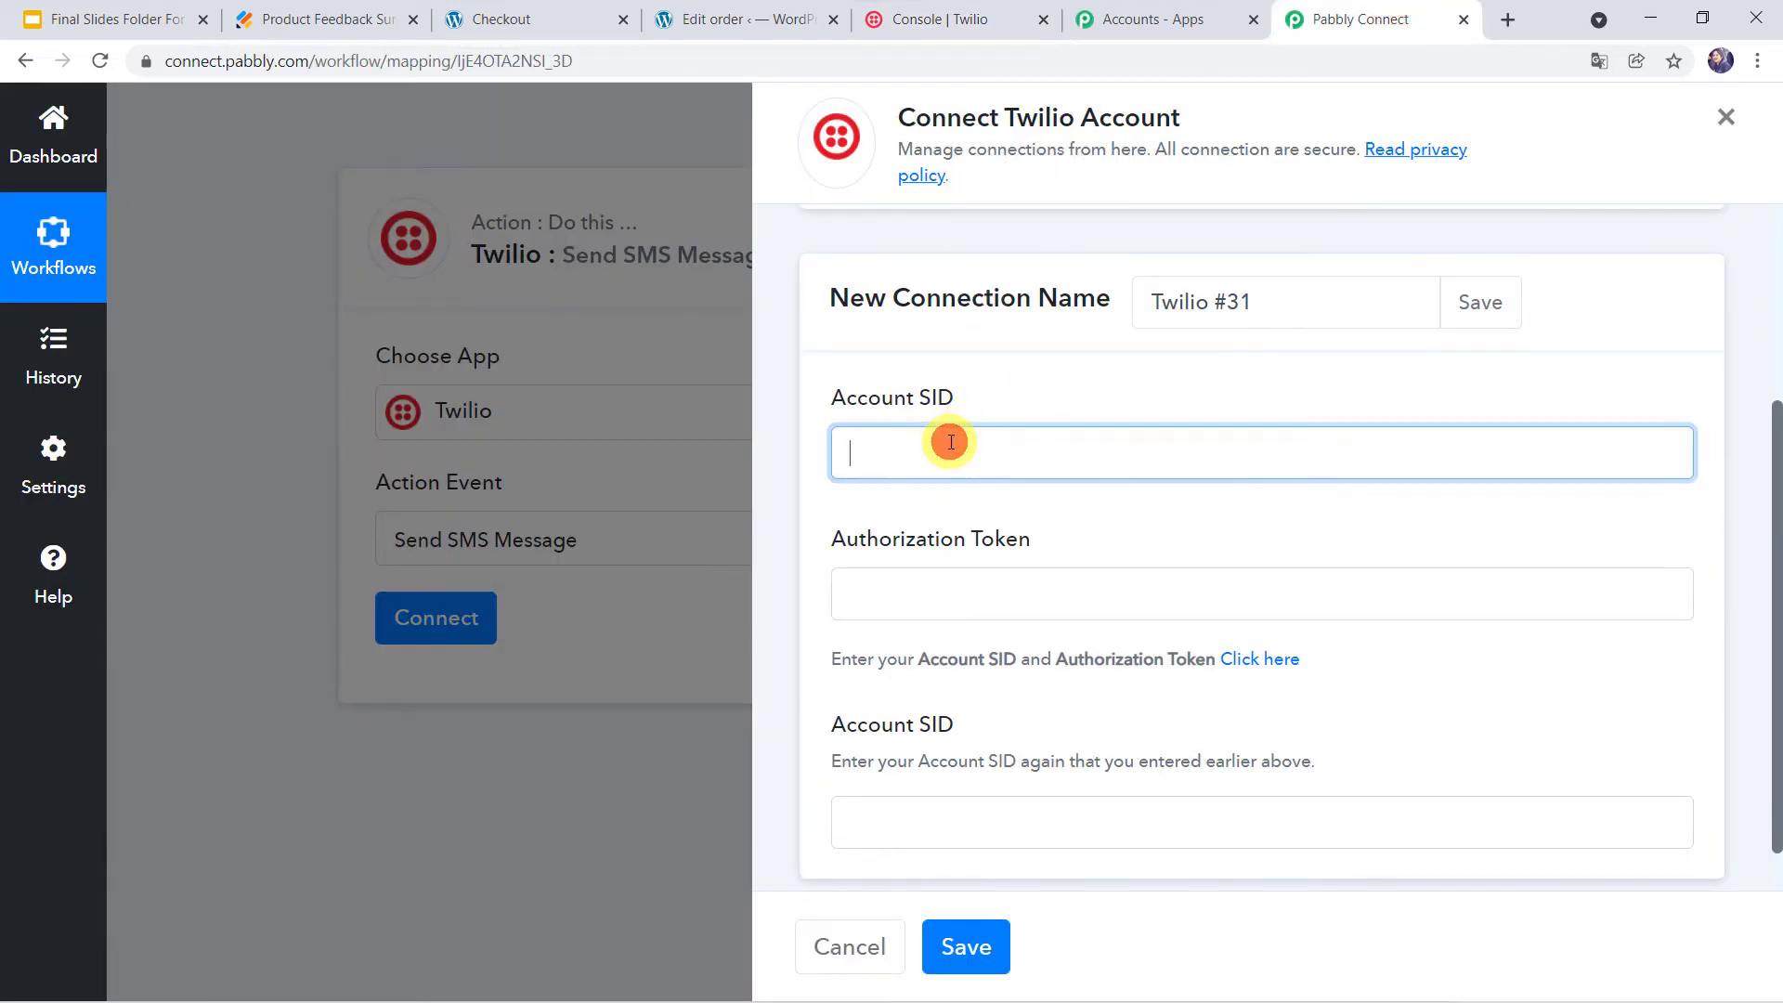
right_click(950, 442)
left_click(1007, 624)
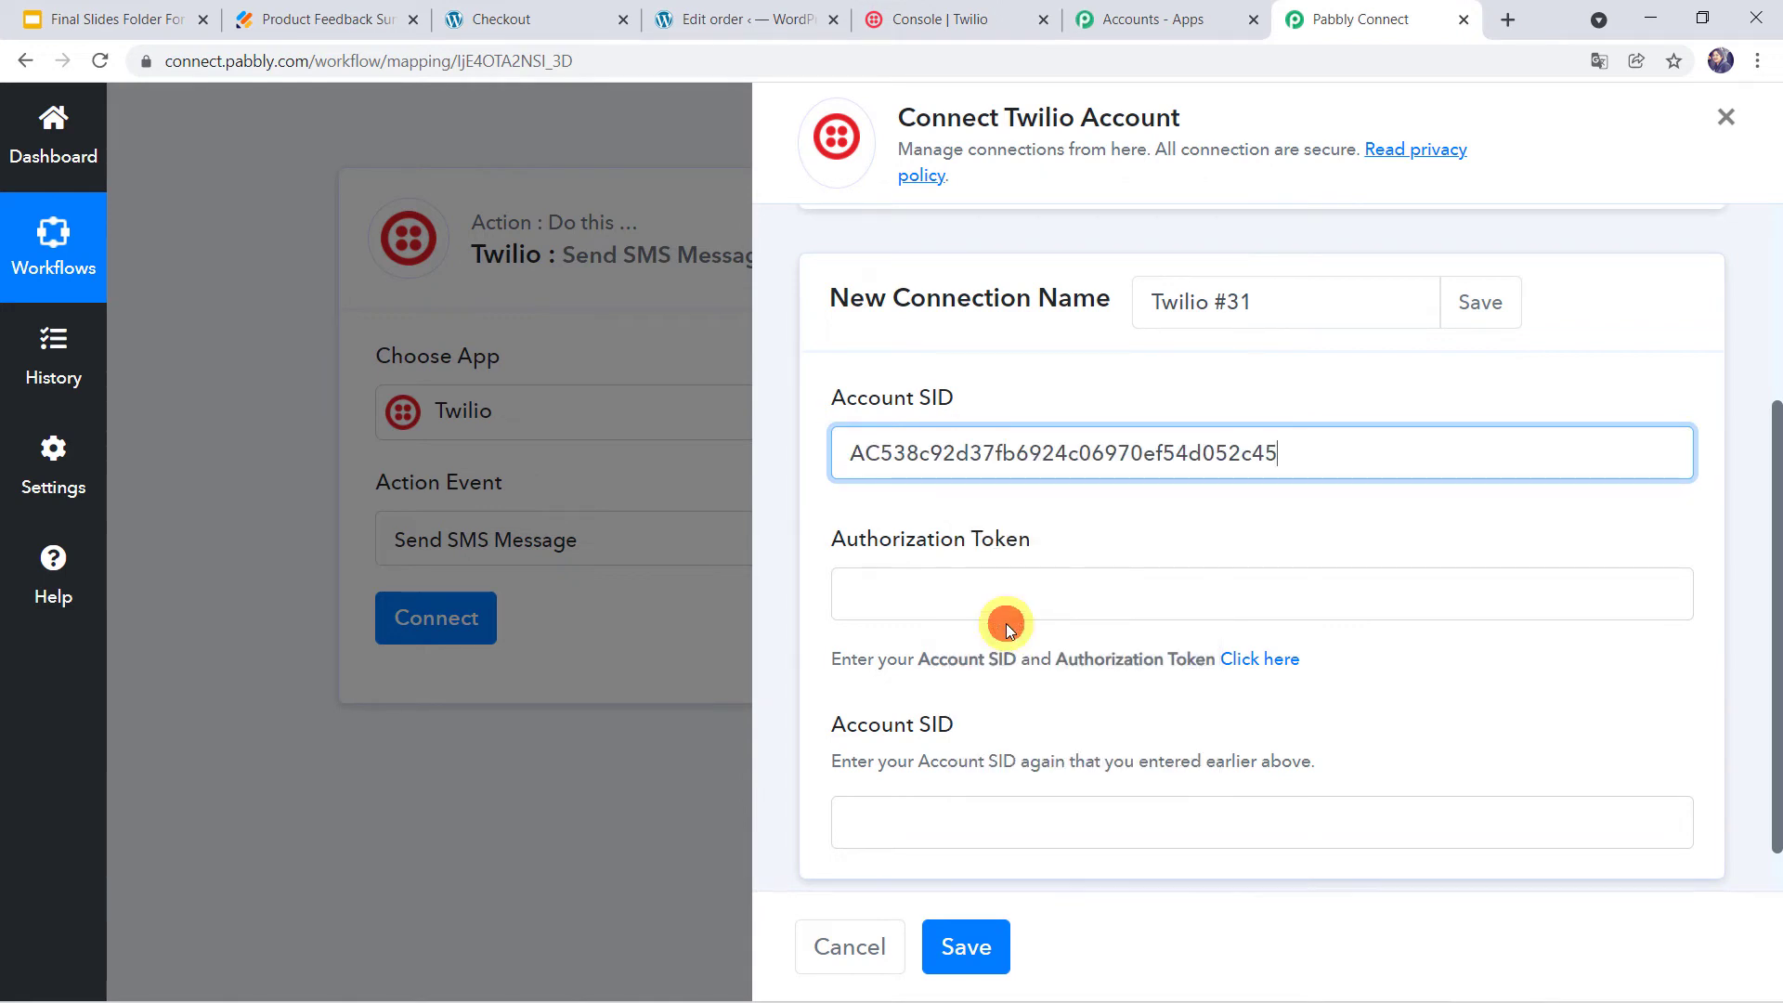
left_click(902, 810)
right_click(901, 811)
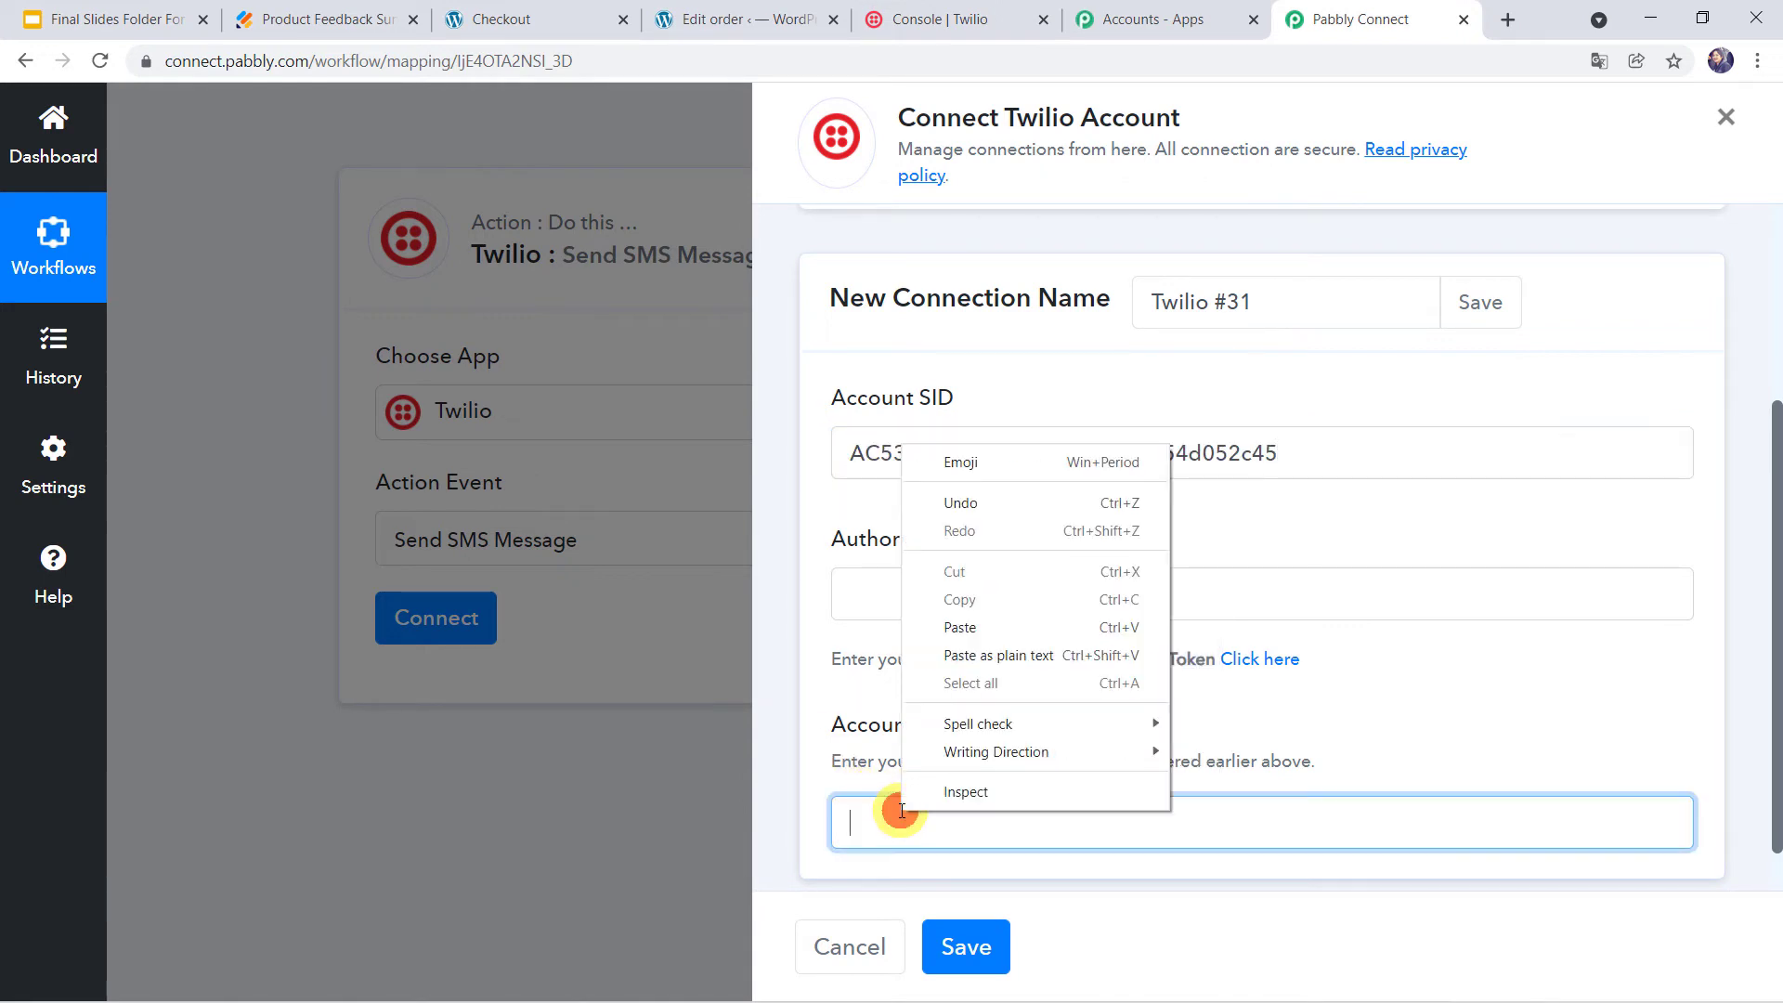
left_click(1001, 632)
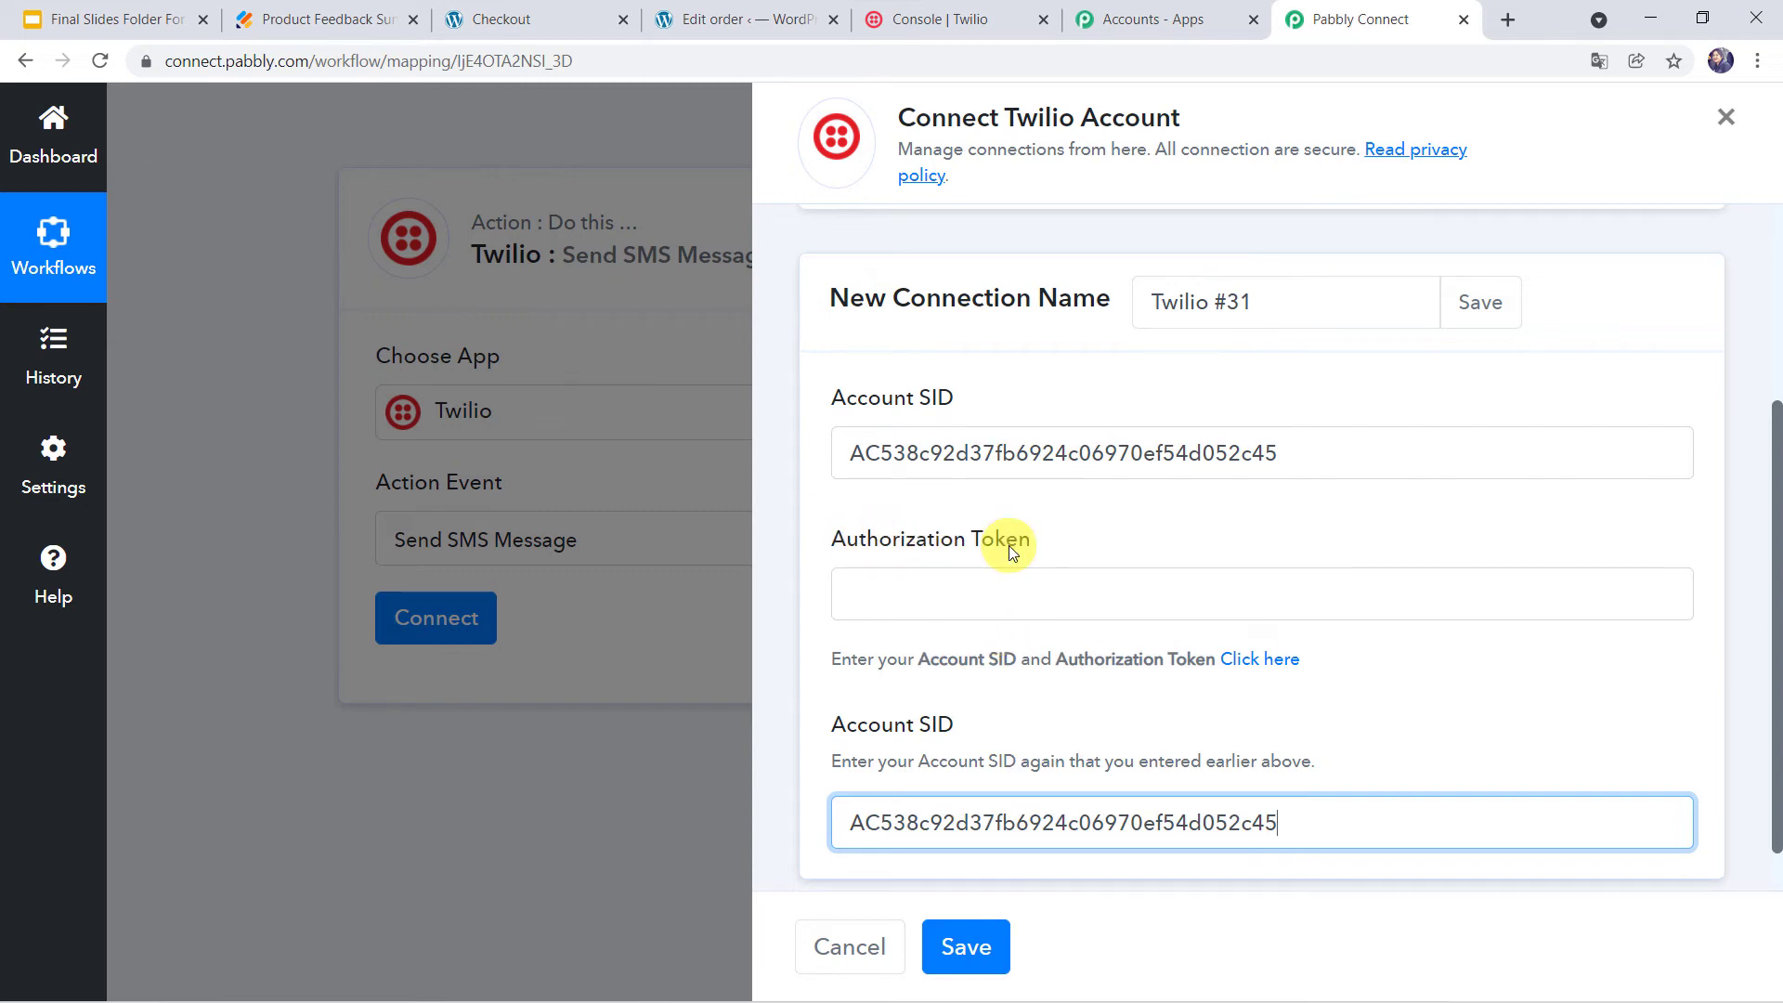
Step: Copy the auth token from the Twilio console into the connection's Authorization Token field and save the connection
left_click(927, 24)
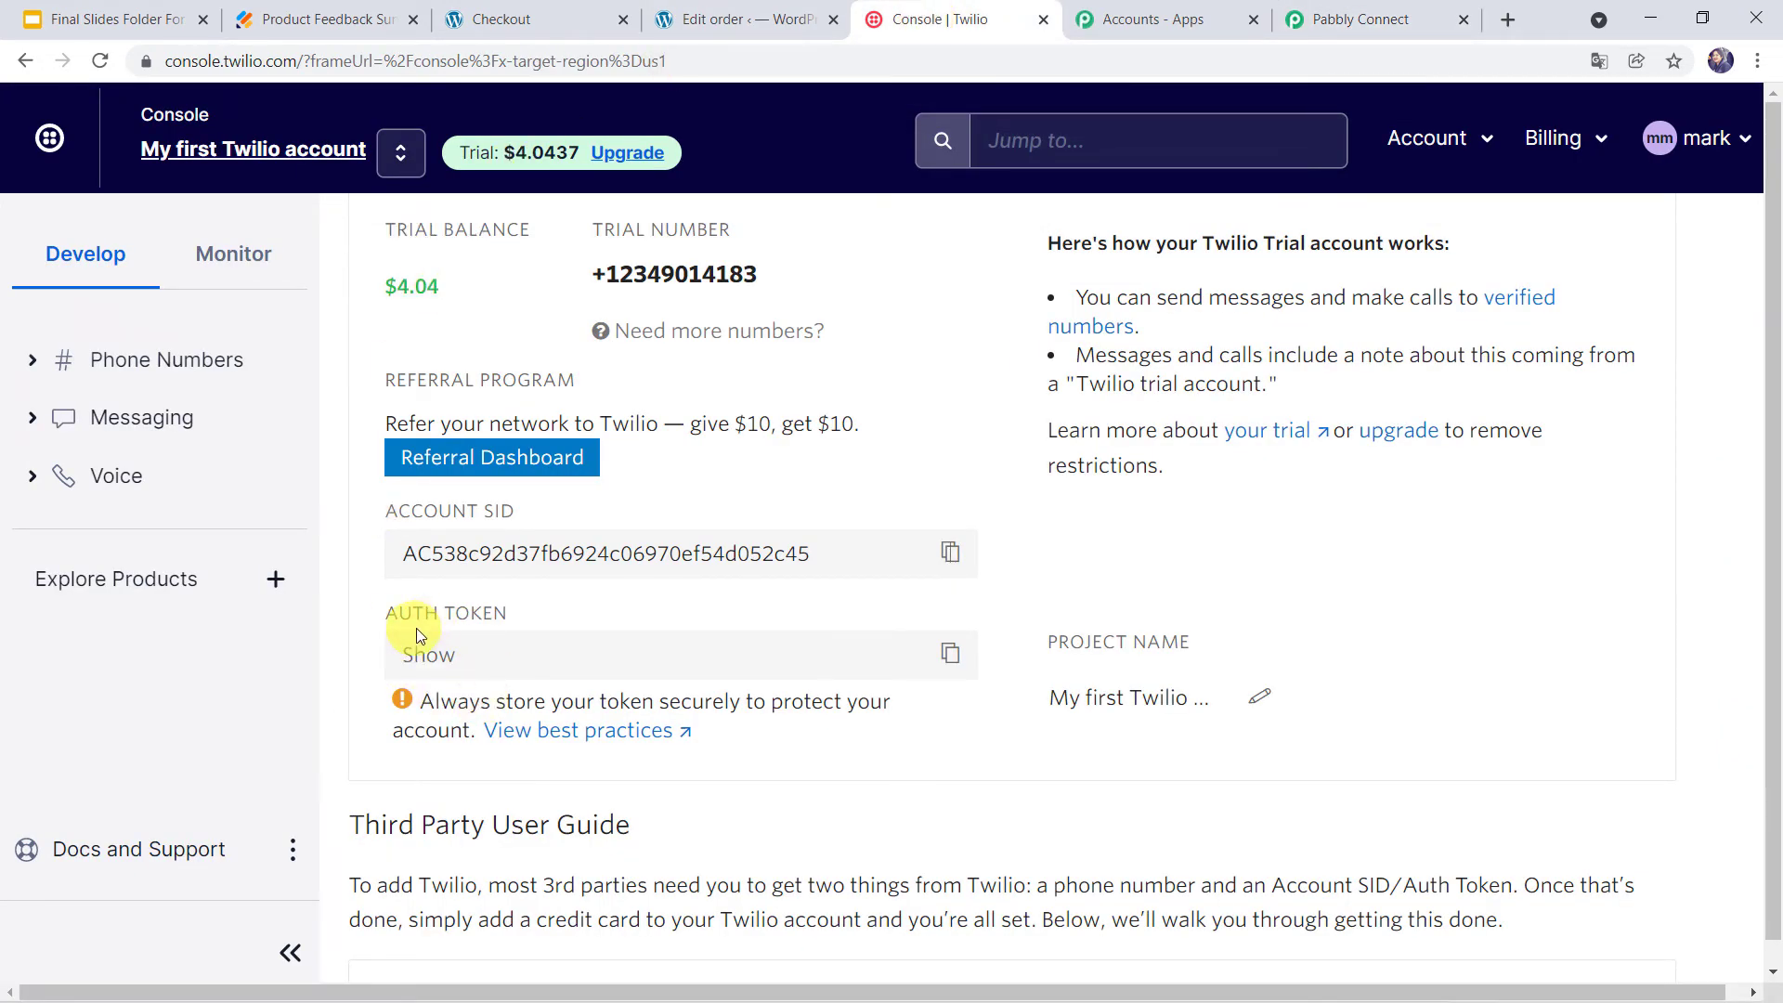
left_click(947, 656)
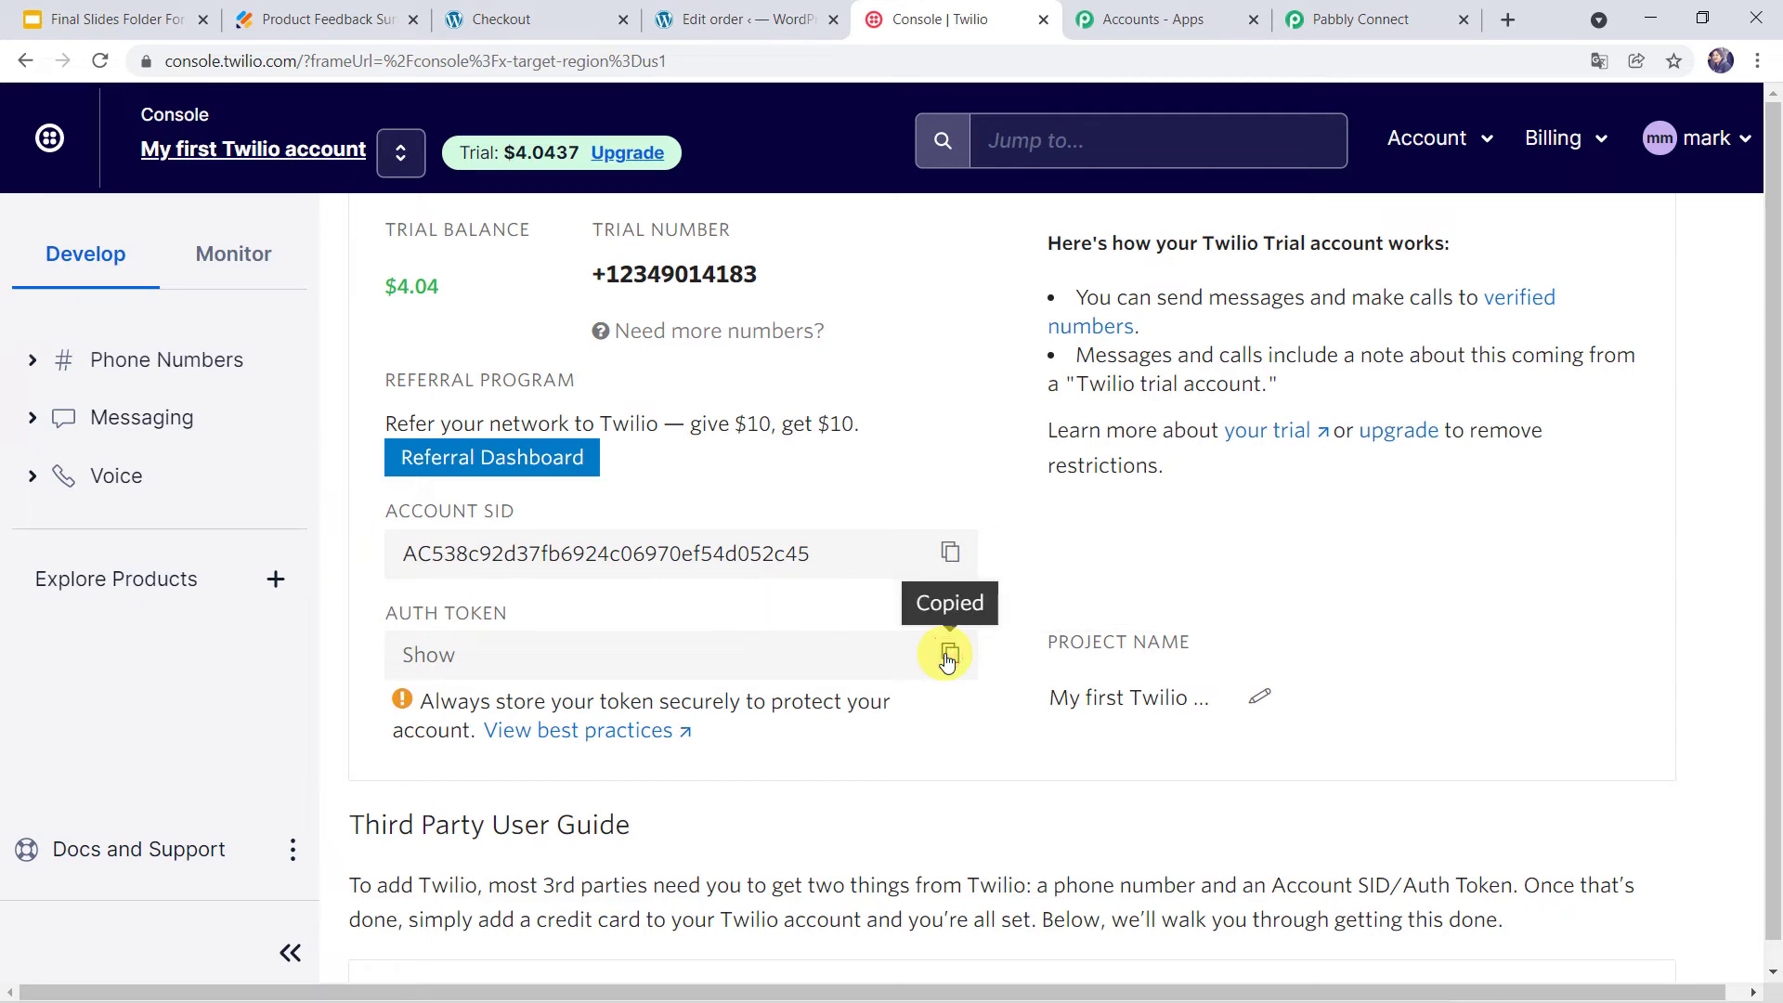
left_click(1379, 19)
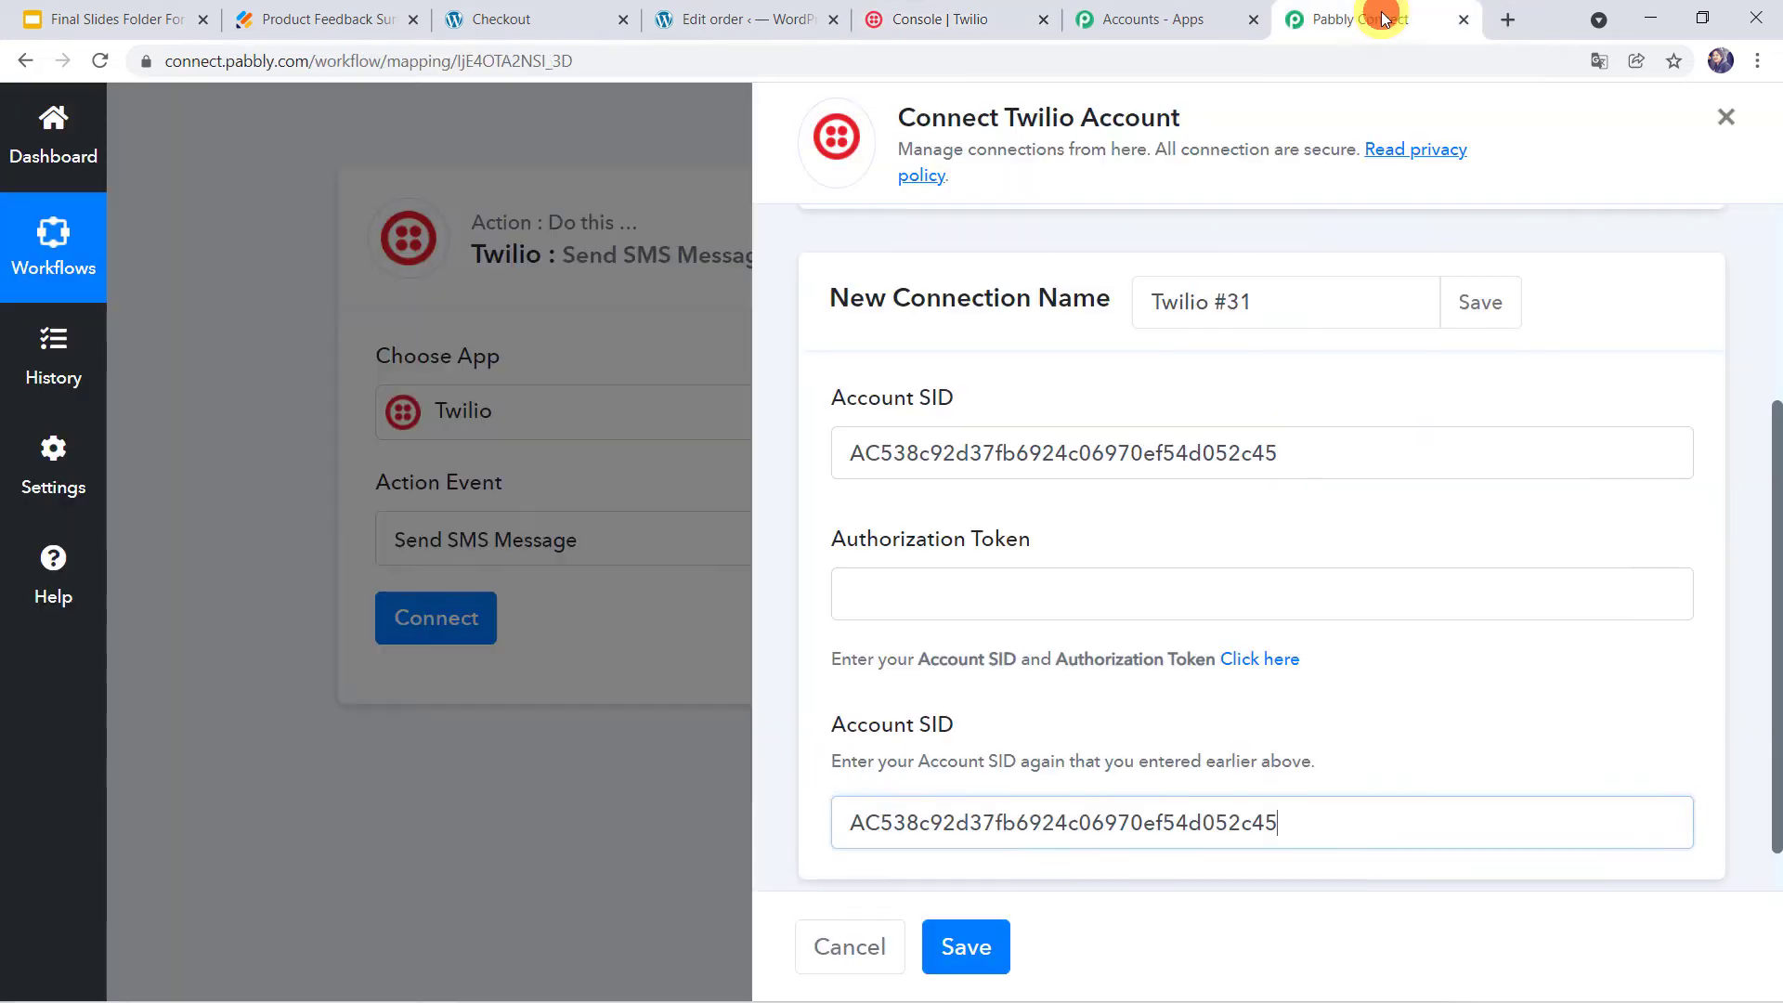
left_click(930, 594)
right_click(930, 594)
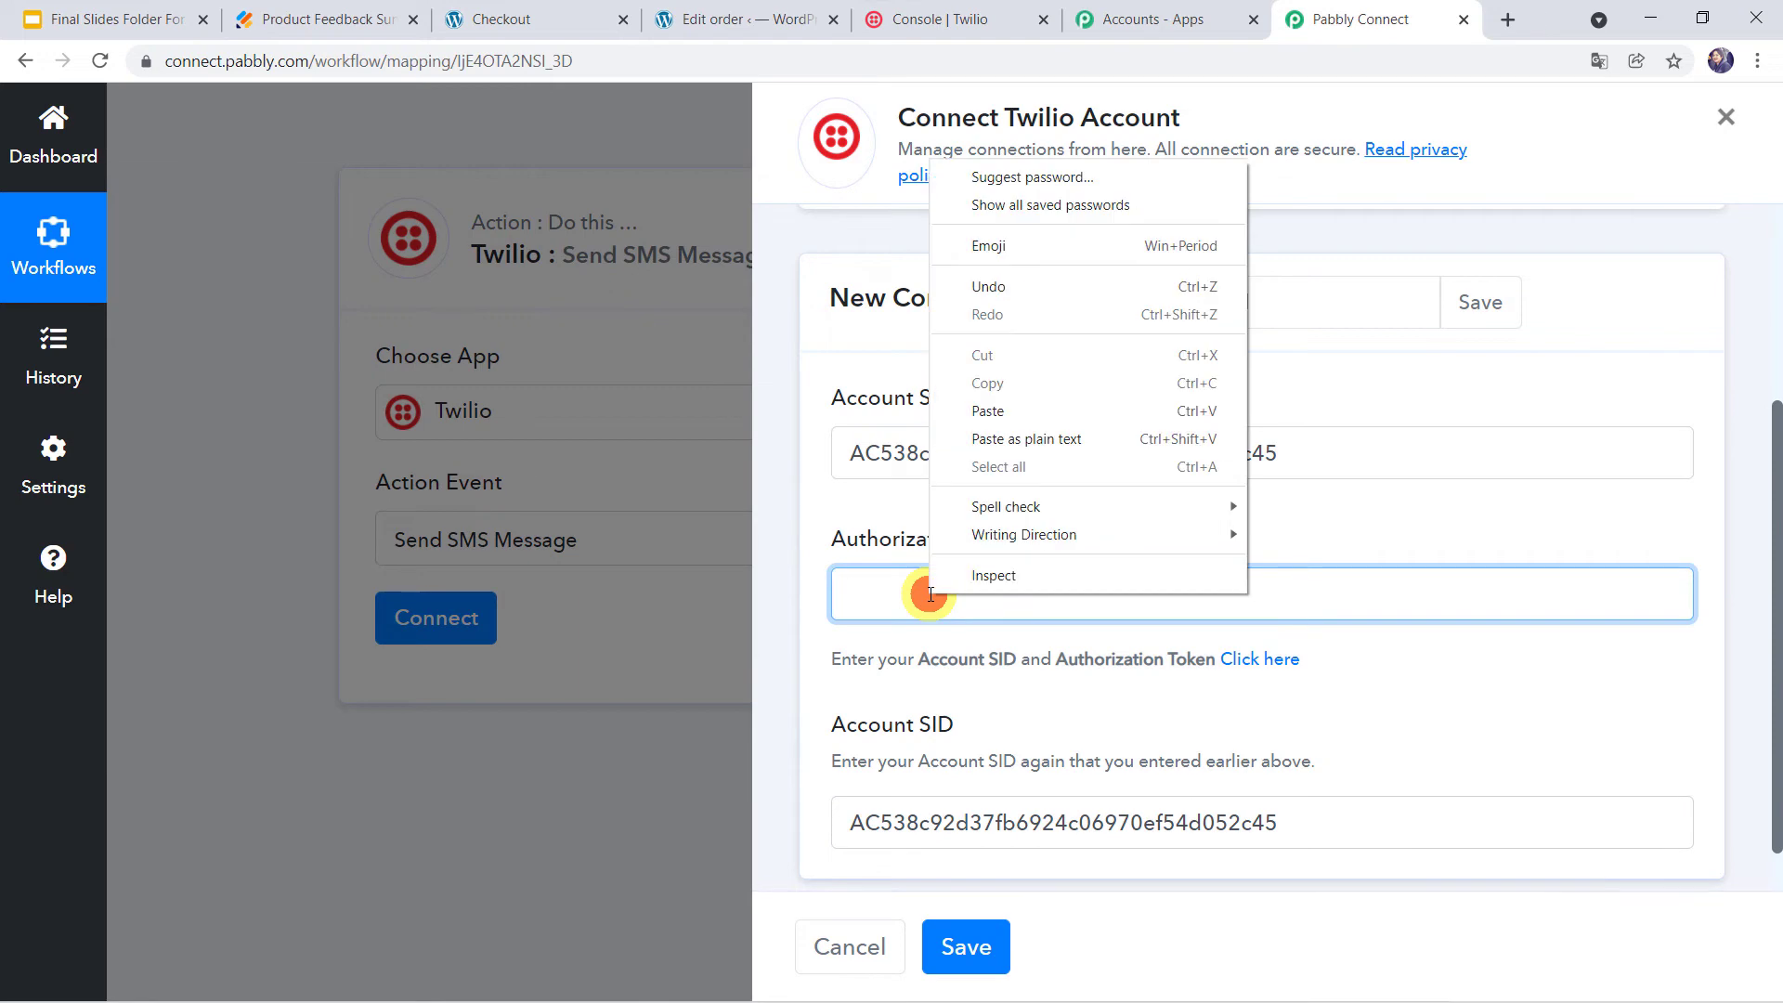
left_click(995, 409)
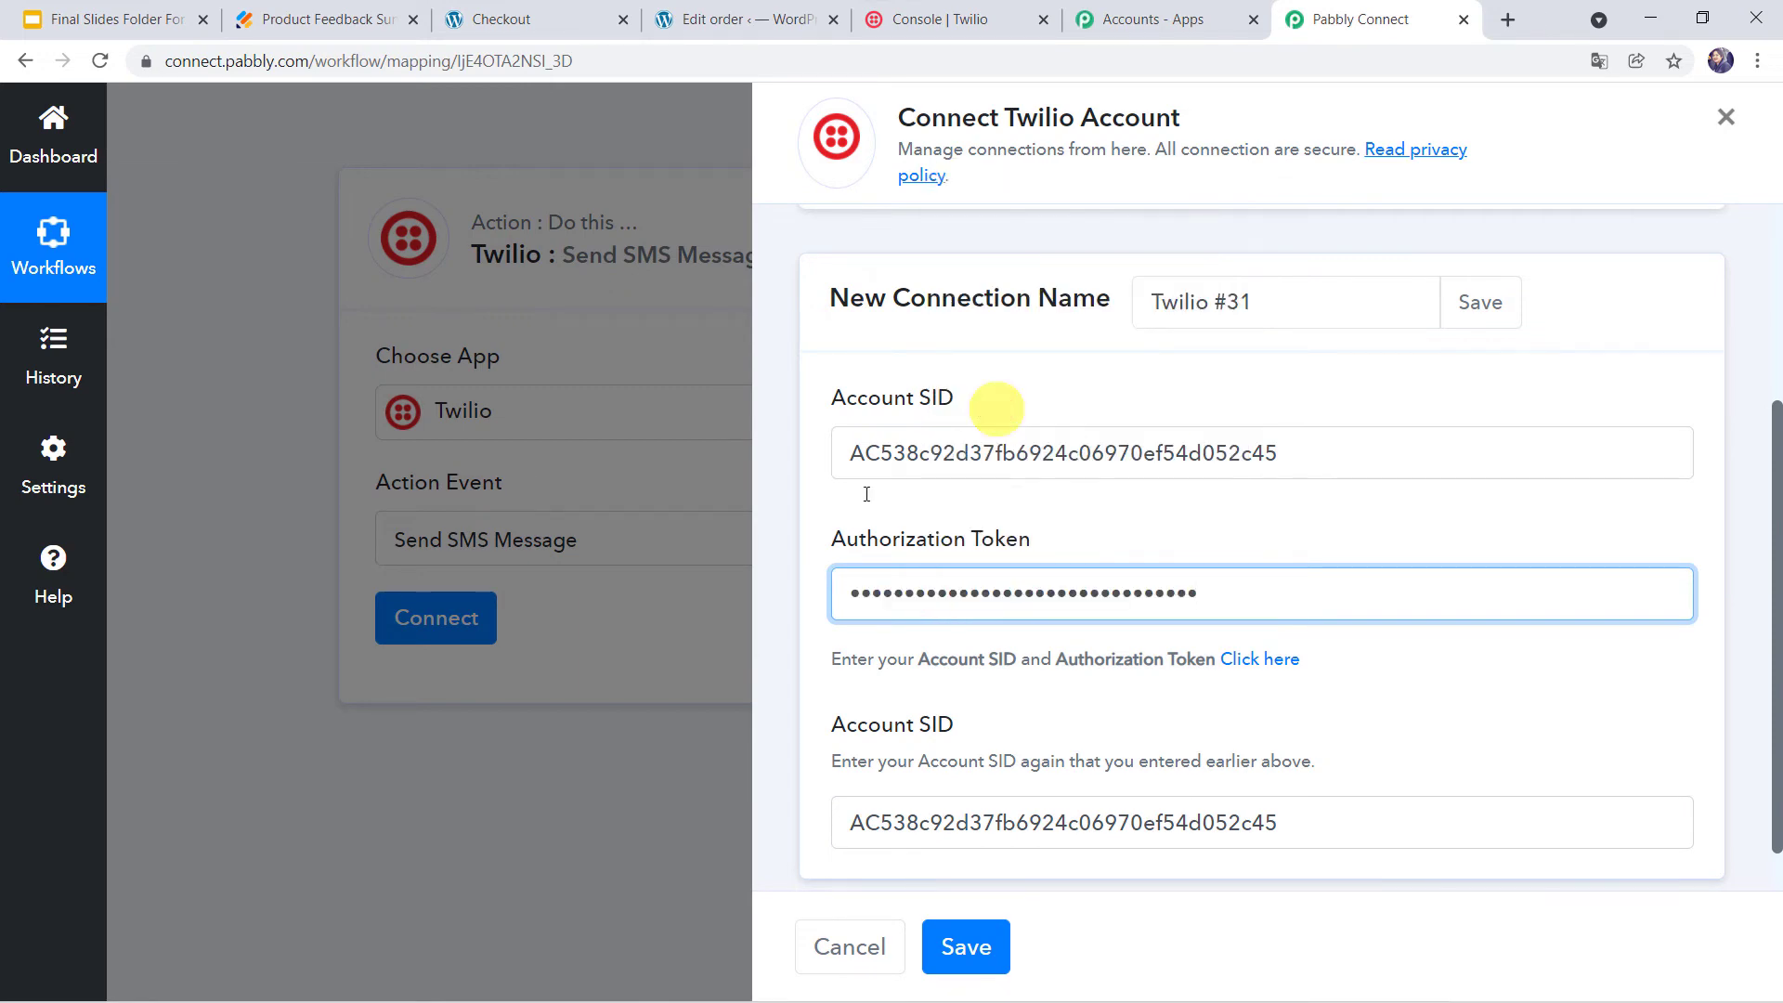
scroll(913, 703, "down", 1)
left_click(949, 925)
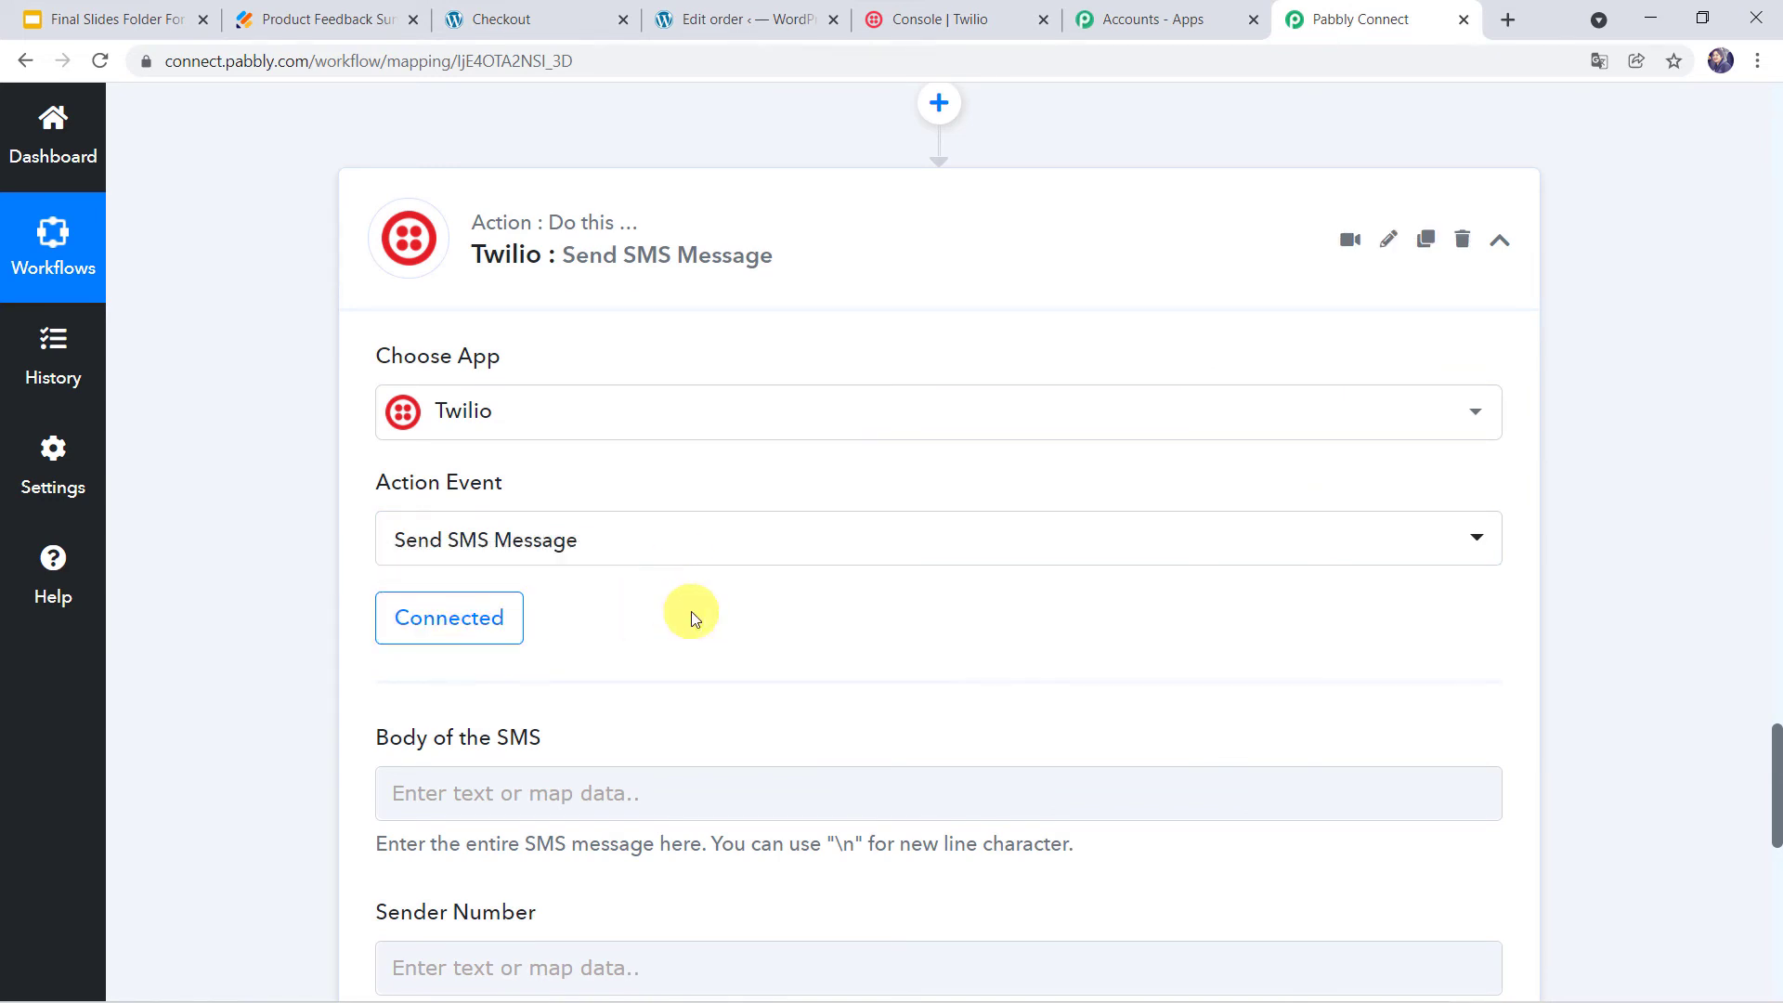
Step: Start the SMS body with "Hello" followed by the Billing First Name mapped from the WooCommerce order
scroll(691, 610, "down", 3)
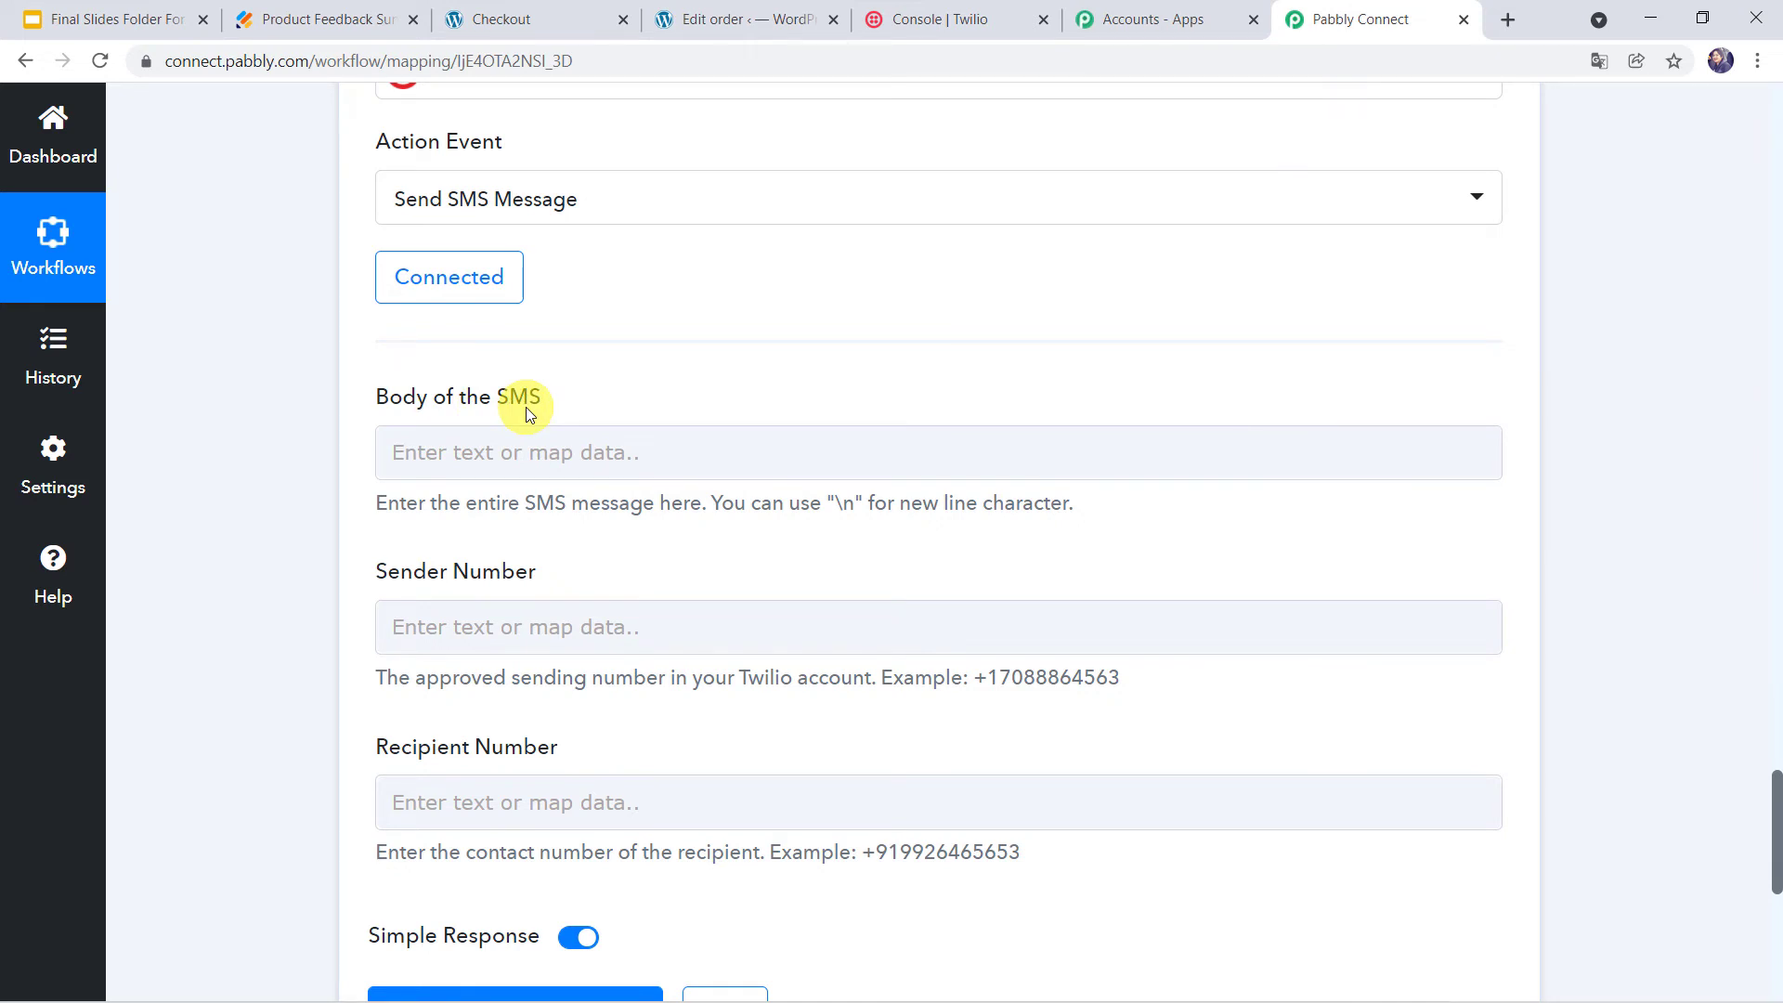
left_click(426, 461)
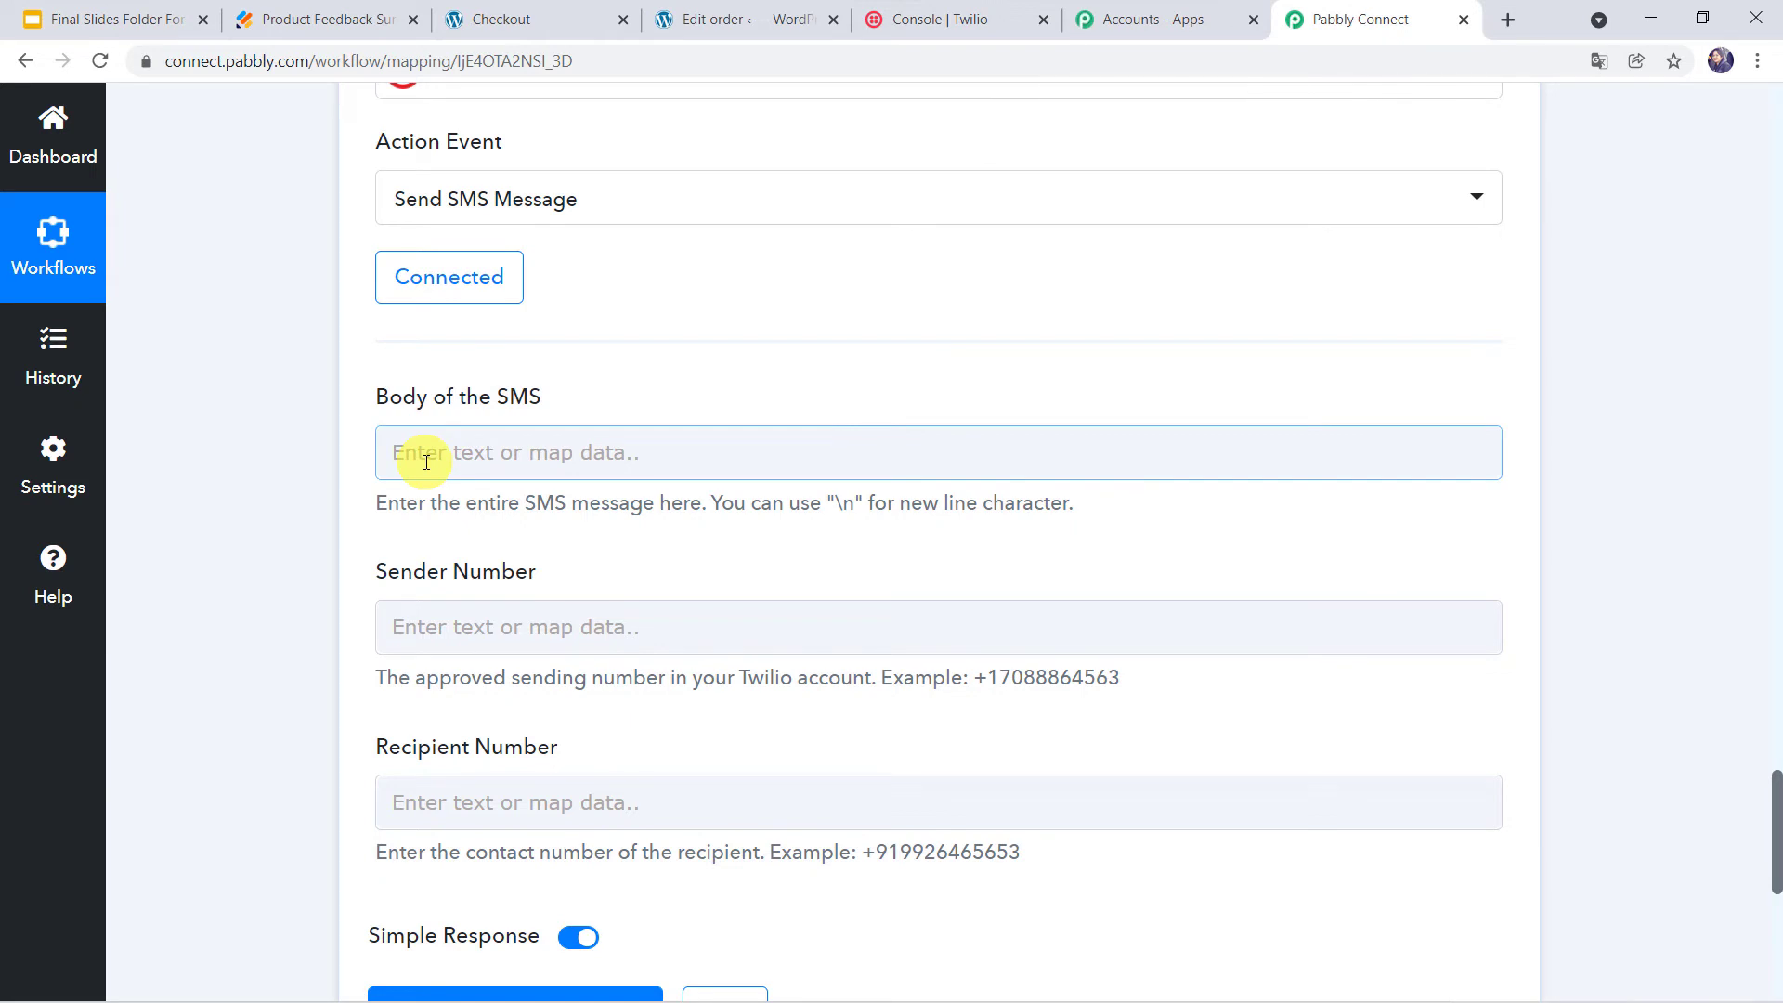
left_click(427, 461)
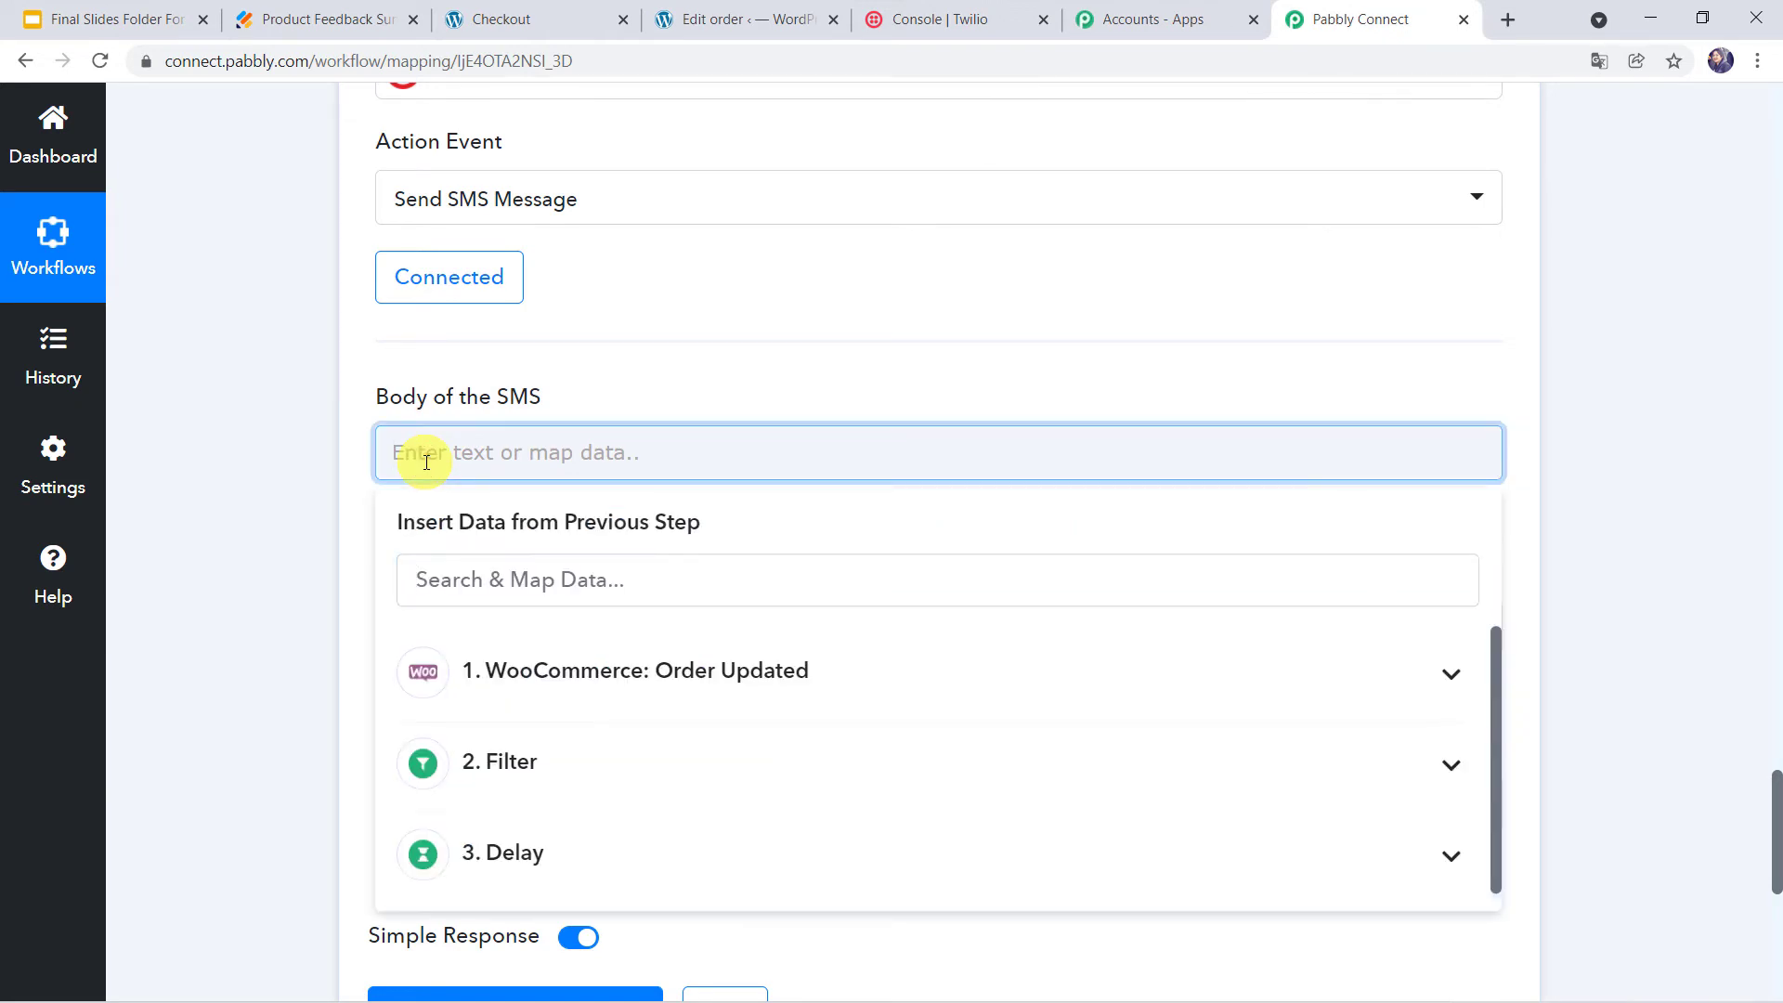
type("Hello")
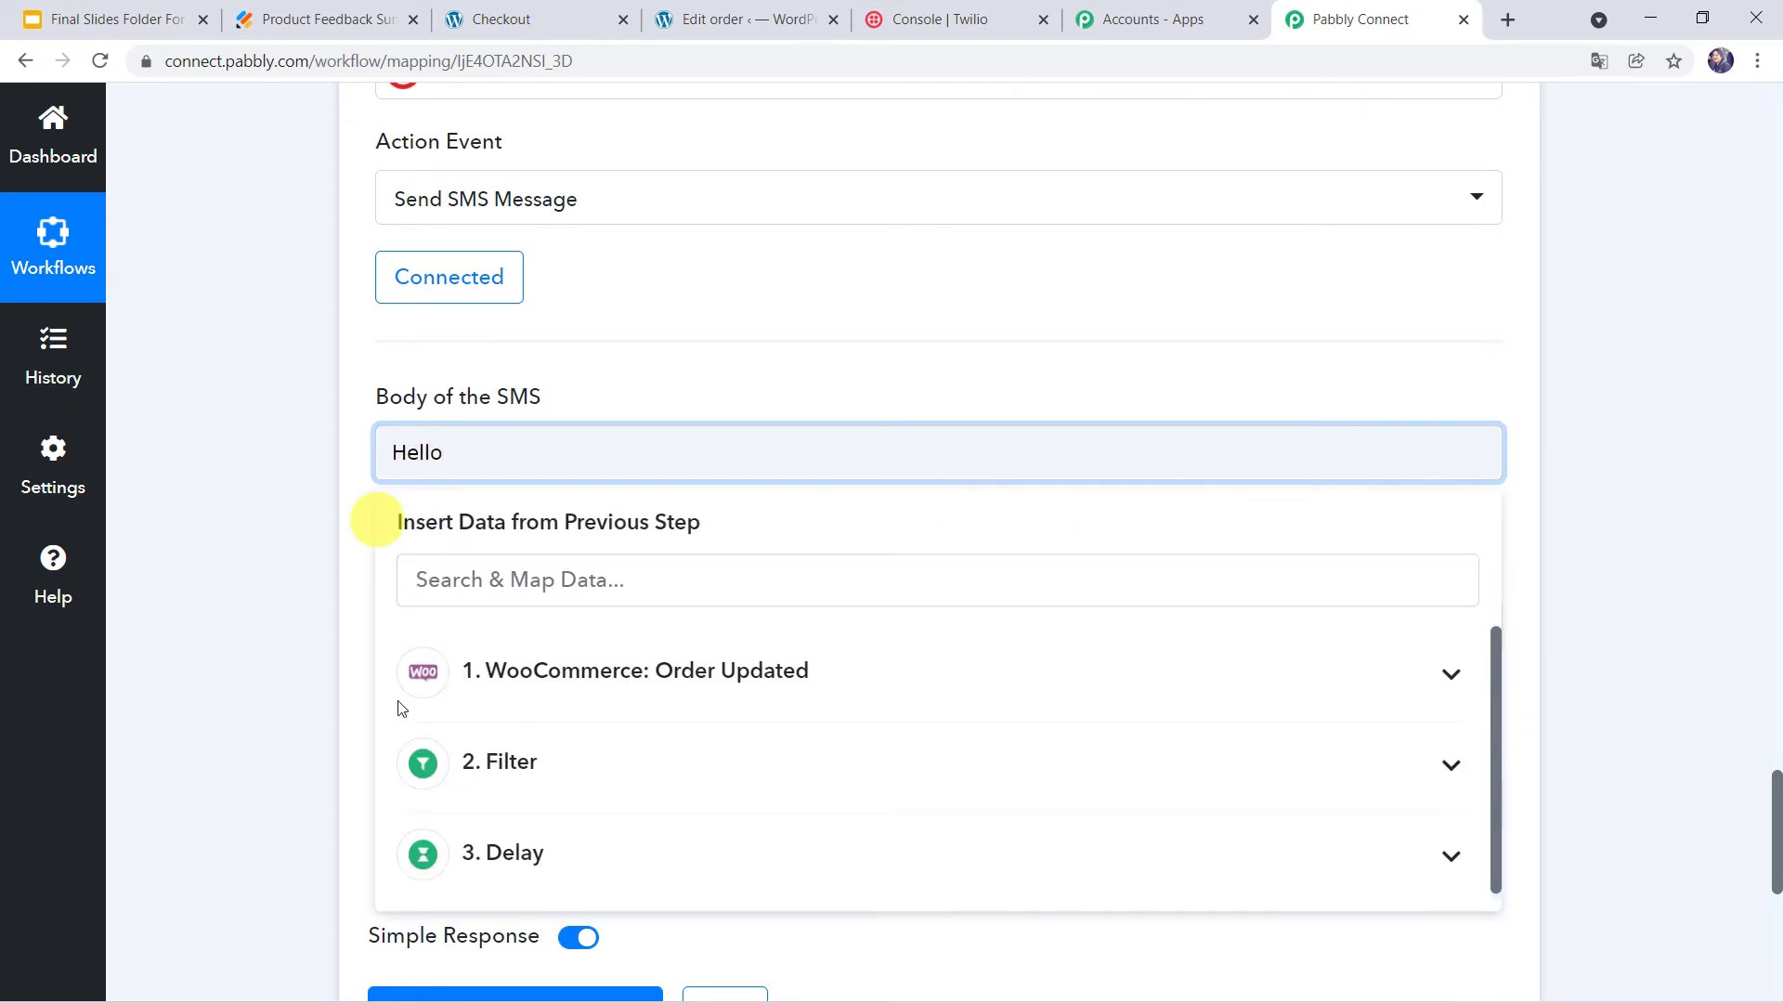
left_click(591, 685)
scroll(590, 683, "down", 4)
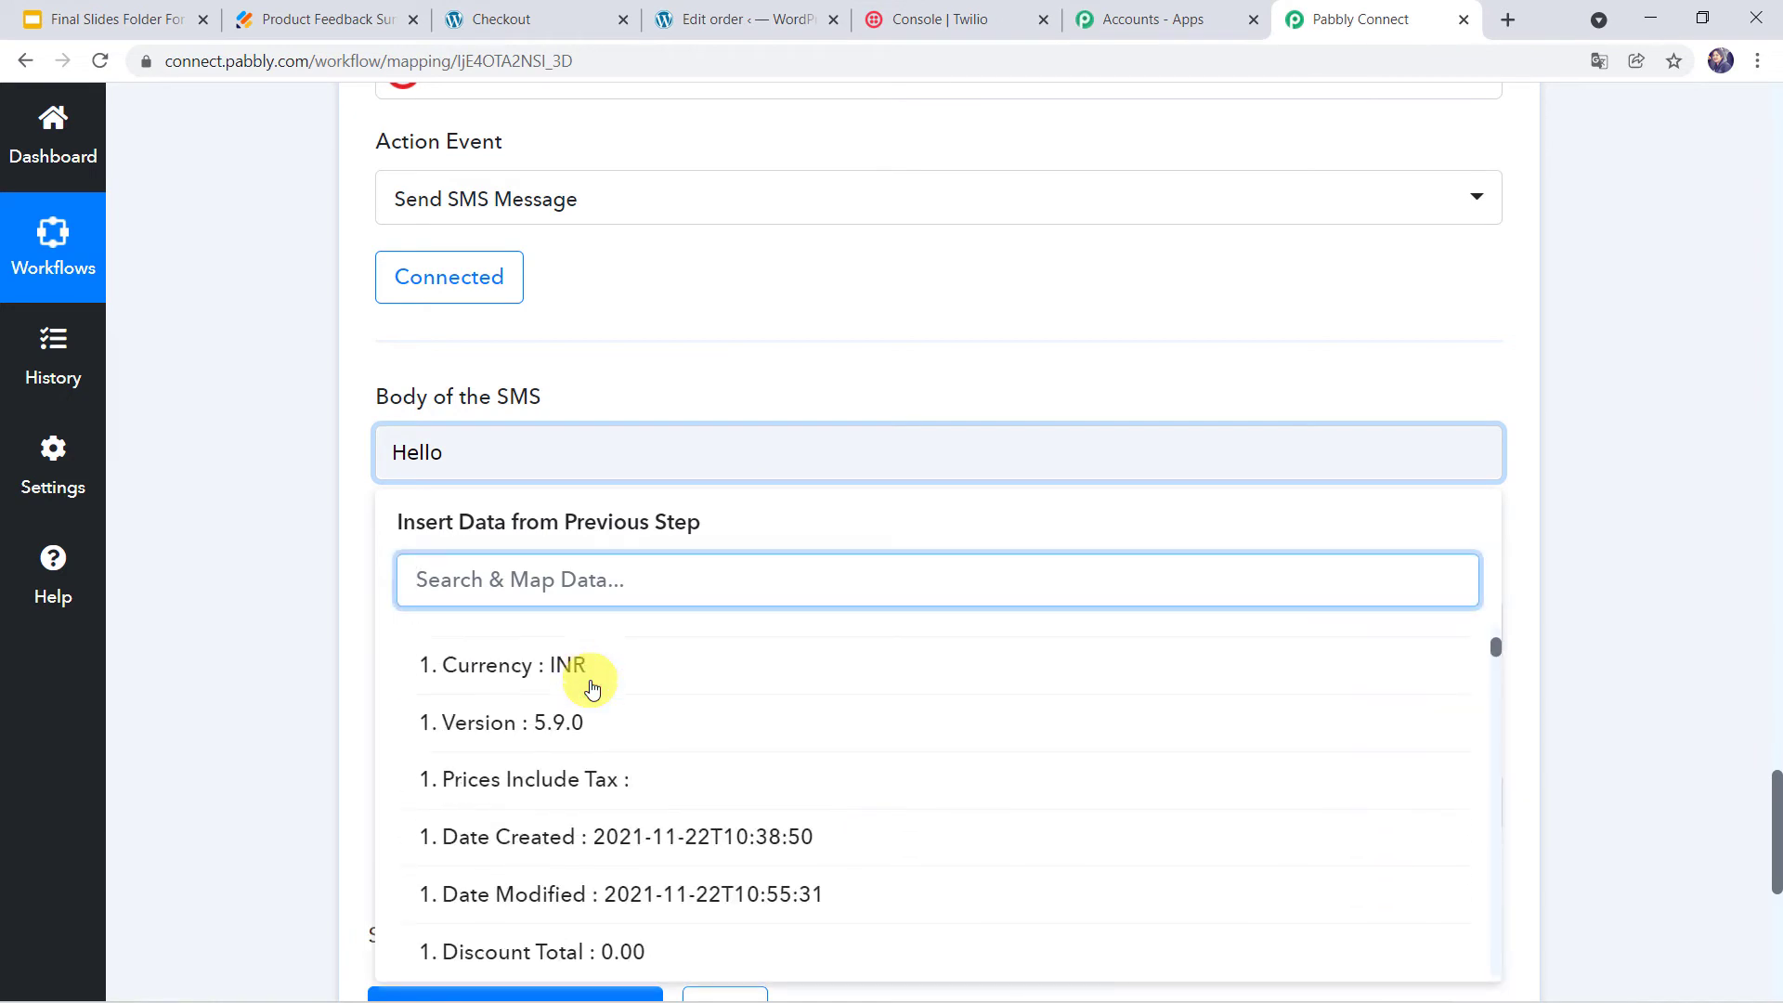
scroll(539, 835, "down", 7)
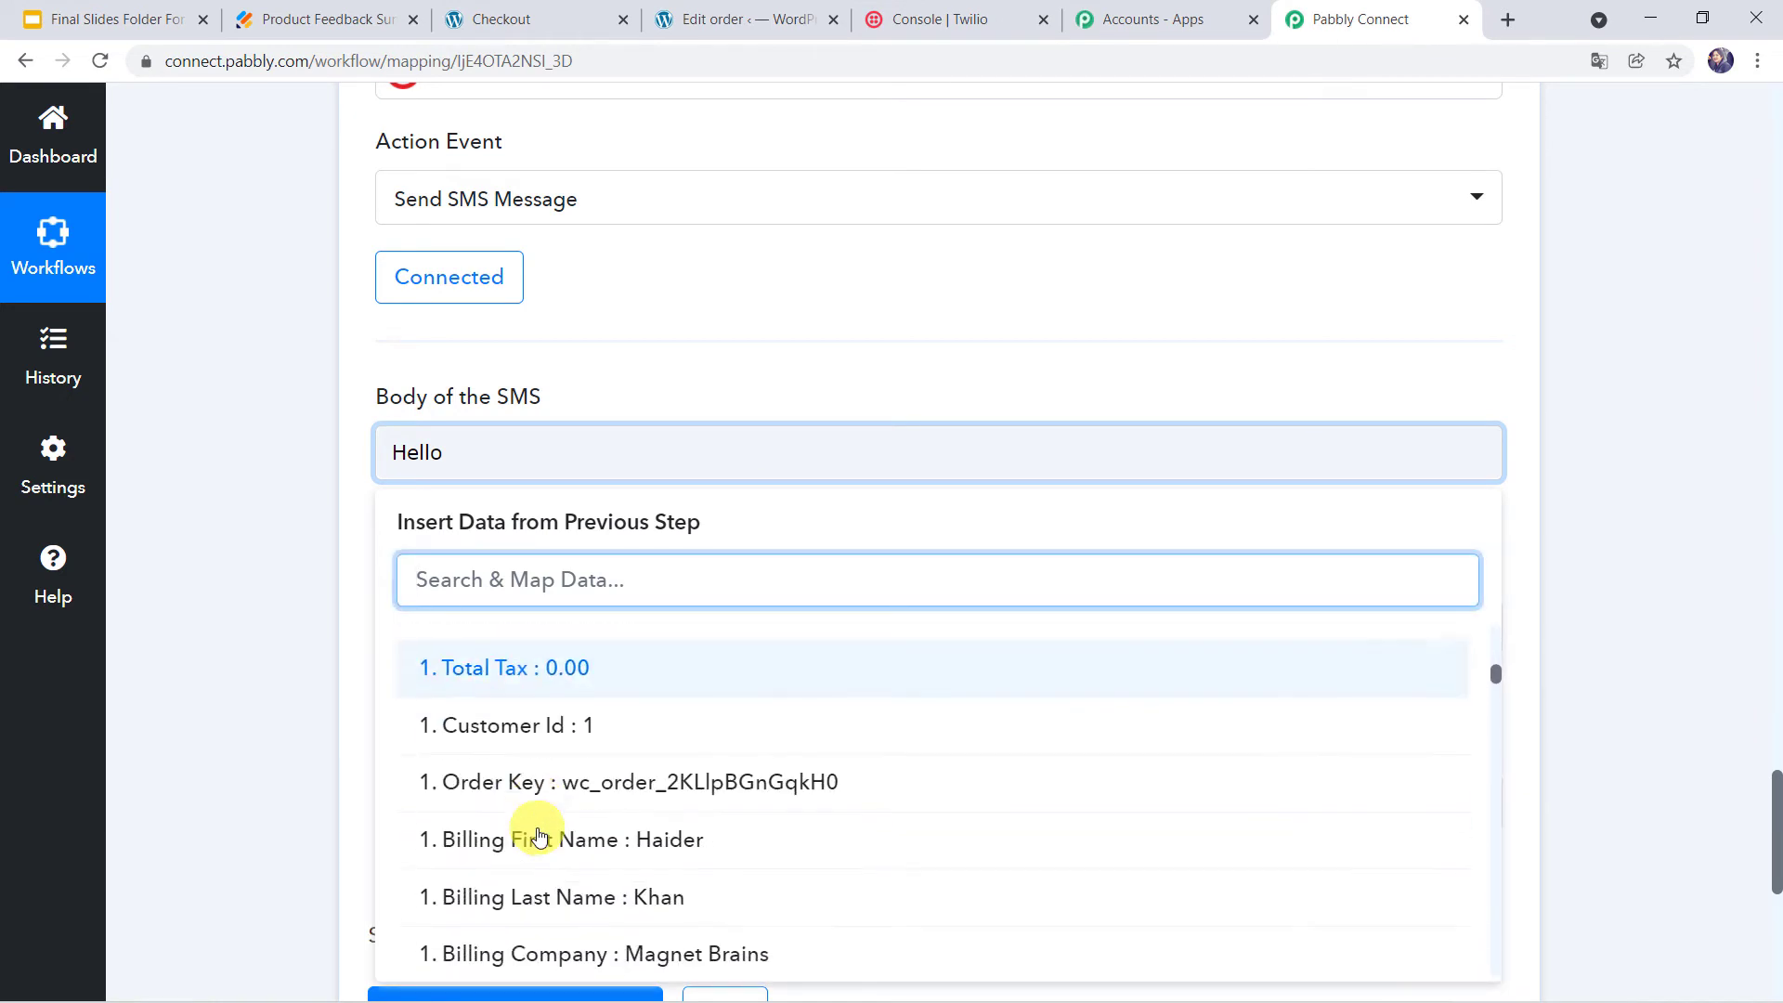
left_click(621, 703)
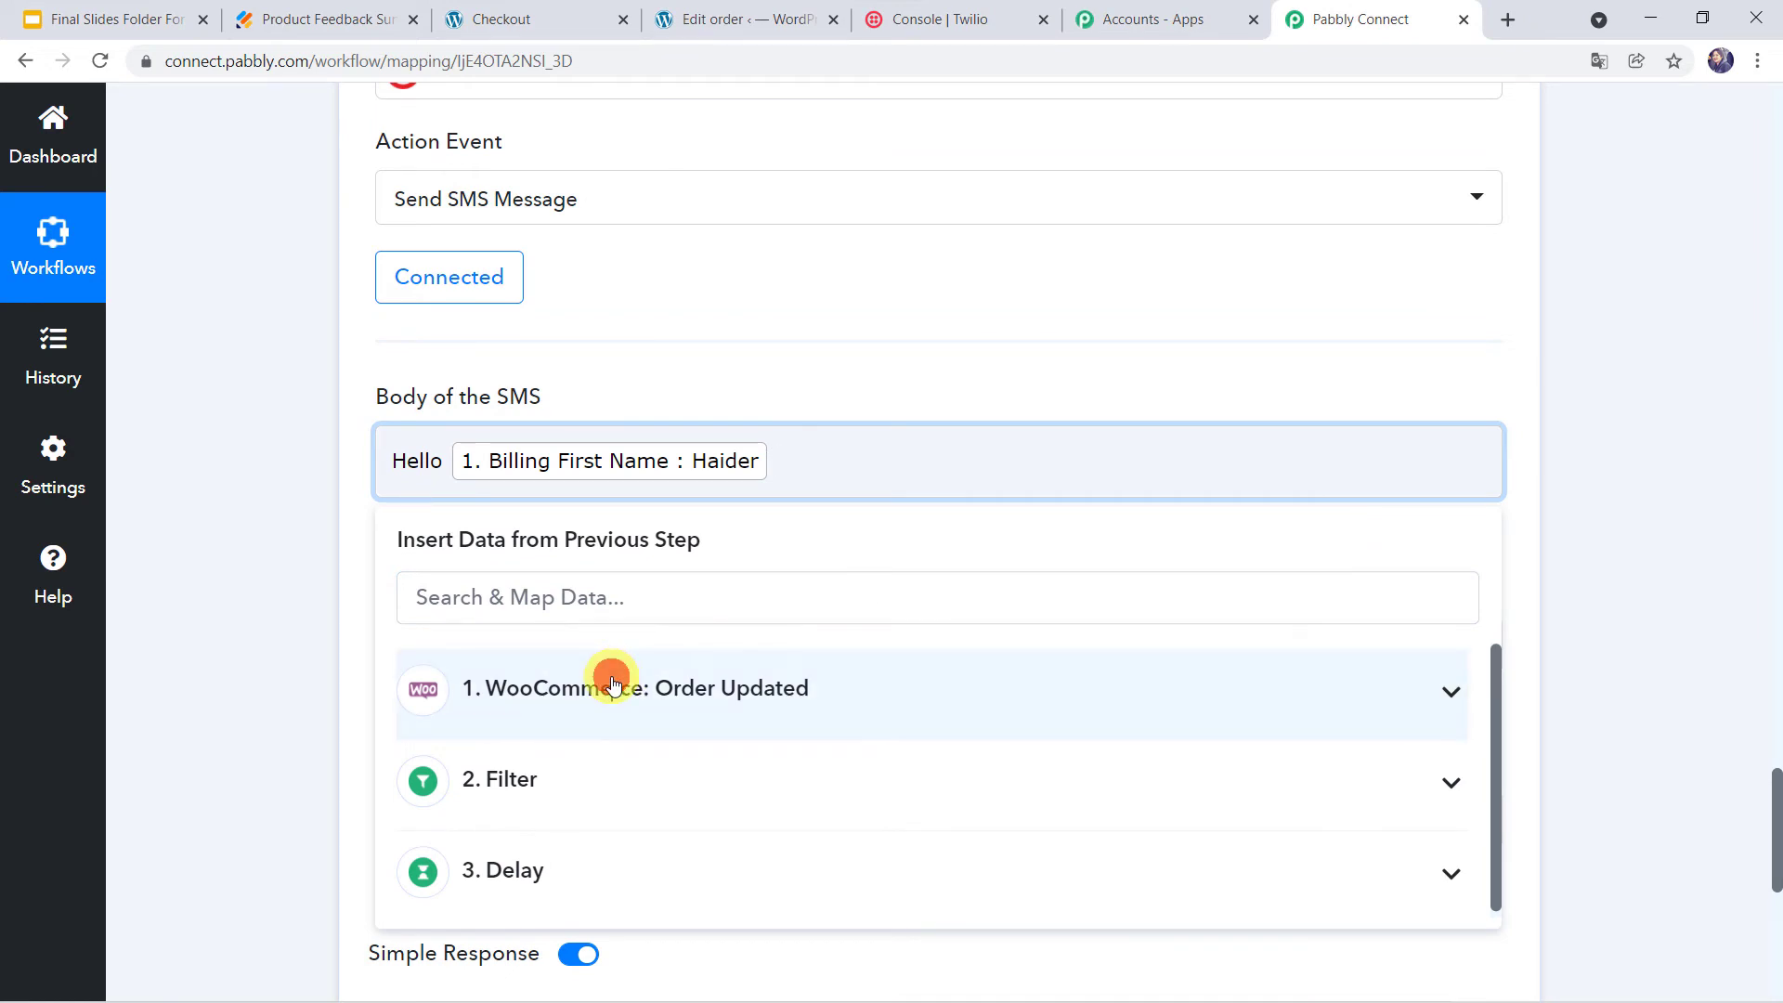
Step: Complete the SMS greeting with the mapped Billing Last Name, a comma and a line break
left_click(612, 687)
scroll(608, 843, "down", 10)
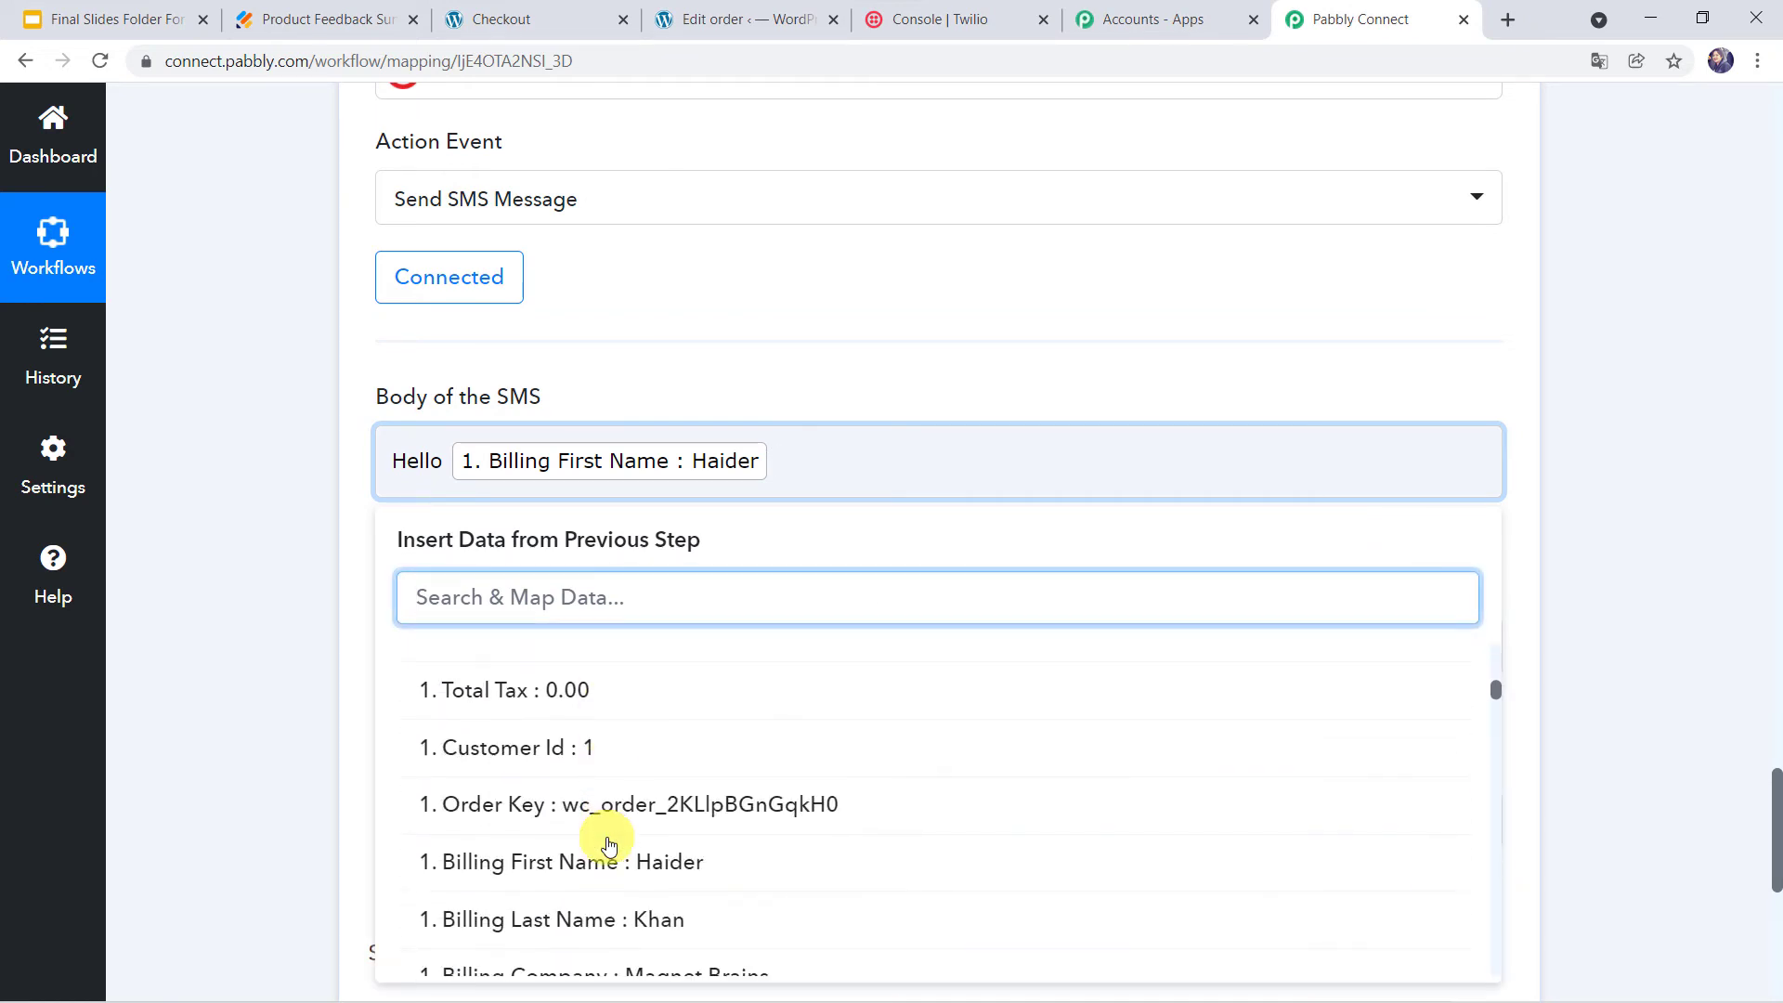
scroll(608, 843, "down", 3)
left_click(558, 667)
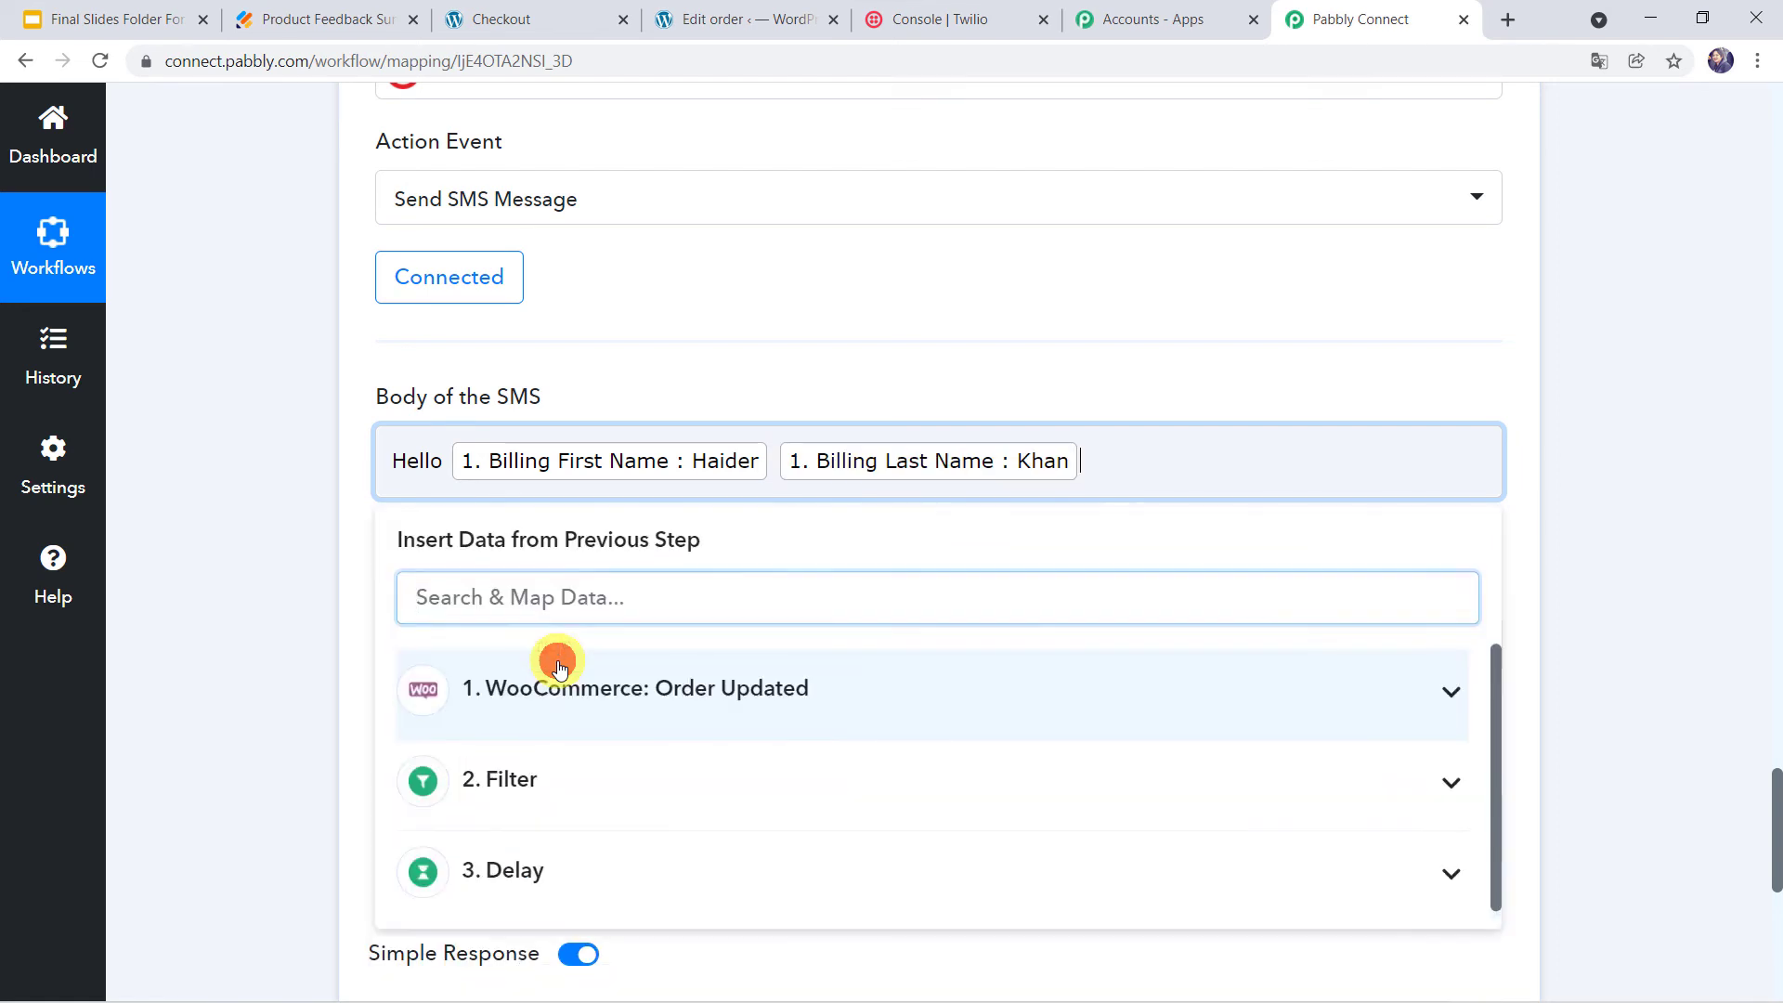
type(",")
key("Return")
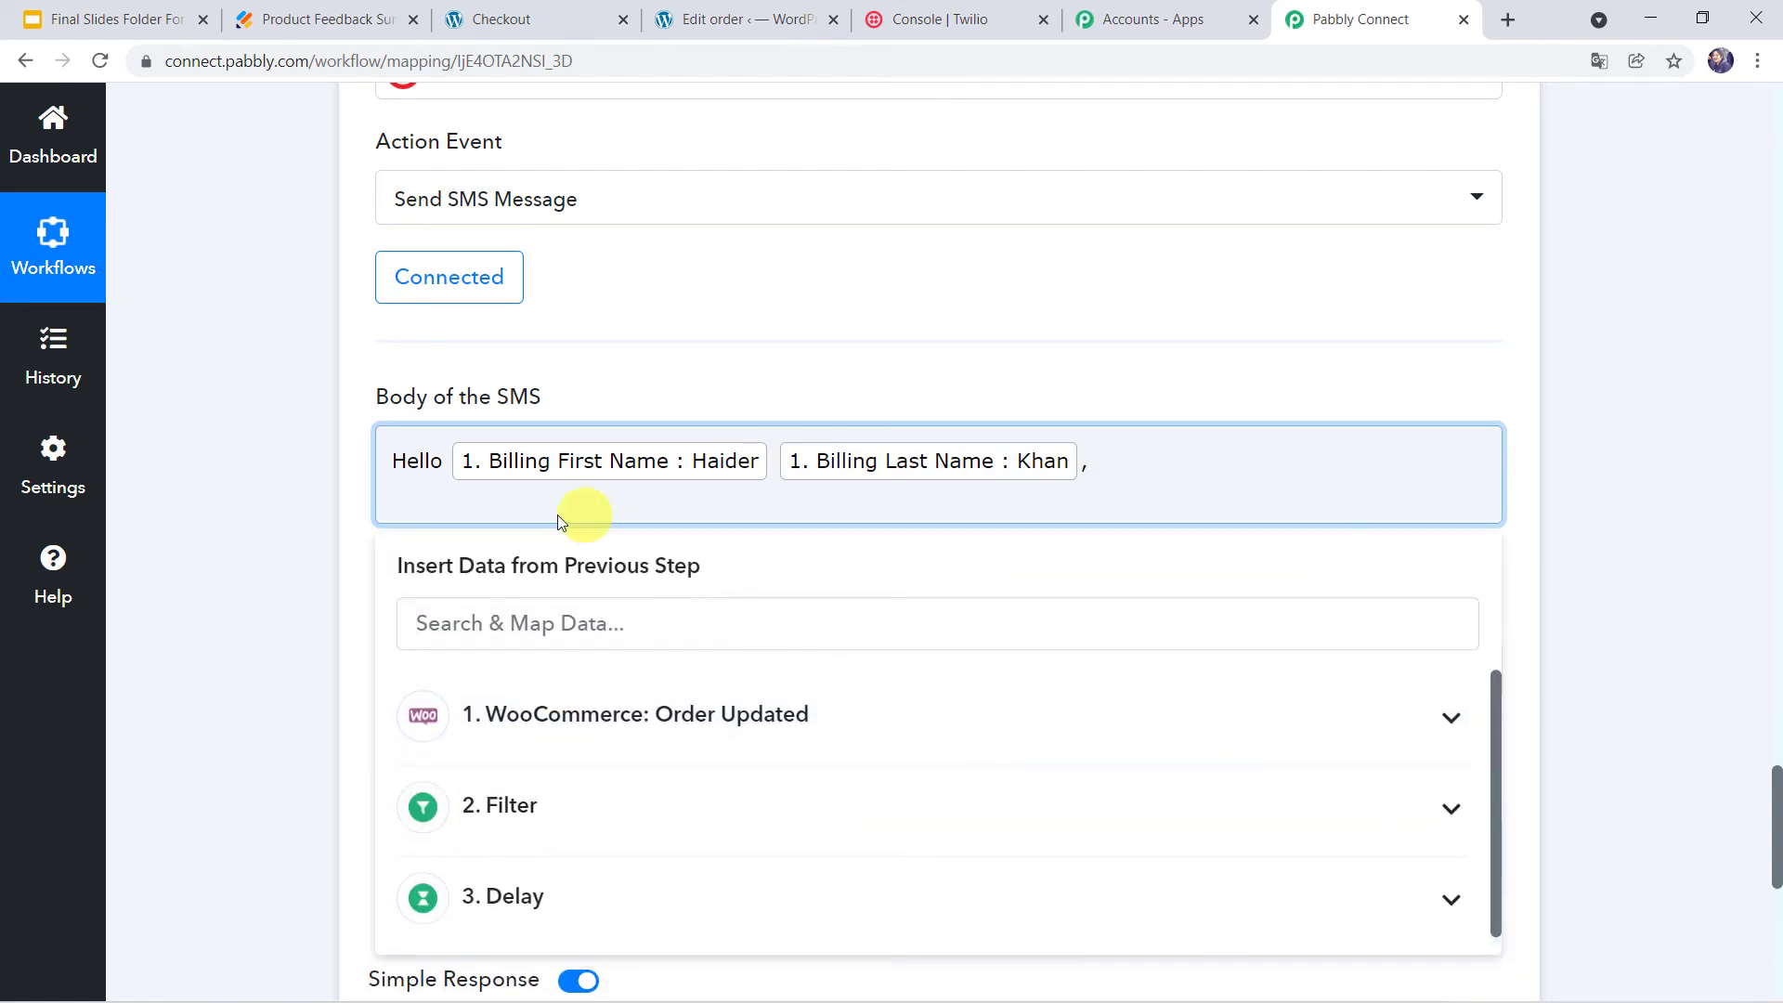
Step: Add the thank-you and opinion request text, "Please click here to share your feedback:" with the Jotform Product Feedback Survey URL, and a closing "Thank You."
type("Thank you for shopping with us. We truly appreciate every customer's opinion and we want to hear all about your experience.  Please click here to share your feedback:  Thank You.")
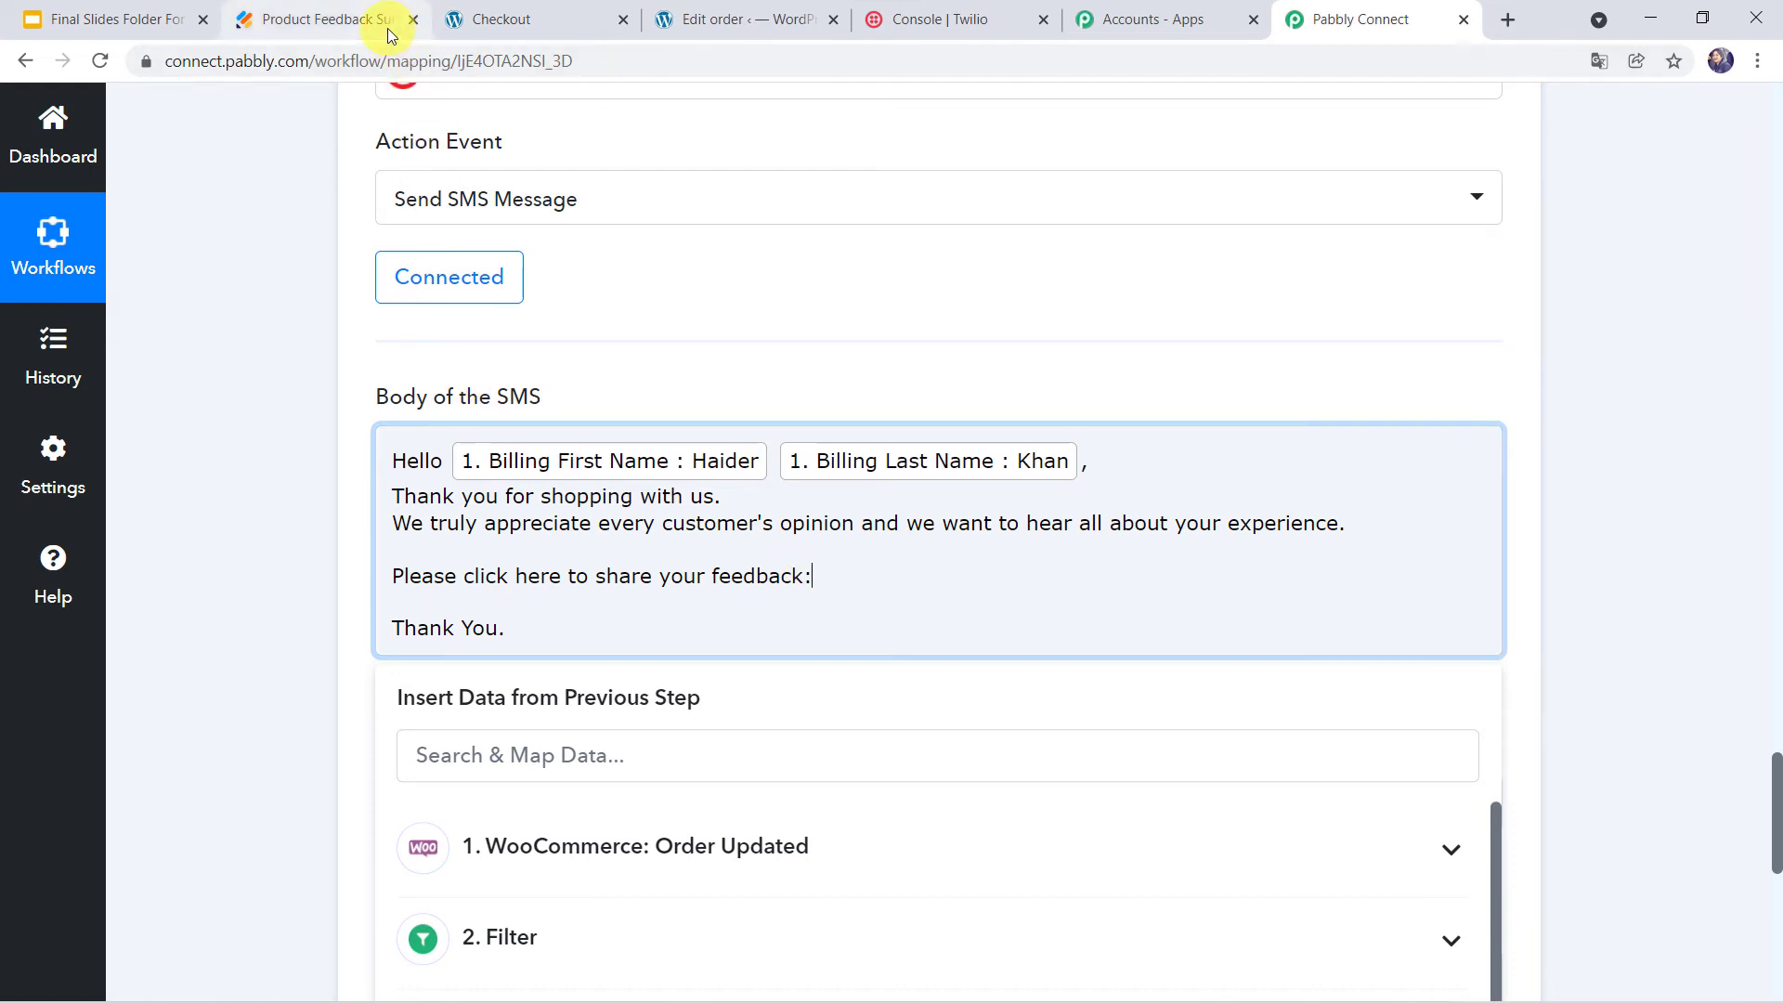
left_click(365, 20)
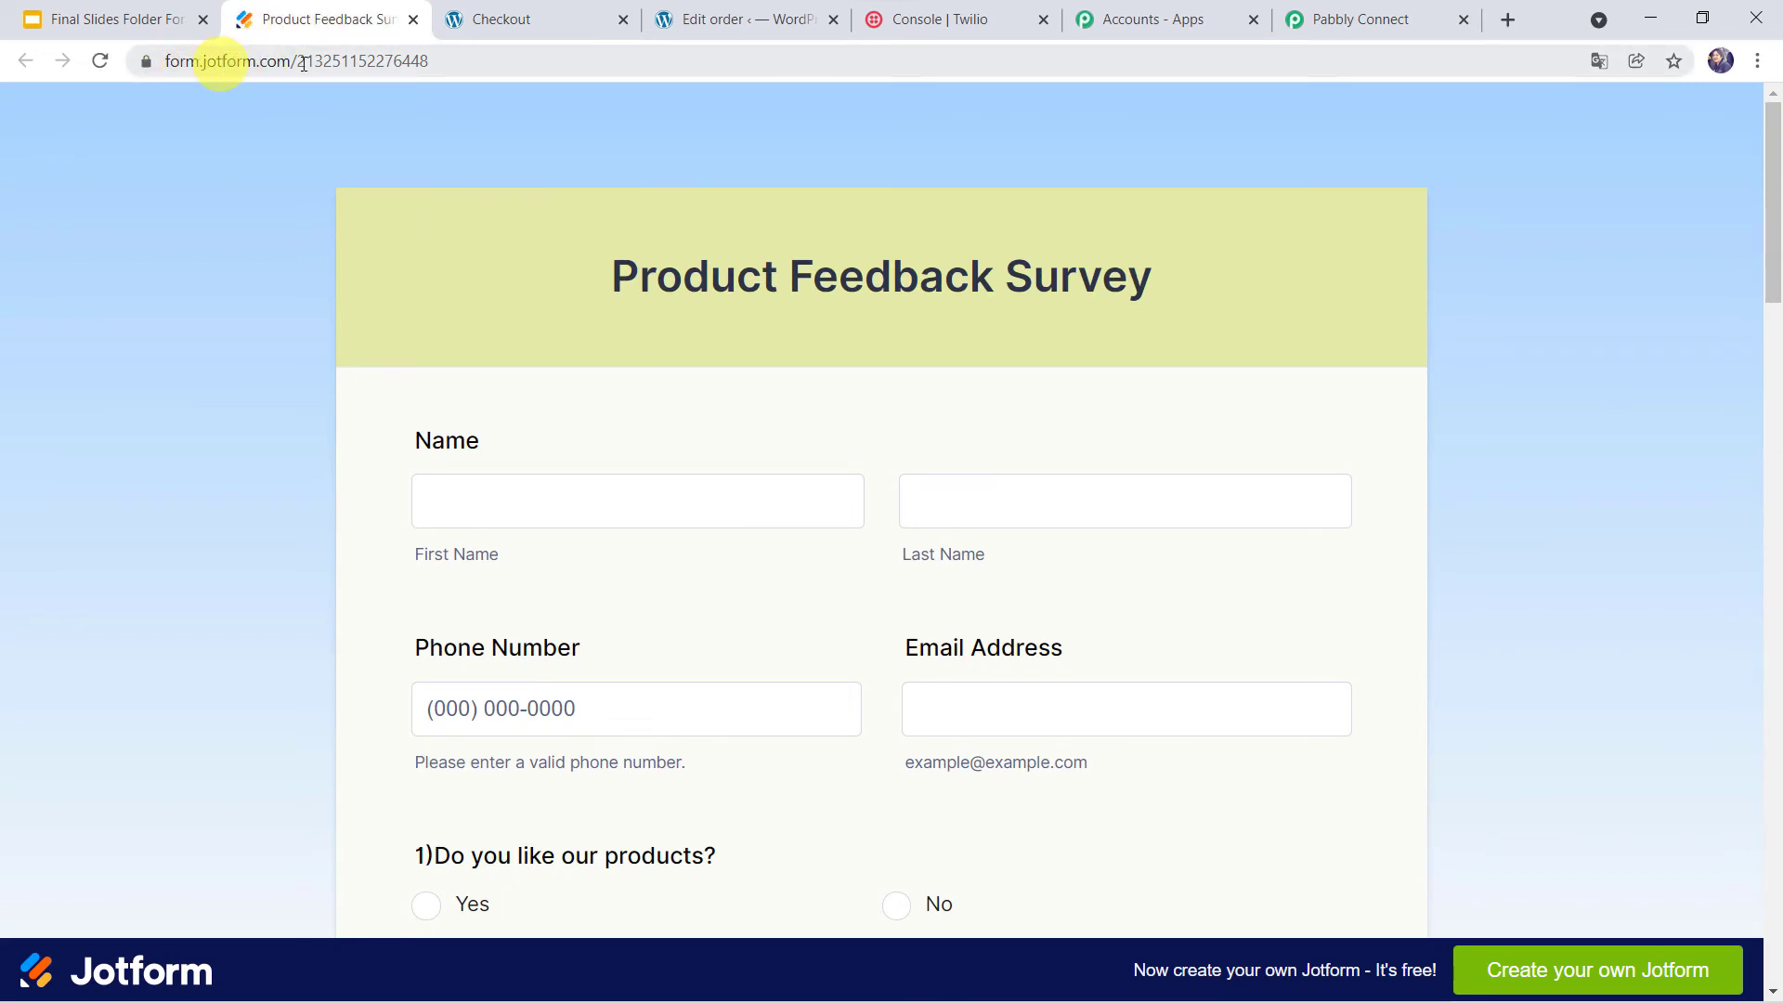
left_click(477, 64)
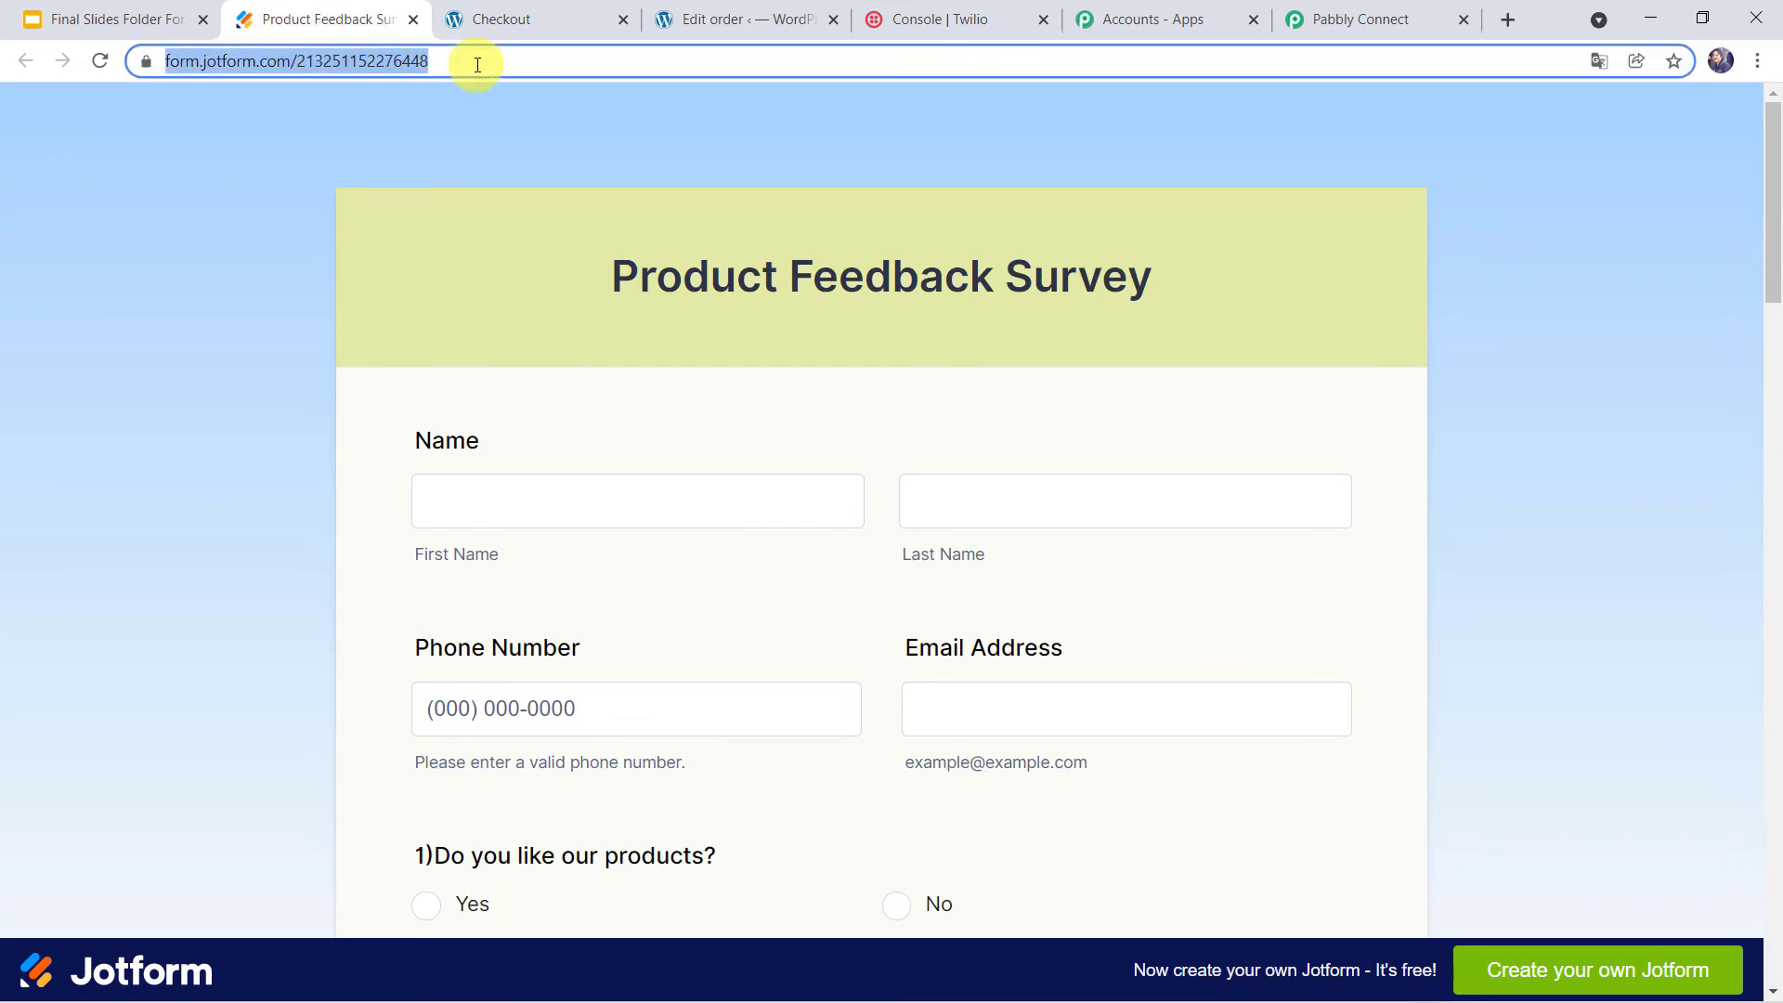
right_click(478, 64)
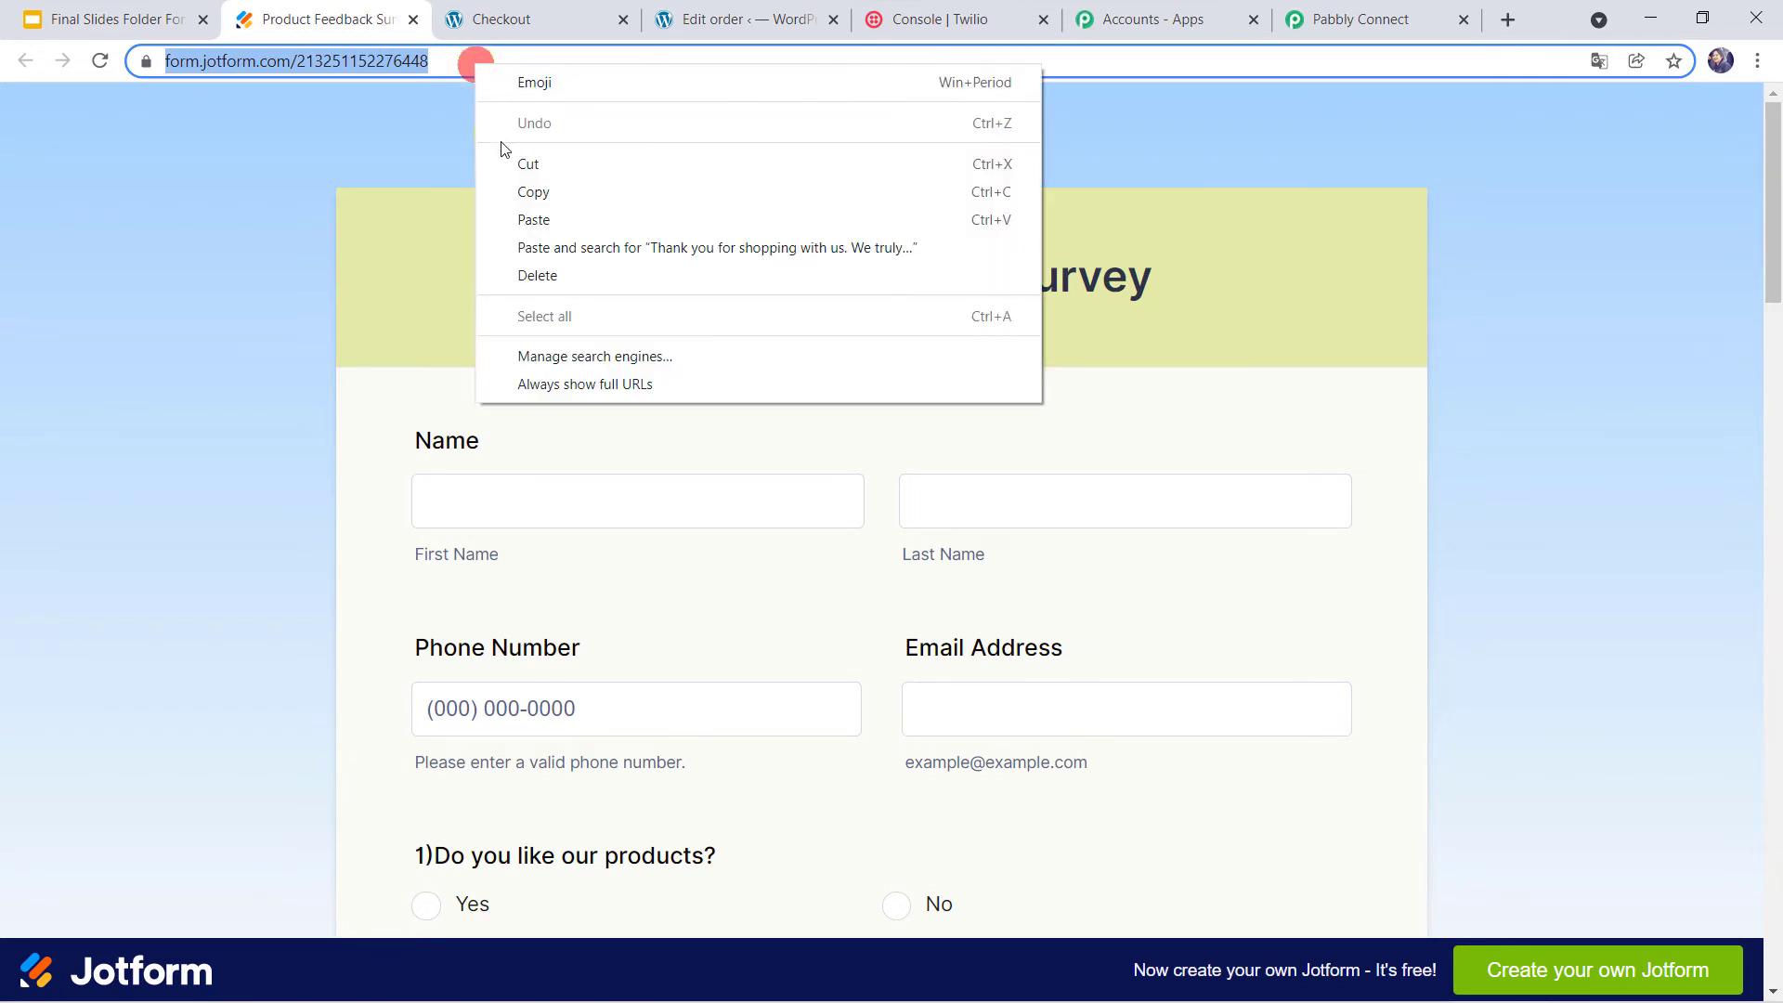
left_click(523, 195)
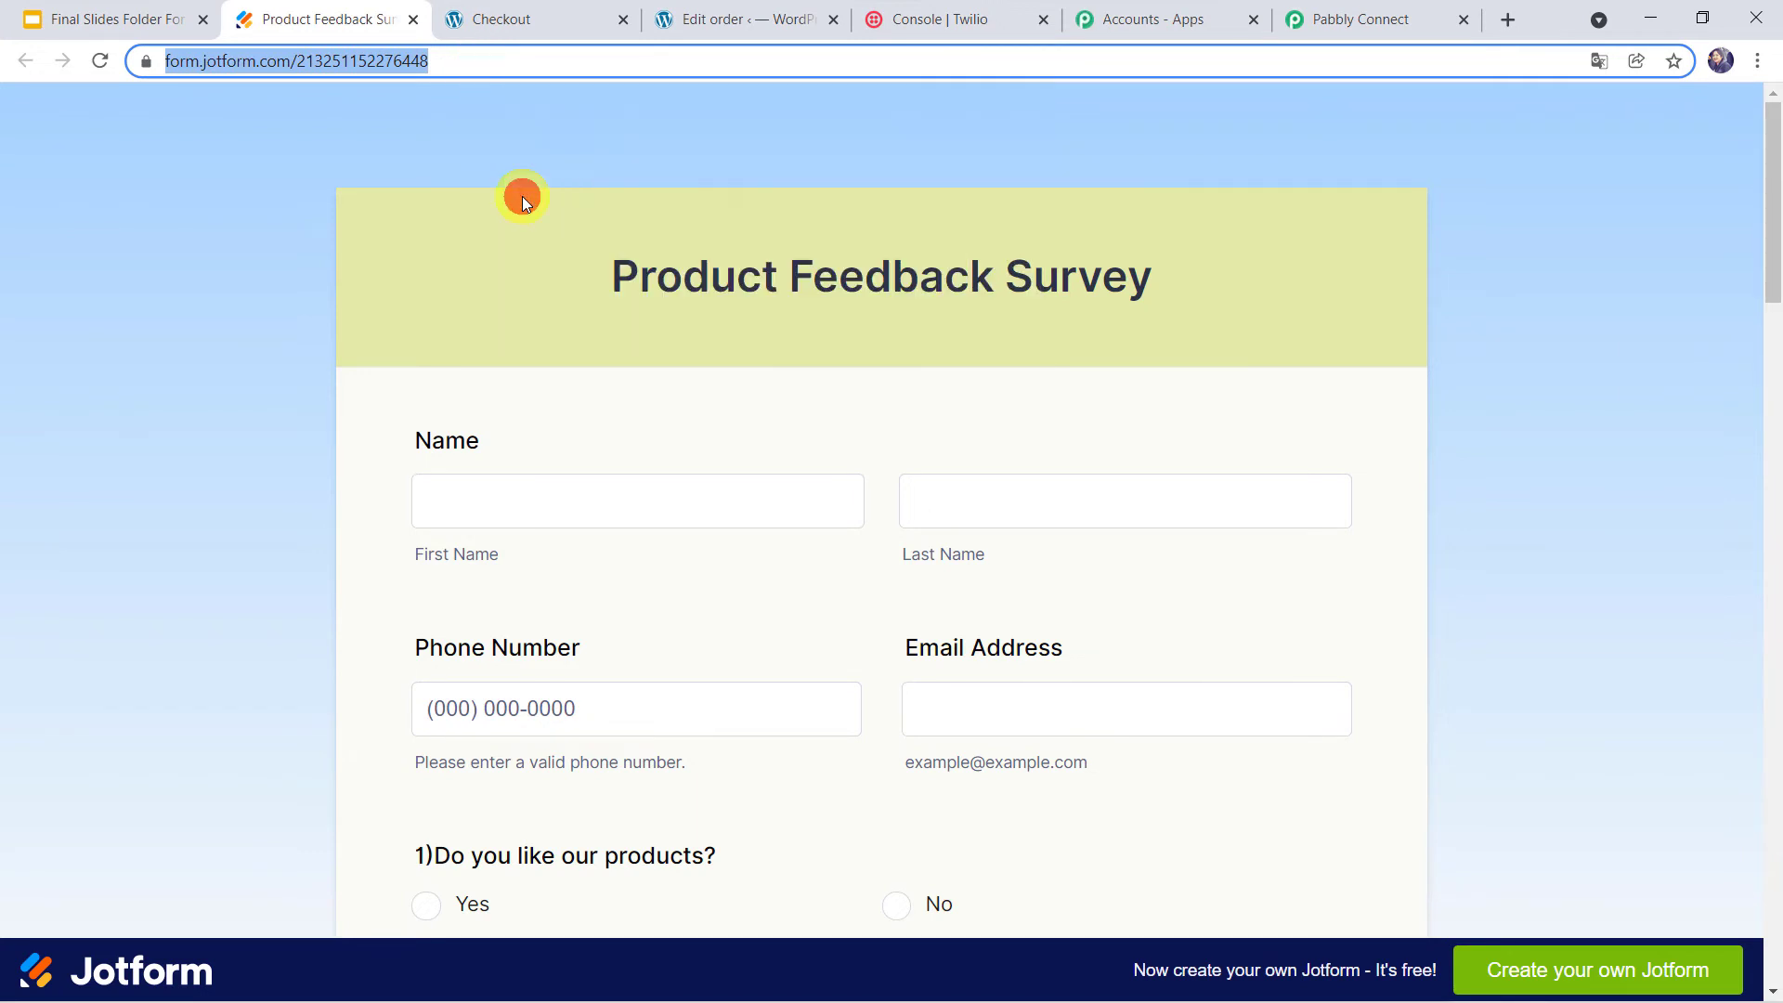
left_click(1383, 16)
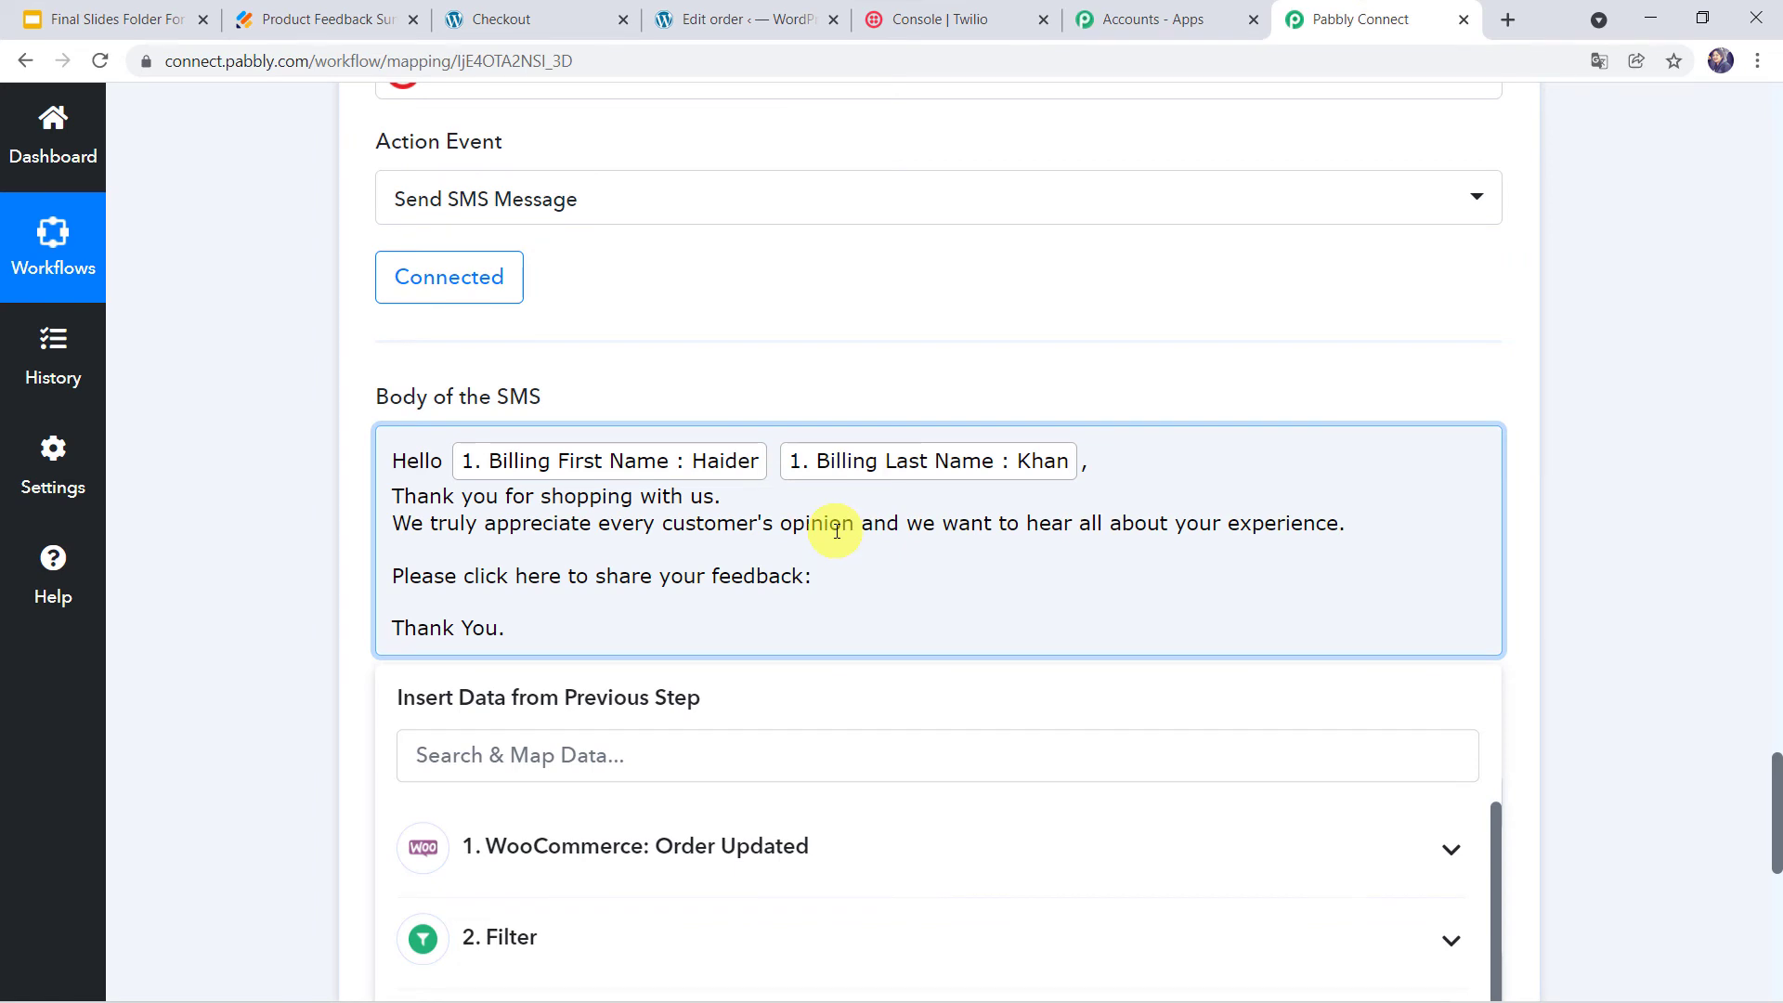
key("ctrl+v")
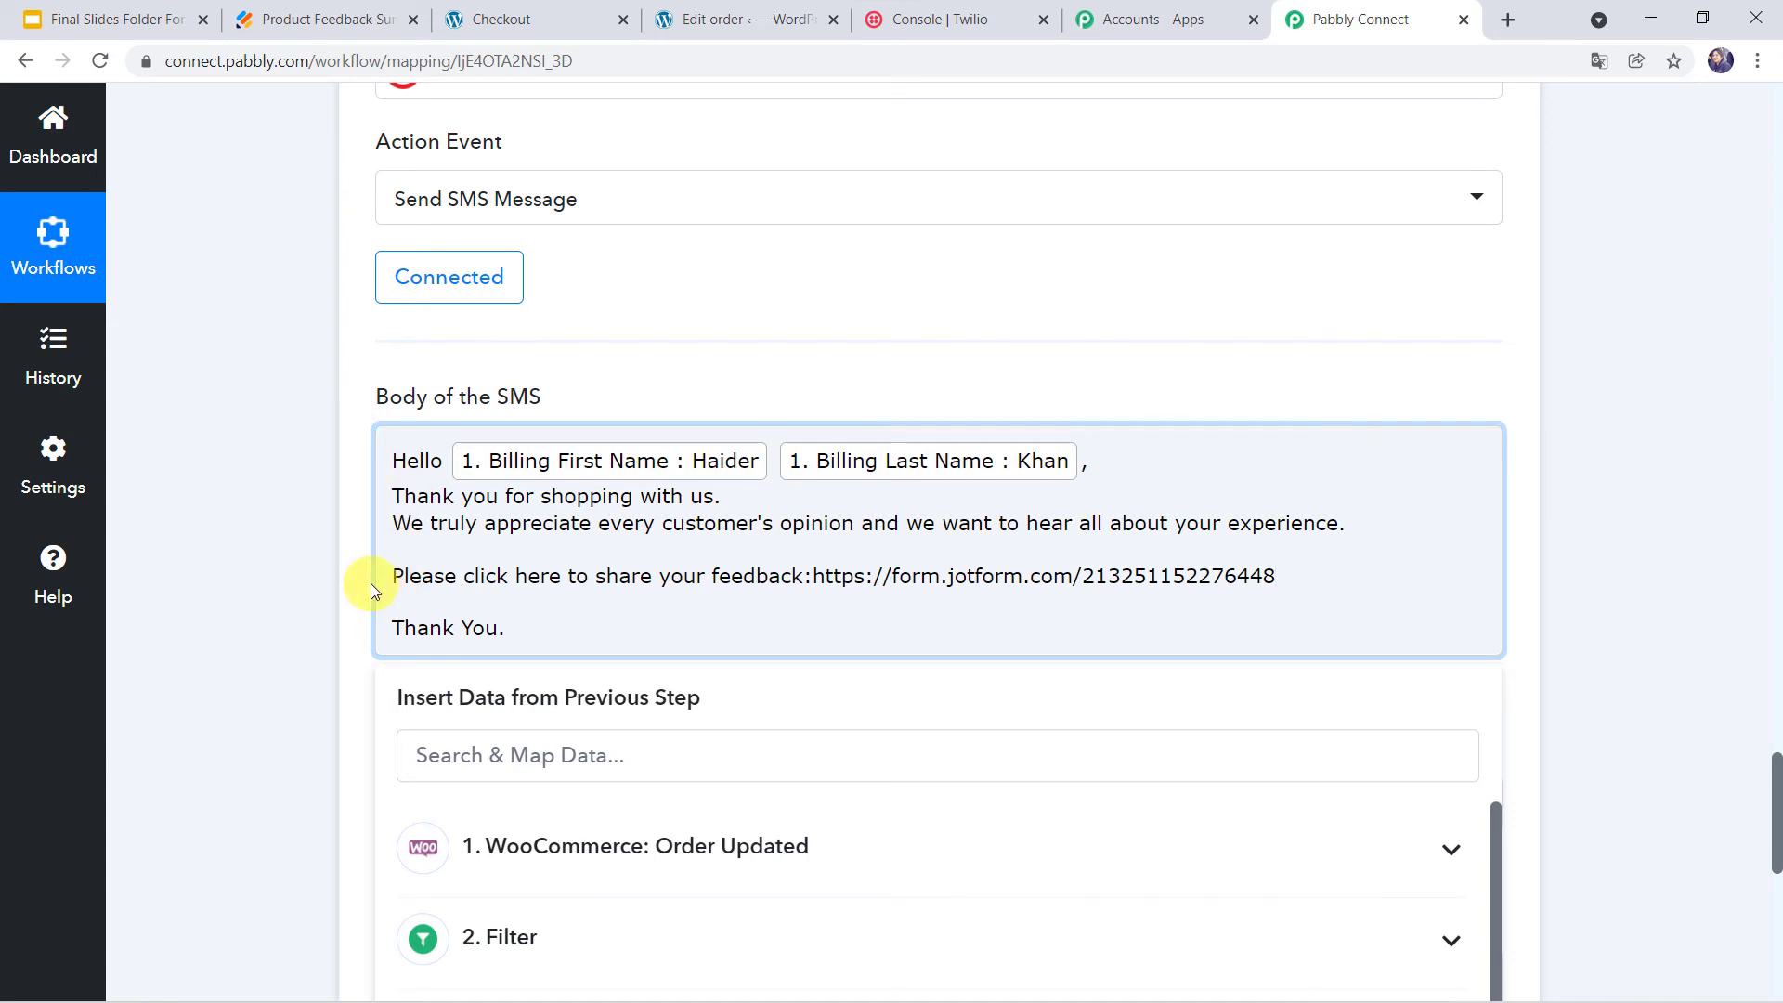
scroll(371, 583, "down", 2)
left_click(243, 579)
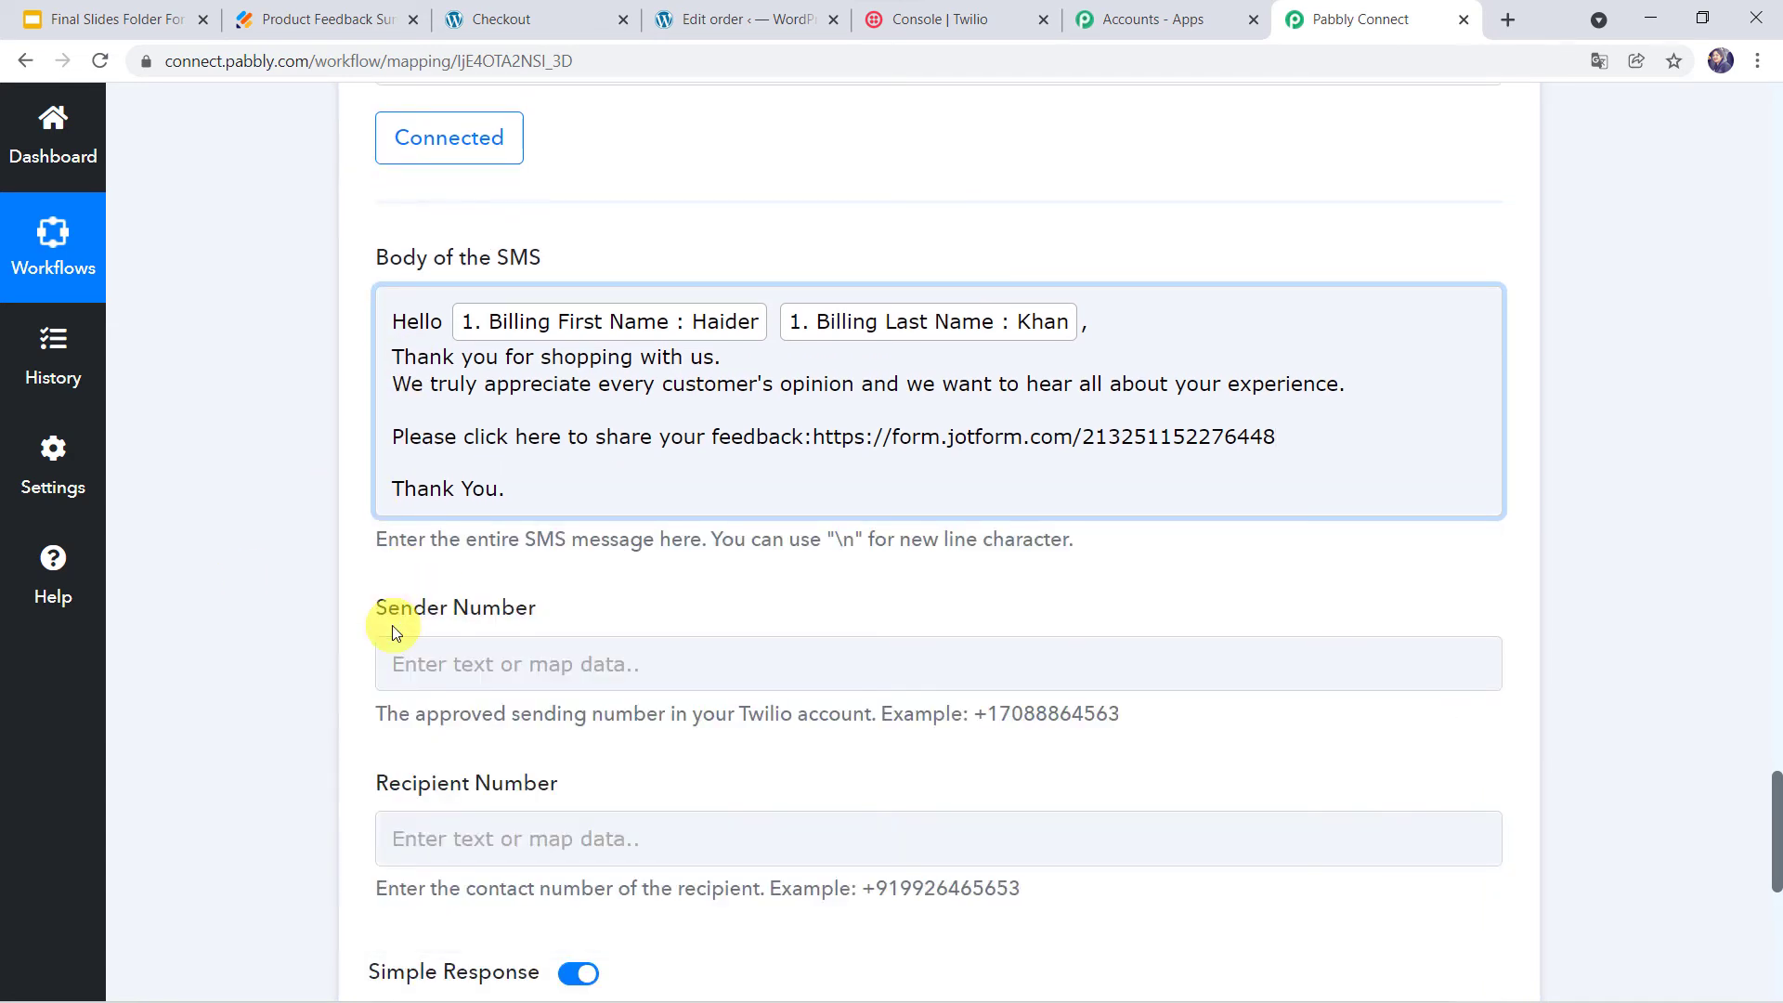
Step: Copy the trial number from the Twilio console into the Sender Number field of the SMS action
scroll(508, 607, "down", 2)
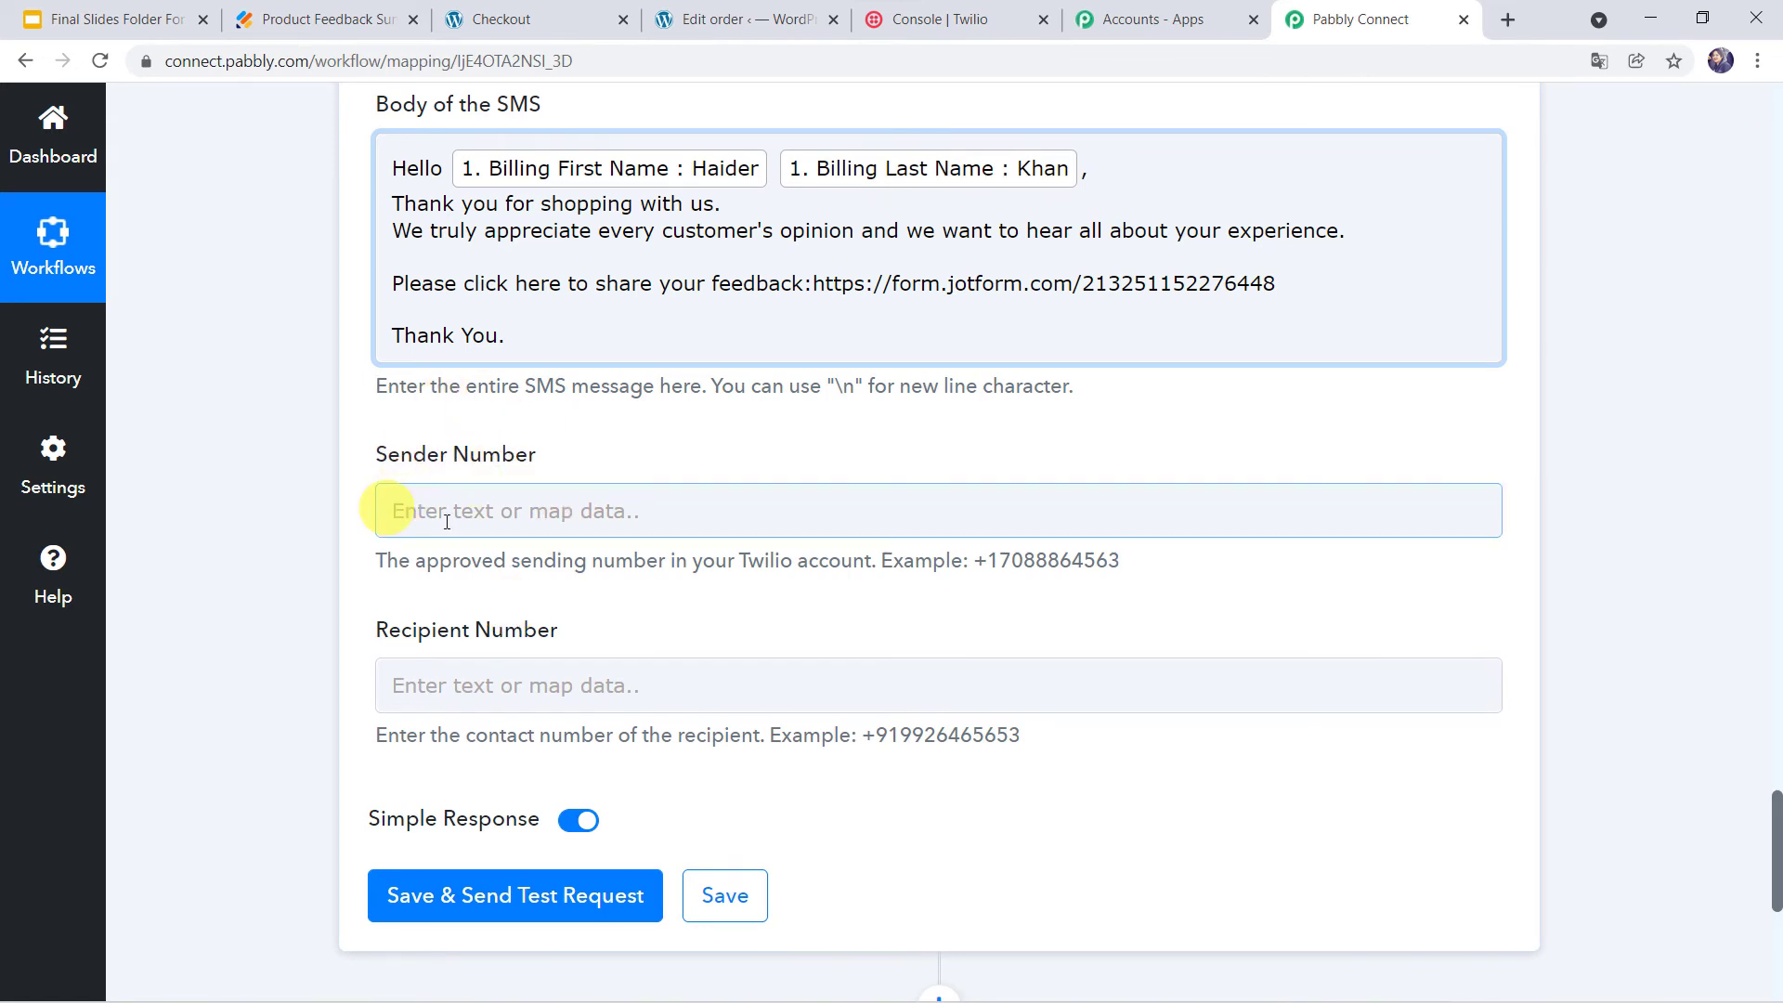
left_click(939, 18)
mouse_move(689, 311)
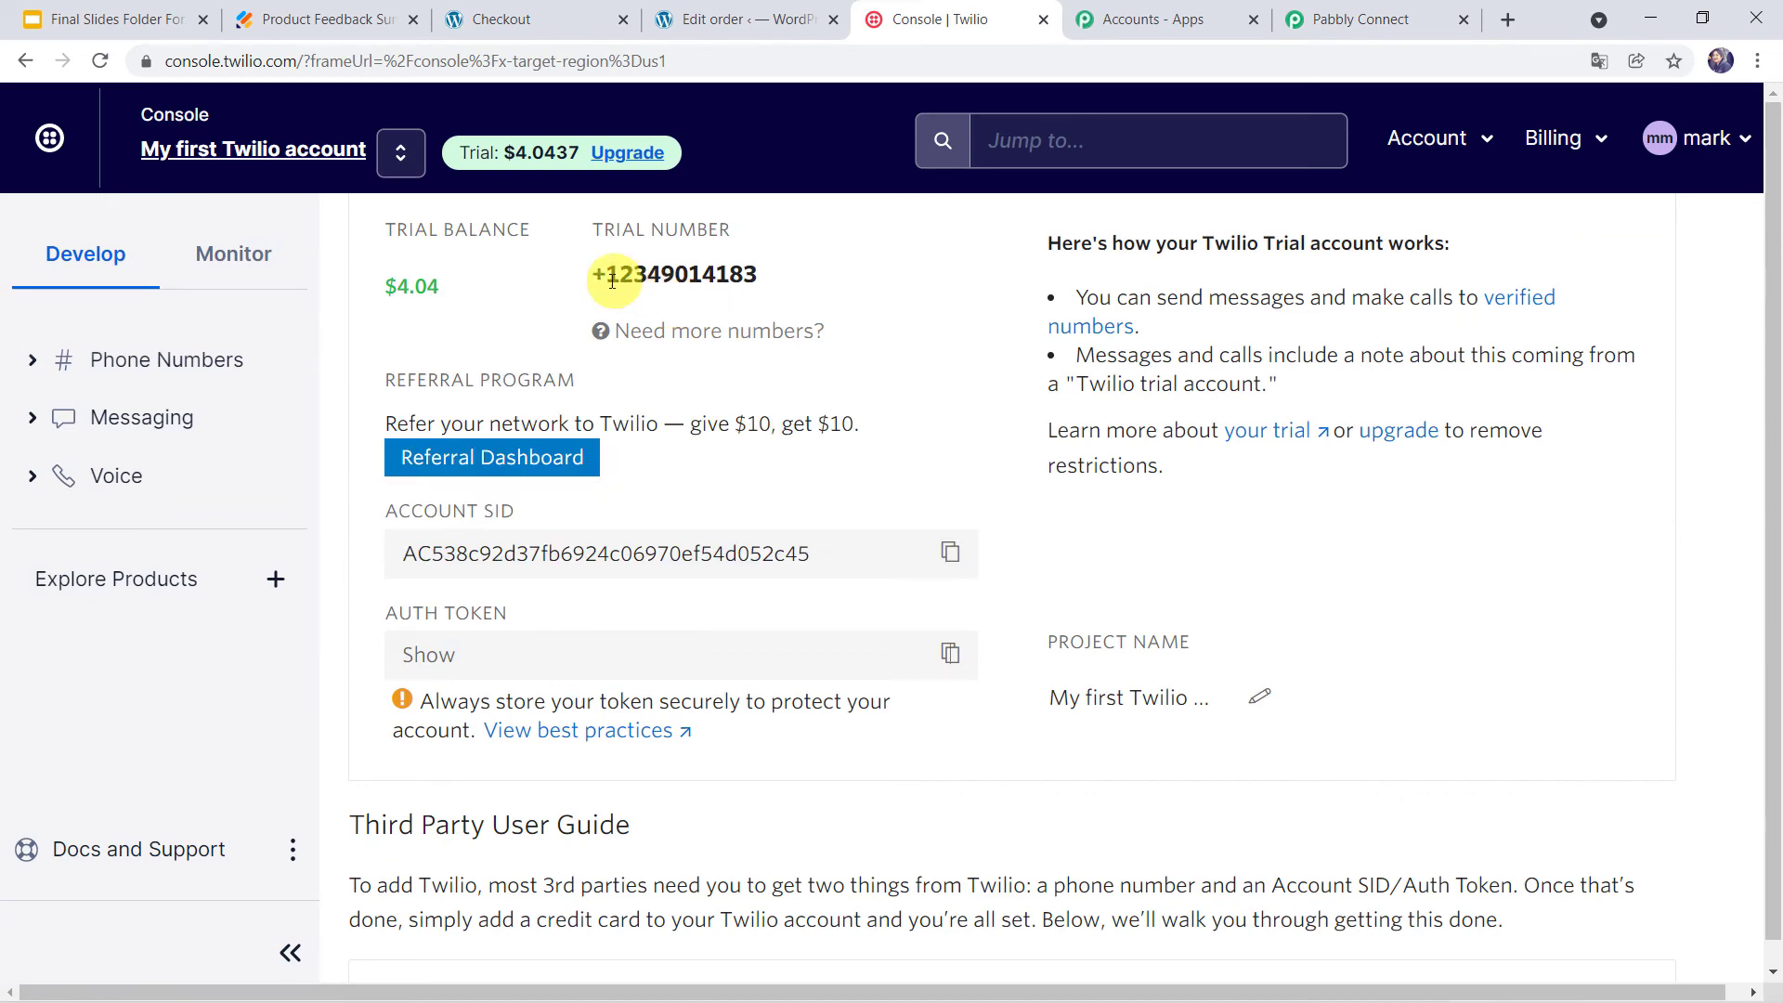
left_click_drag(594, 274, 791, 288)
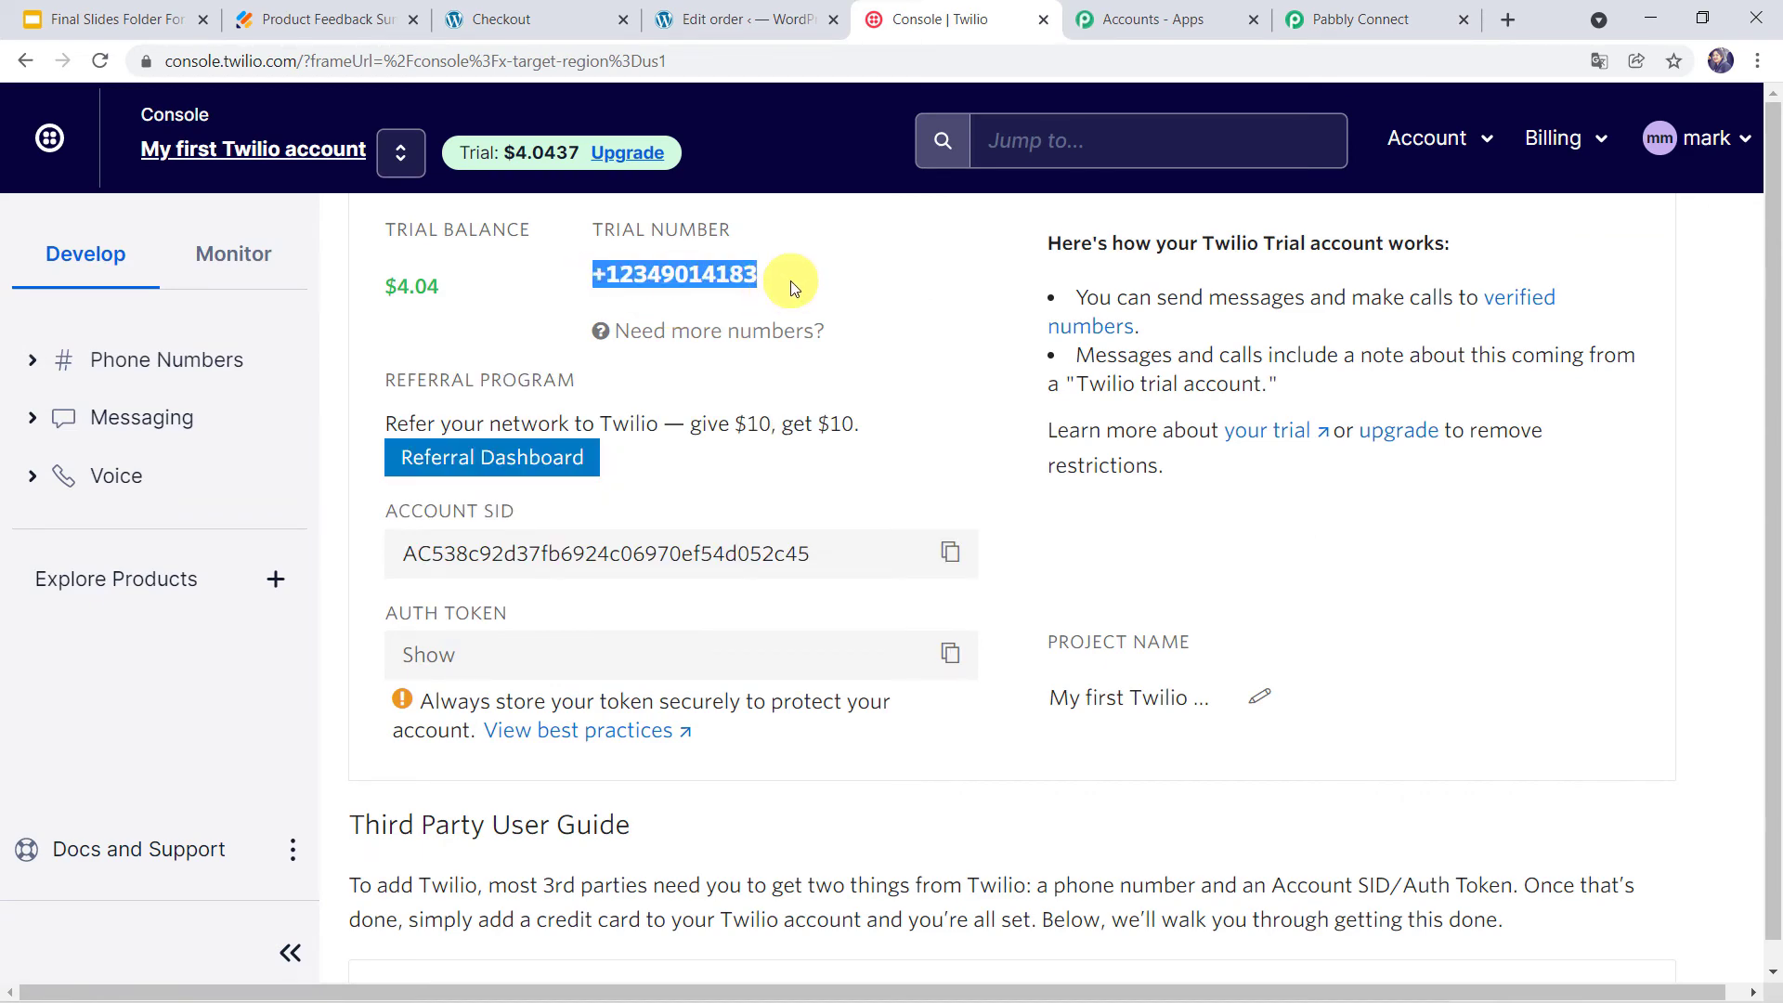
left_click(1363, 18)
left_click(440, 519)
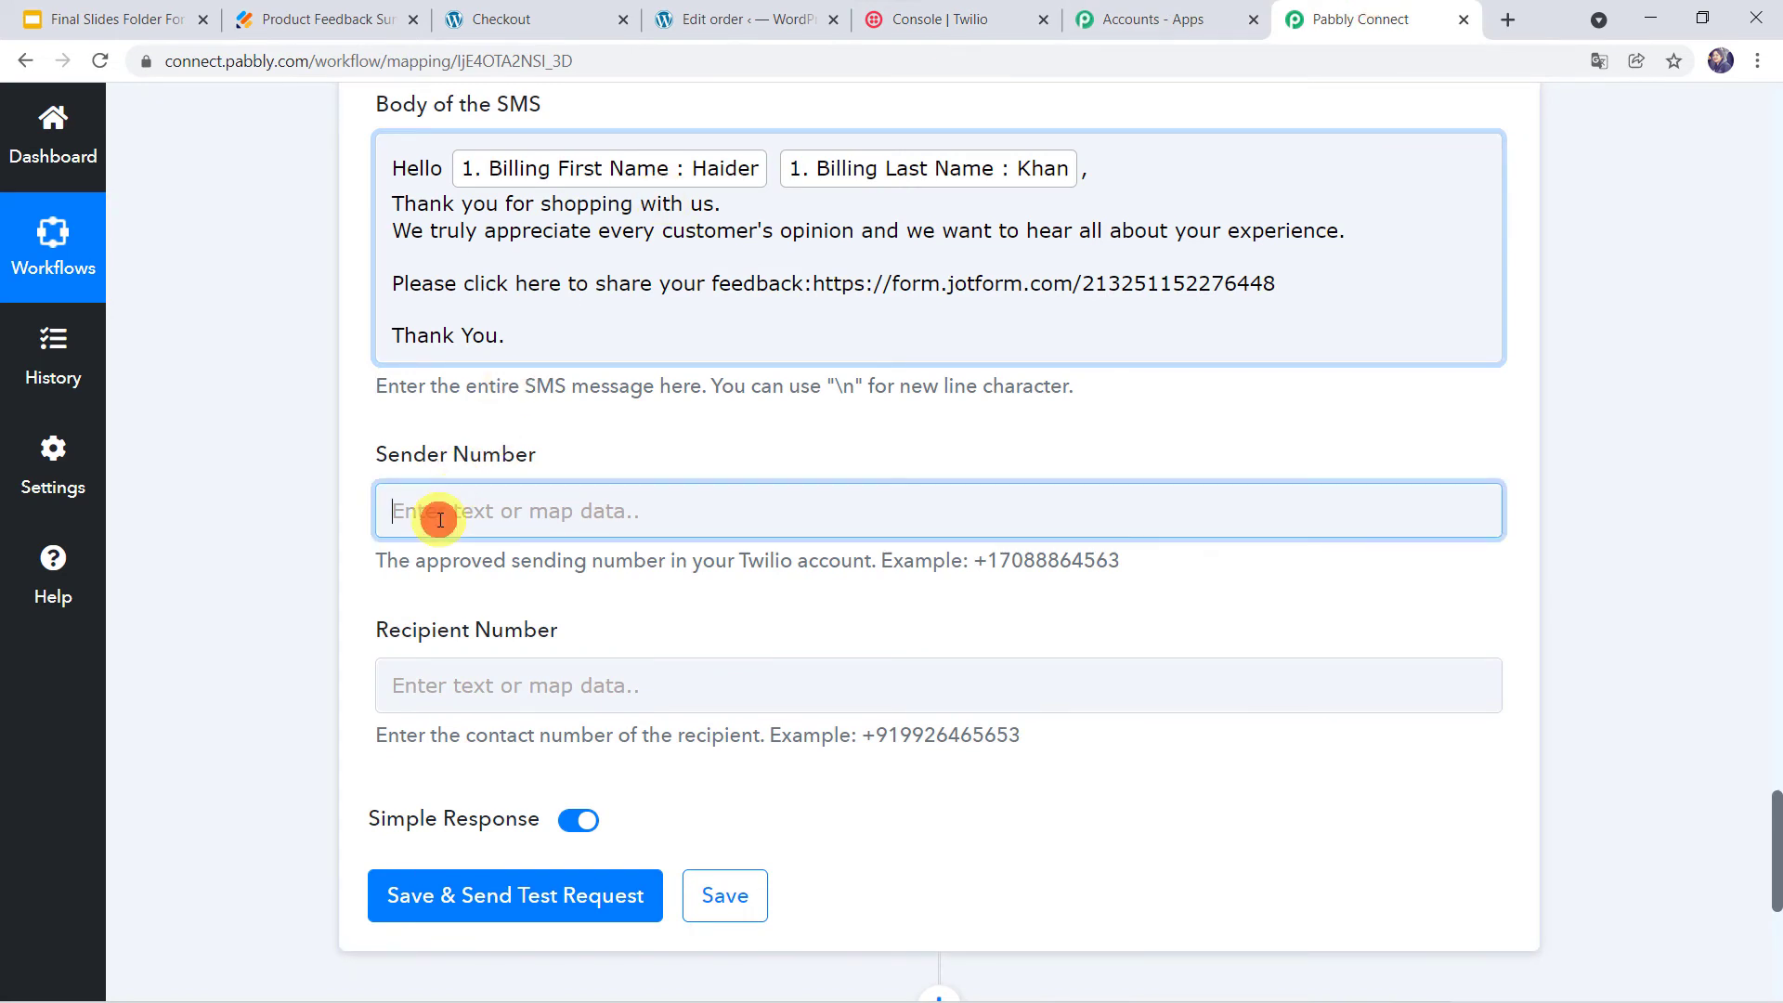
right_click(439, 520)
left_click(498, 702)
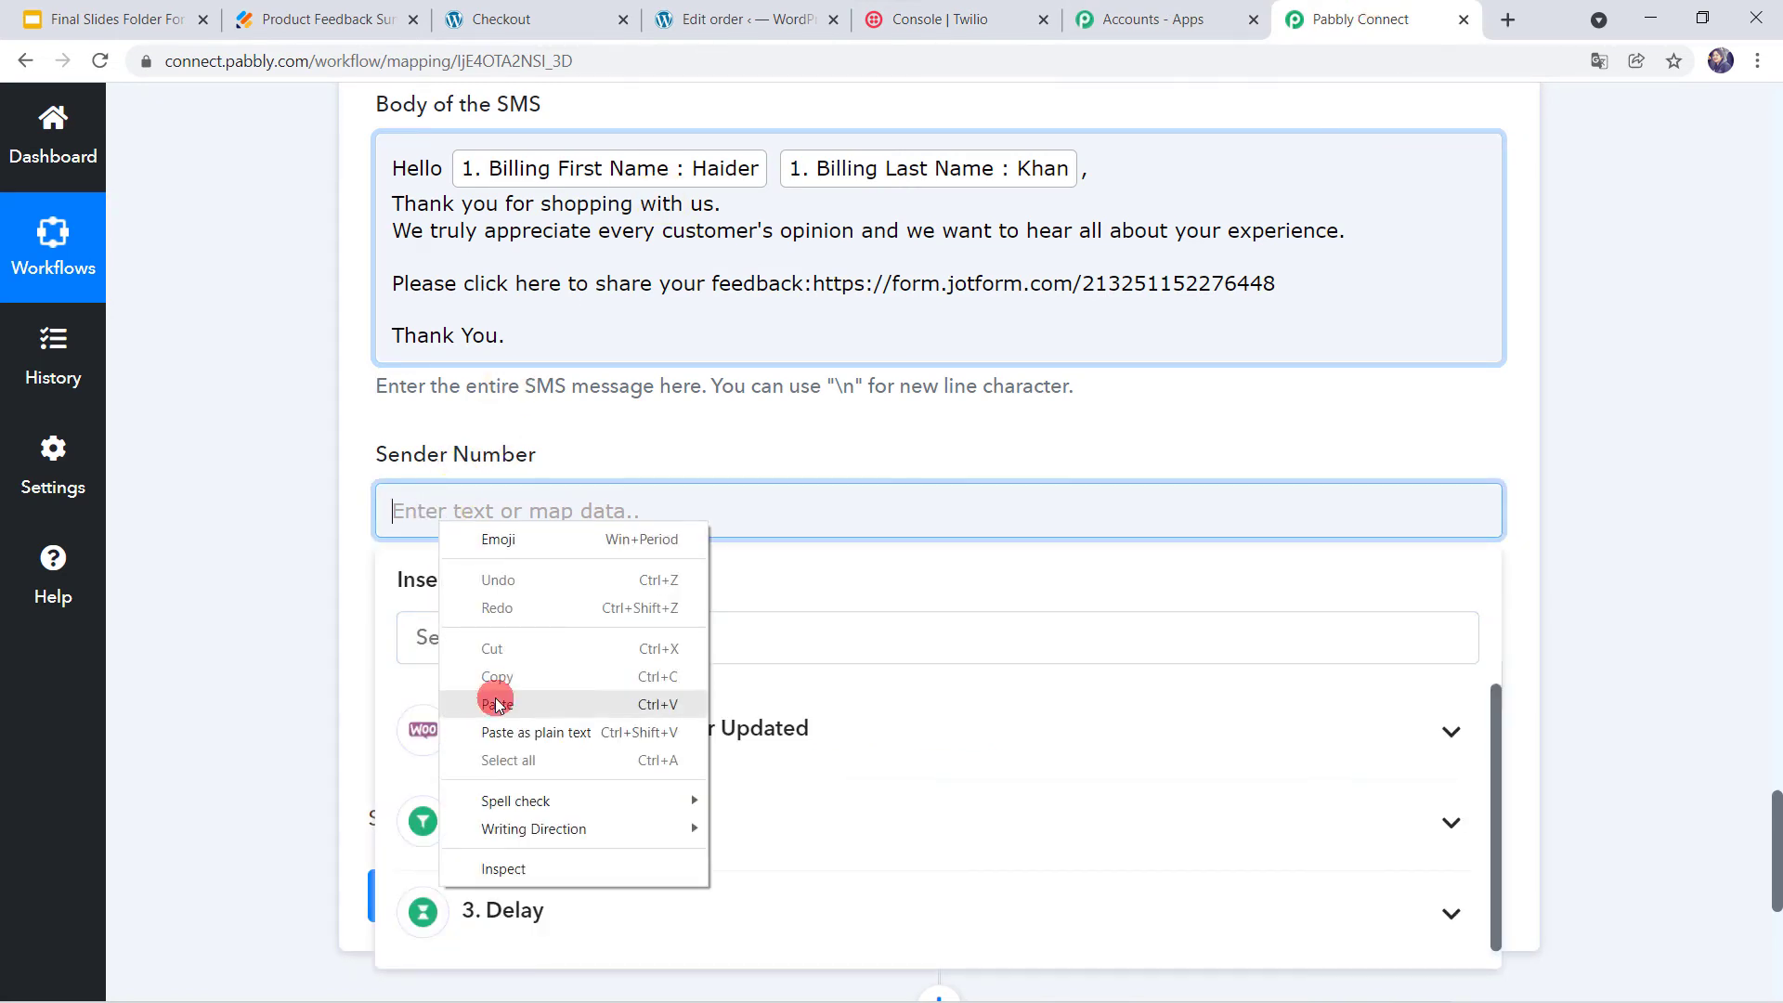
left_click(310, 617)
Step: Map the Billing Phone from the WooCommerce order data into the Recipient Number field
scroll(310, 617, "down", 2)
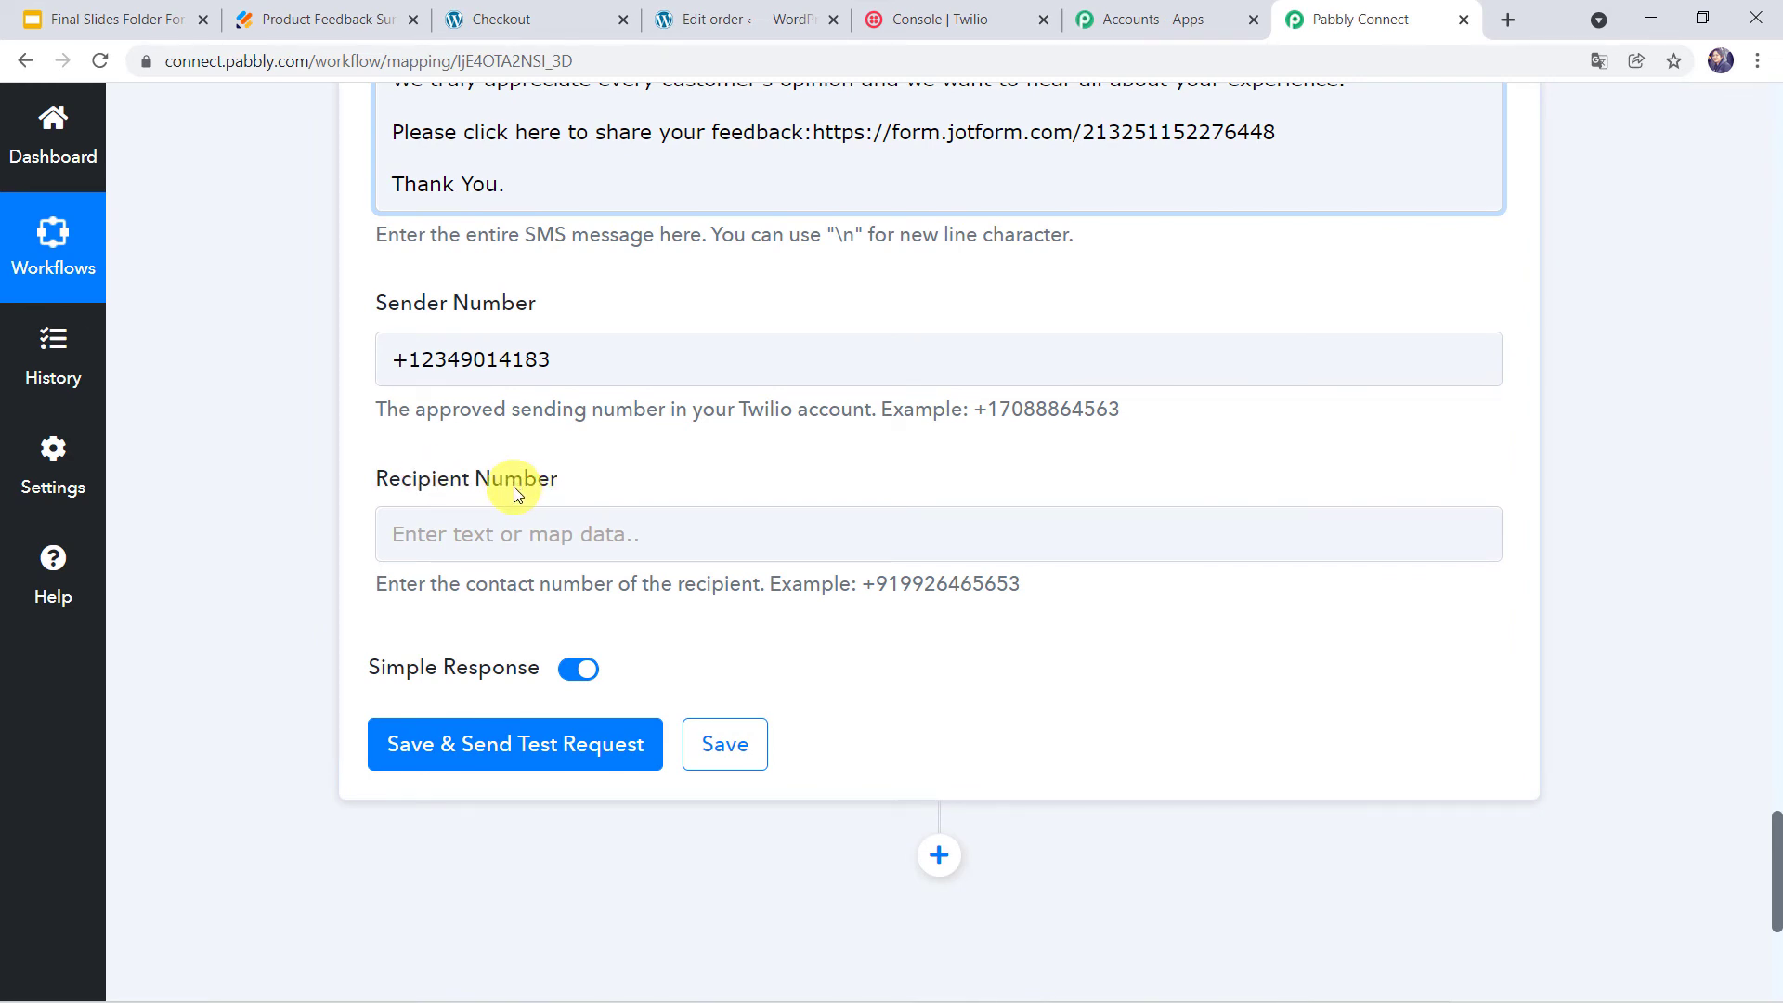
left_click(449, 533)
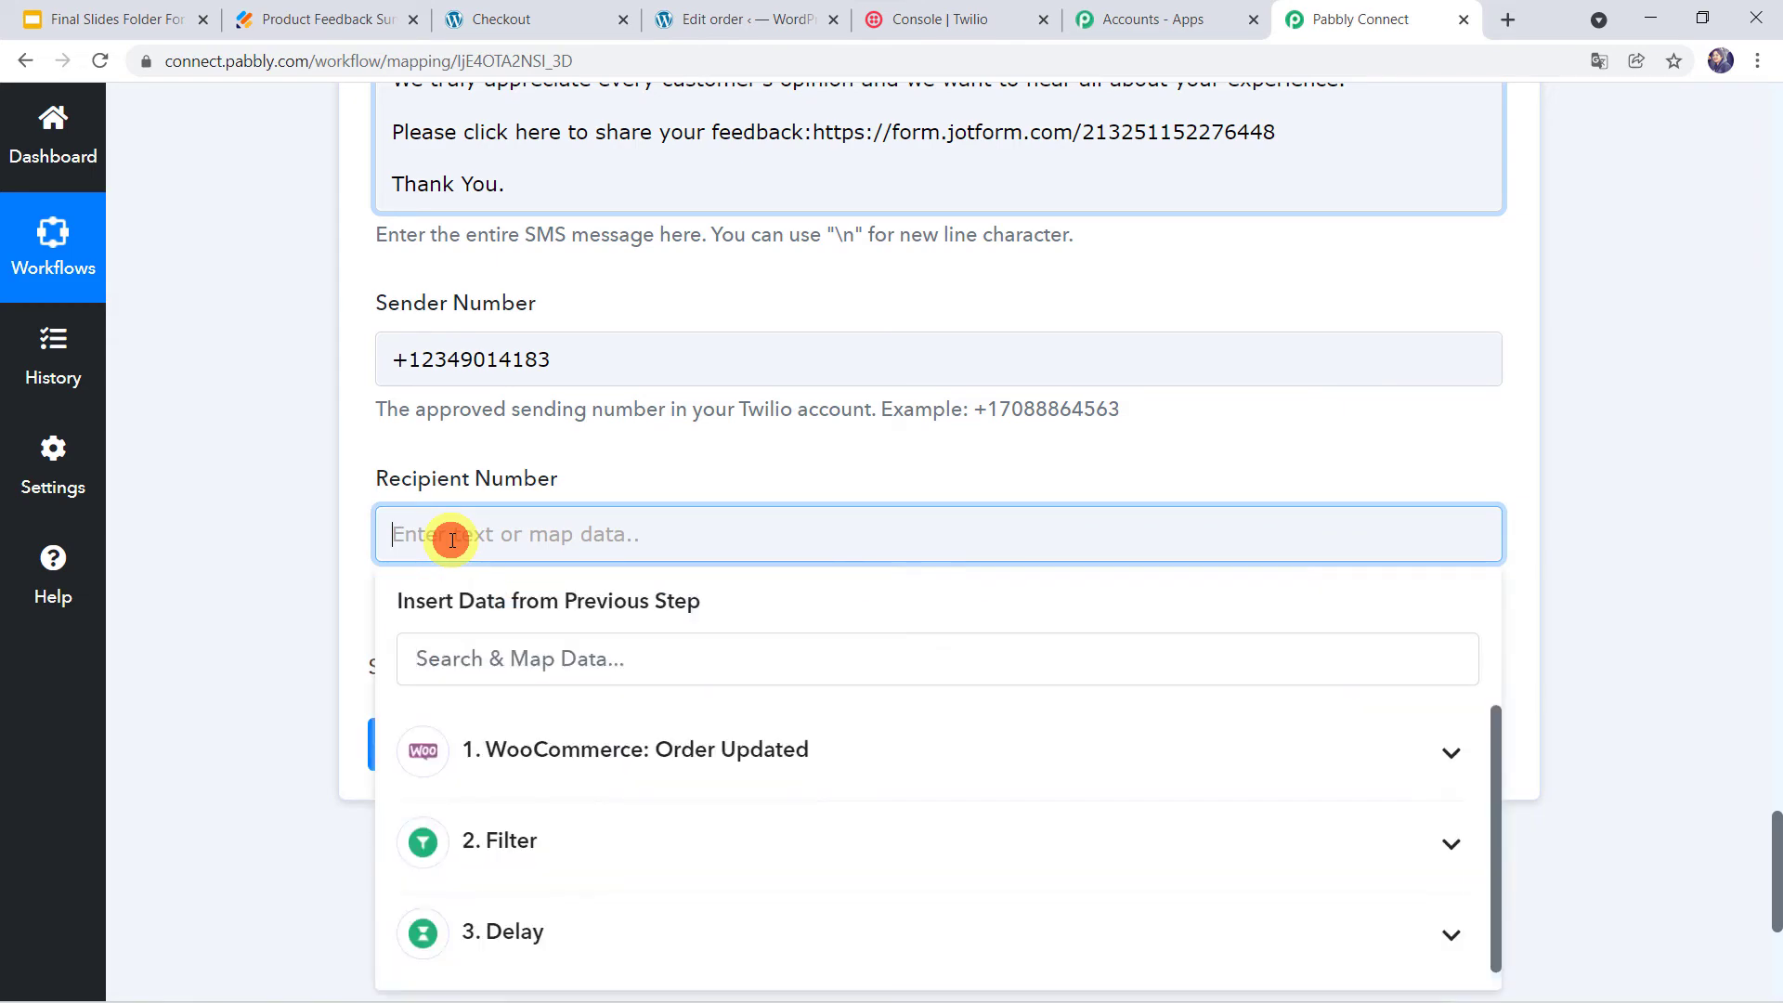
scroll(233, 634, "down", 2)
left_click(616, 561)
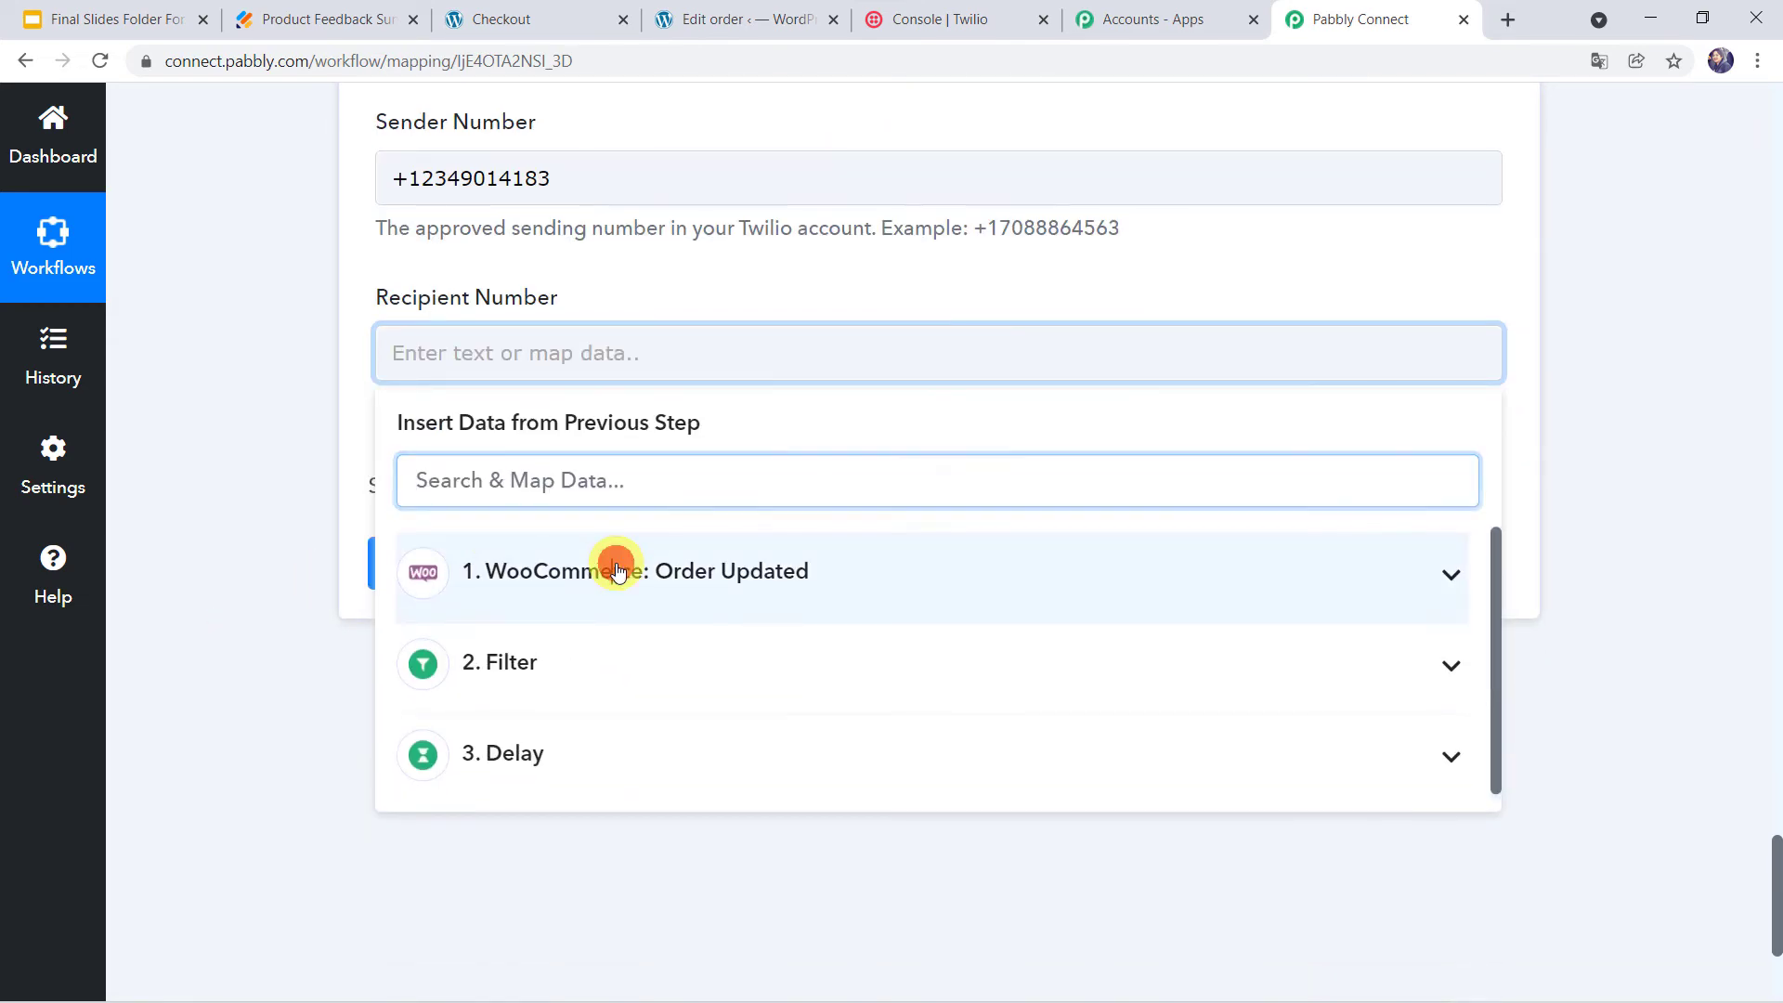
scroll(252, 532, "down", 3)
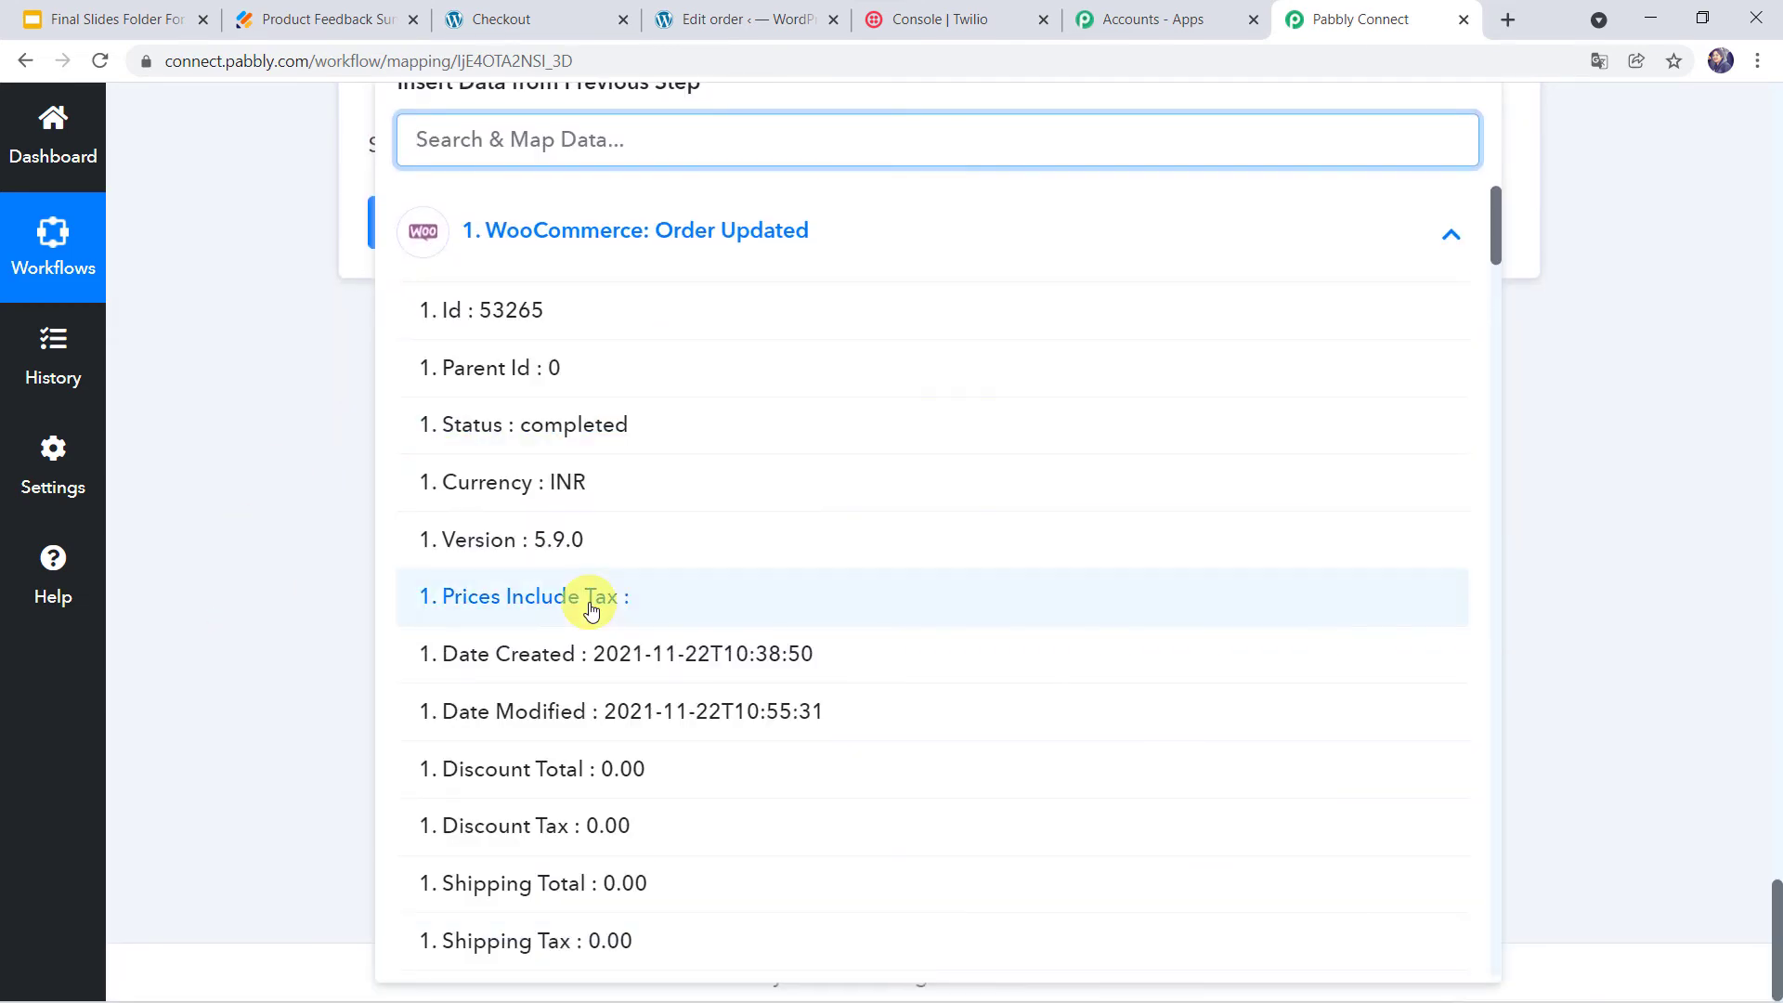
scroll(588, 600, "down", 6)
scroll(589, 604, "down", 2)
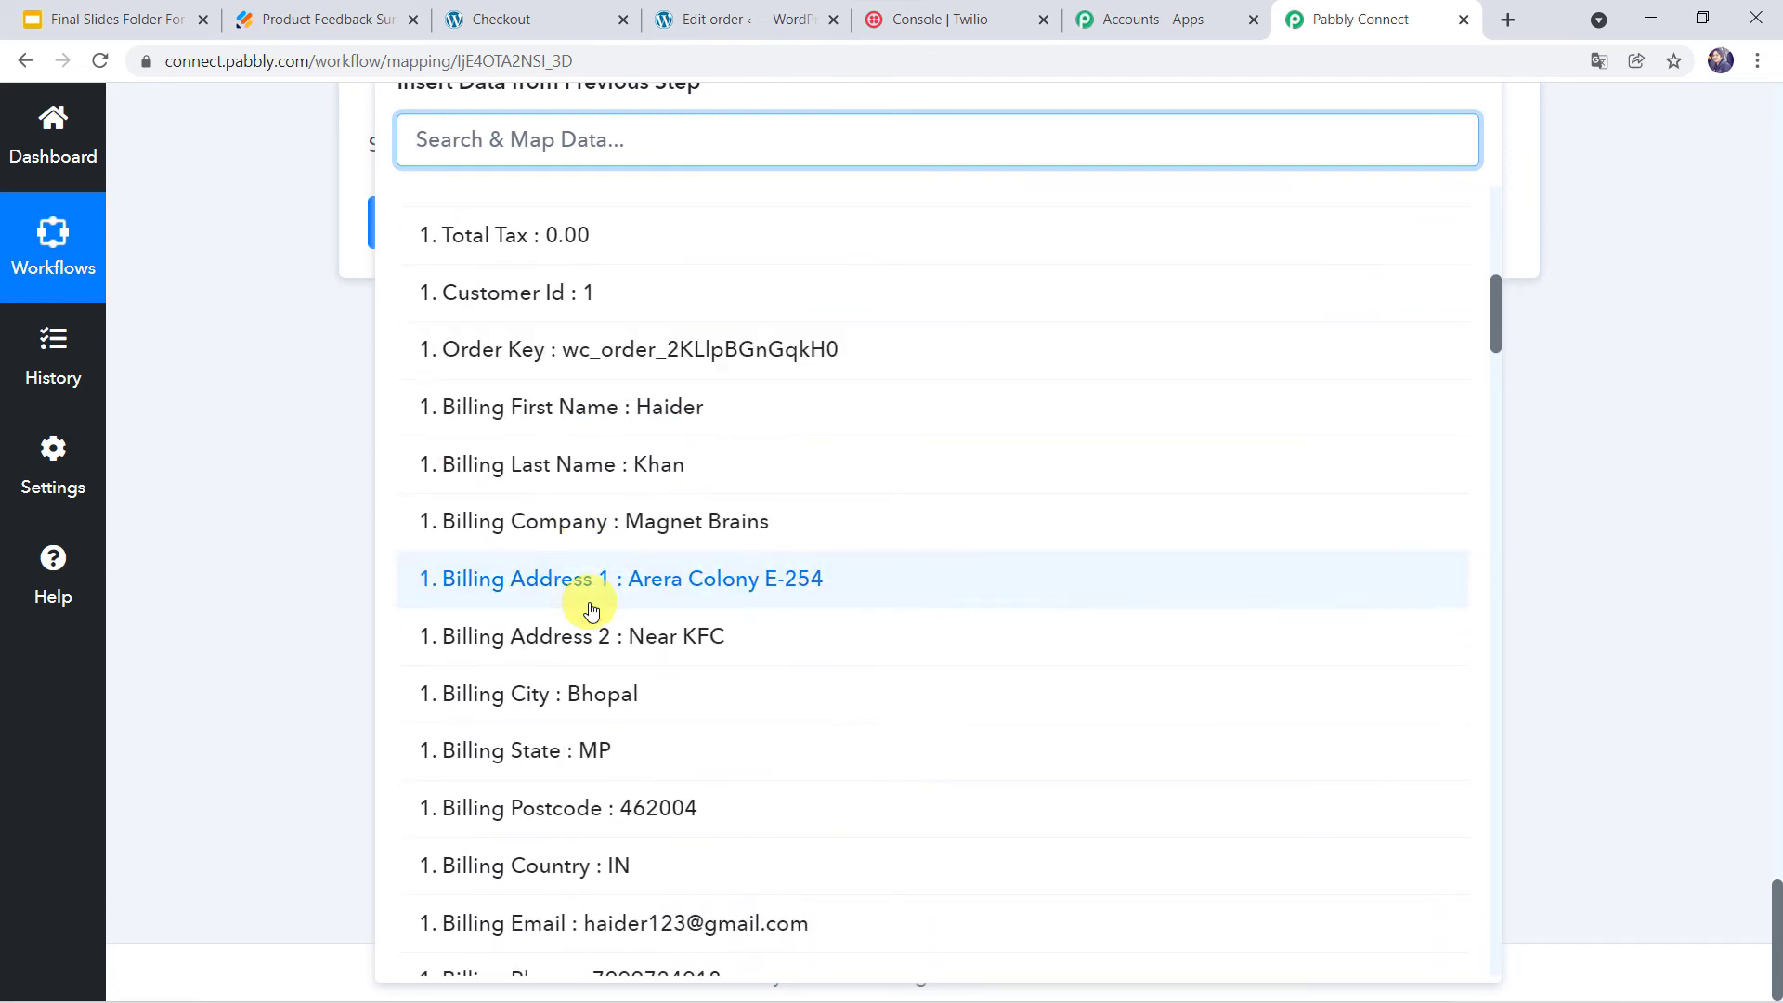
scroll(589, 598, "down", 3)
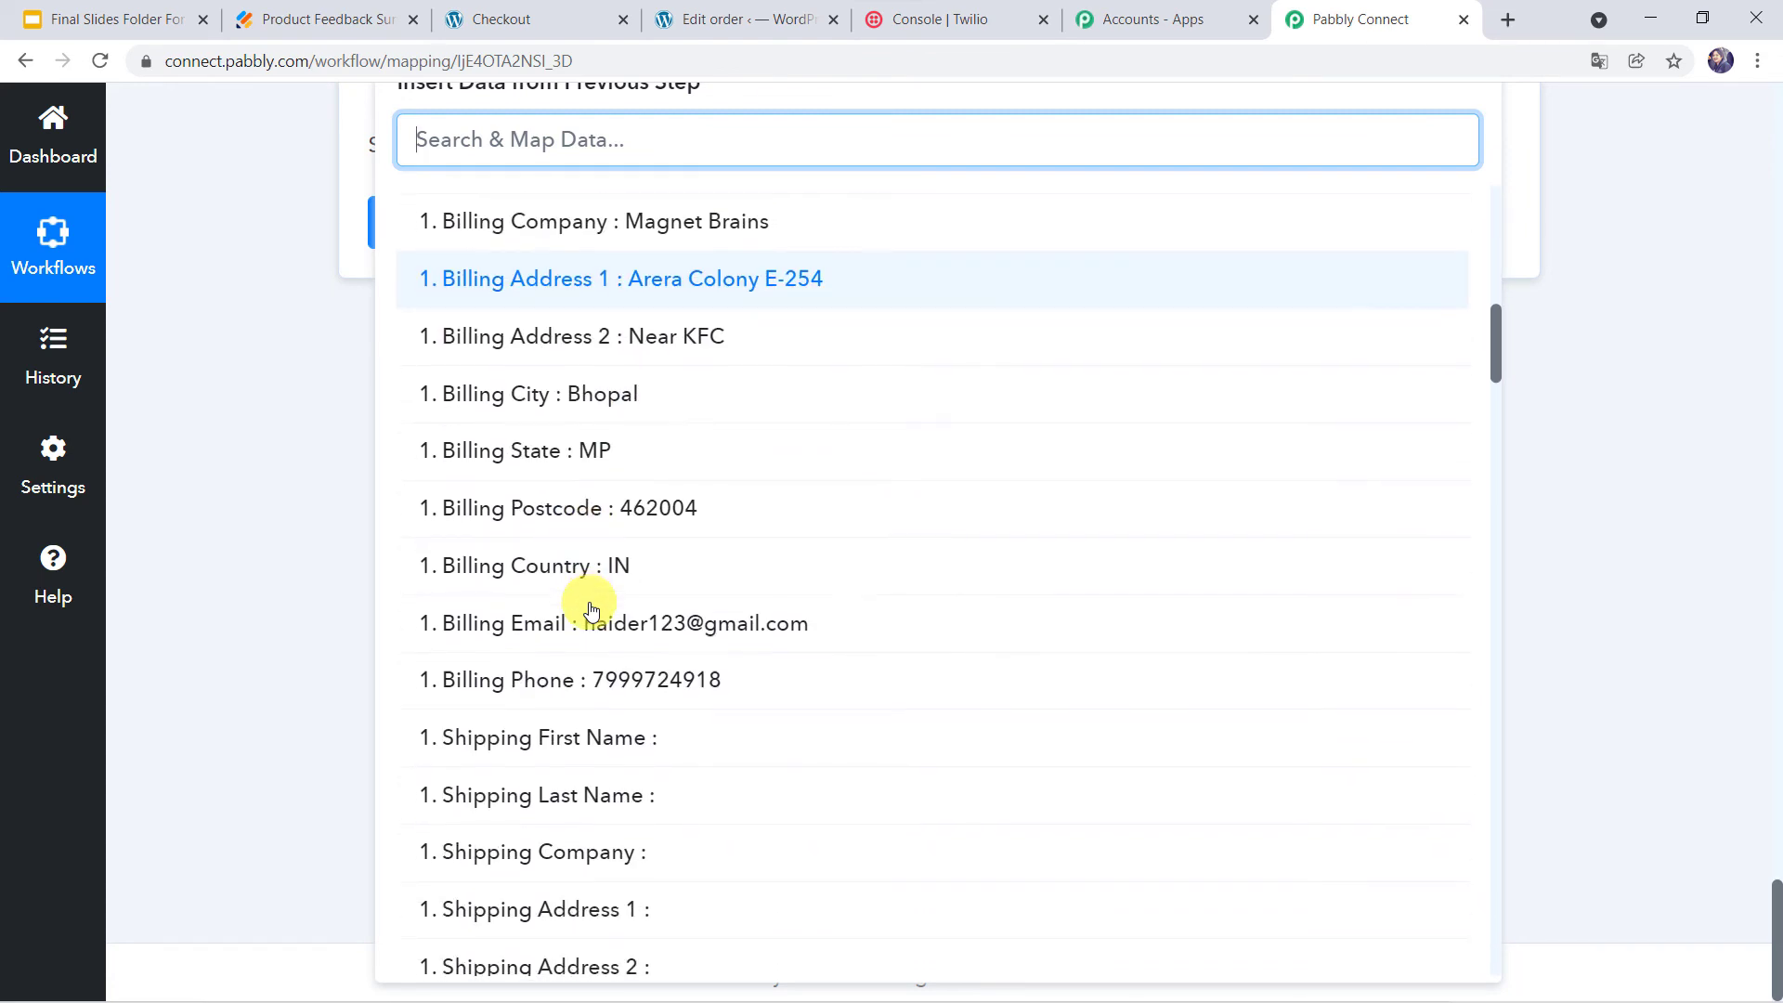
left_click(550, 680)
left_click(272, 576)
scroll(271, 575, "up", 5)
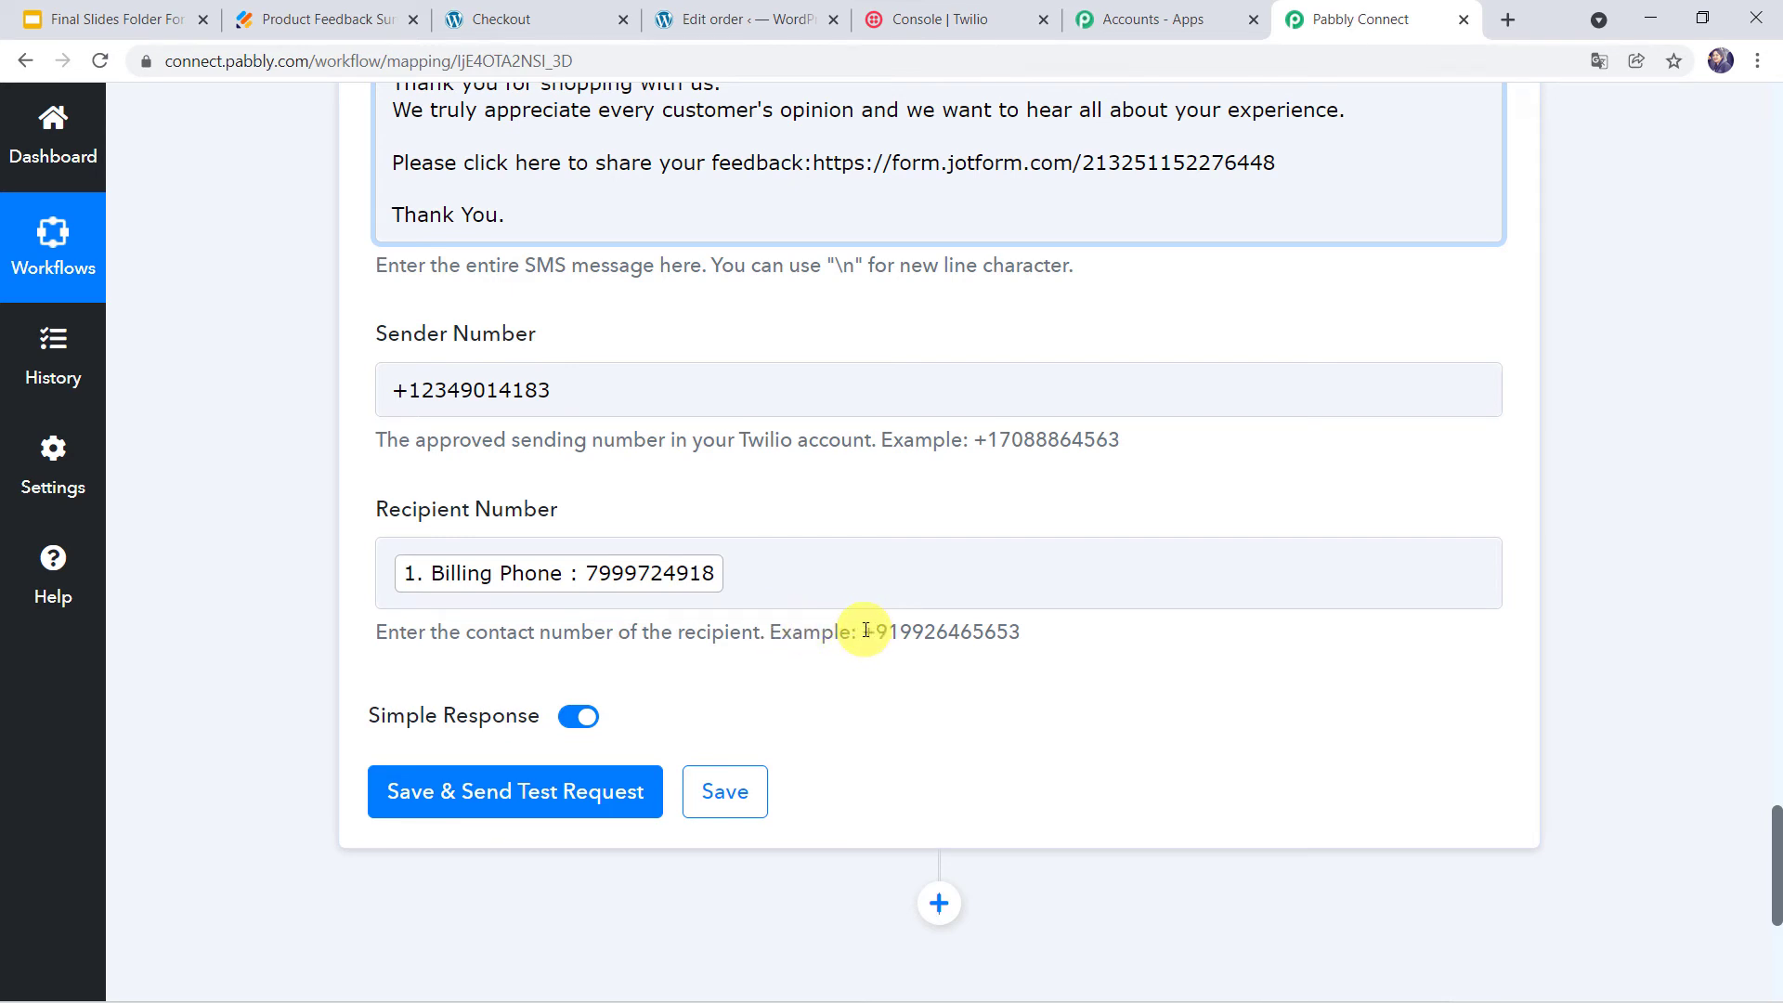
Step: Prefix the mapped Billing Phone in Recipient Number with the country code +91
left_click(393, 568)
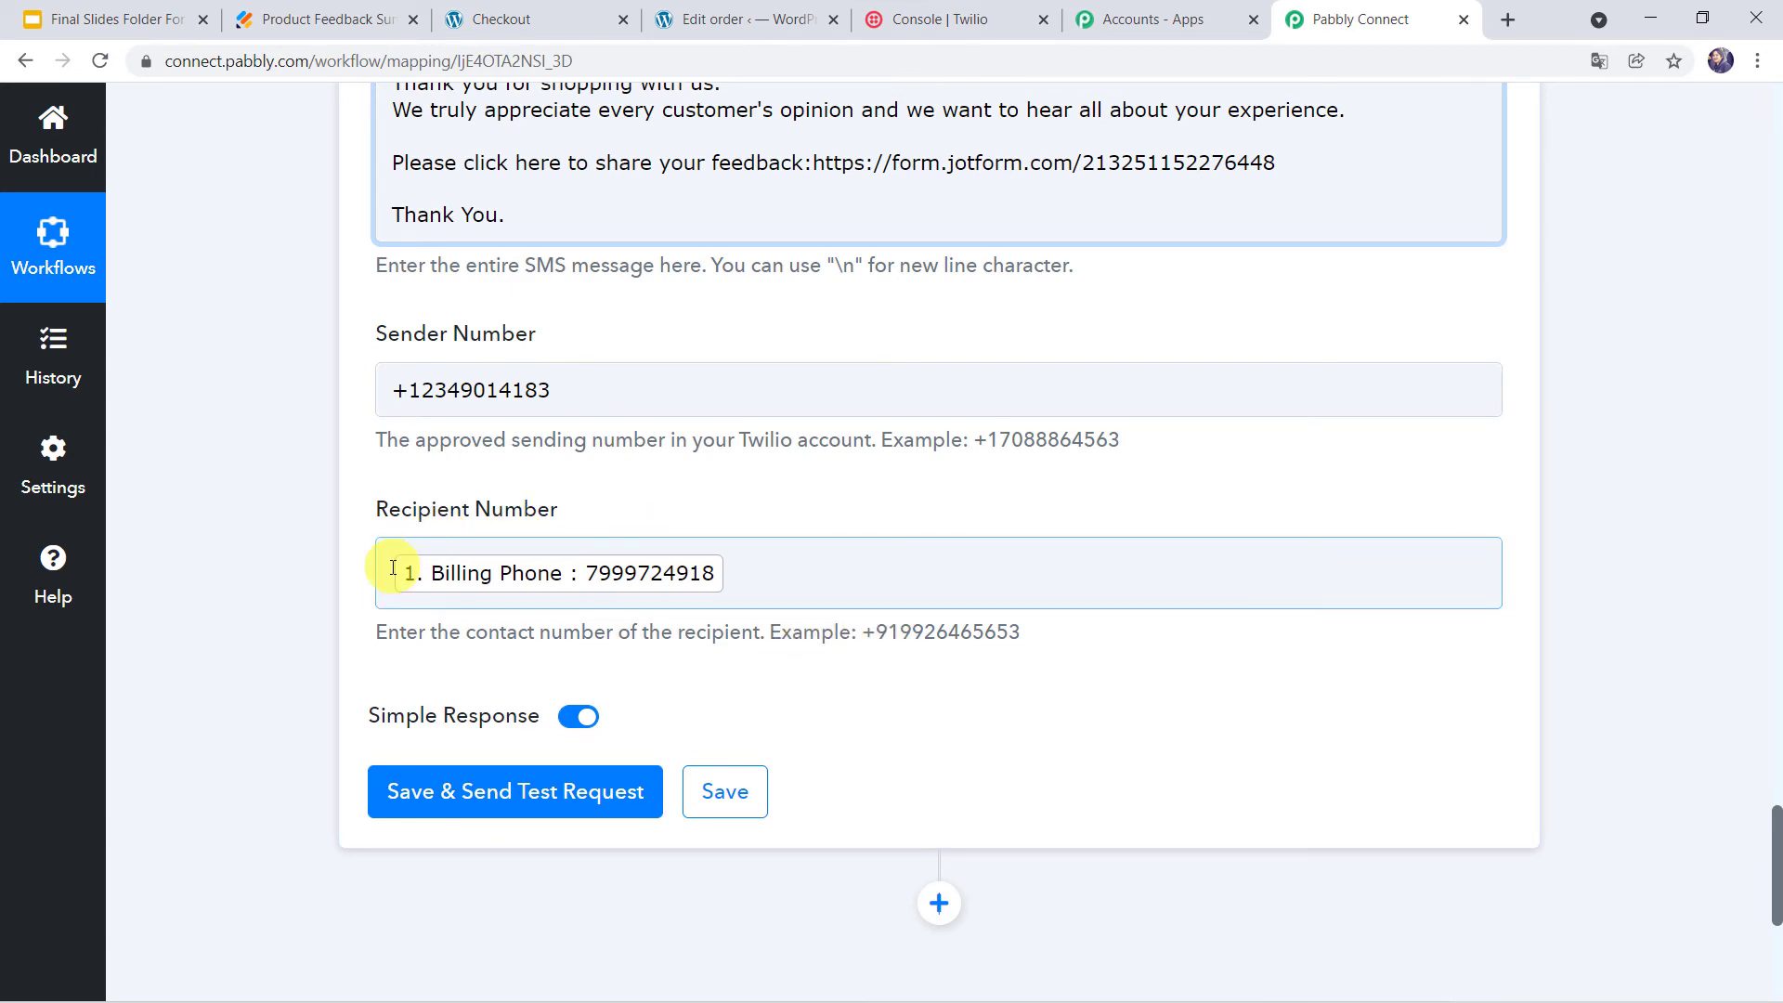
type("+9 ")
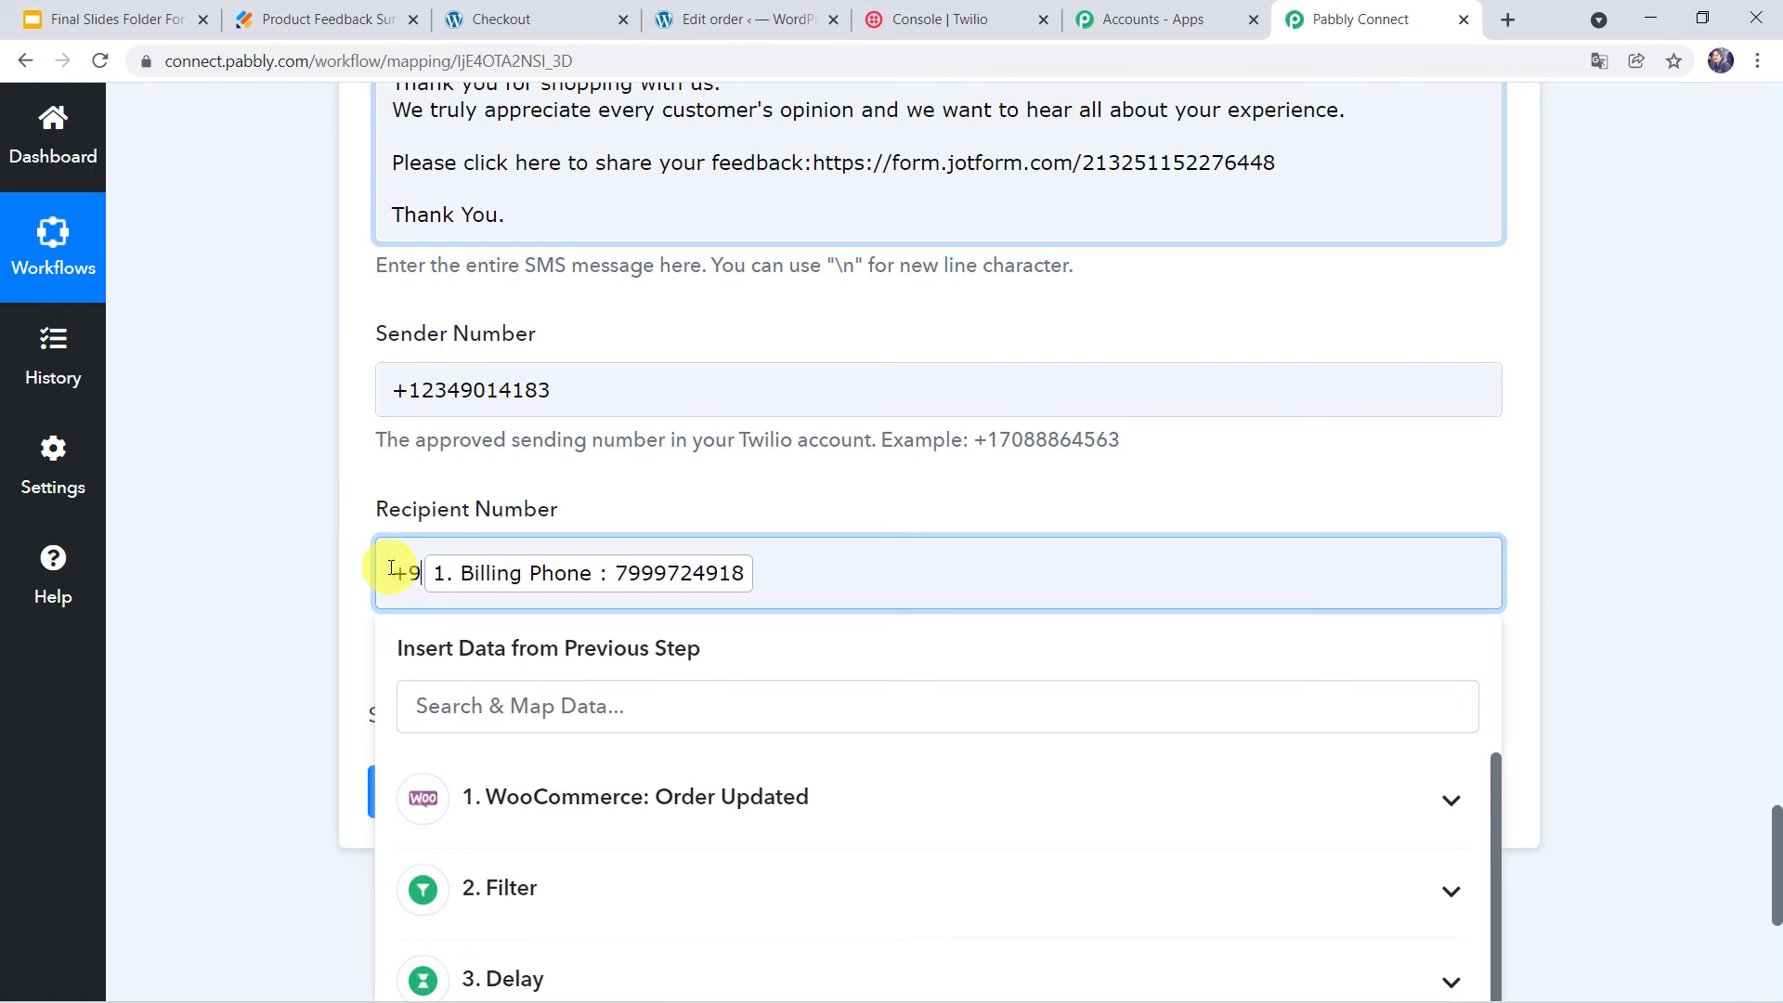
type("1")
left_click(277, 576)
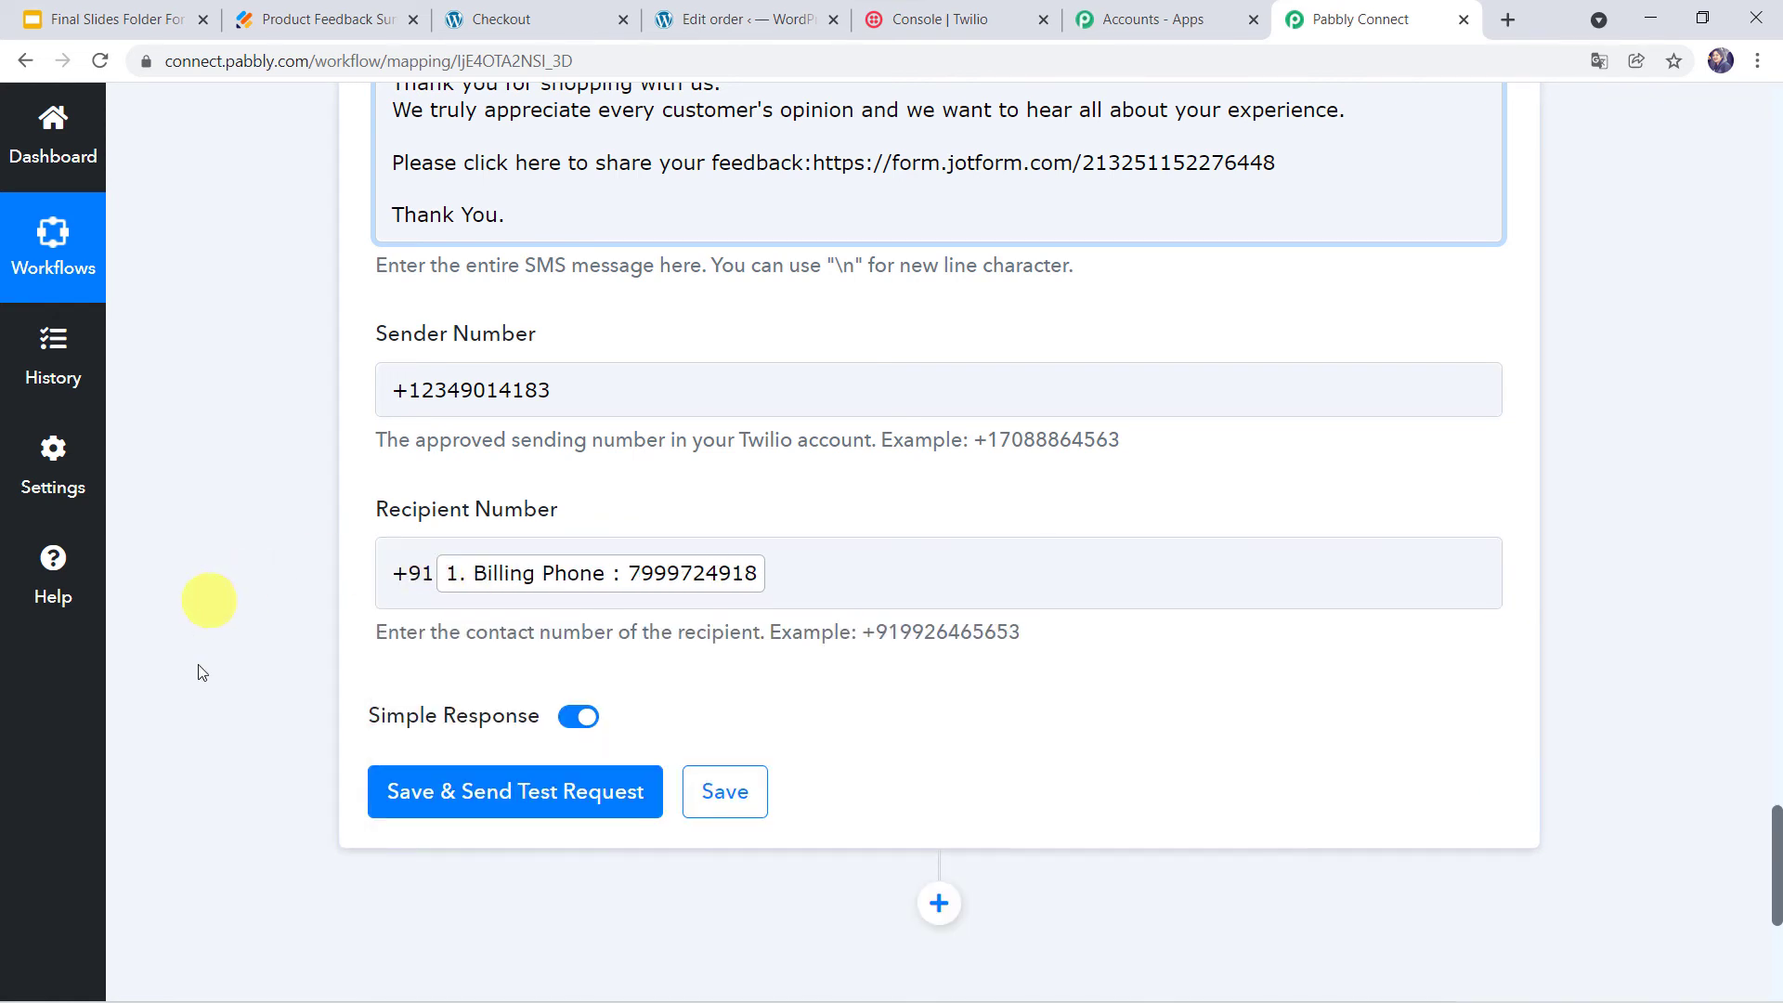
Step: Save the Twilio SMS action, send a test request and review the response received
left_click(472, 792)
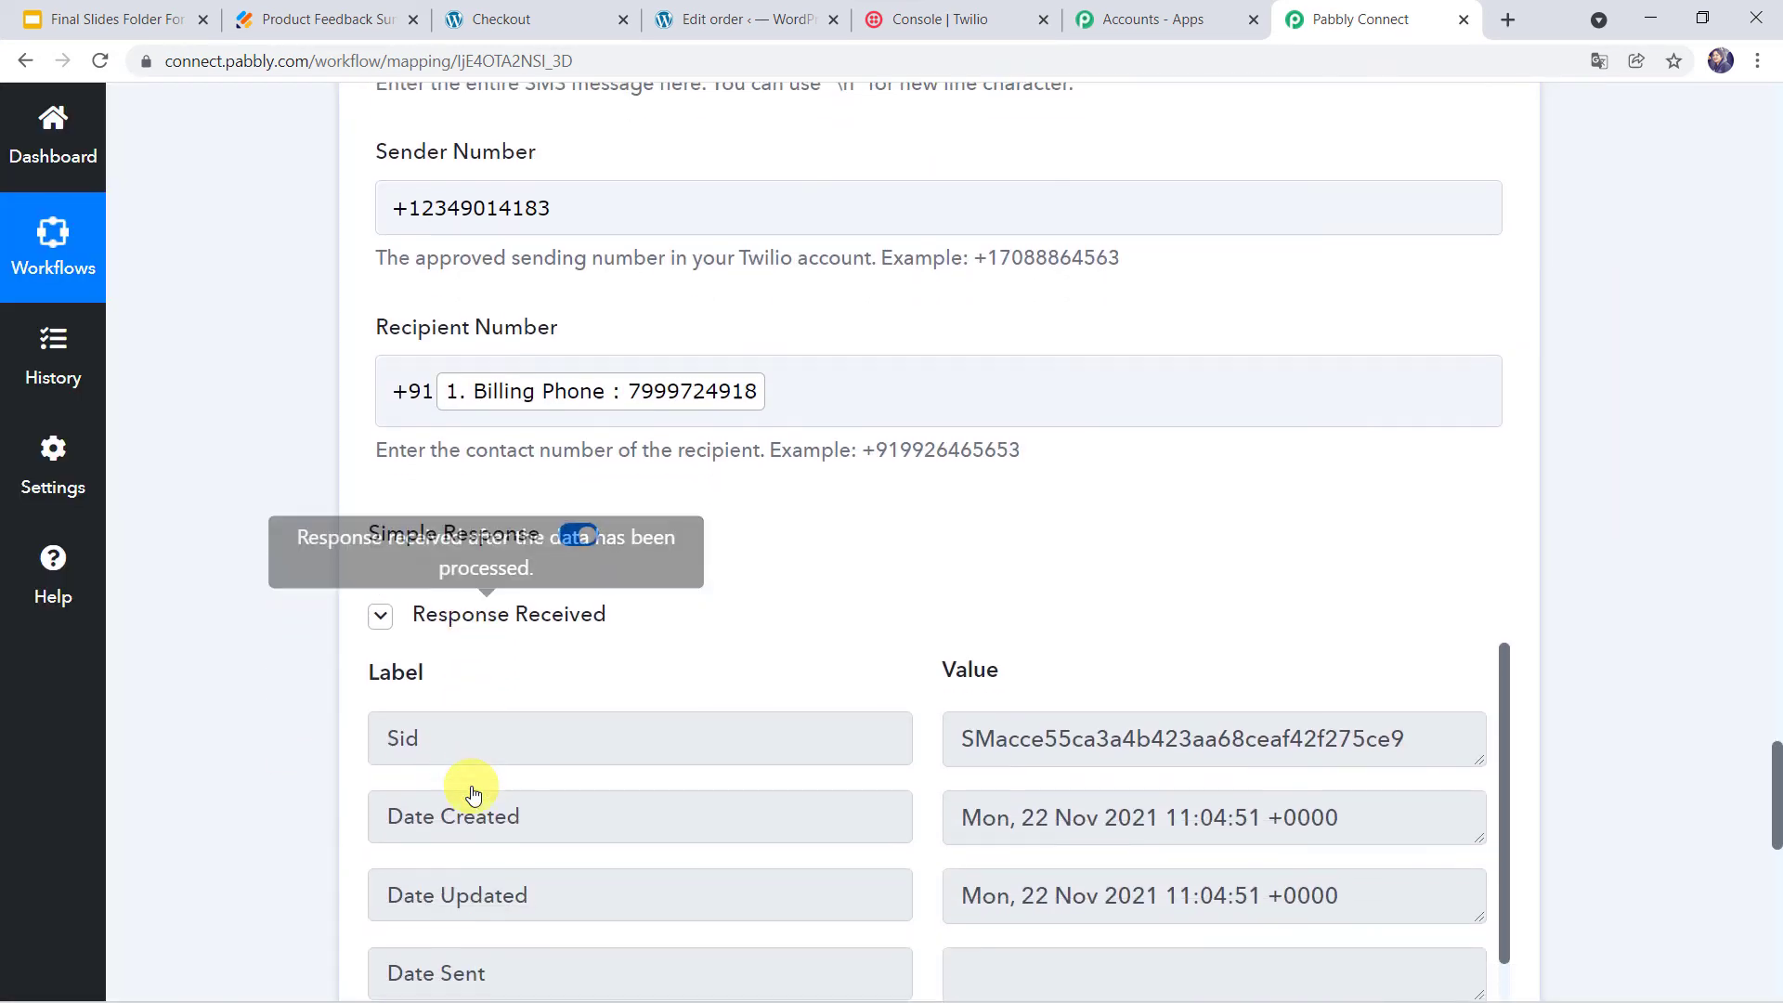
scroll(473, 792, "down", 4)
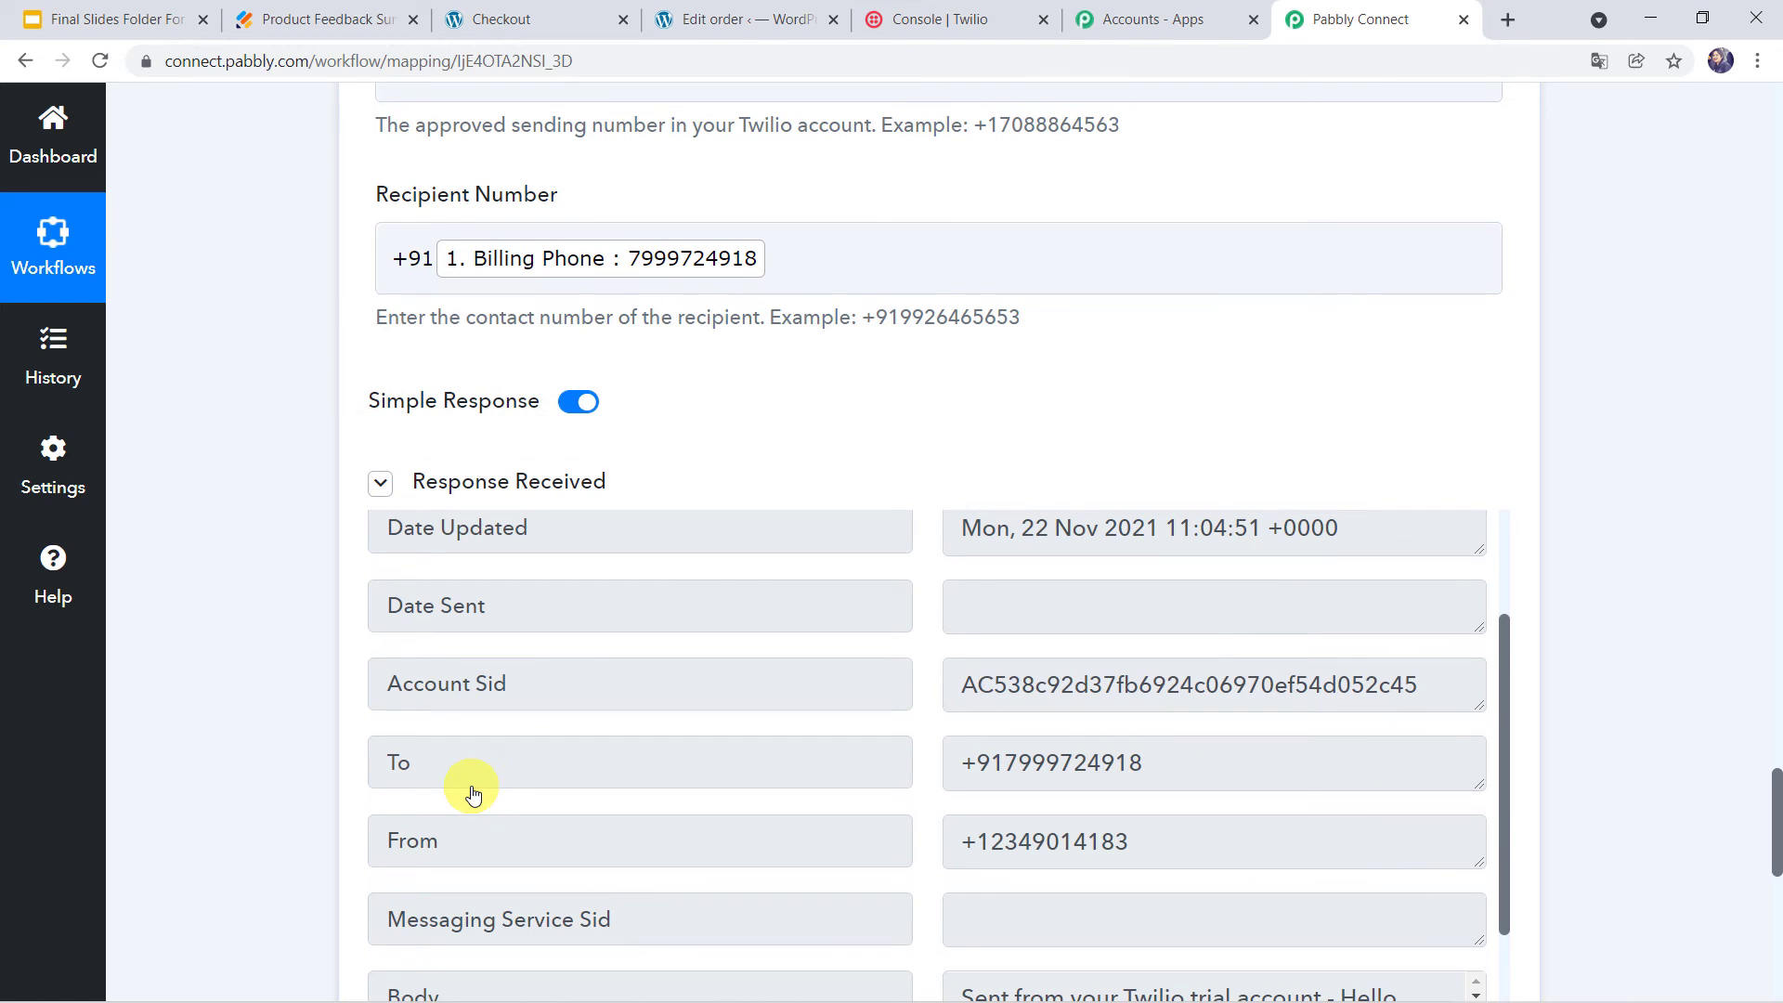
scroll(472, 792, "down", 5)
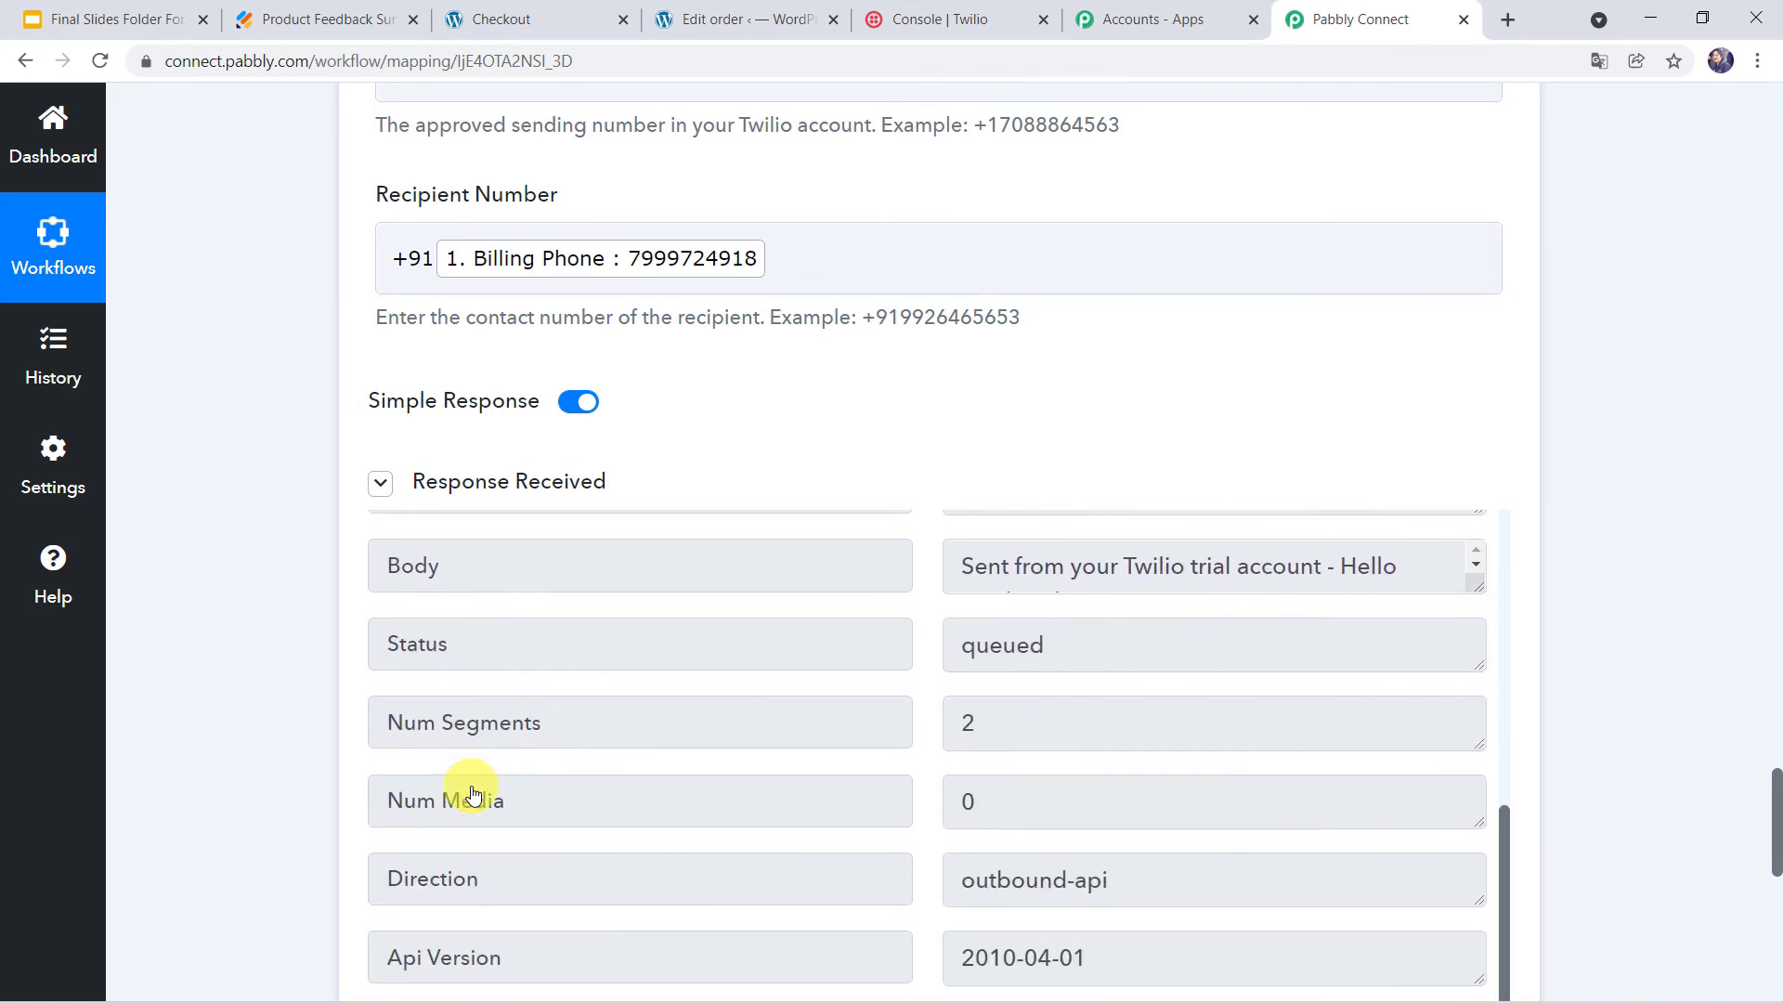
scroll(781, 743, "down", 10)
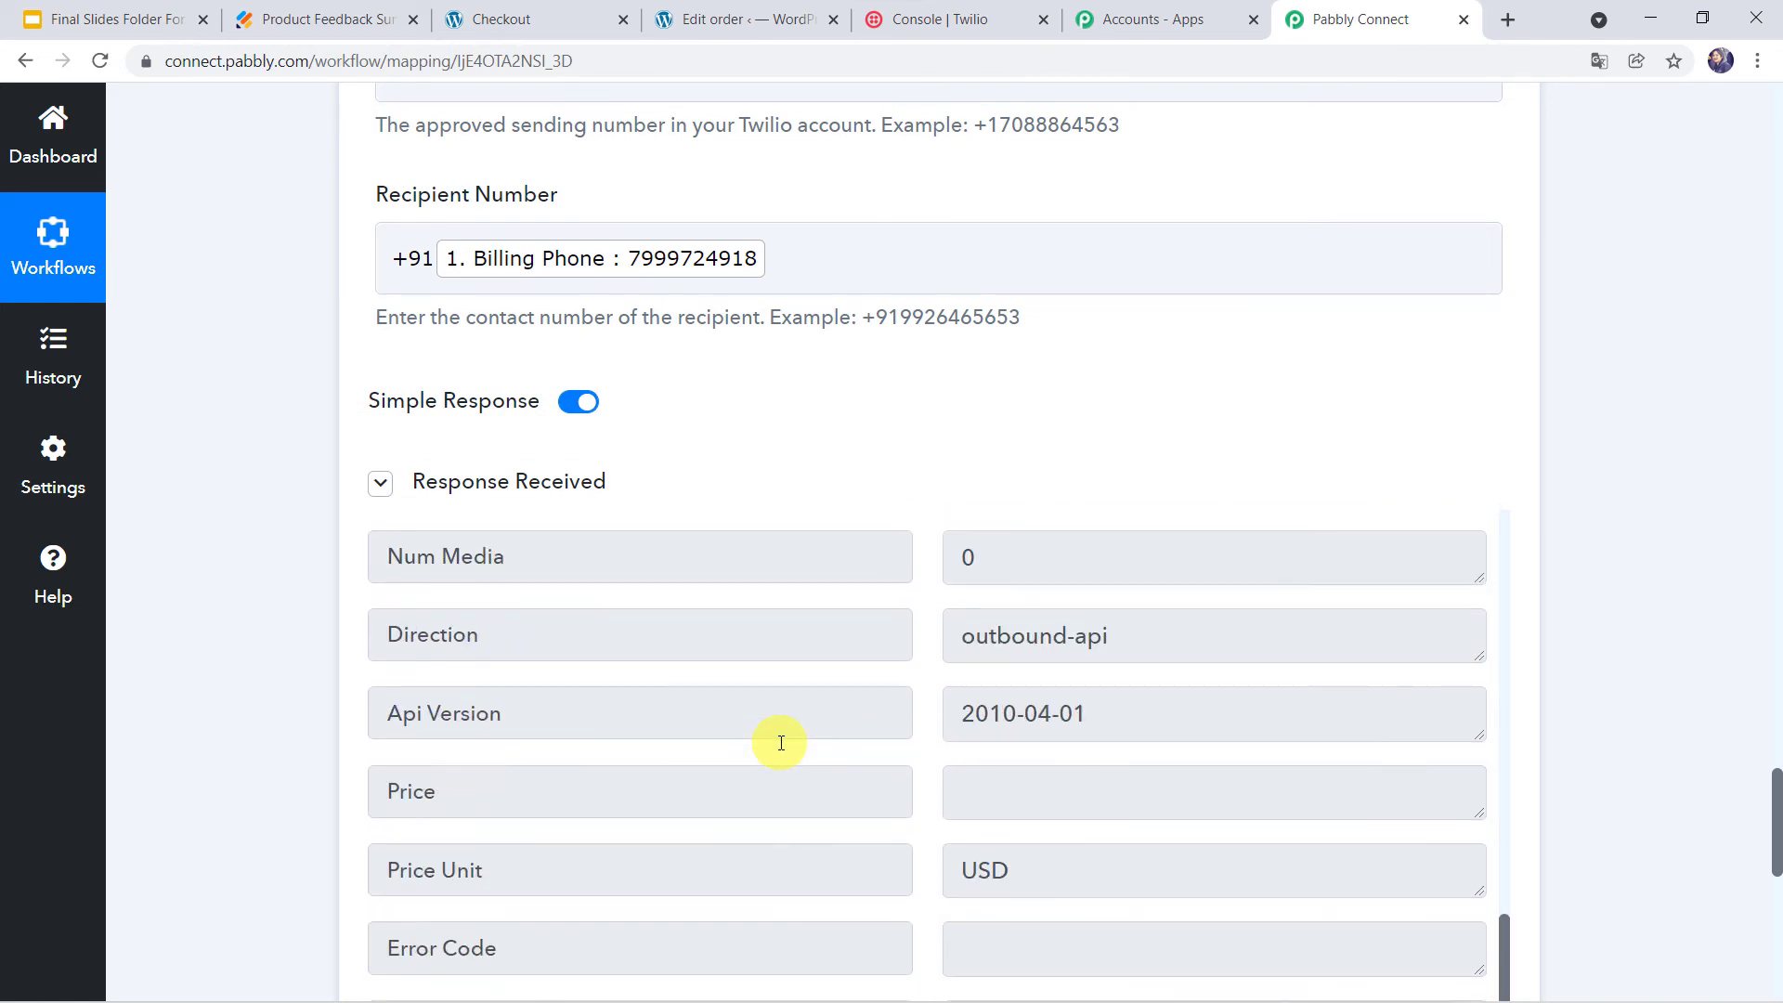
scroll(781, 743, "up", 8)
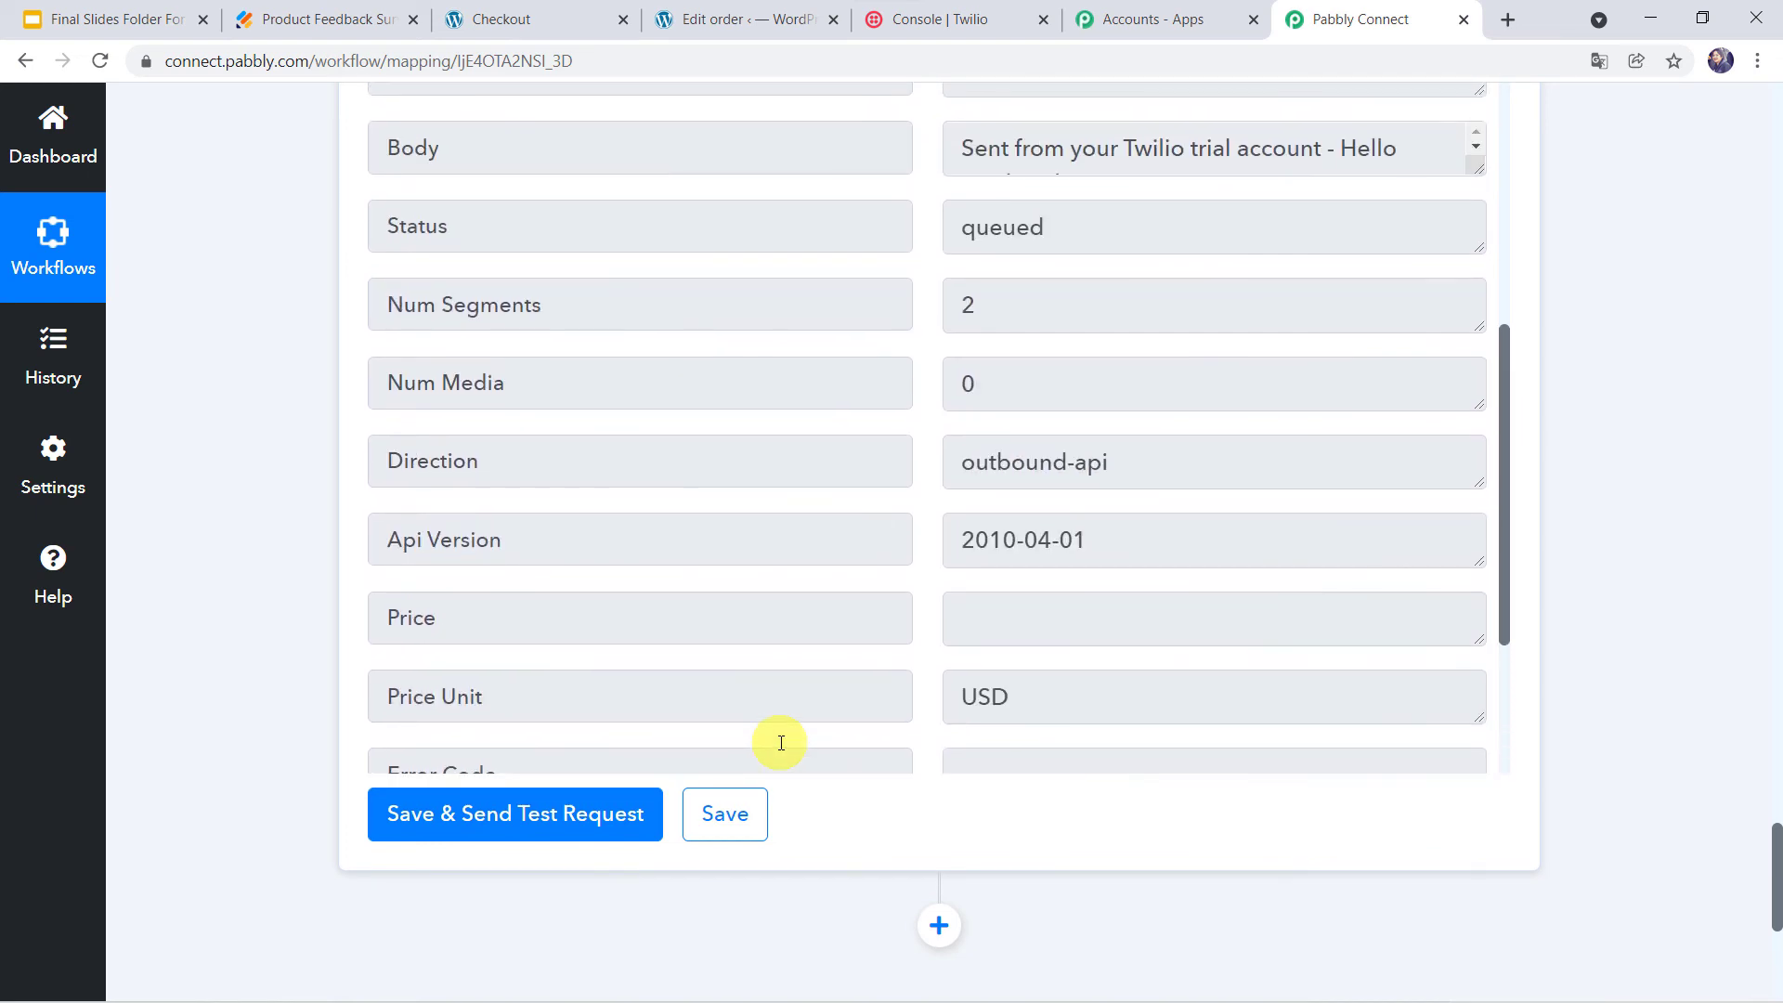
scroll(322, 620, "up", 1)
scroll(321, 620, "up", 3)
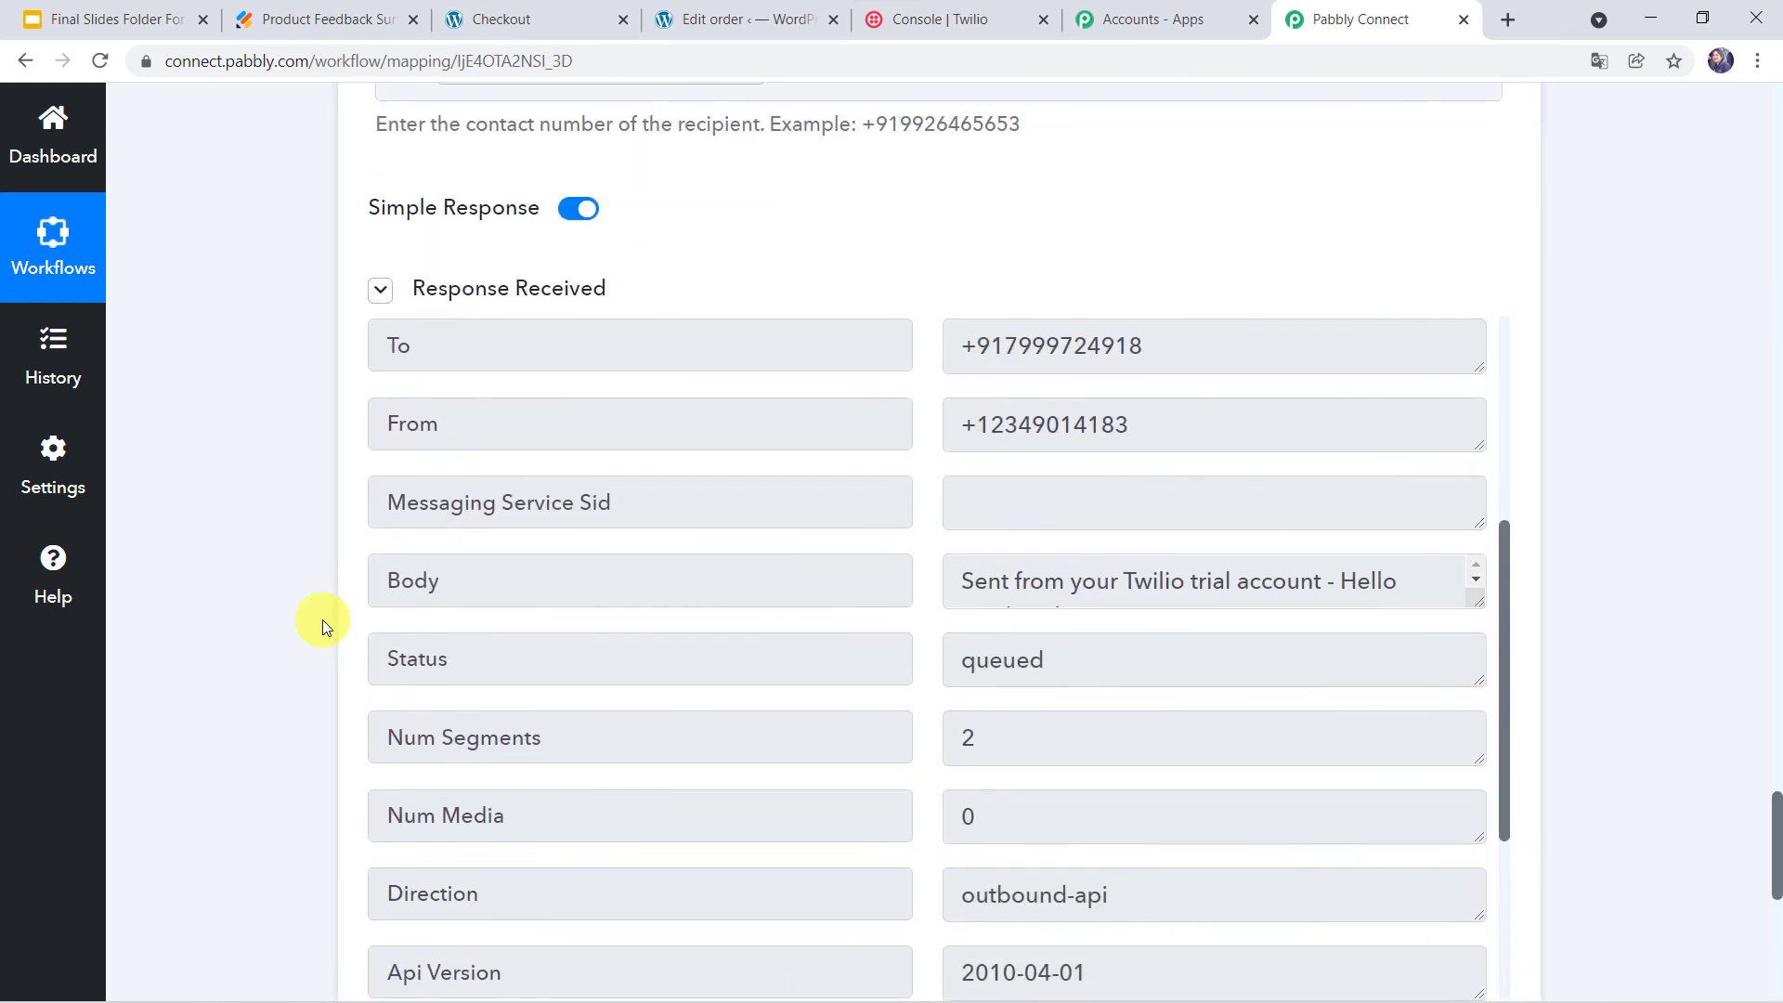
scroll(587, 595, "up", 6)
scroll(586, 595, "up", 2)
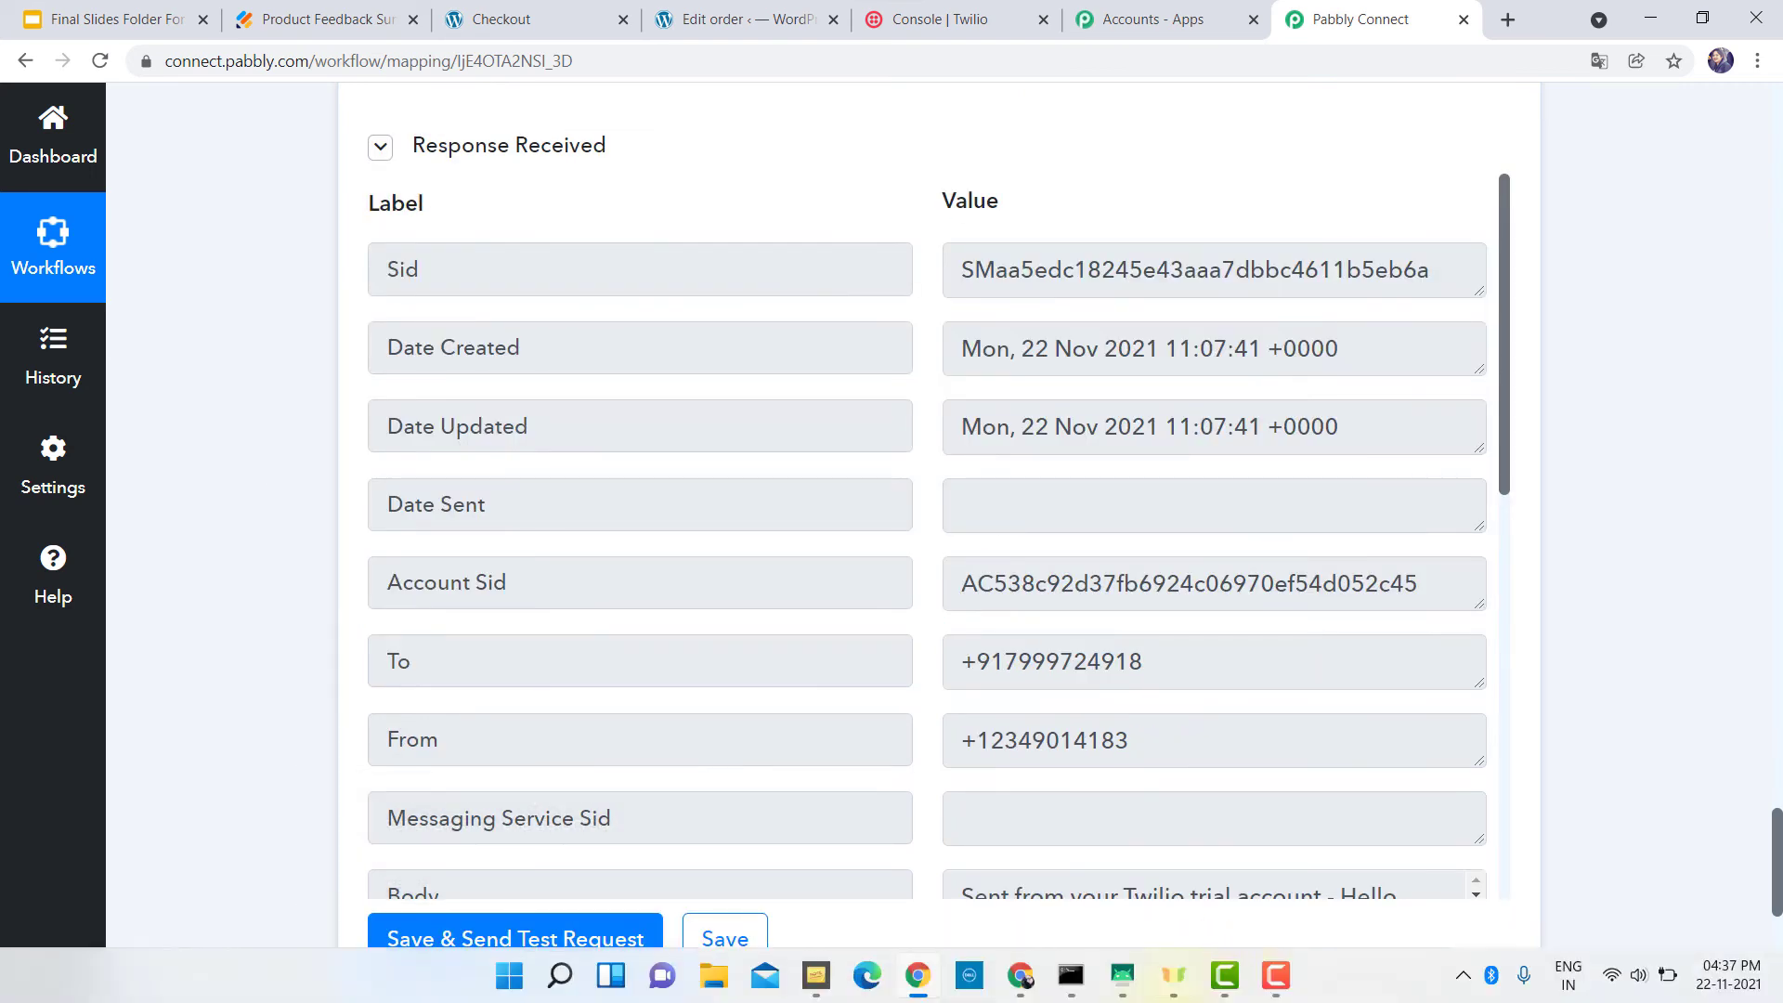
Step: Switch to the mirrored phone, read the feedback SMS from its notification, and minimize the phone window
left_click(1122, 975)
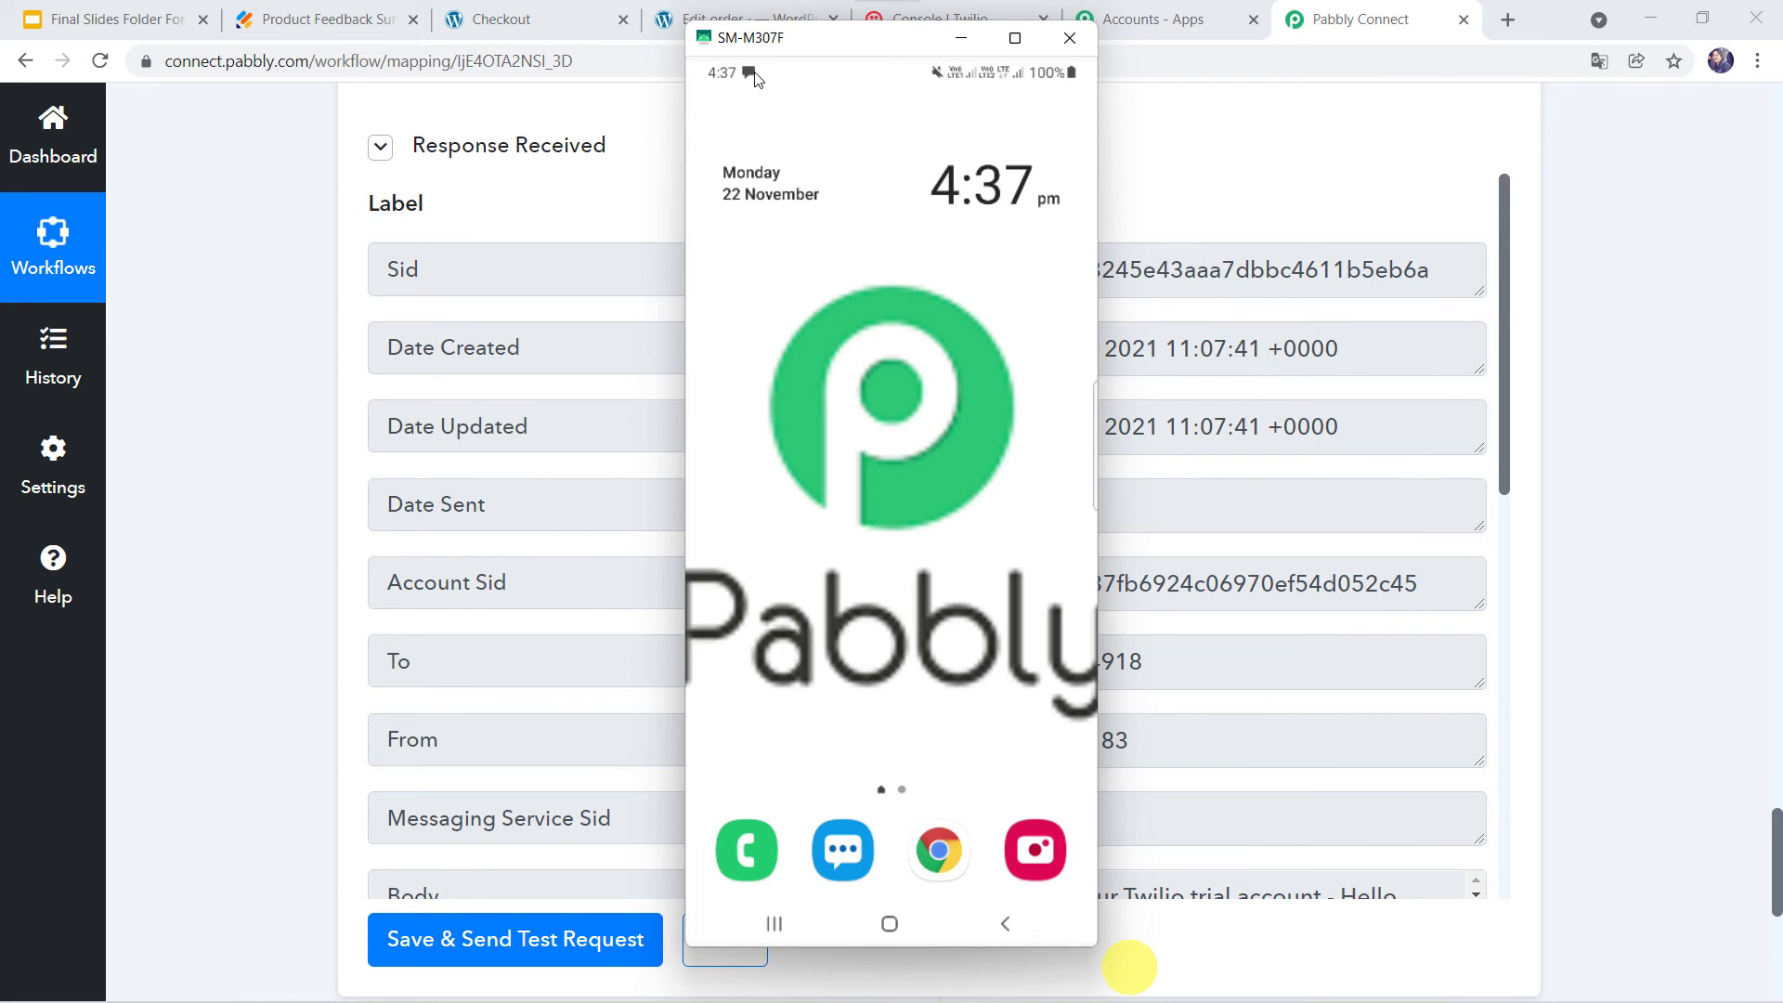
left_click_drag(754, 78, 783, 414)
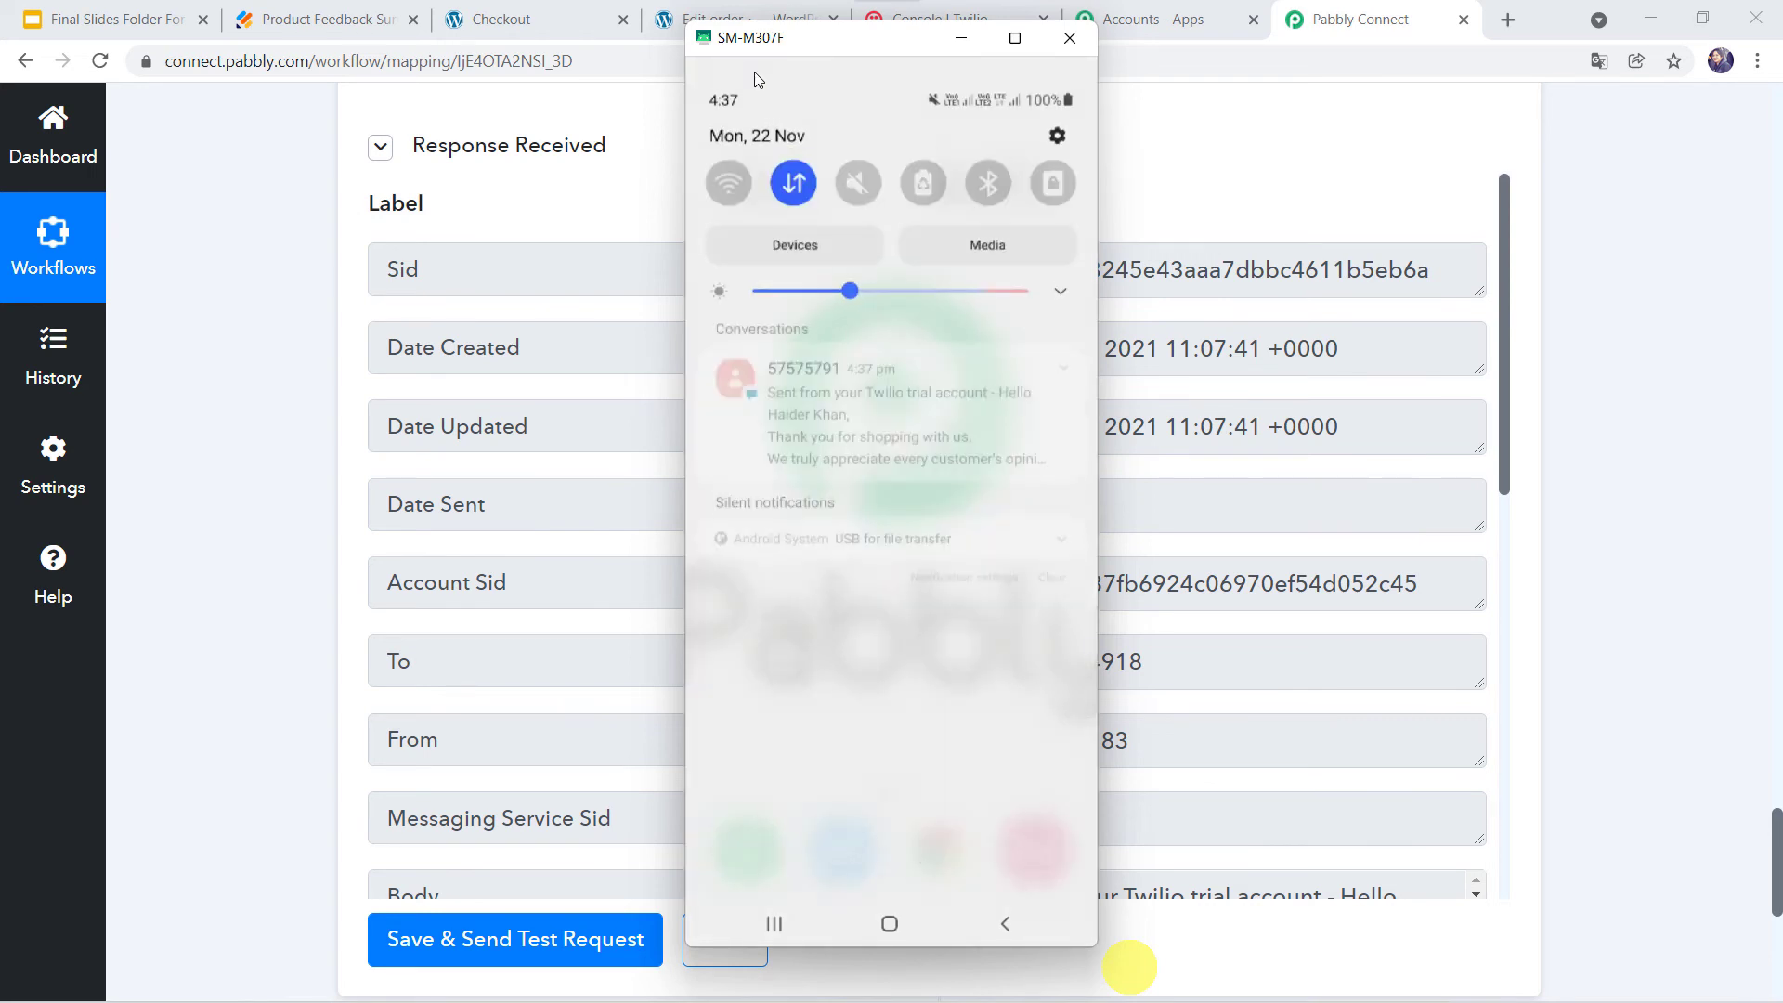
left_click(873, 410)
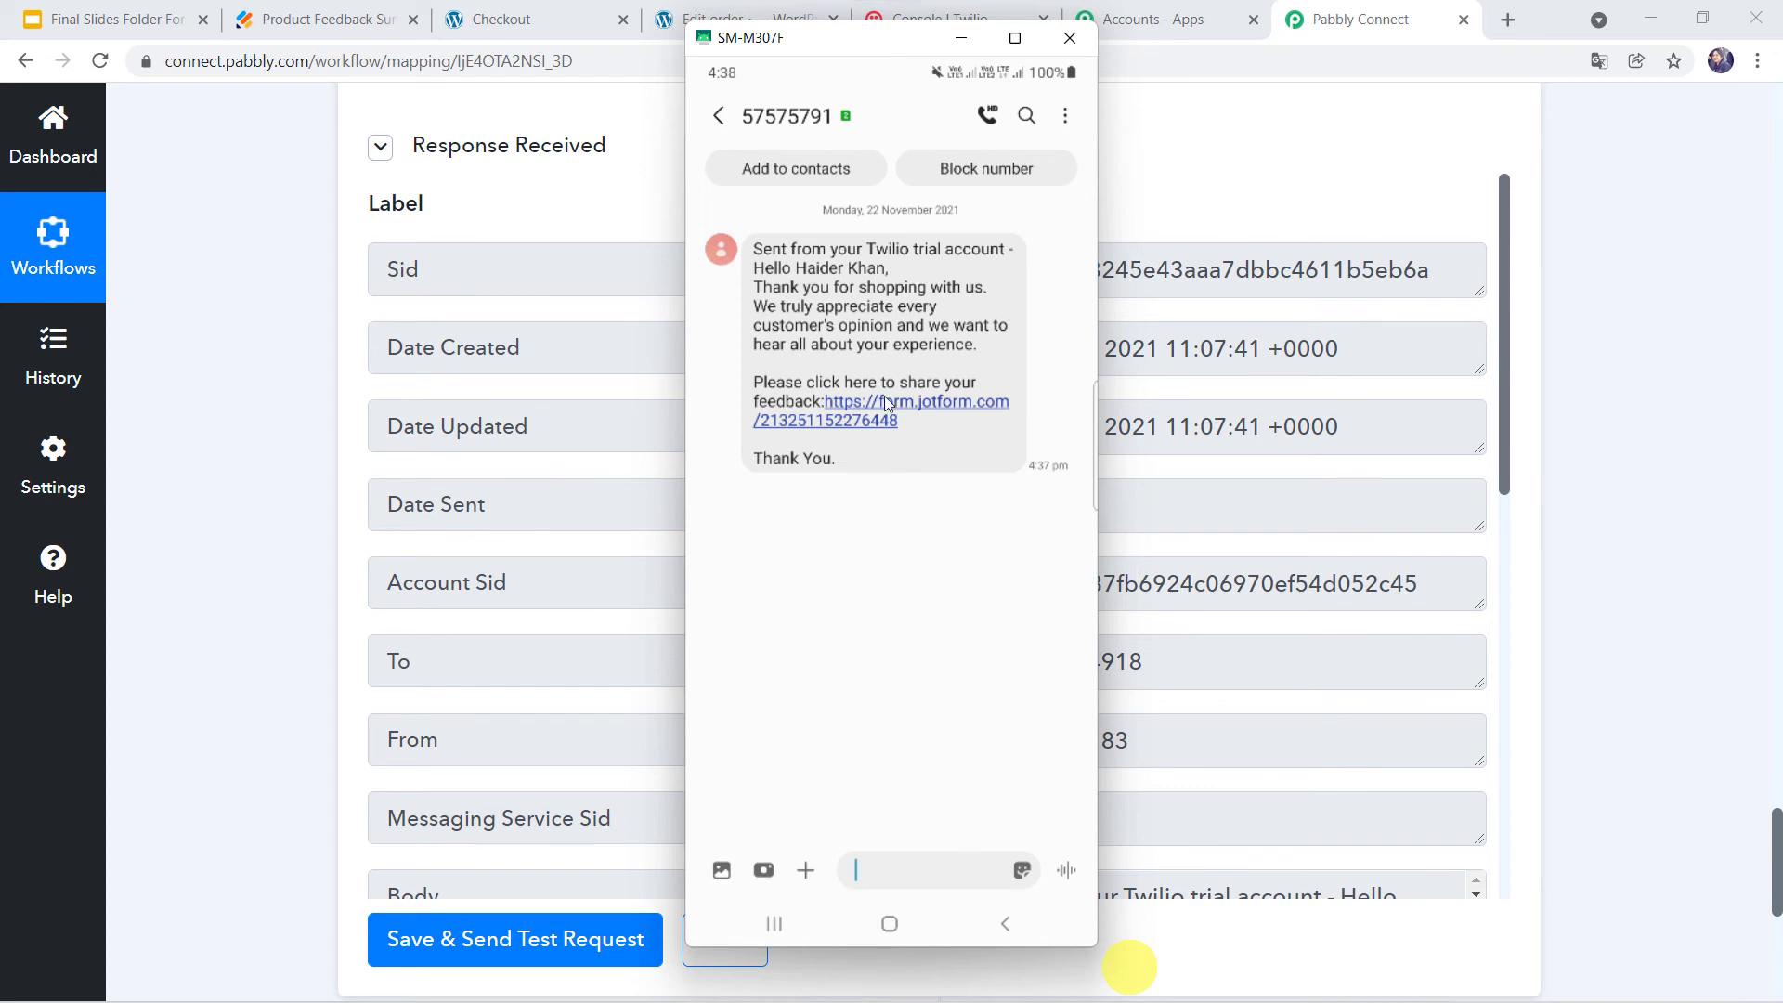
left_click(963, 40)
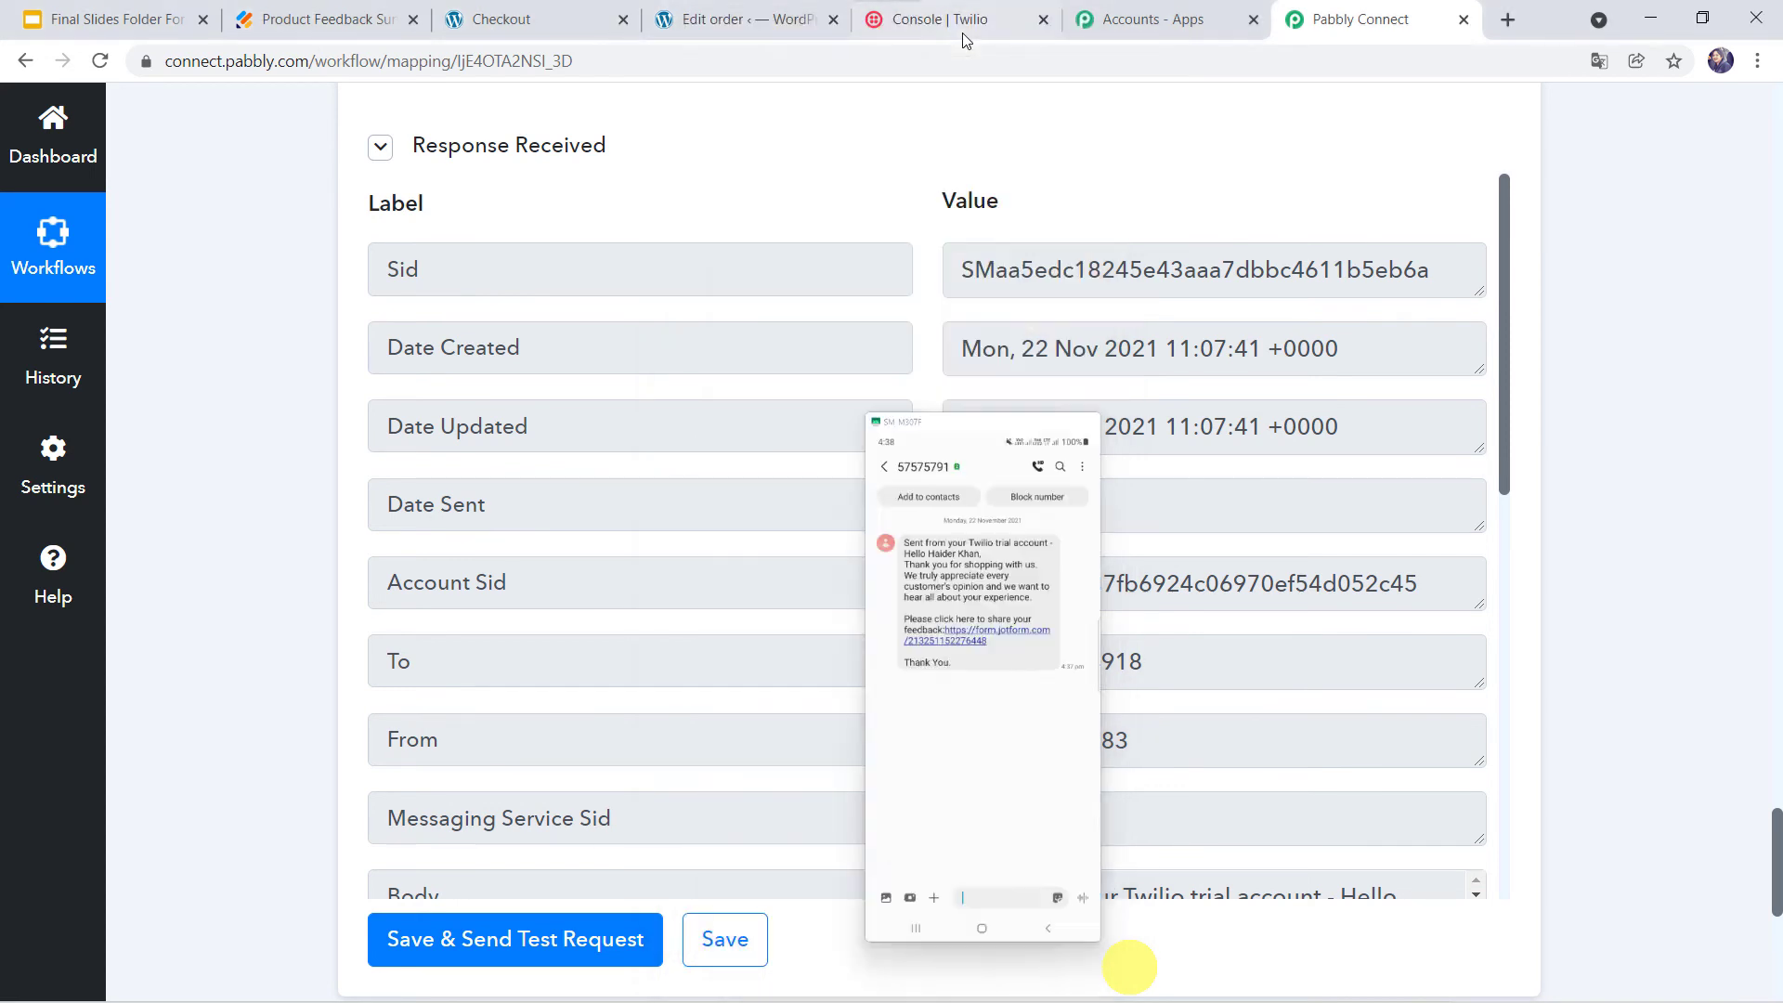
Step: Save the Twilio SMS action and dismiss the confirmation dialog
scroll(818, 412, "down", 3)
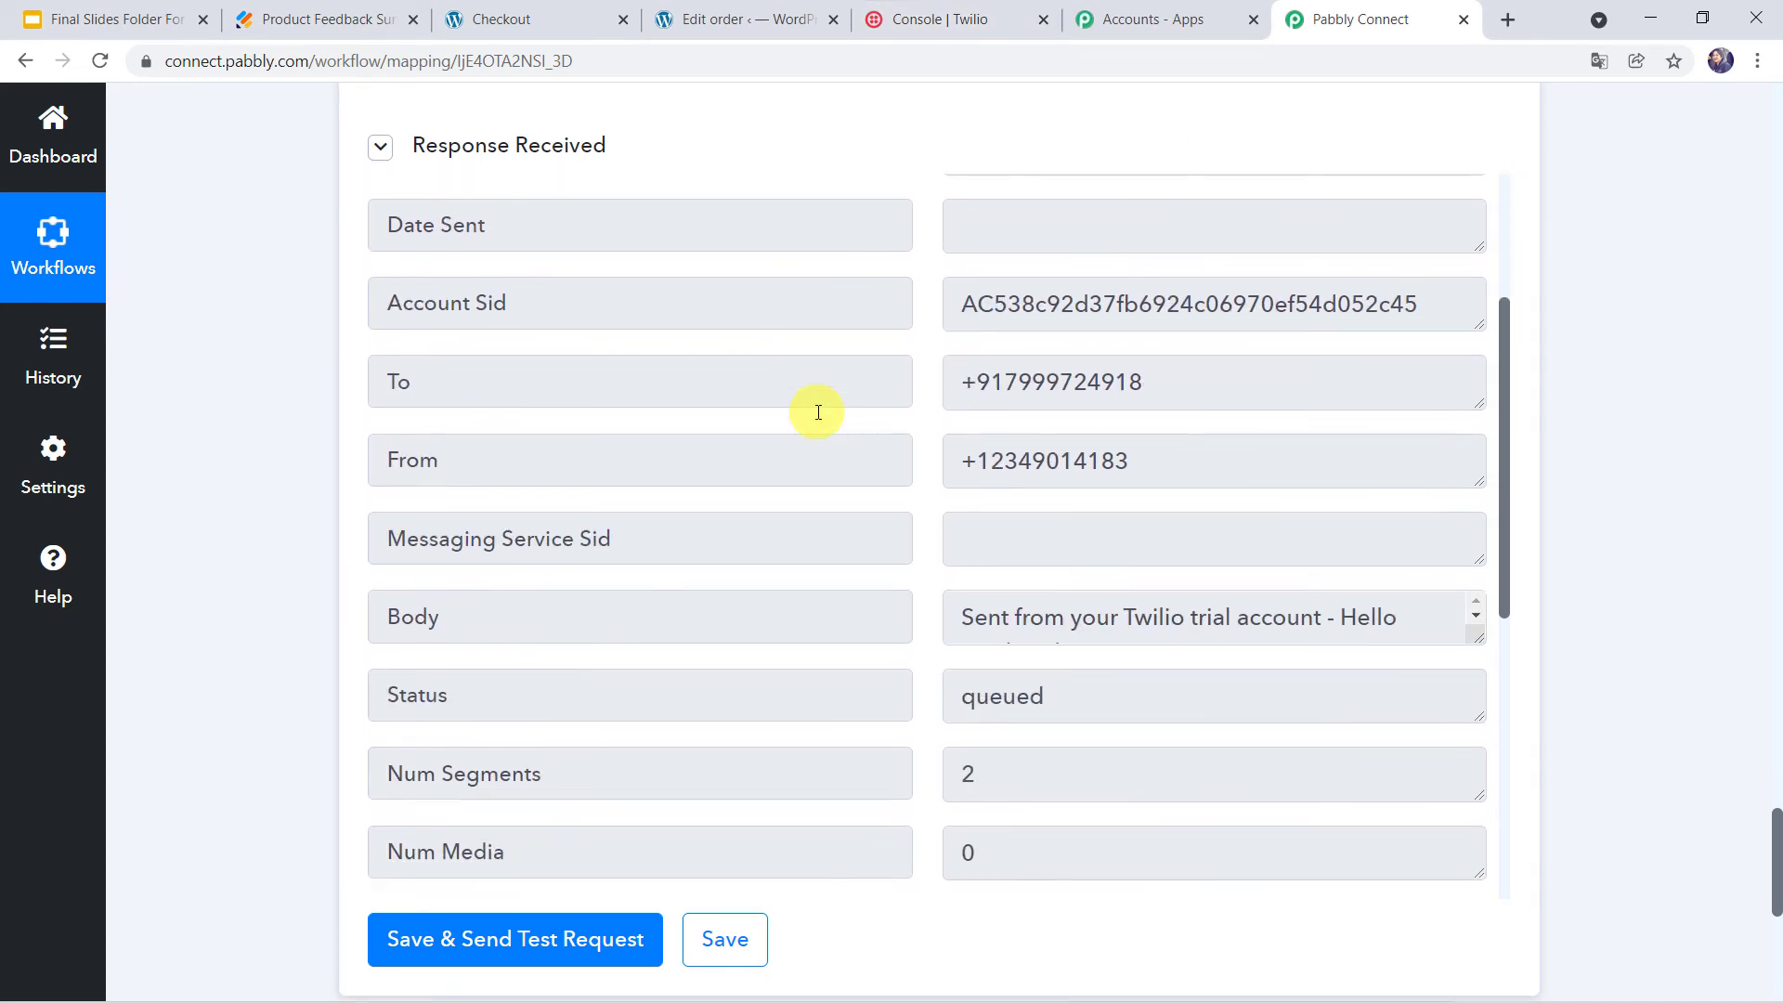
left_click(740, 941)
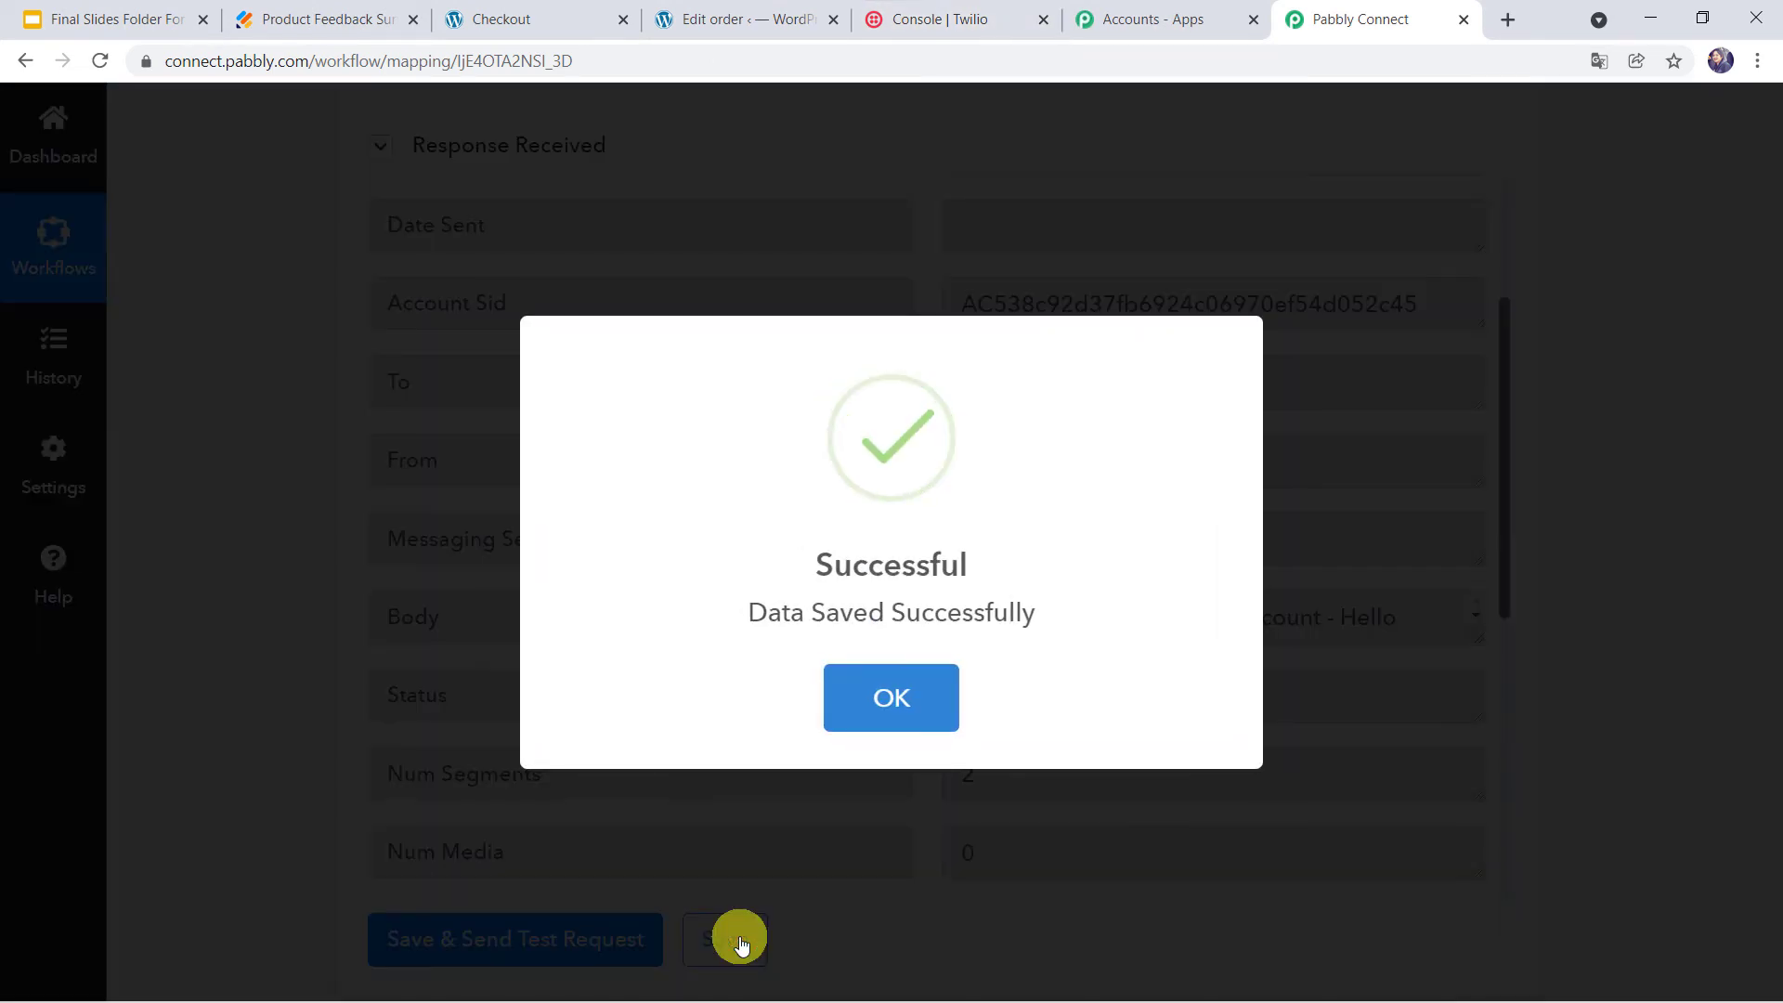
left_click(740, 945)
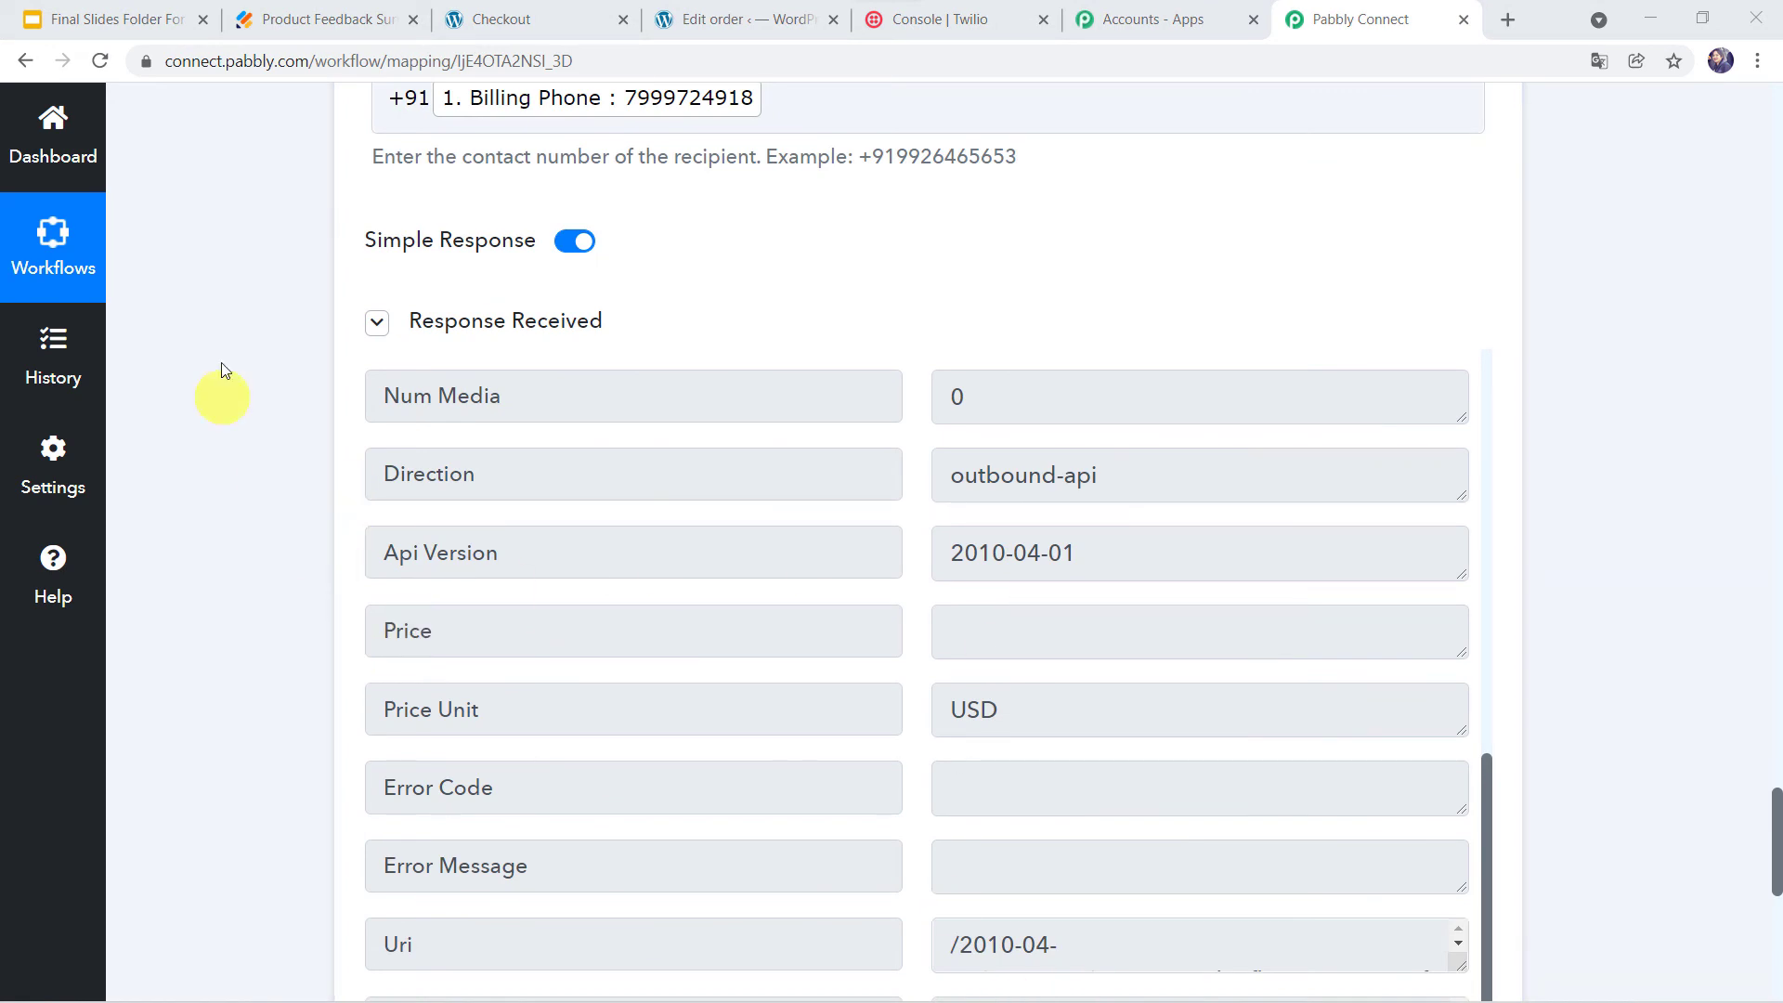
Step: Review the new Beauty Products order on the Checkout page, including its order details and billing address
left_click(543, 20)
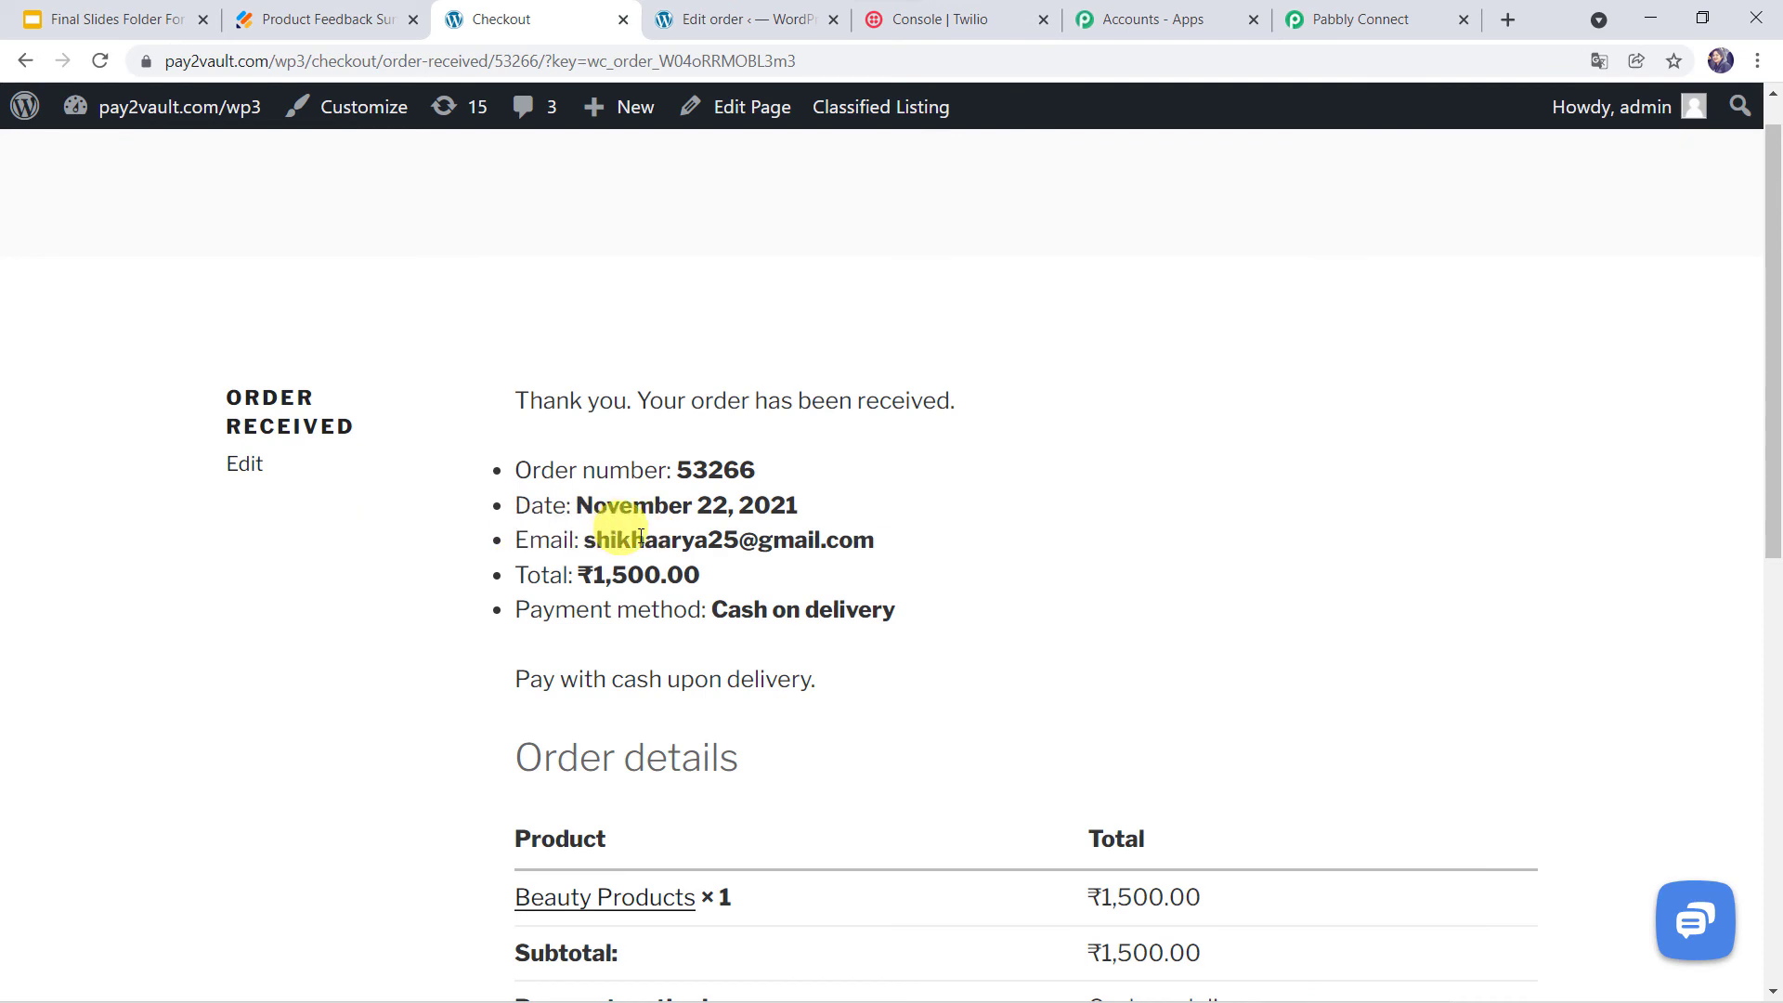
scroll(724, 561, "down", 4)
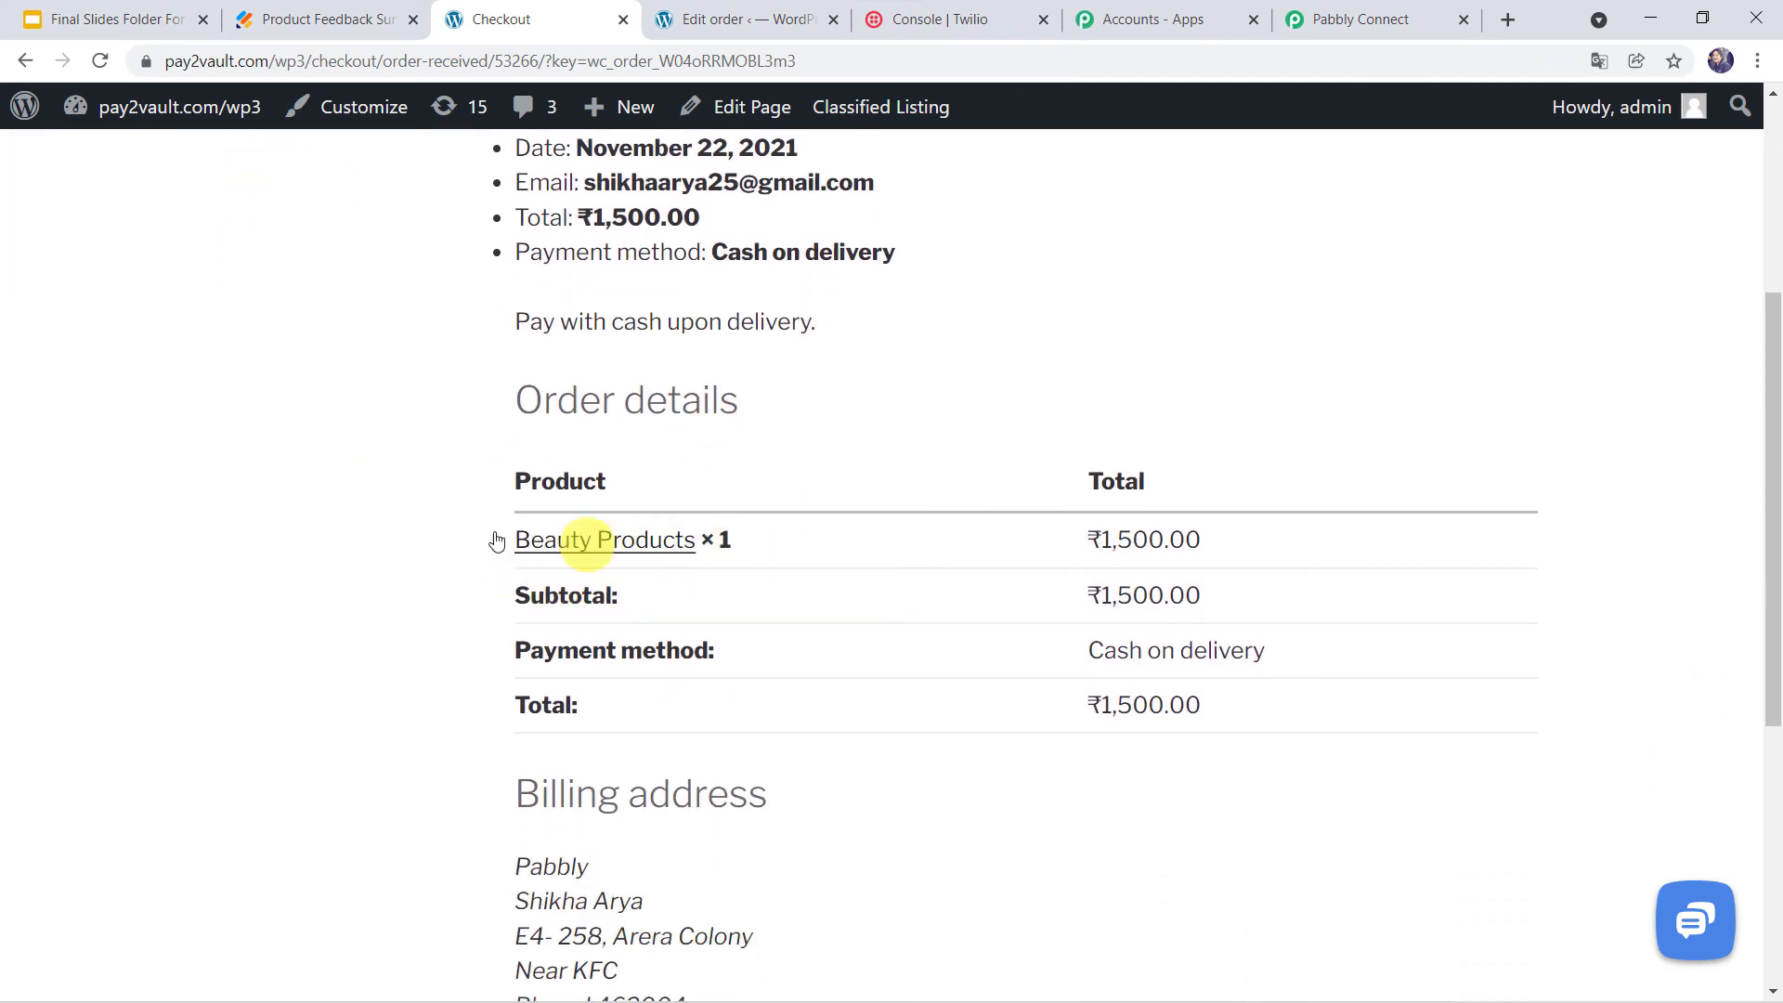
scroll(423, 587, "down", 3)
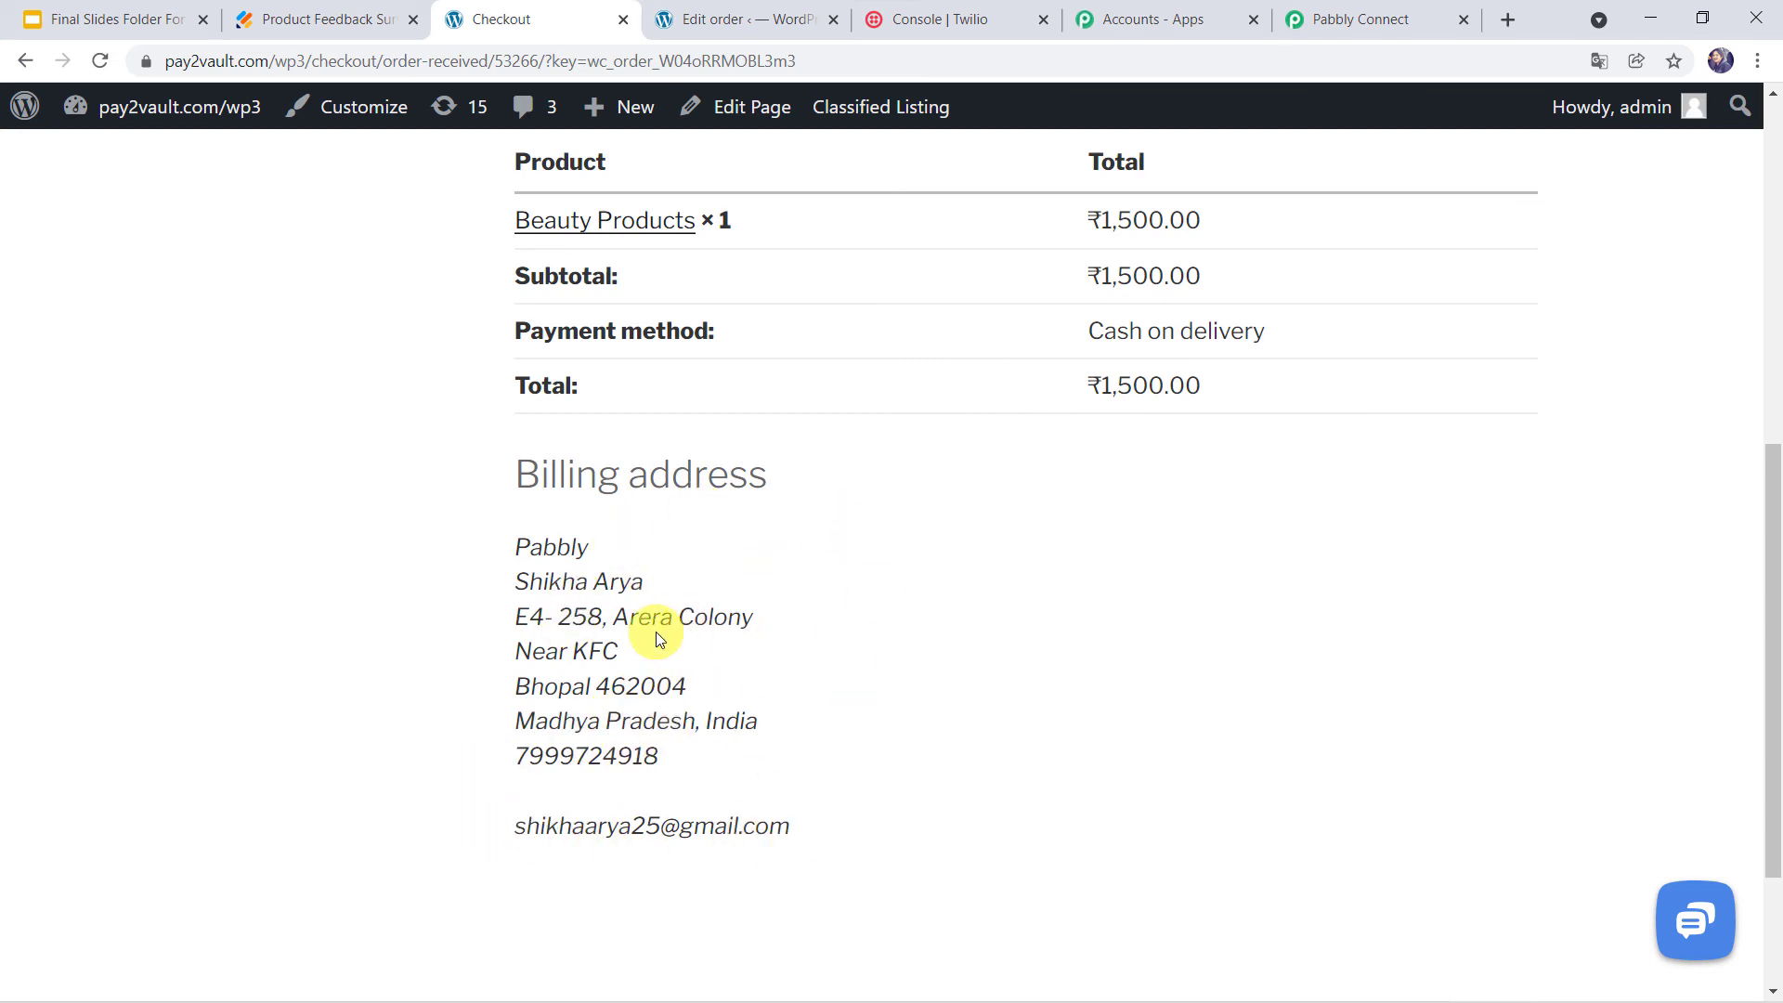
Step: Return to the Pabbly Connect workflow and review the Filter by Pabbly condition and the Delay by Pabbly settings
left_click(1351, 11)
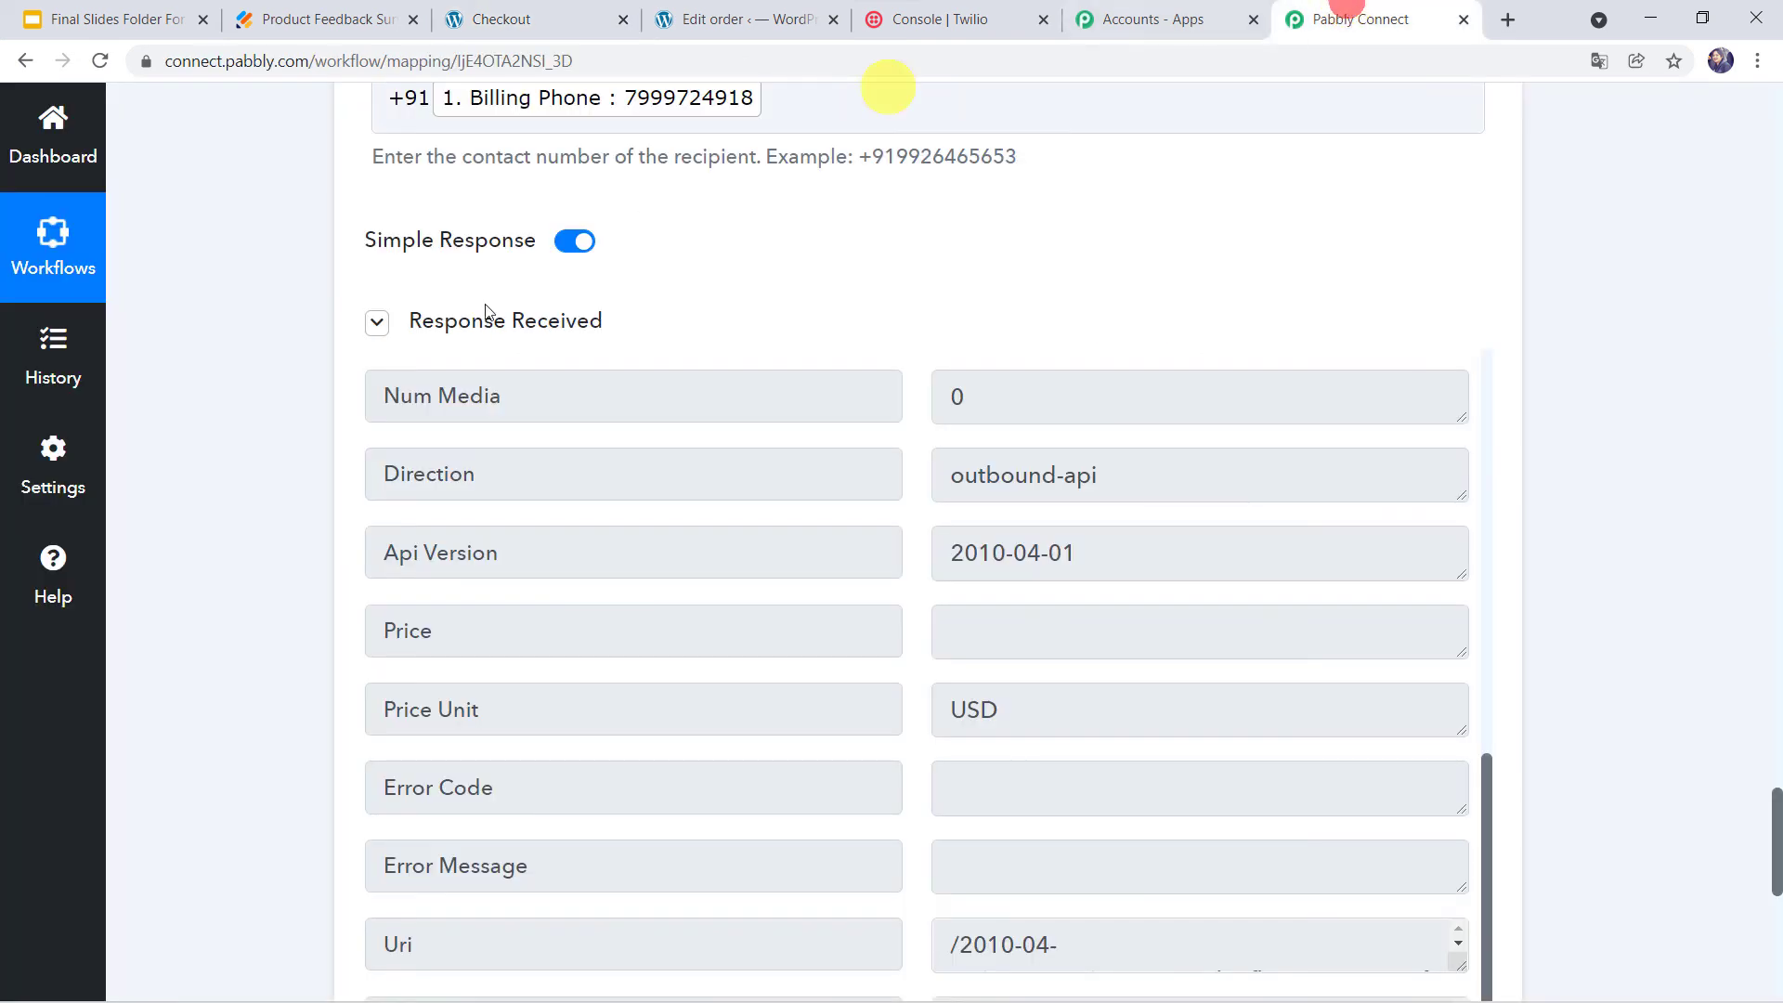
scroll(270, 338, "up", 15)
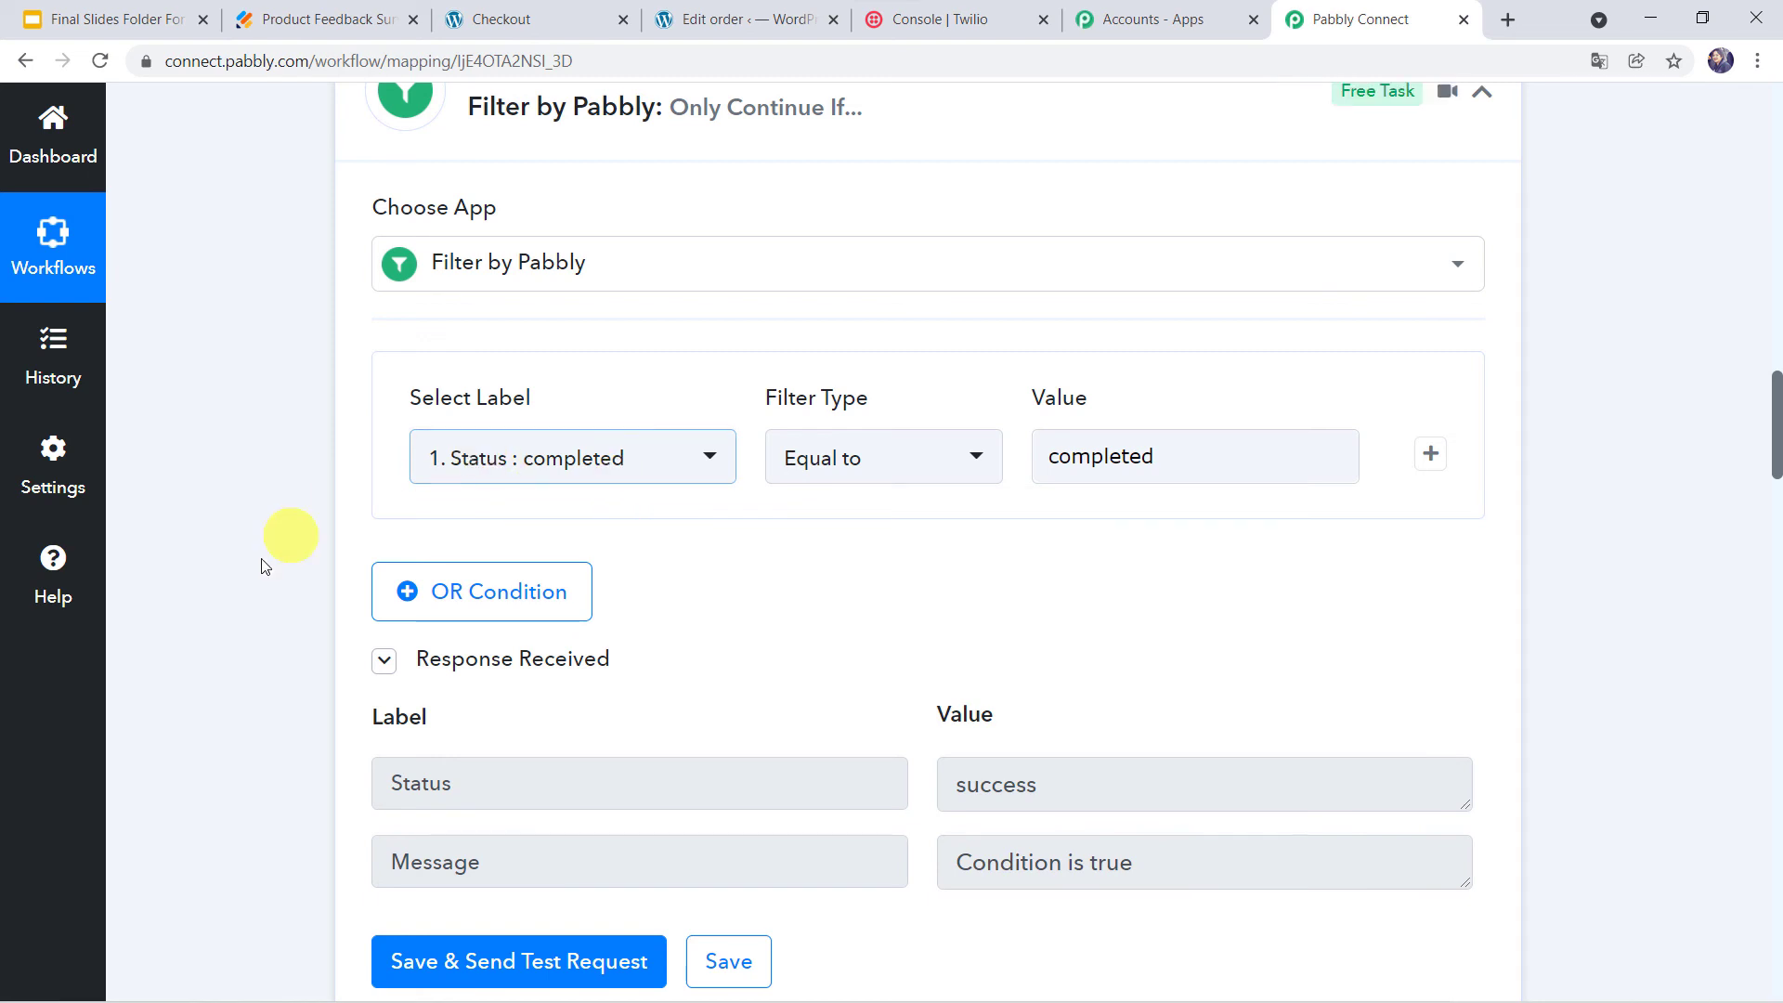
scroll(260, 565, "down", 10)
scroll(257, 564, "down", 2)
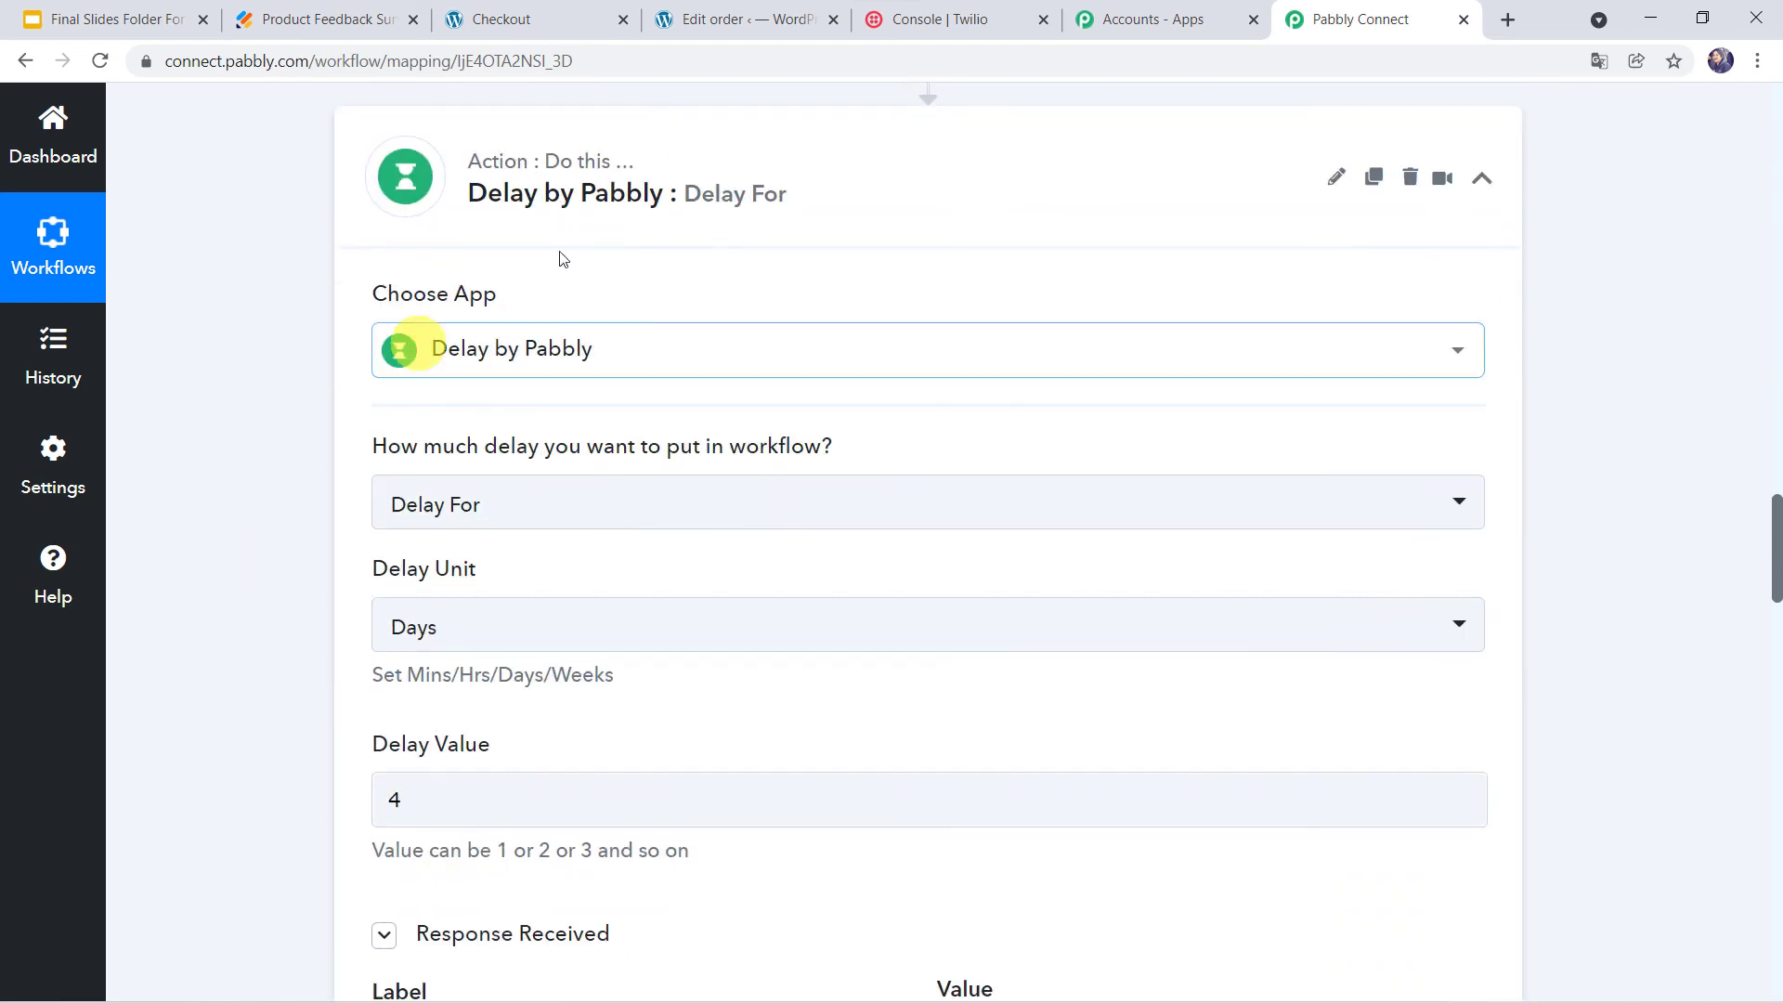
mouse_move(478, 187)
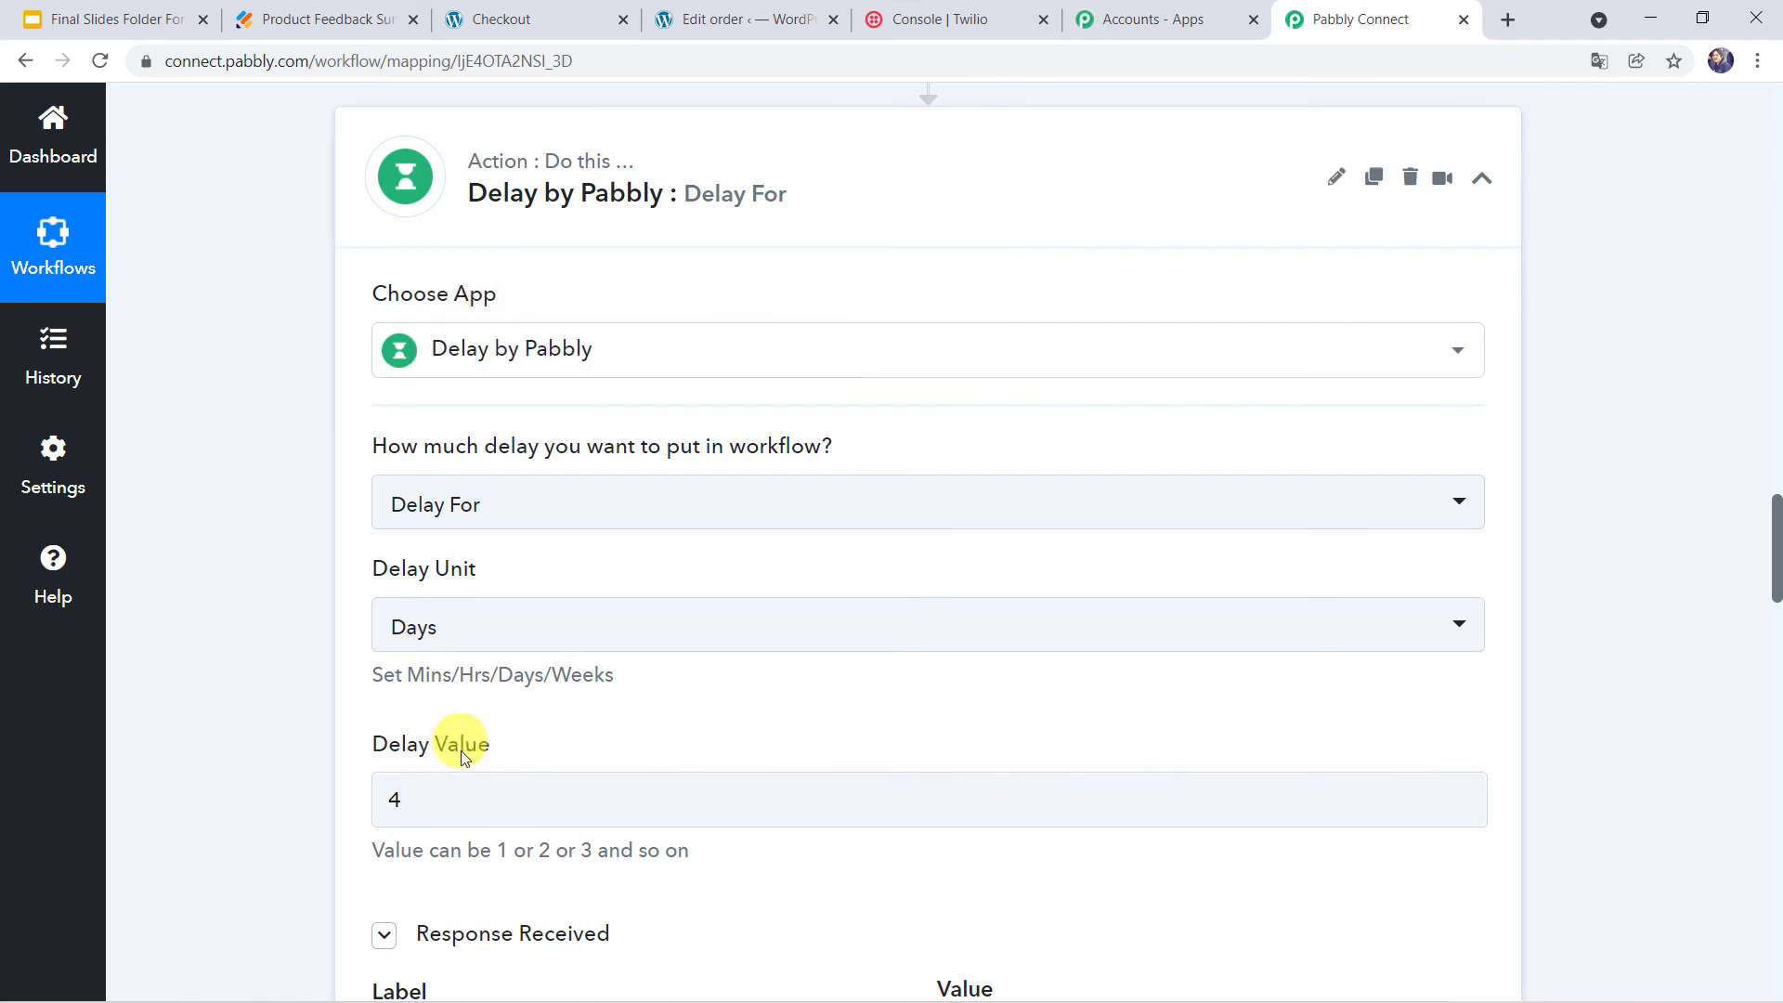
left_click(409, 795)
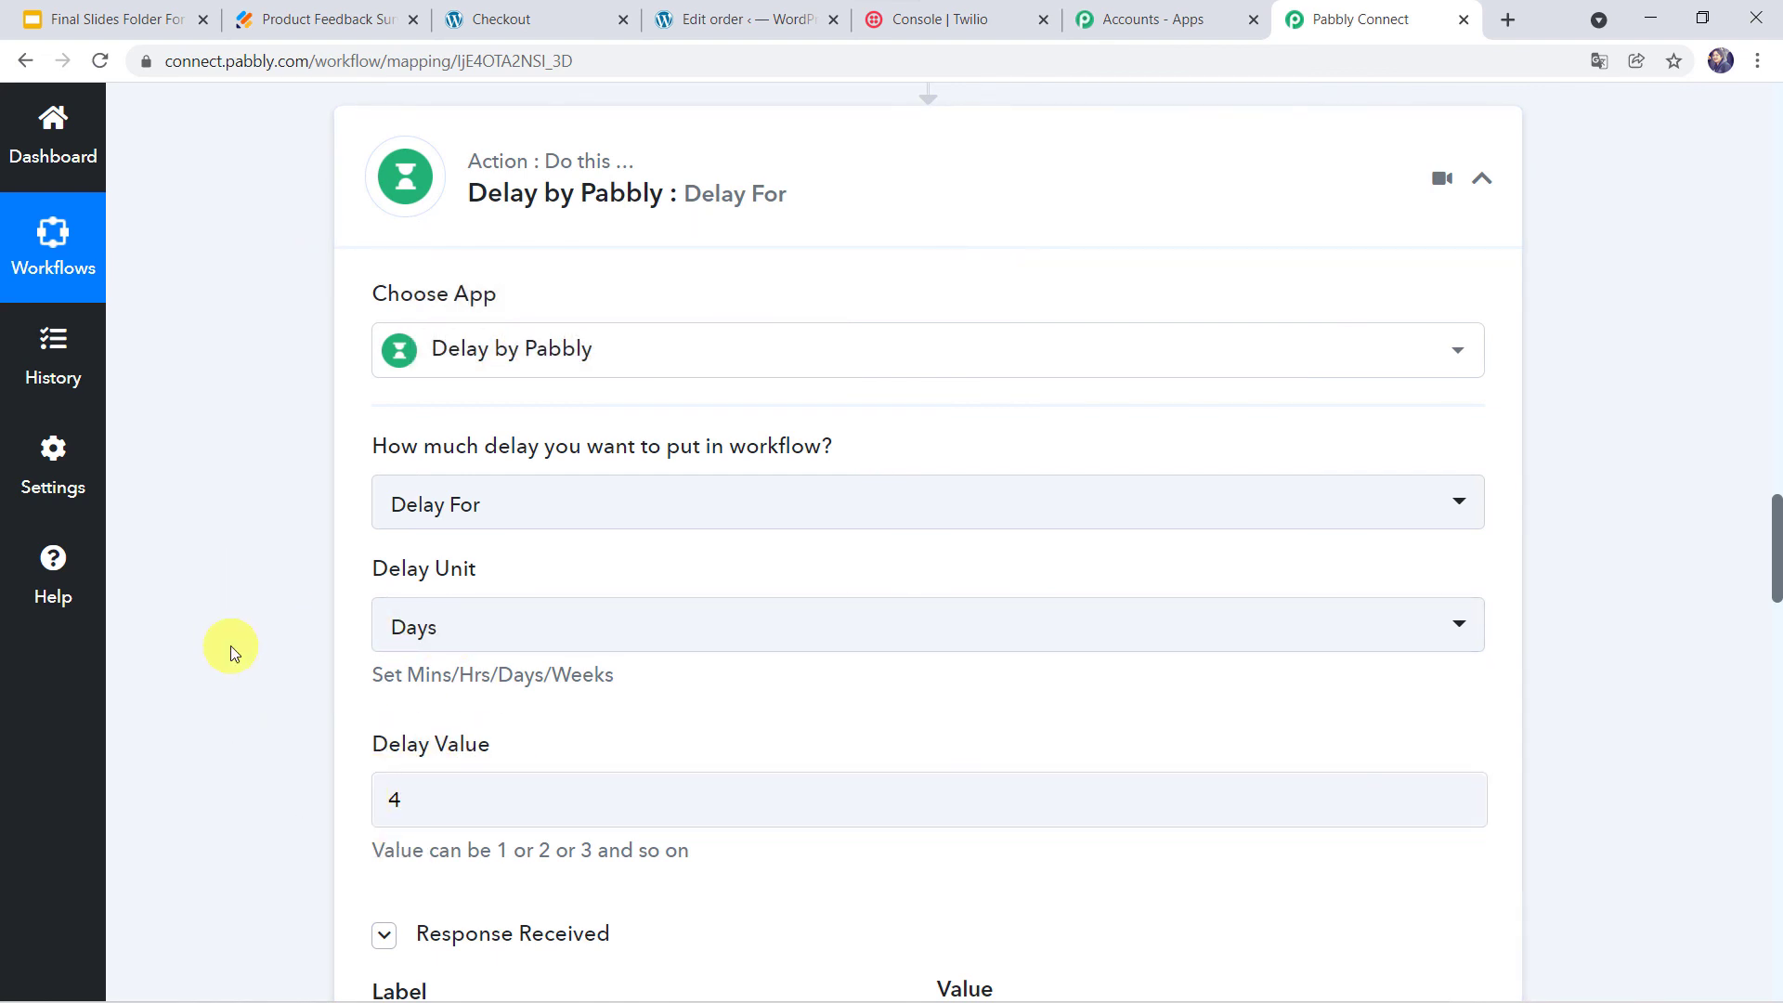
Step: Set the Delay by Pabbly action's delay unit to Minutes and its delay value to 2
scroll(230, 645, "down", 2)
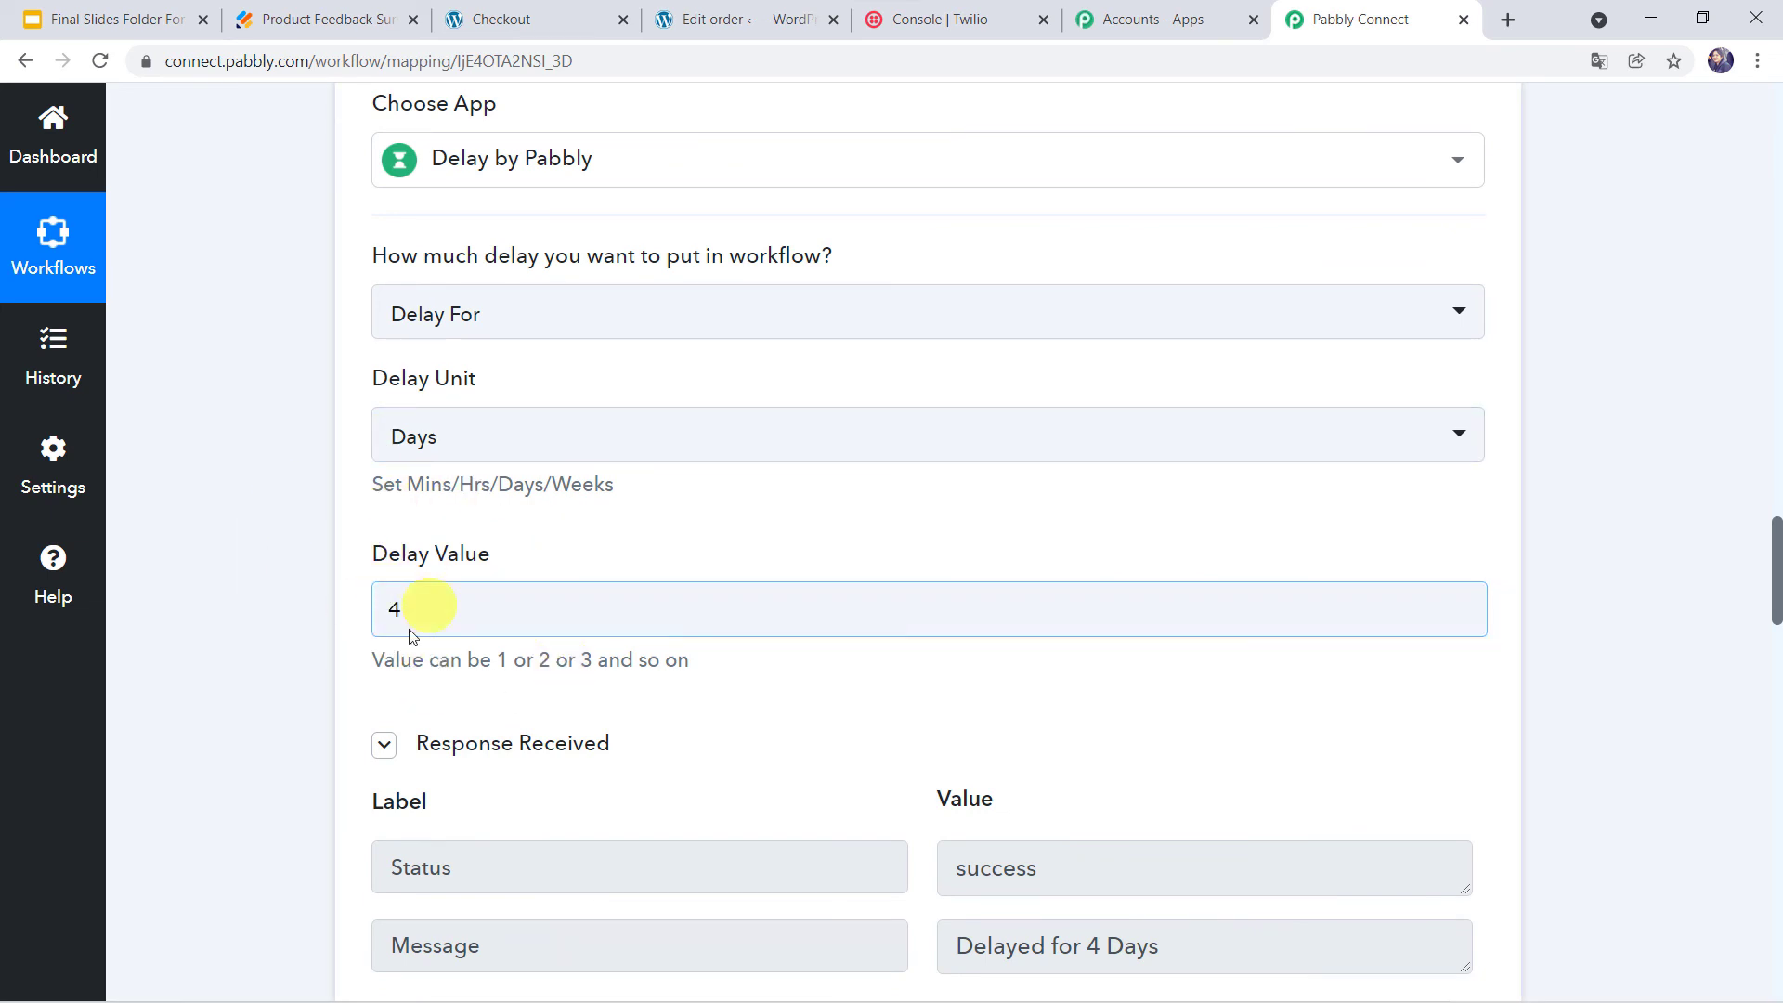
left_click(457, 439)
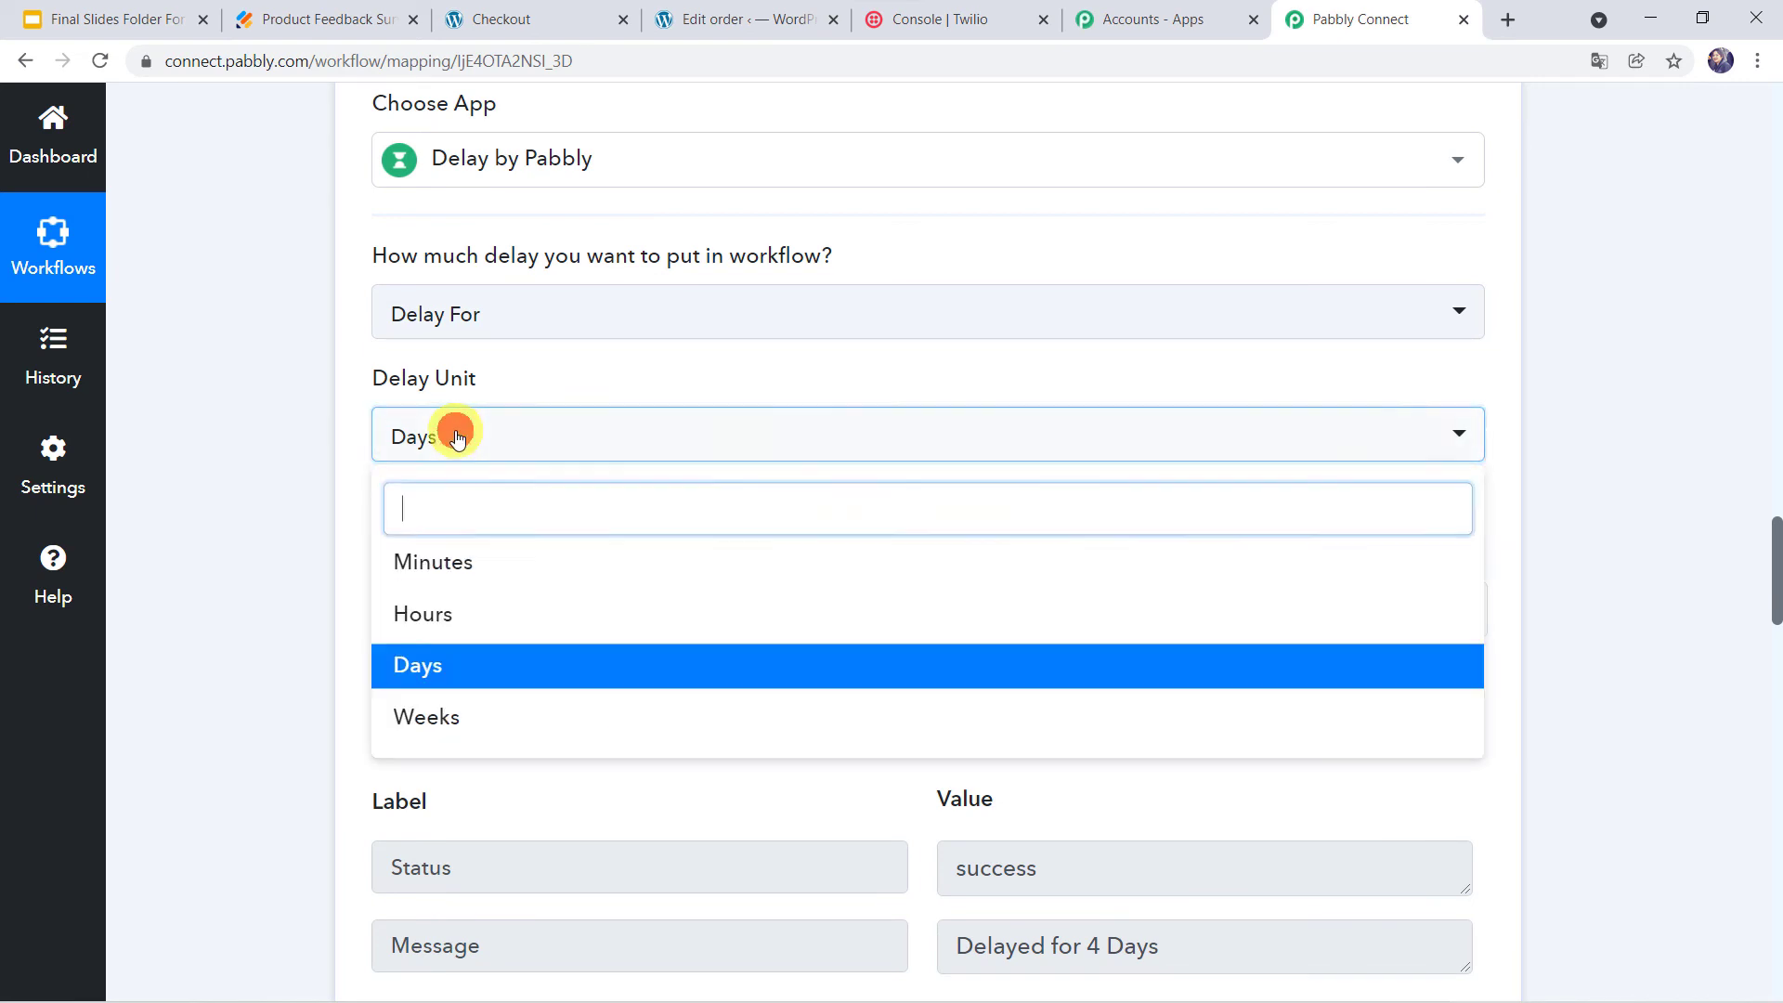
left_click(463, 562)
left_click(417, 620)
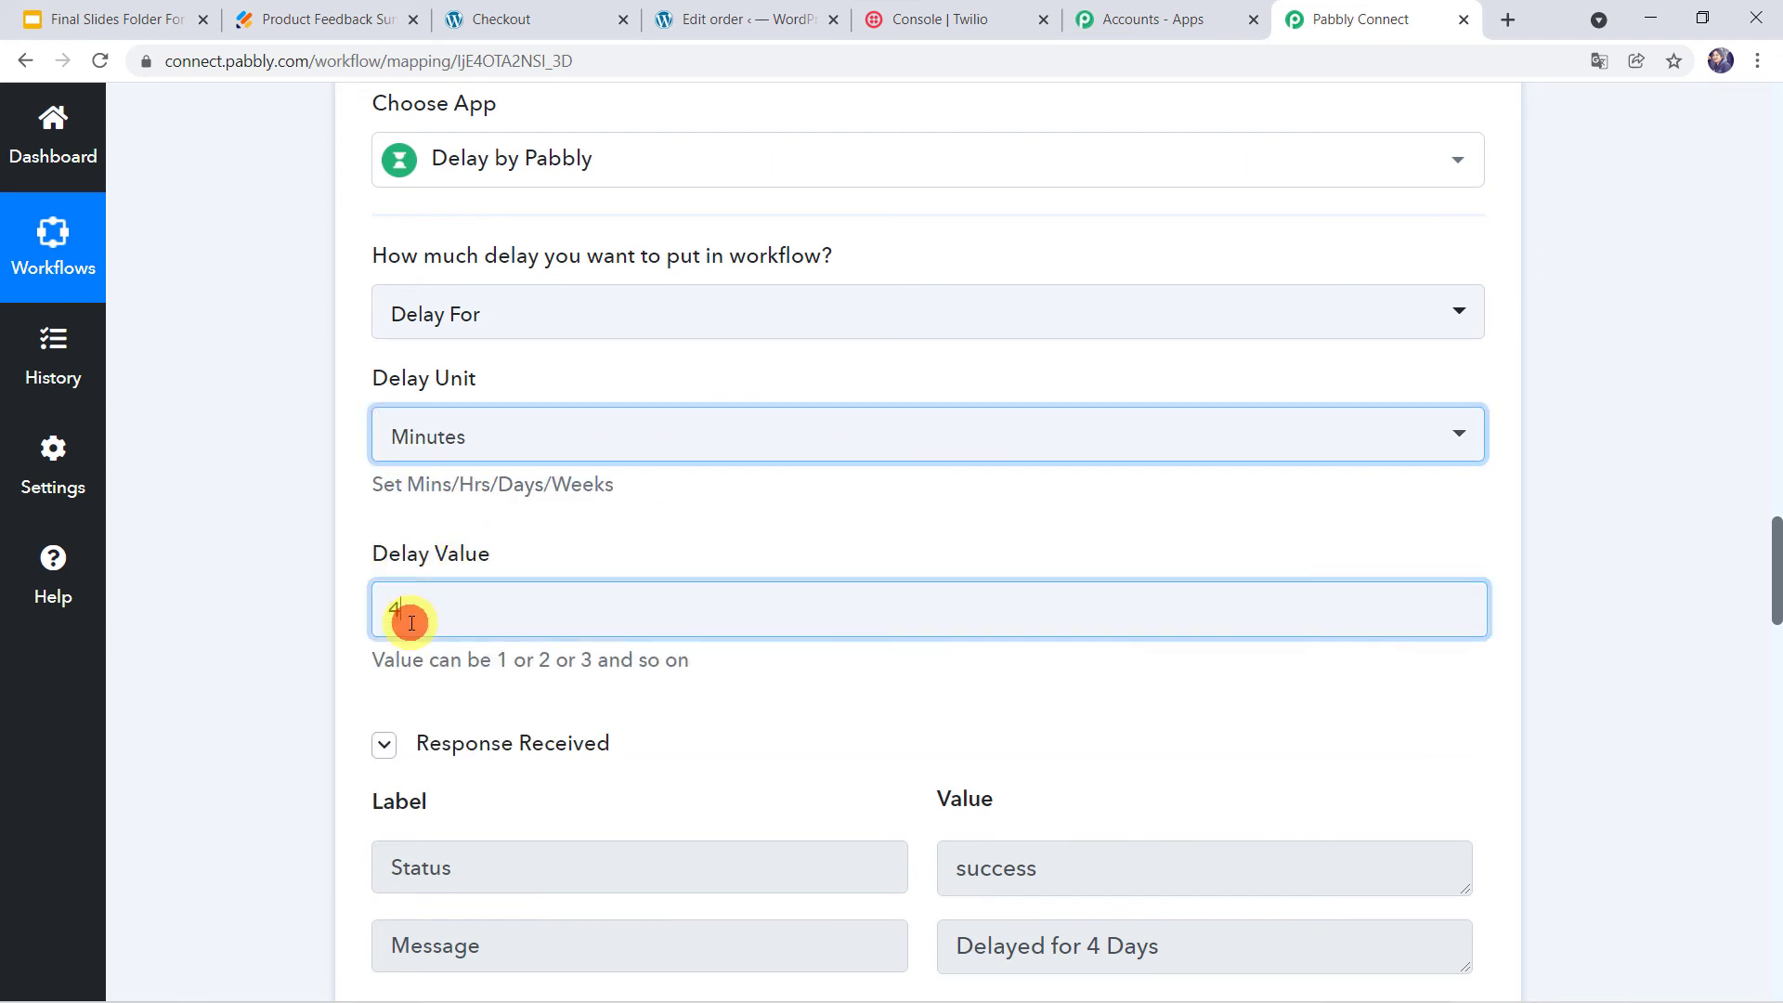
key("BackSpace")
type("2")
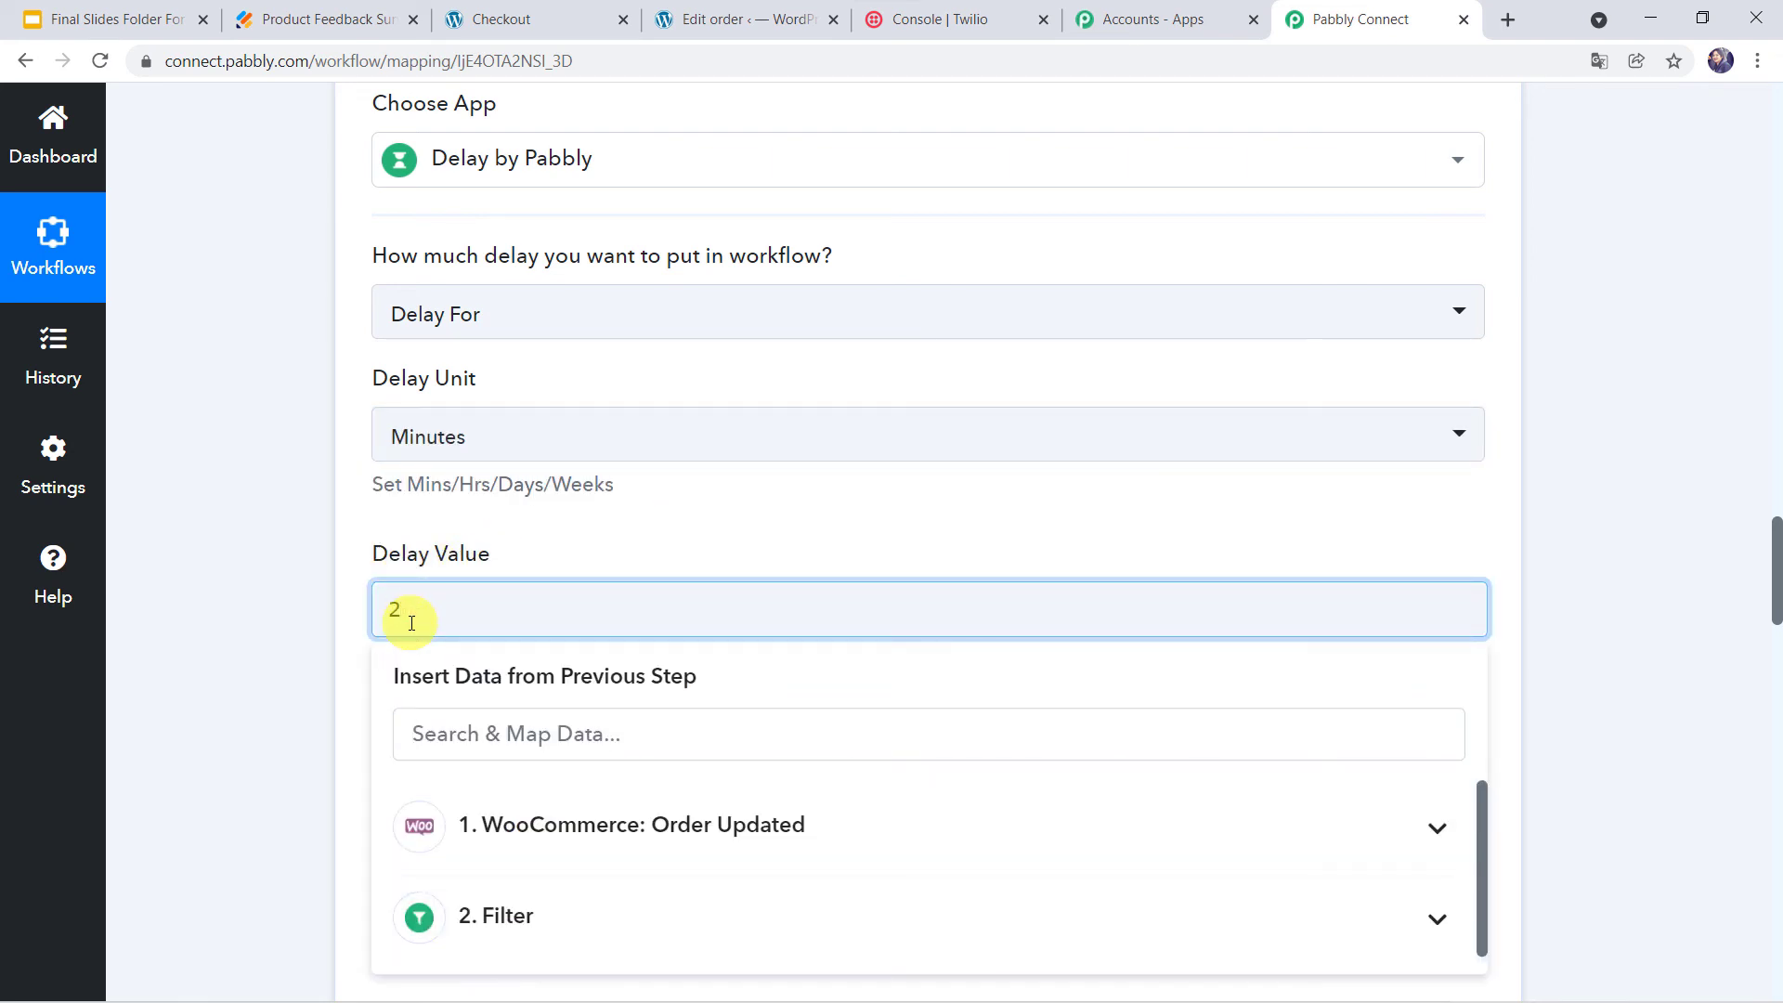
left_click(269, 571)
Step: Save the Delay by Pabbly action, send a test request and check the response received
scroll(269, 572, "down", 2)
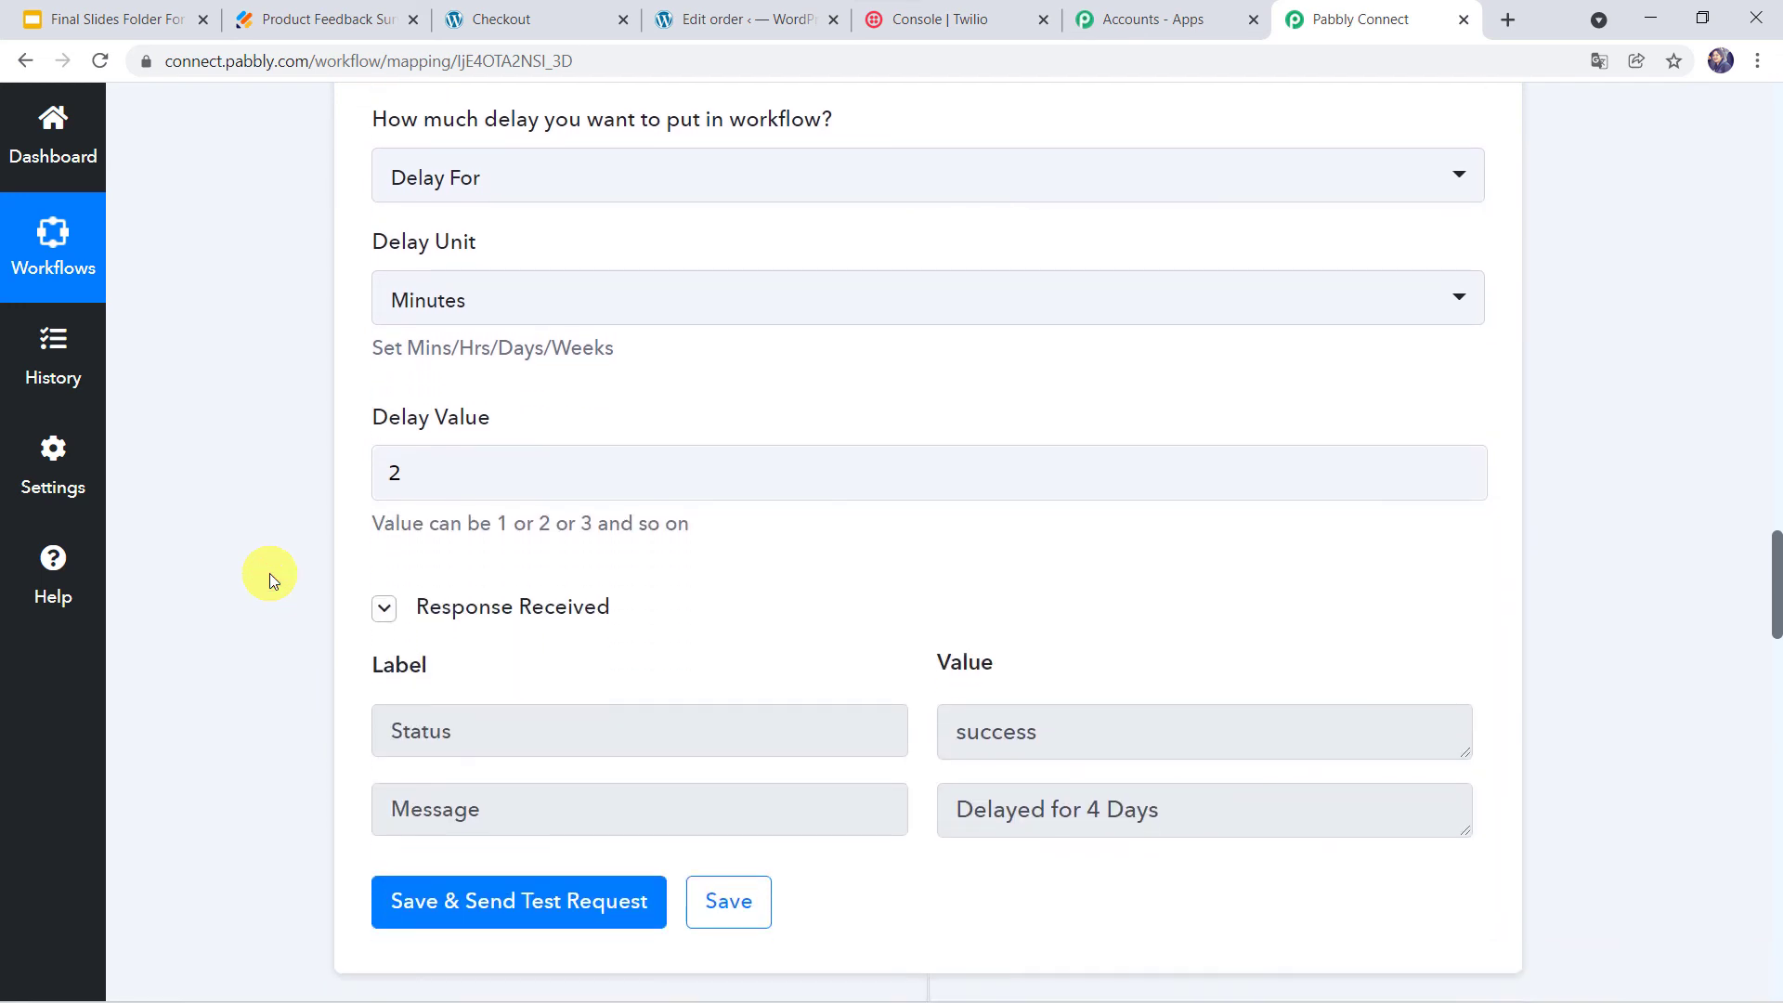
scroll(269, 572, "down", 1)
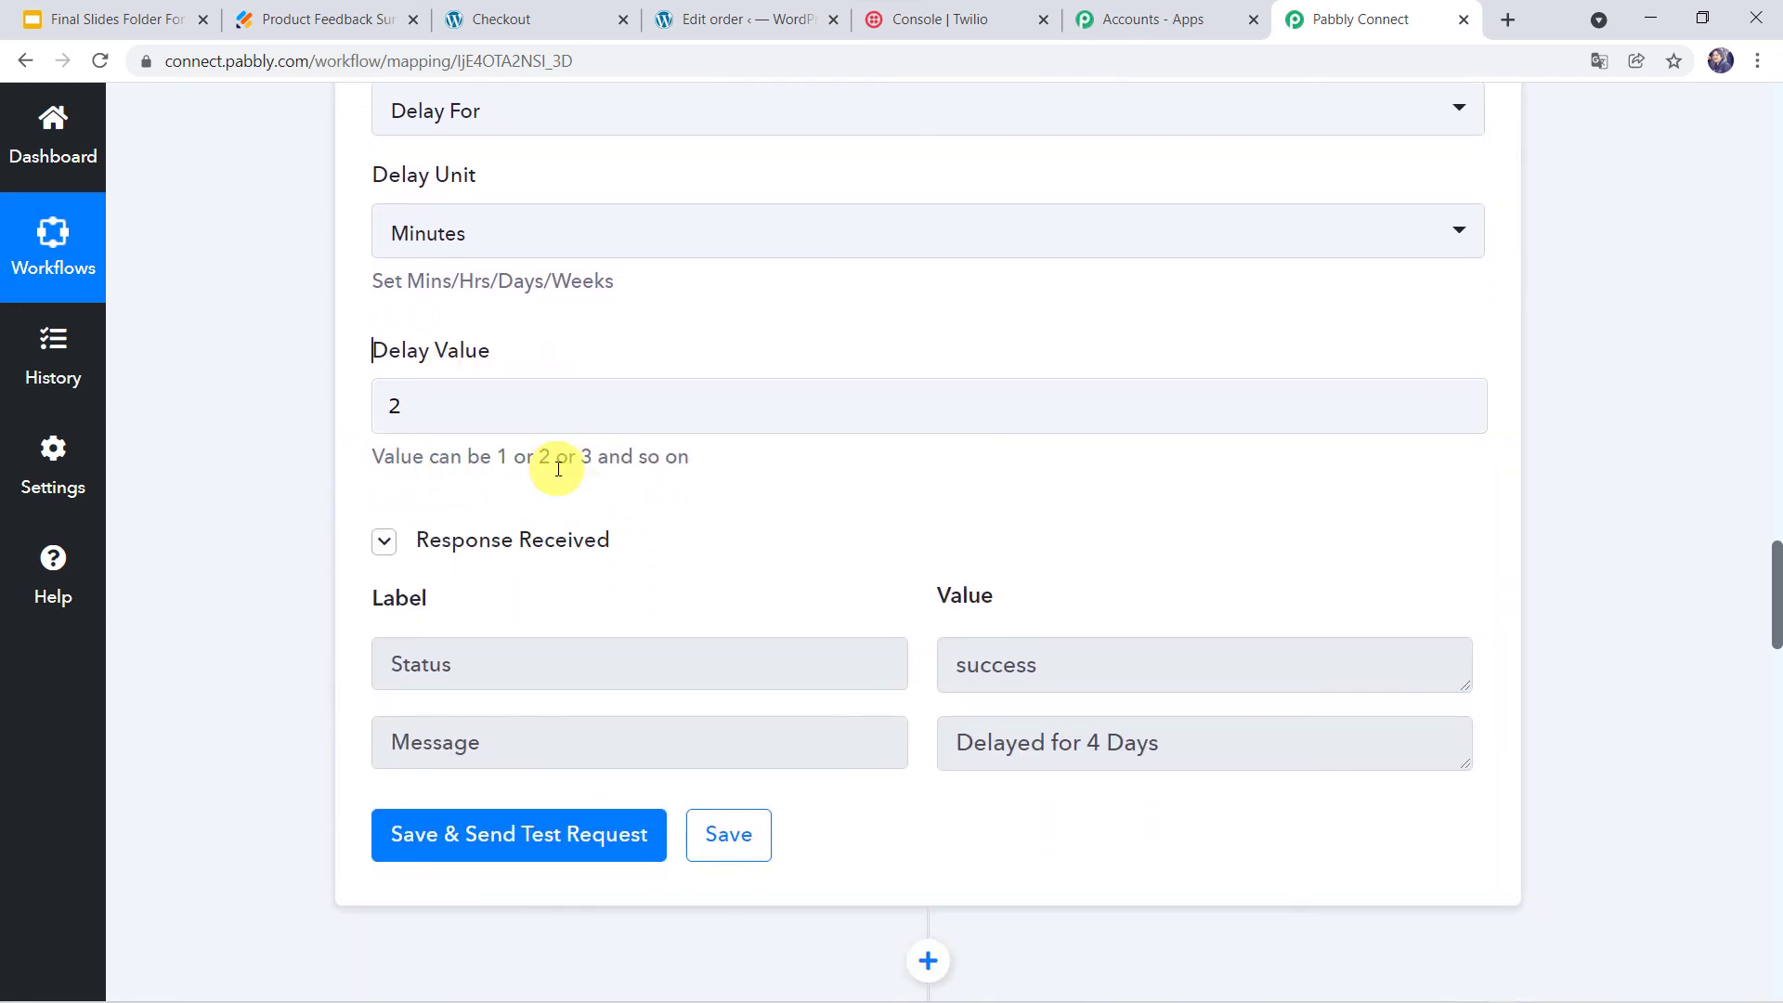
left_click(490, 841)
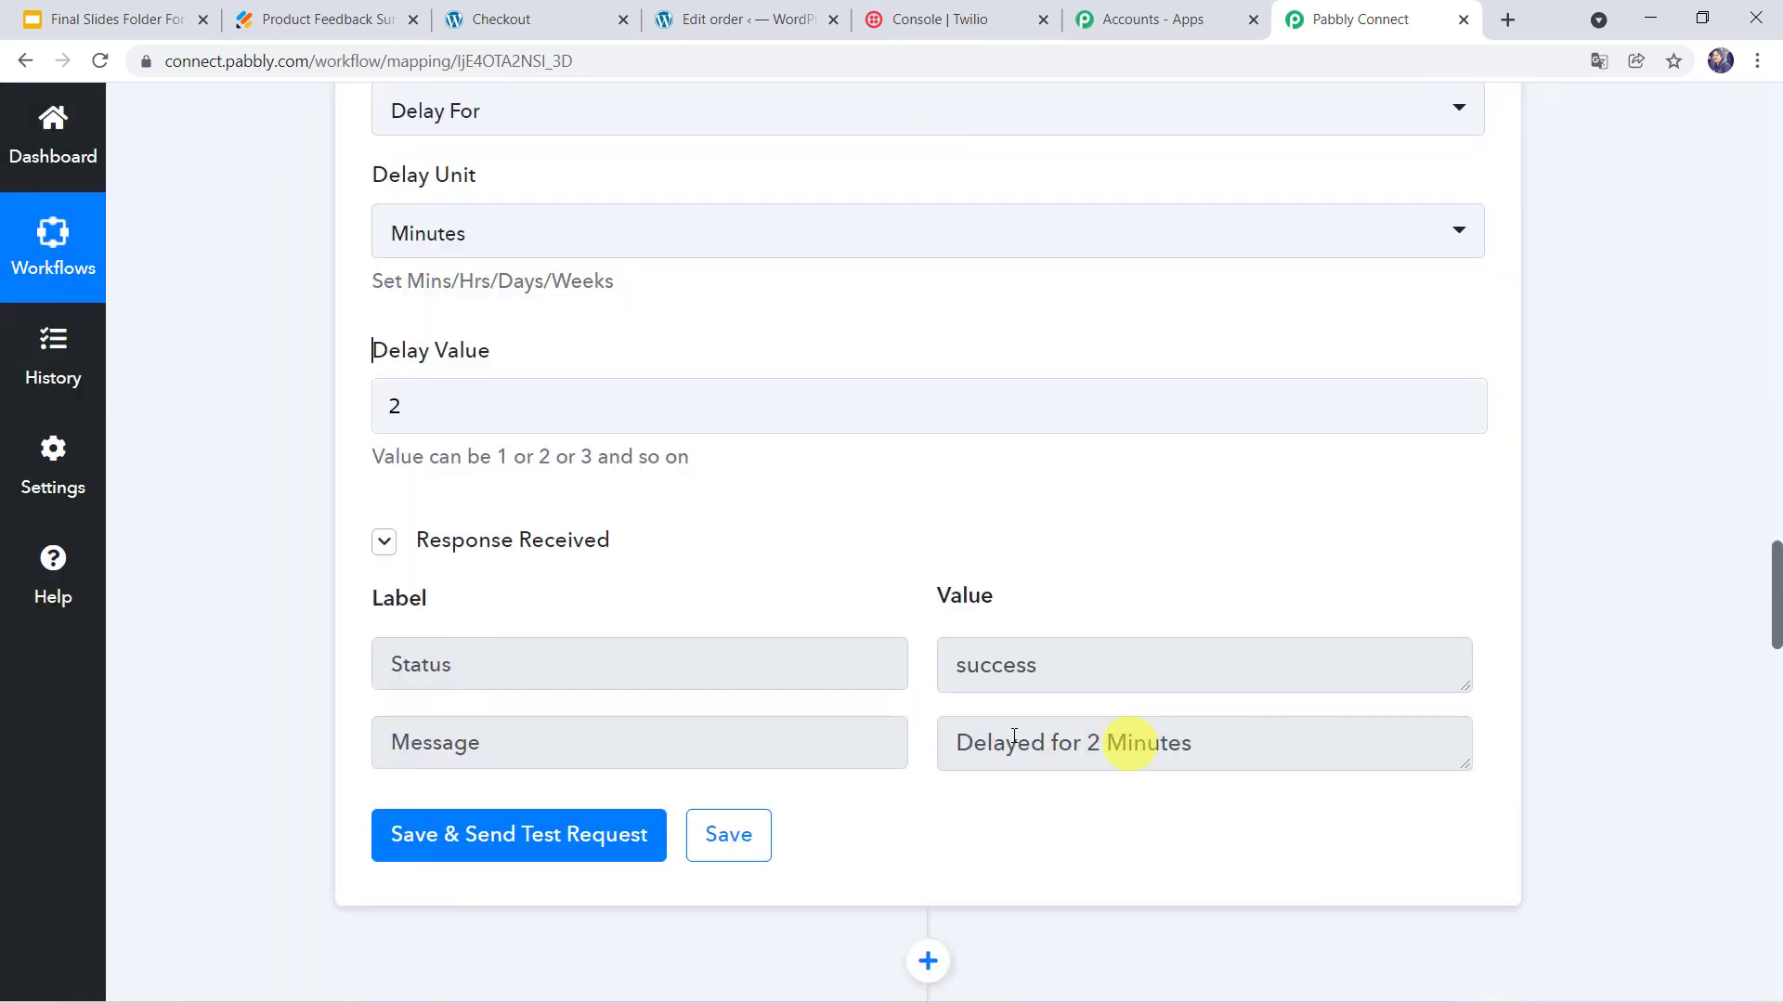
scroll(292, 220, "up", 15)
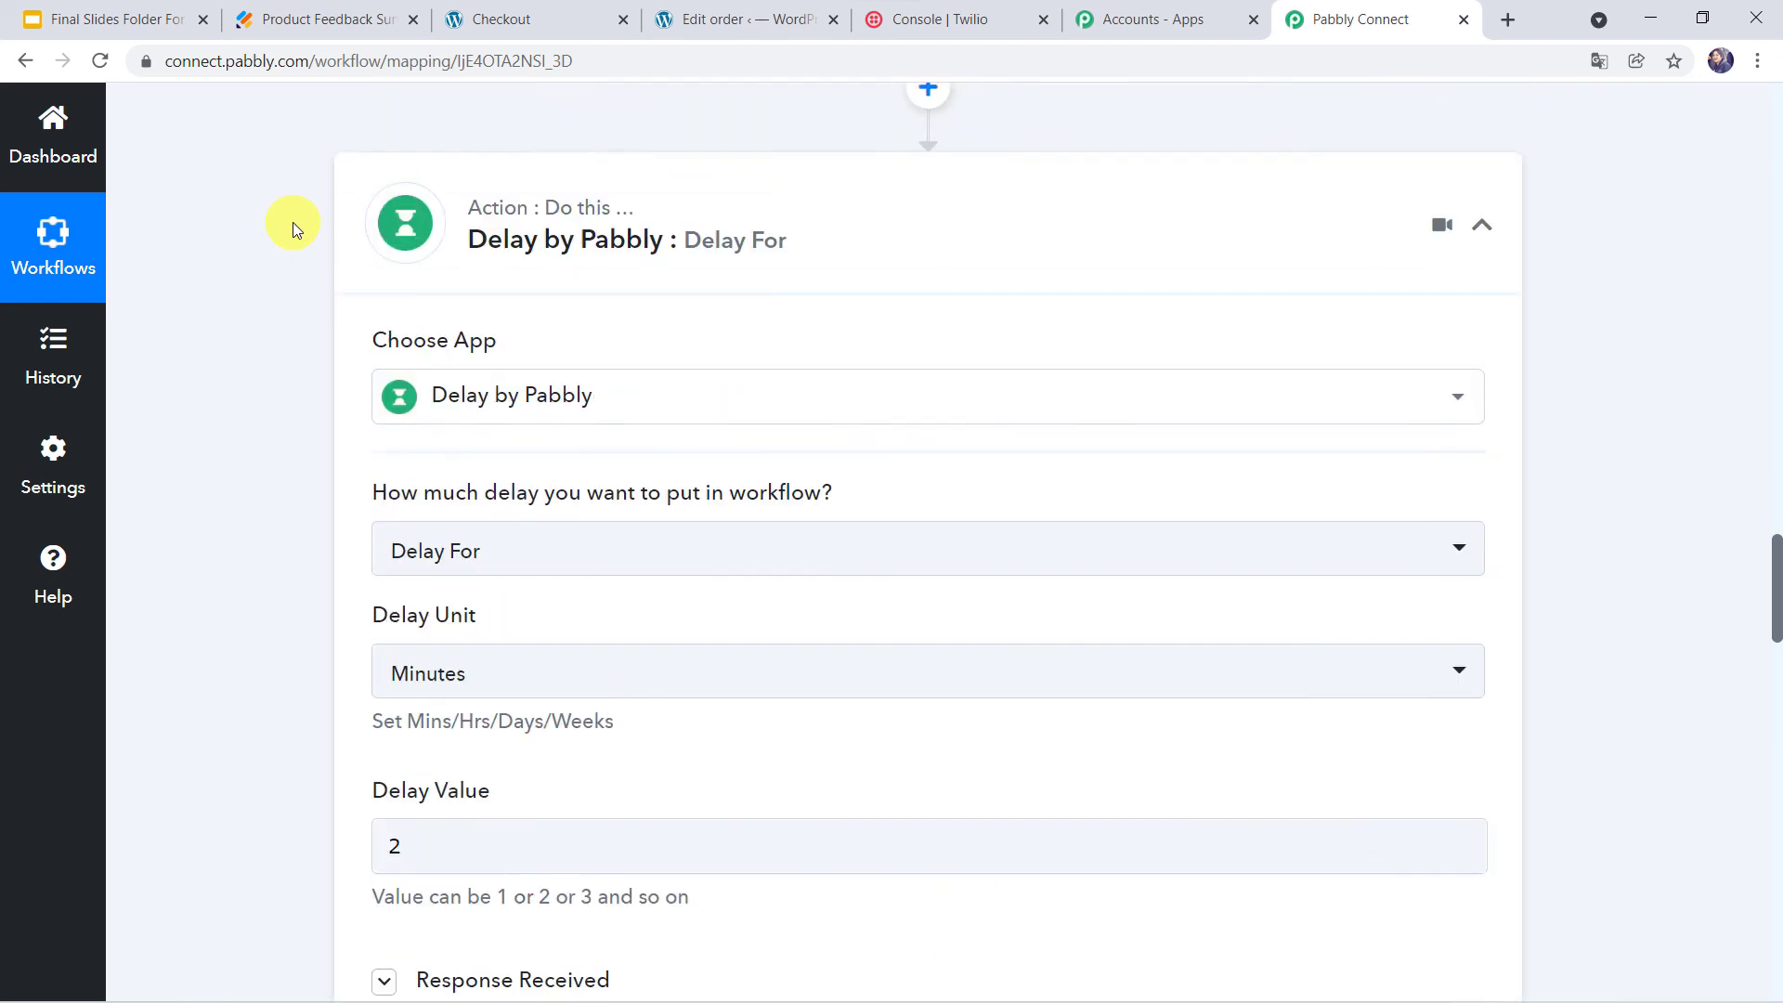
Step: On the WooCommerce Edit Order page, change the order's status to Completed and update the order
left_click(719, 13)
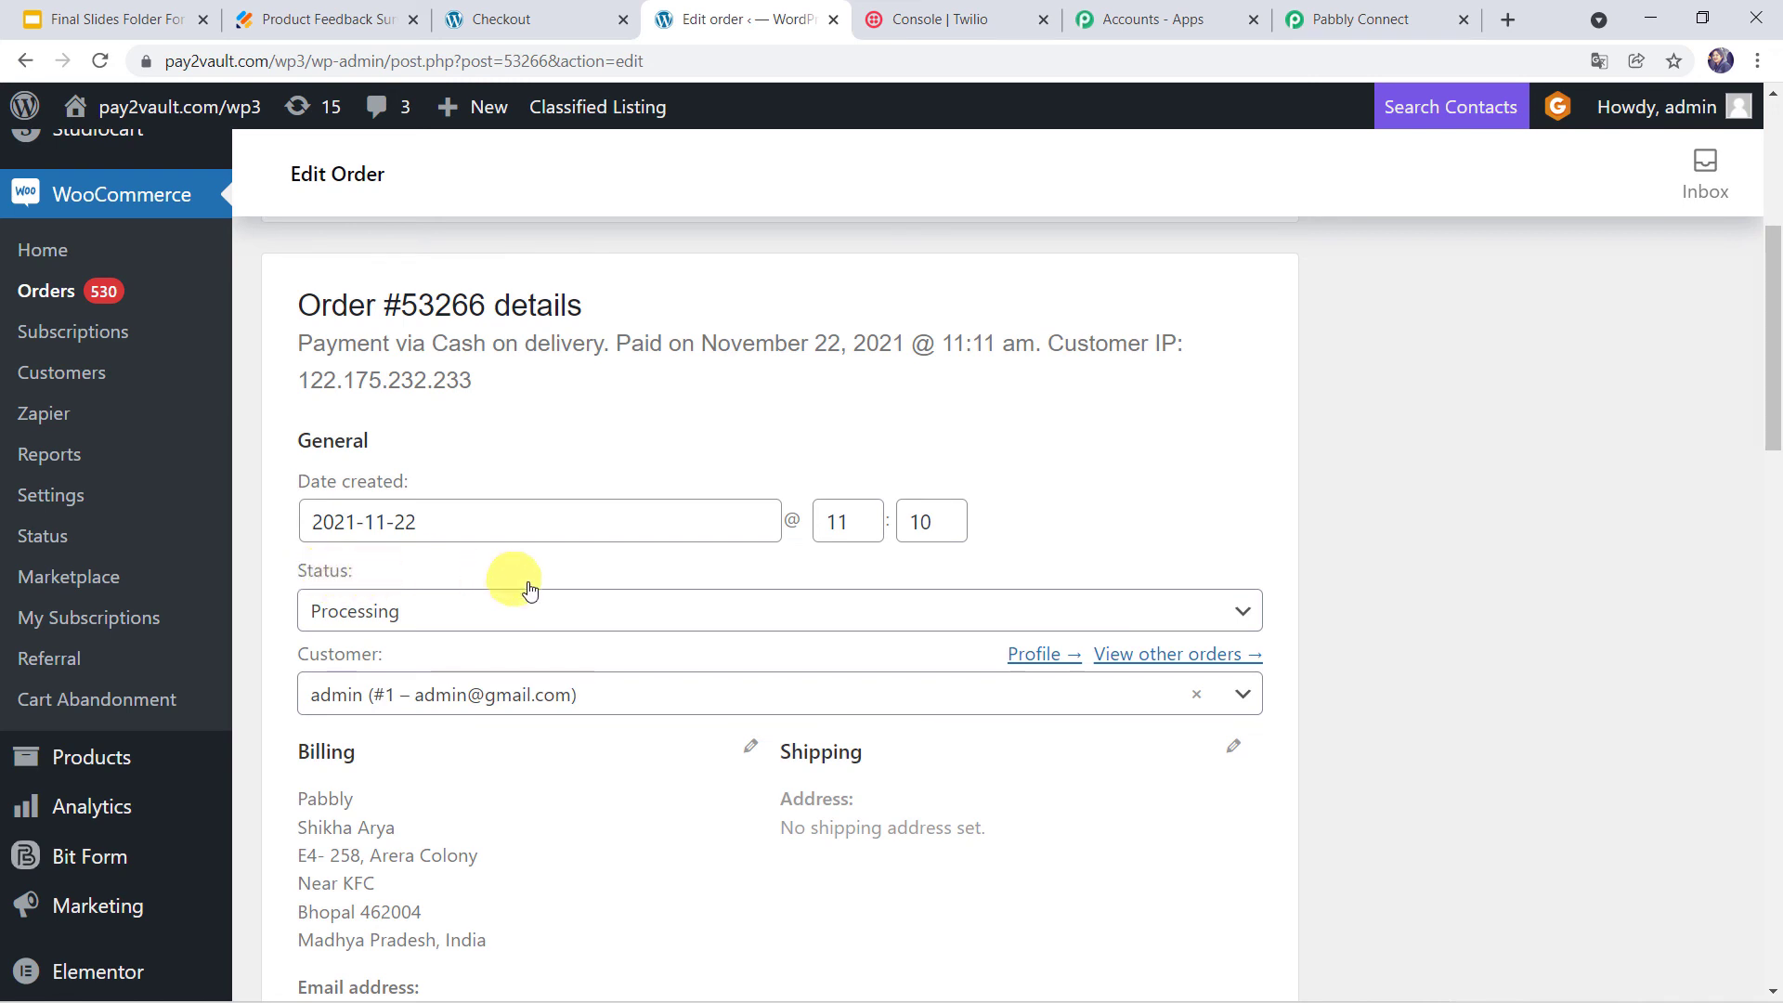
left_click(516, 613)
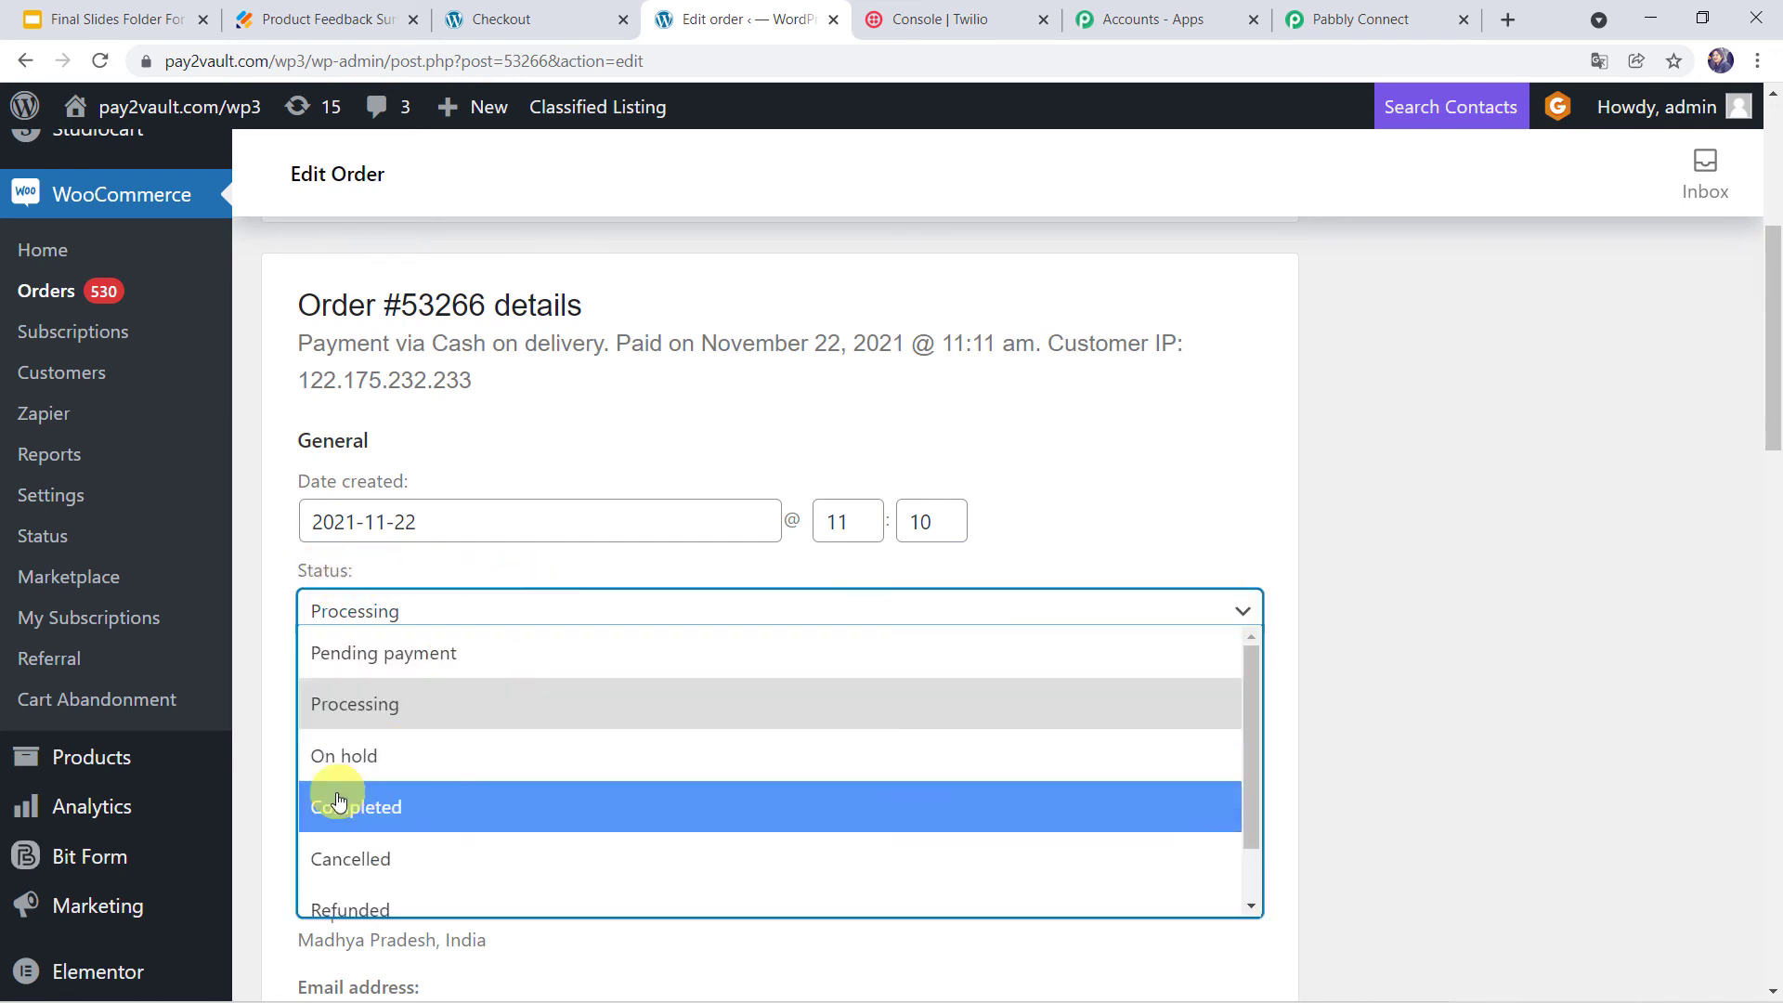
left_click(386, 807)
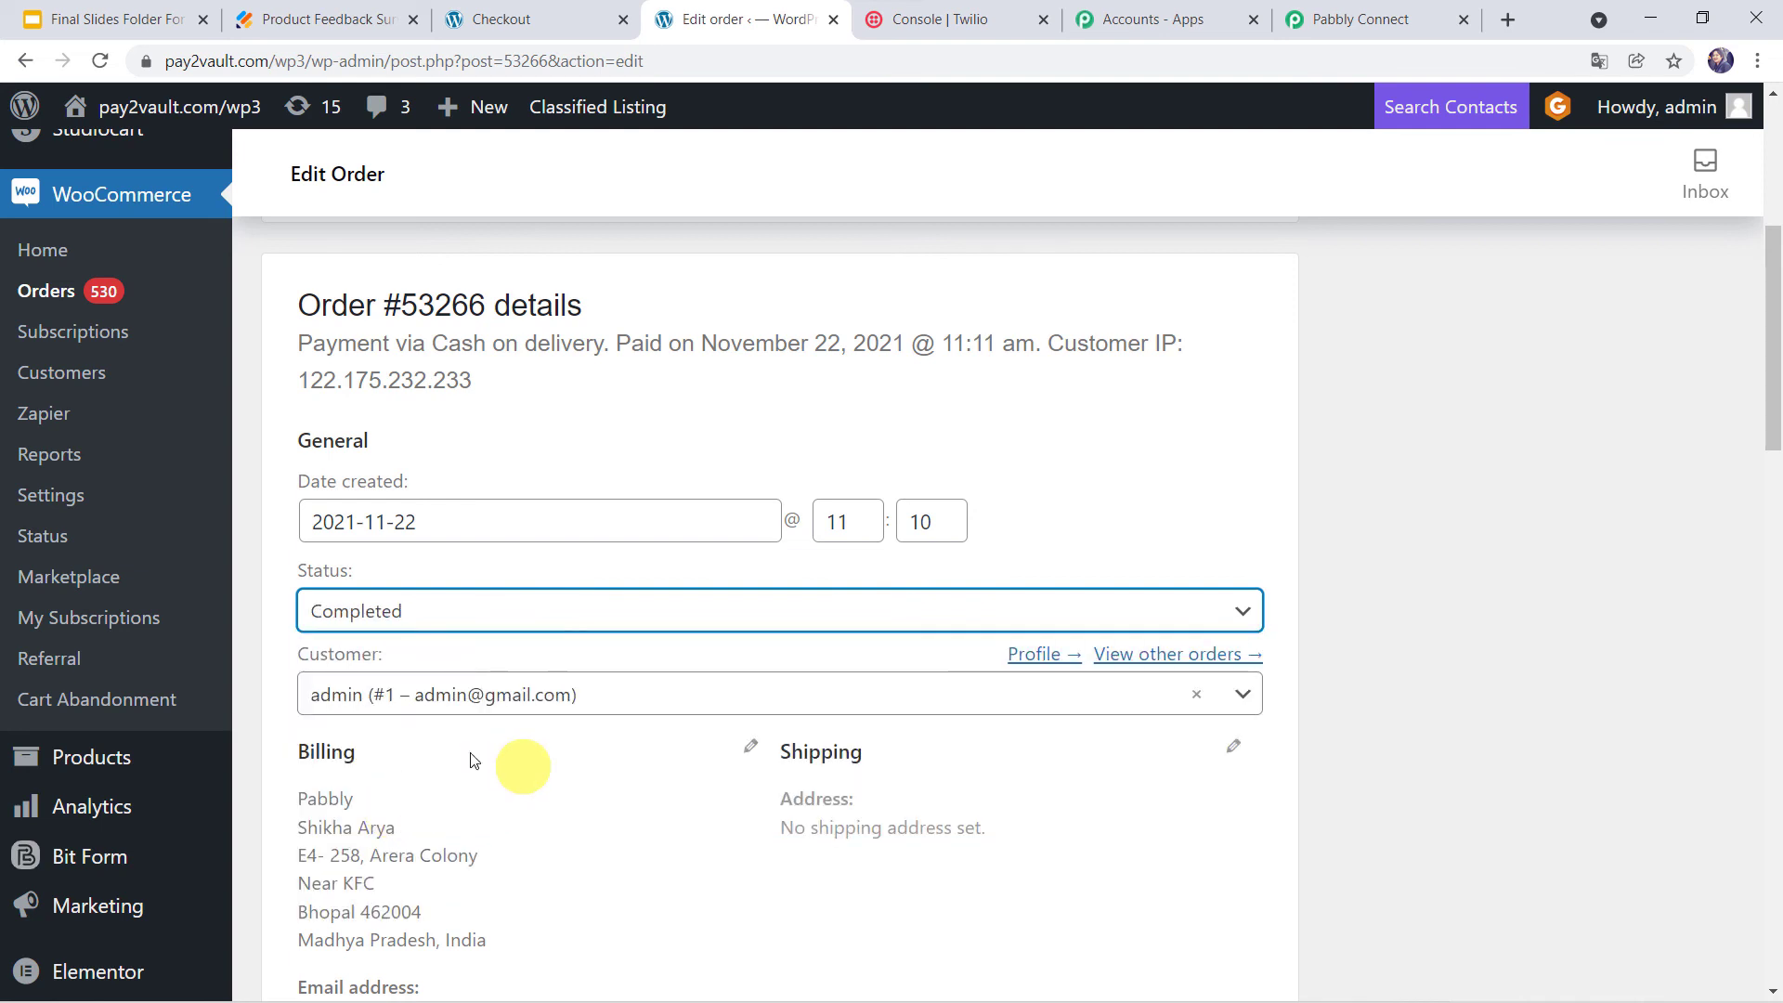
scroll(414, 768, "up", 3)
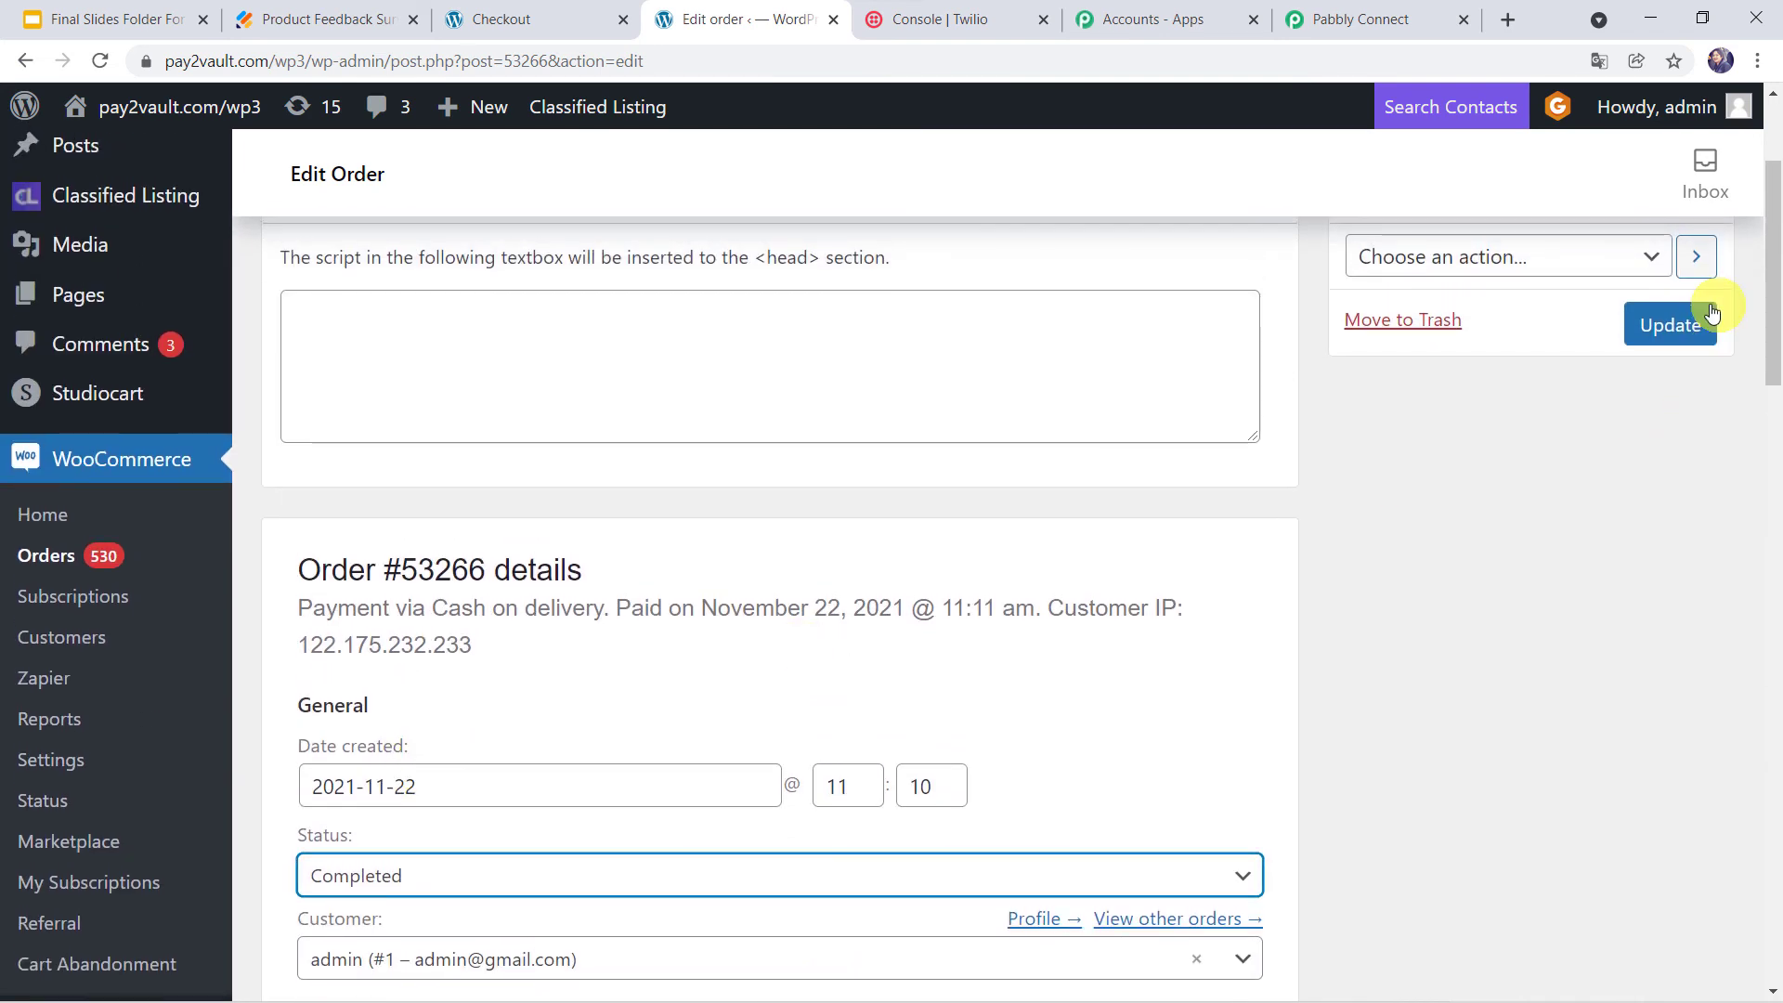
left_click(1711, 313)
Step: Read the feedback SMS with the Jotform link on the mirrored phone and minimize the phone window
scroll(1258, 455, "down", 9)
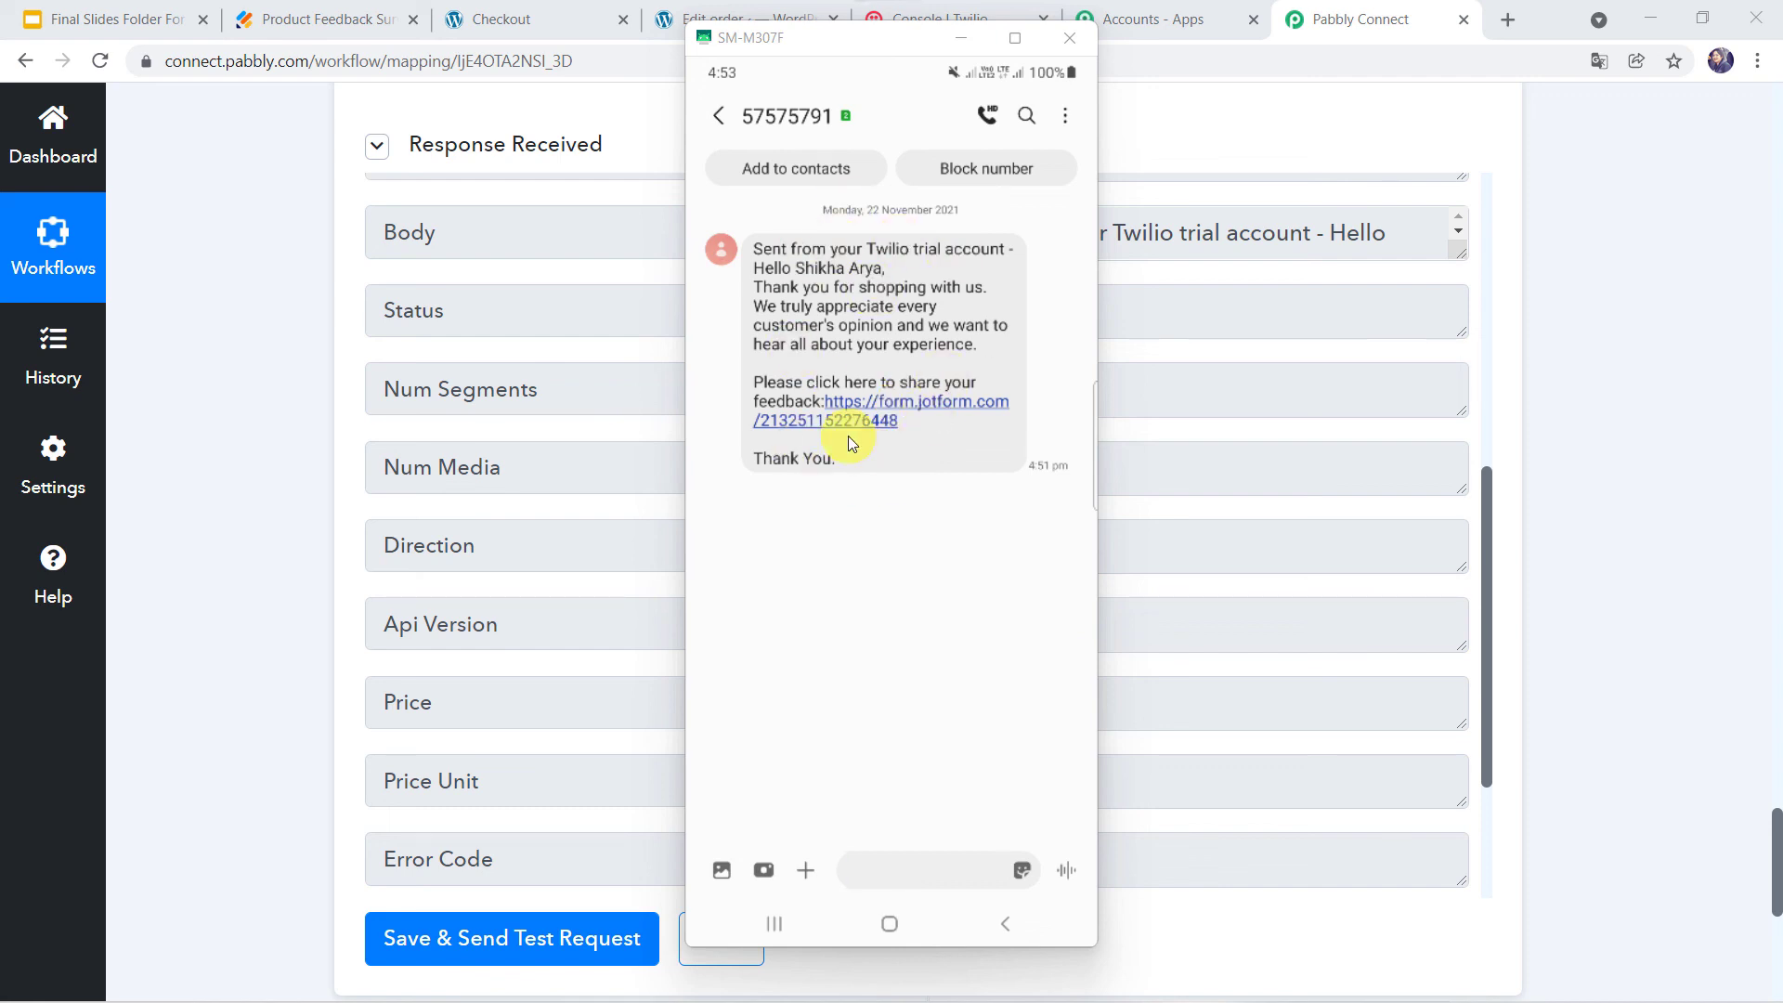
left_click(960, 41)
scroll(221, 298, "up", 1)
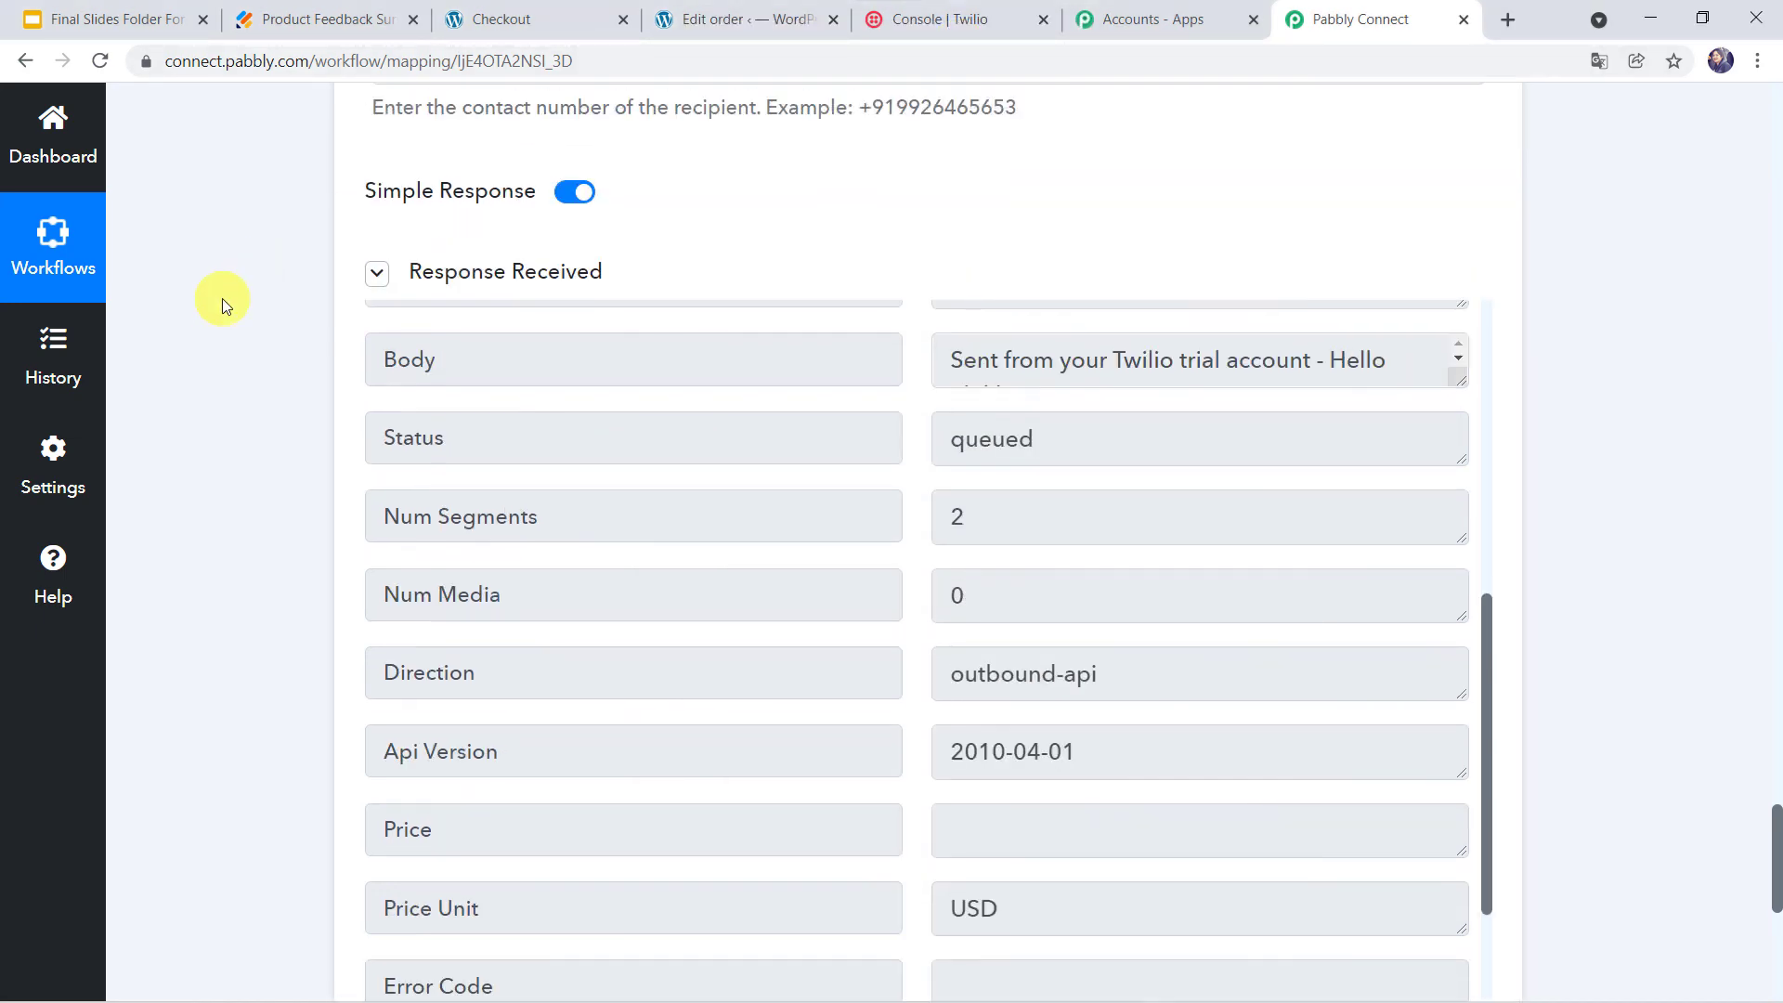
Step: Collapse the WooCommerce trigger and the Filter, Delay and Twilio actions to get an overview of the workflow
scroll(221, 298, "up", 15)
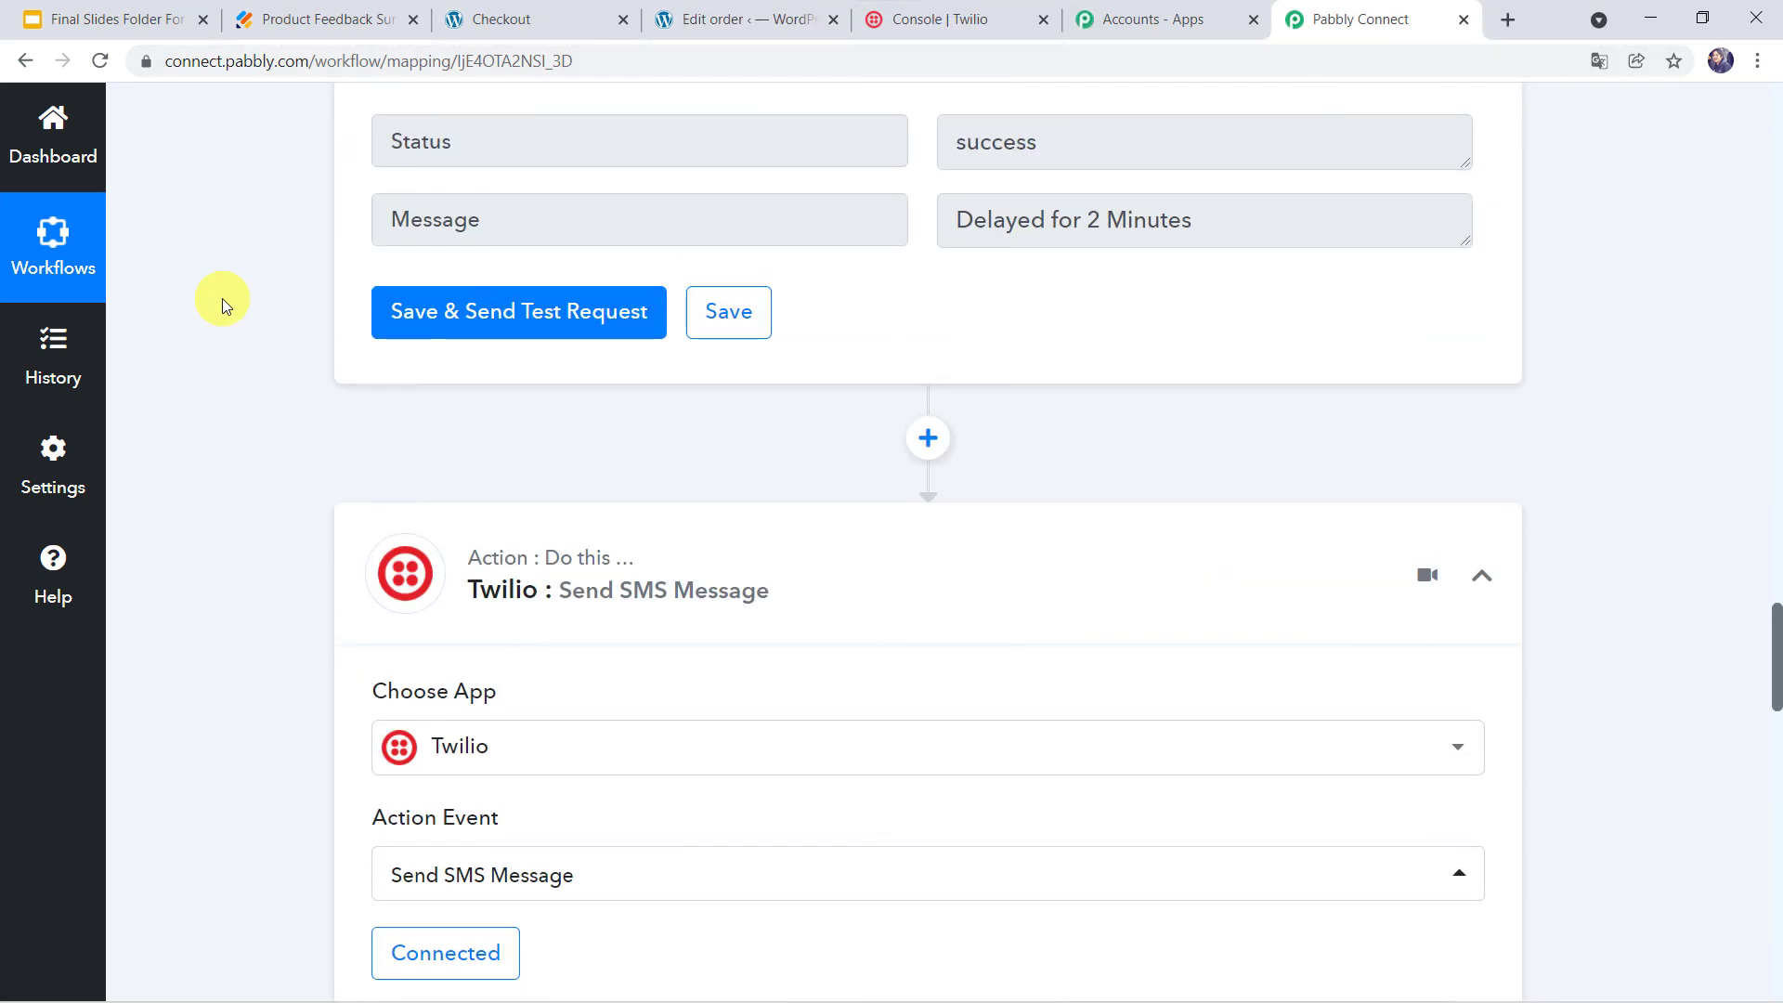
scroll(221, 298, "up", 10)
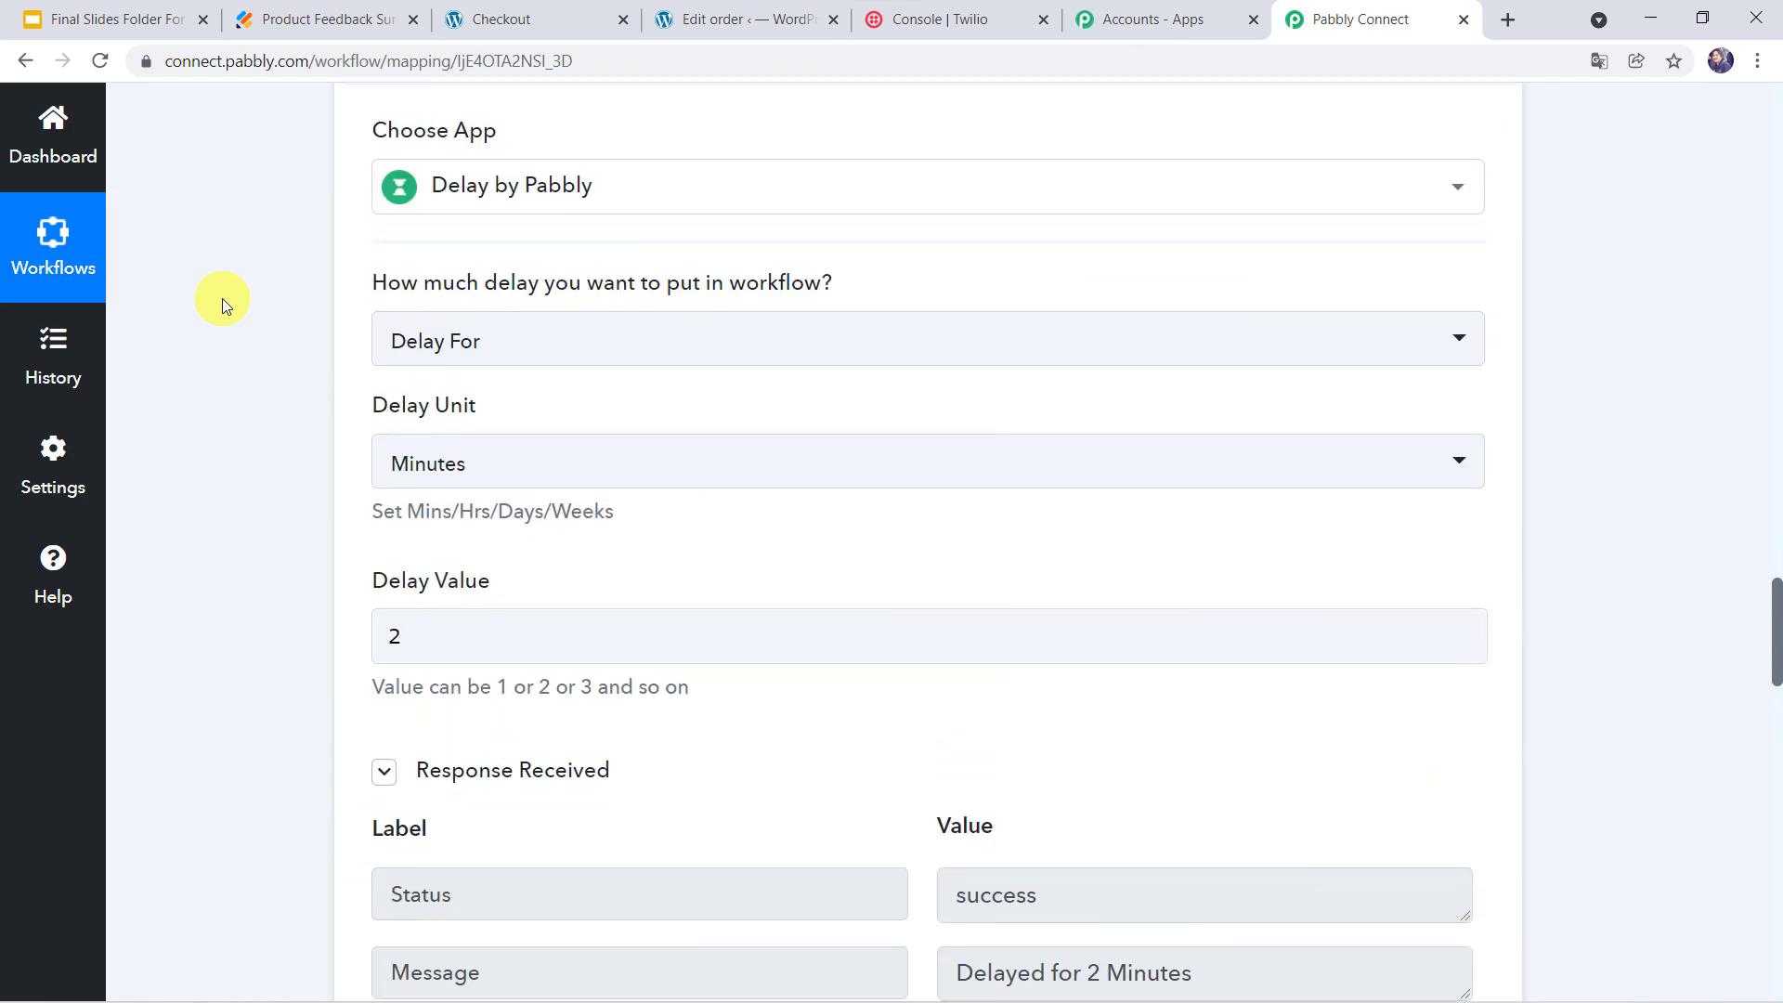
scroll(221, 298, "up", 15)
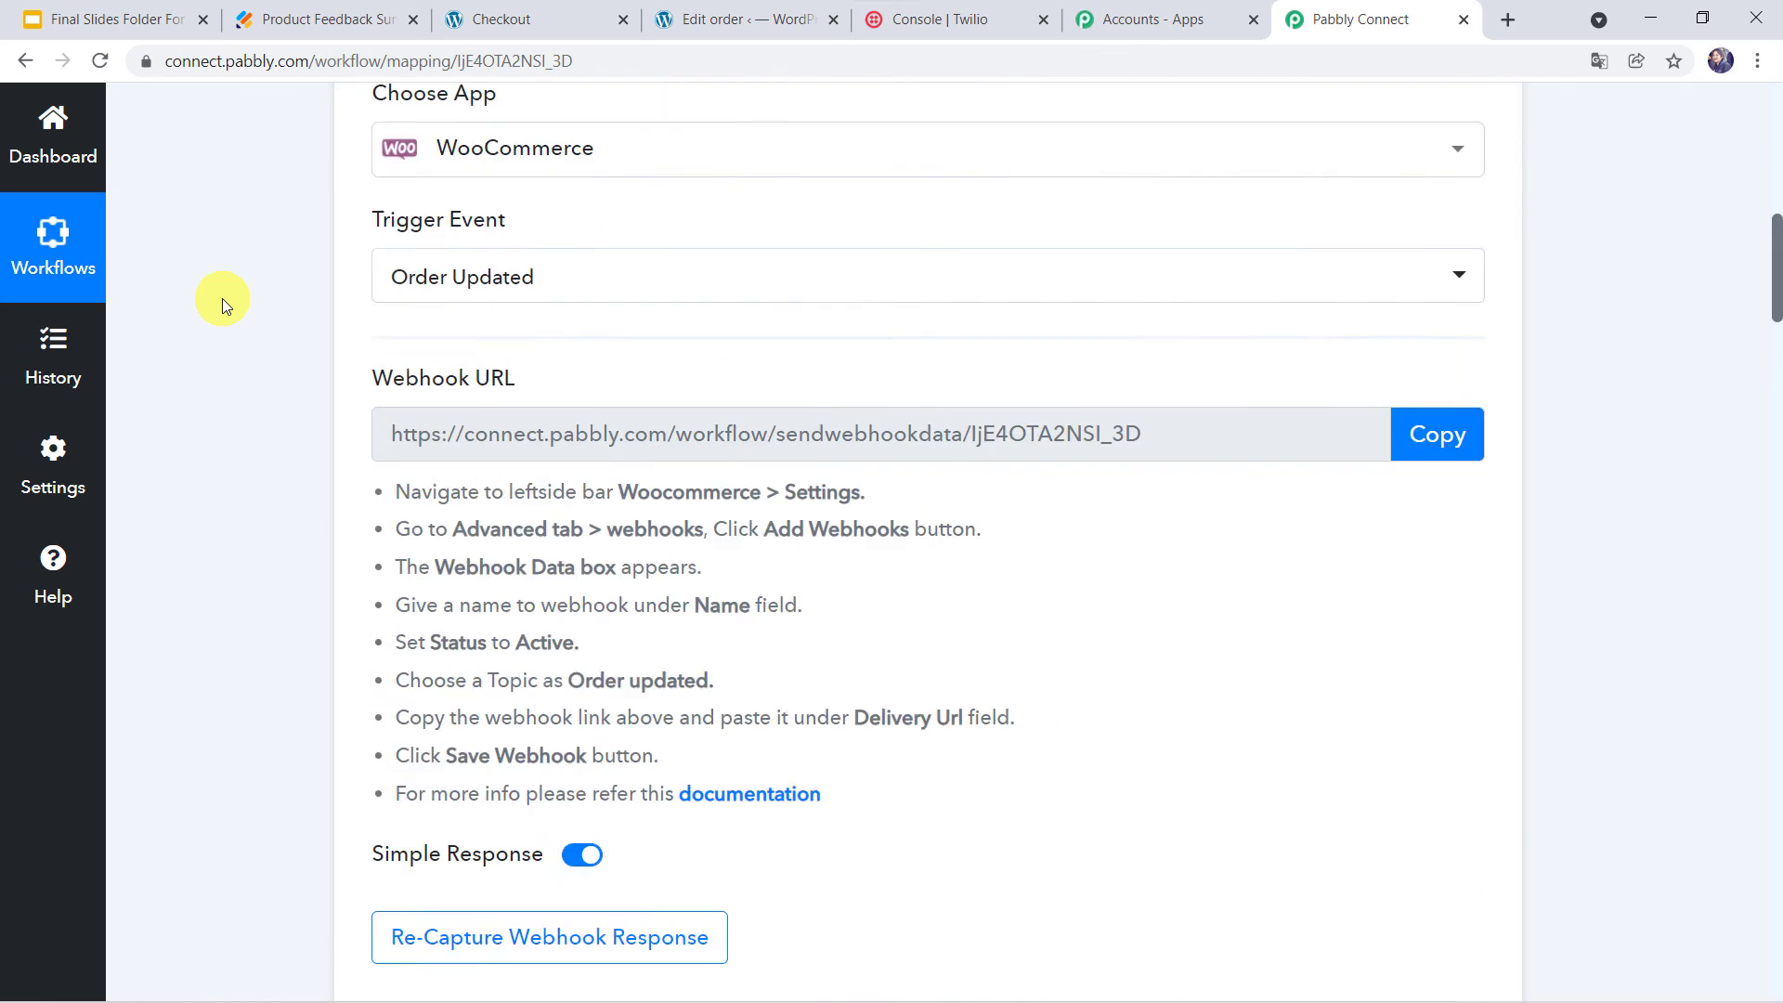
scroll(221, 298, "up", 5)
left_click(880, 449)
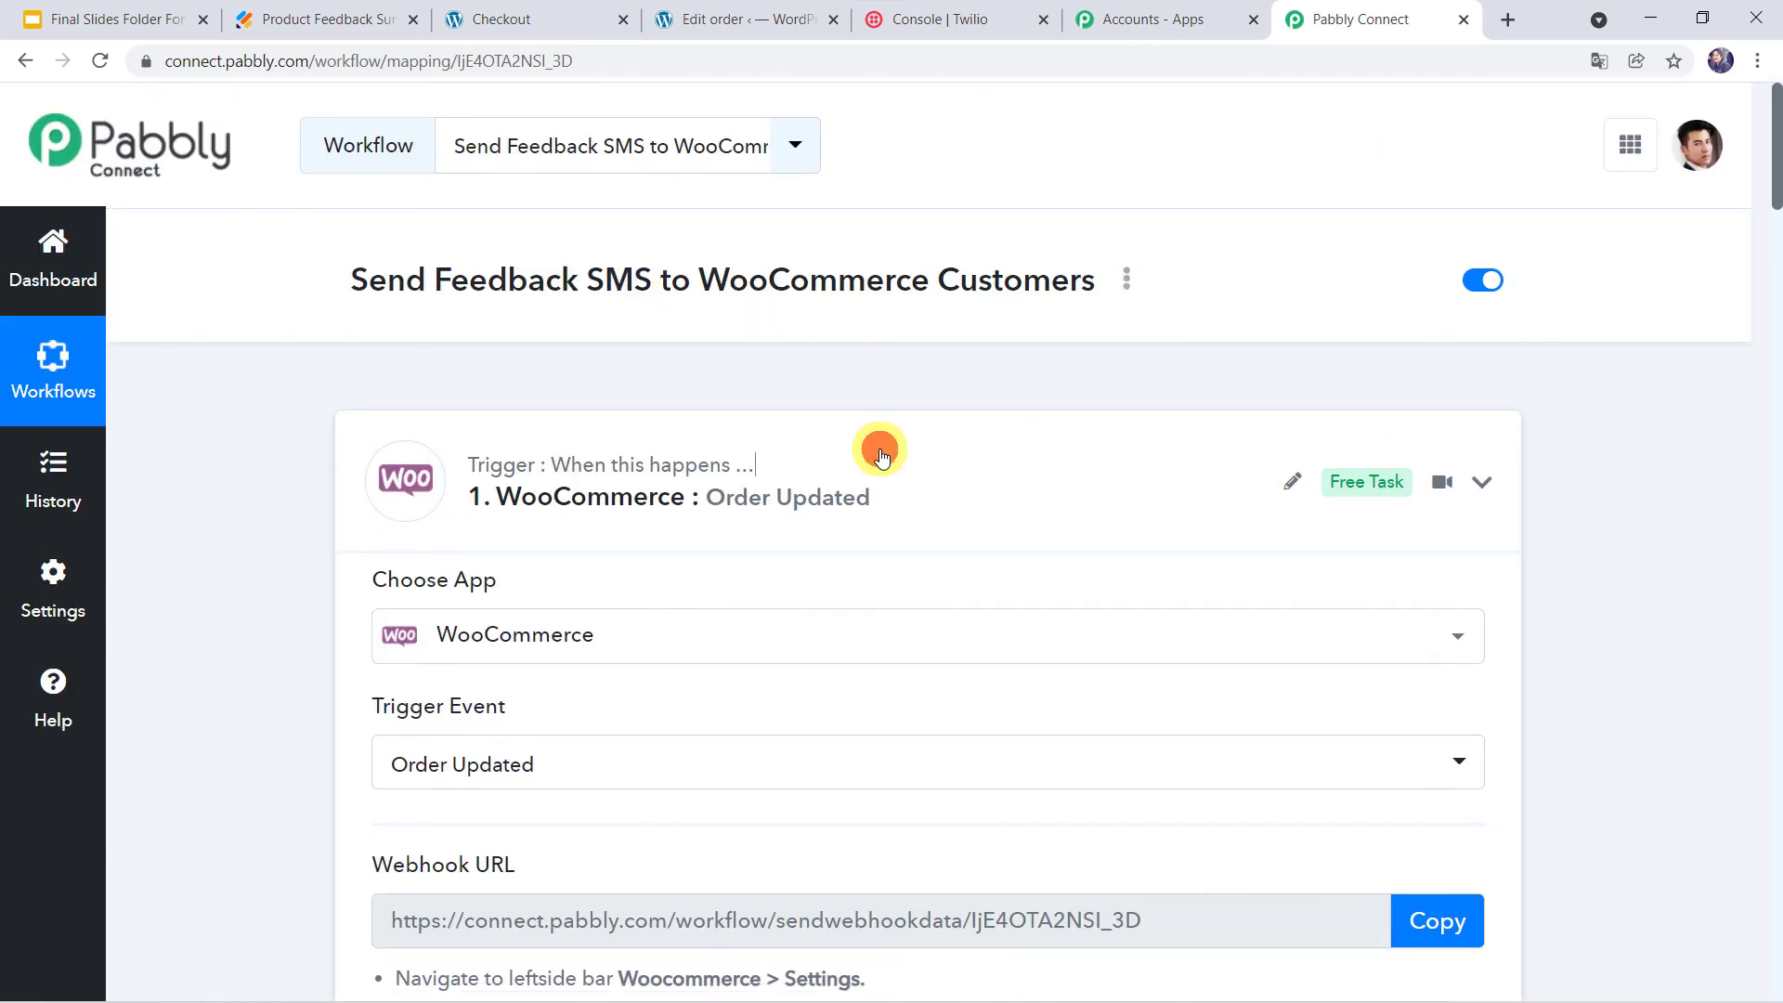
left_click(915, 382)
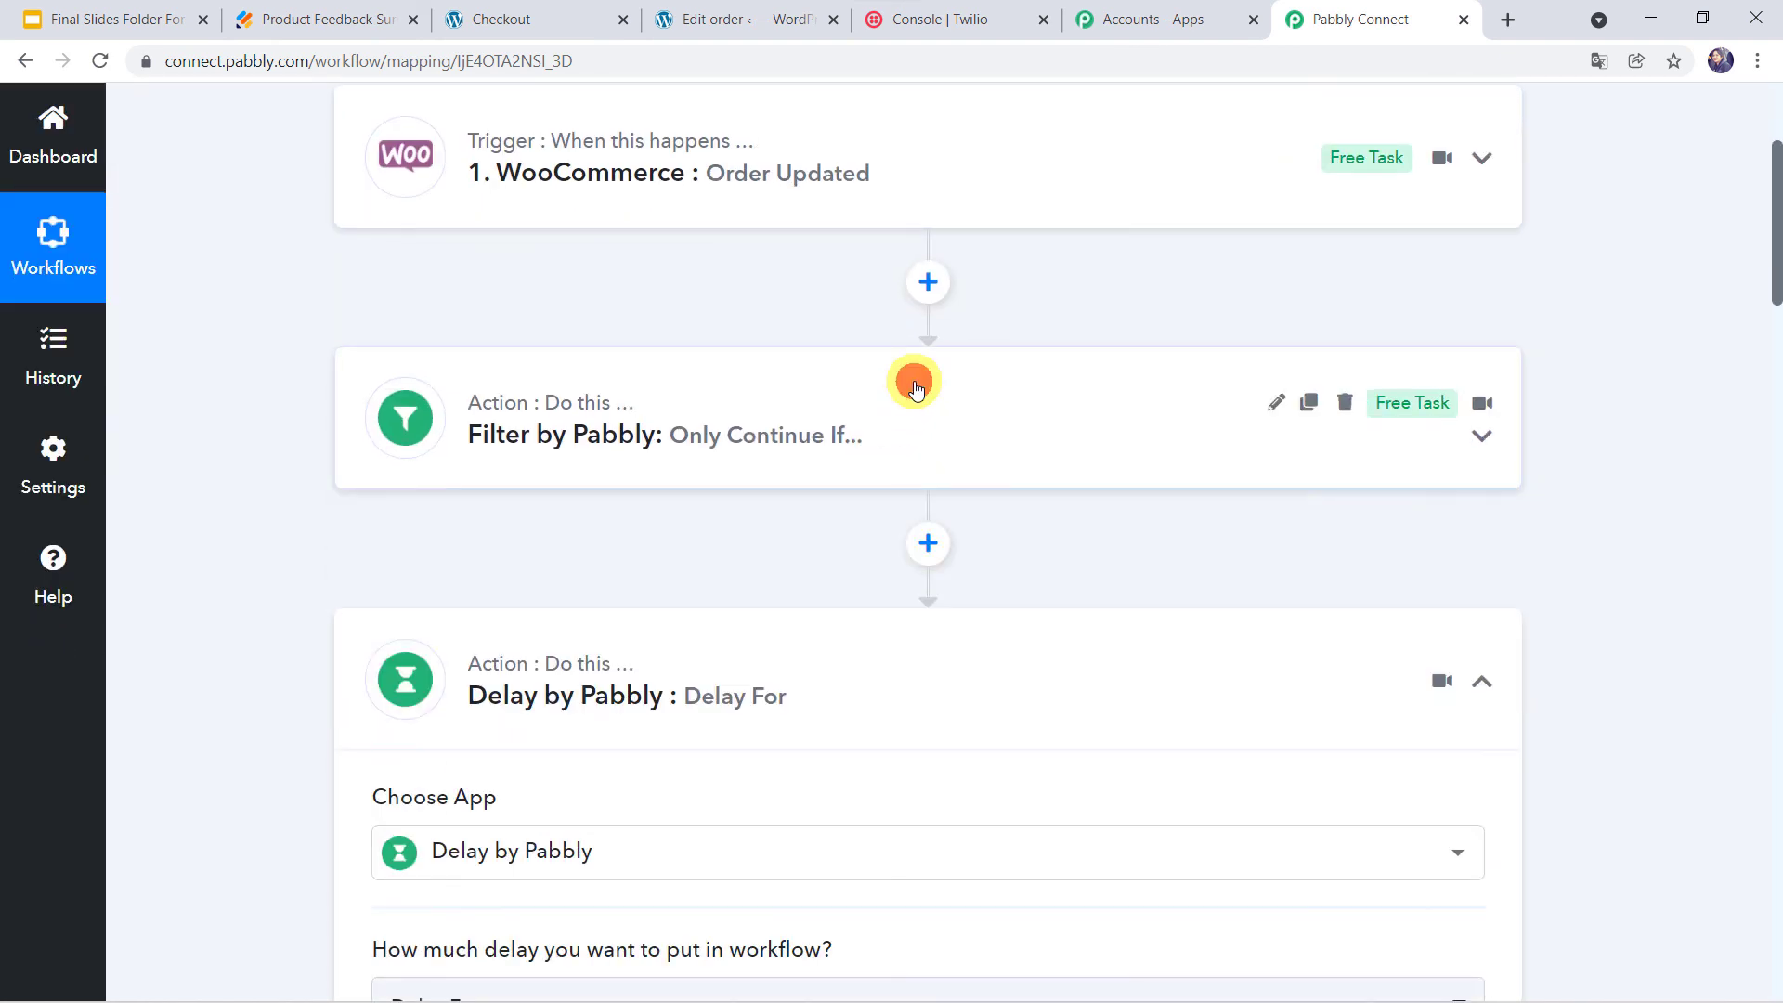
left_click(889, 687)
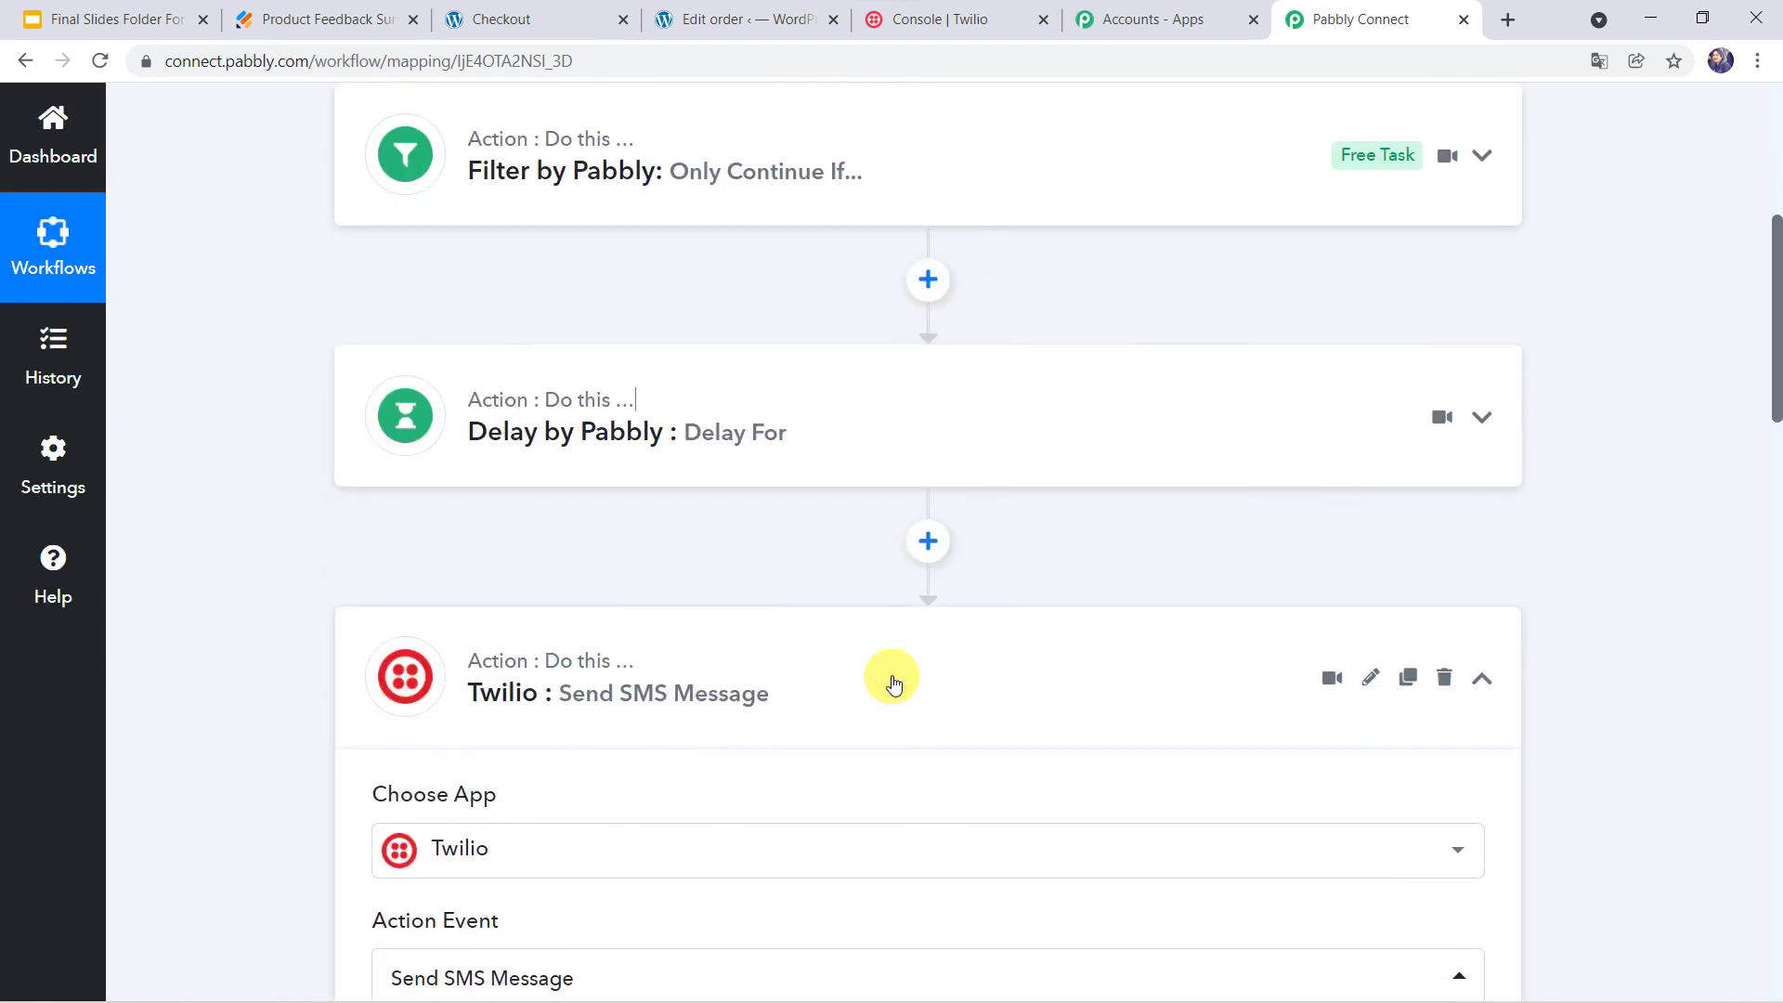
left_click(891, 682)
scroll(341, 435, "up", 4)
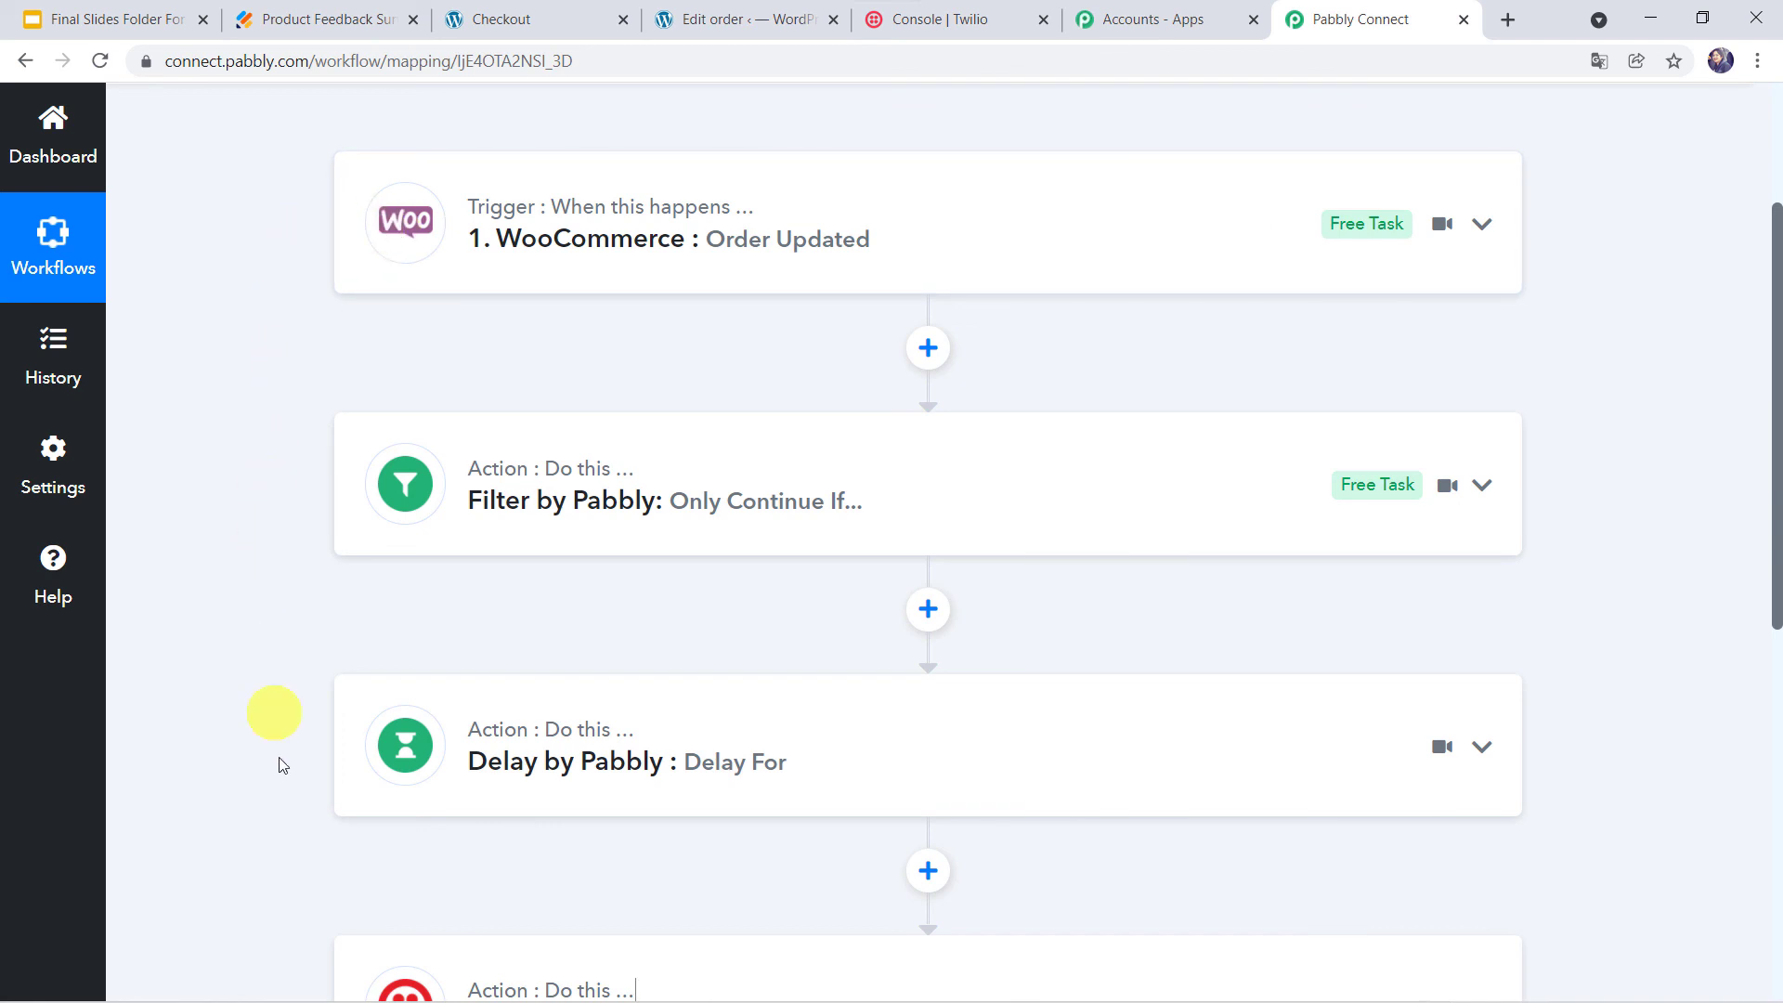
Step: Expand the Filter by Pabbly action to review its order status condition, and collapse it again
scroll(279, 756, "down", 1)
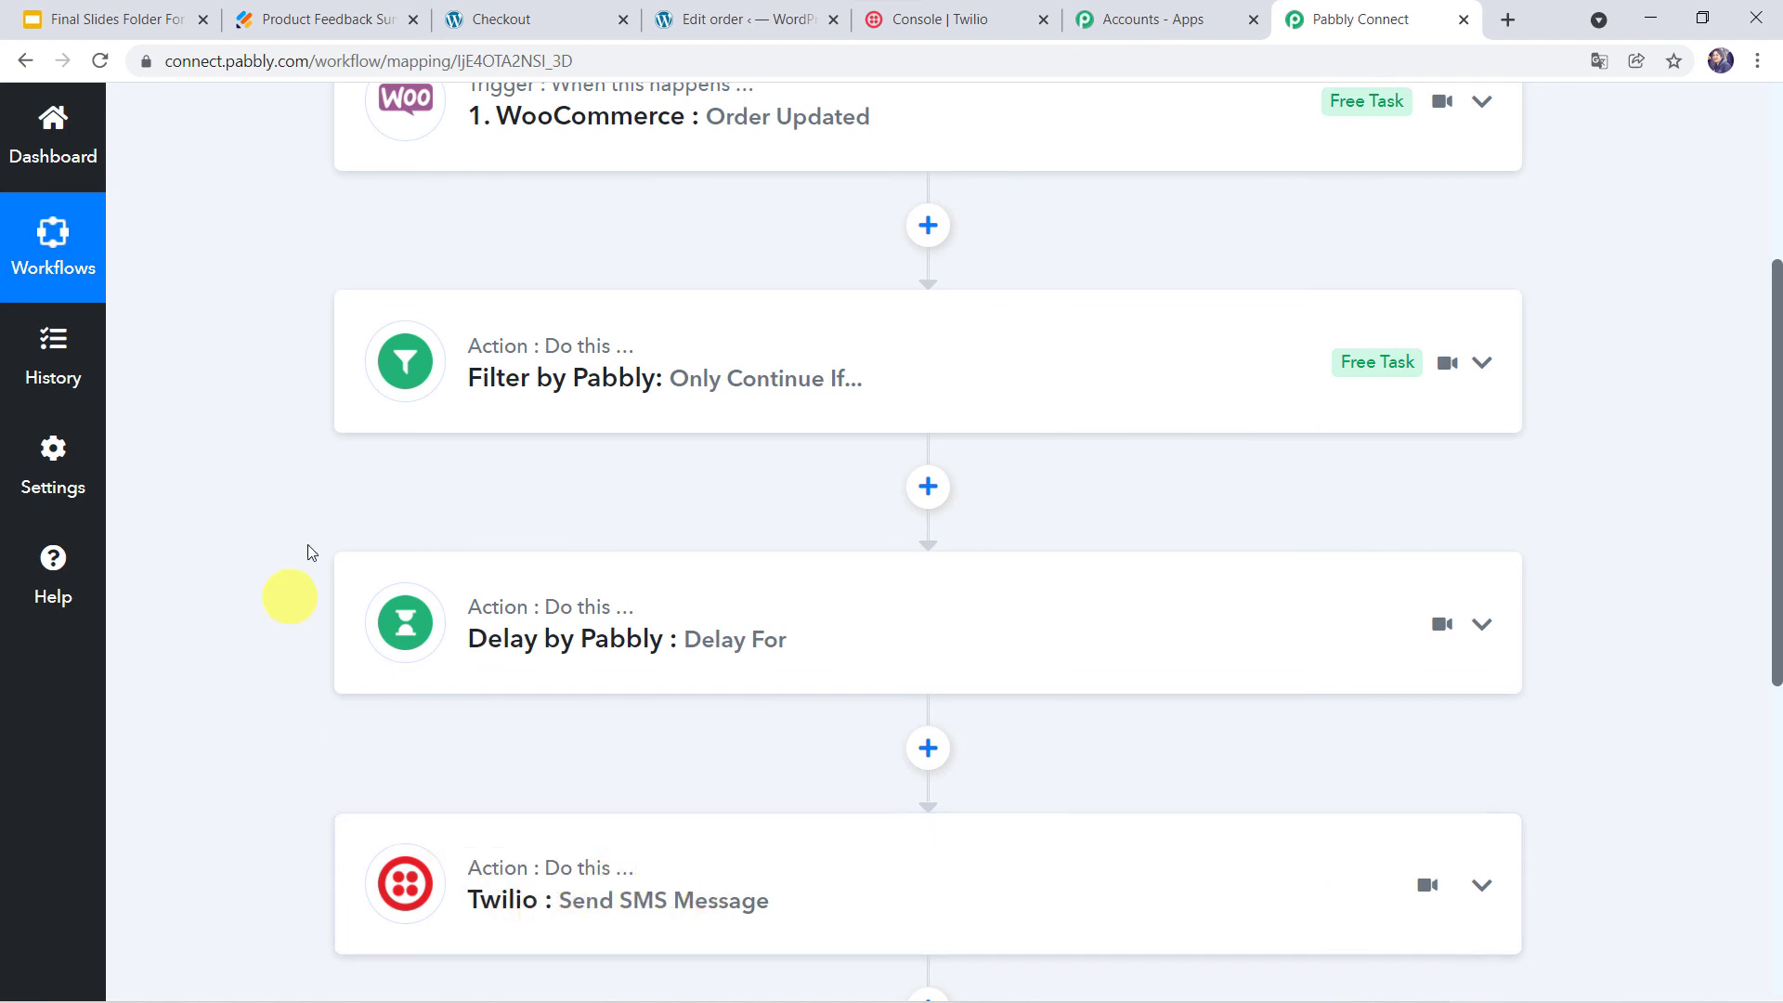
mouse_move(616, 378)
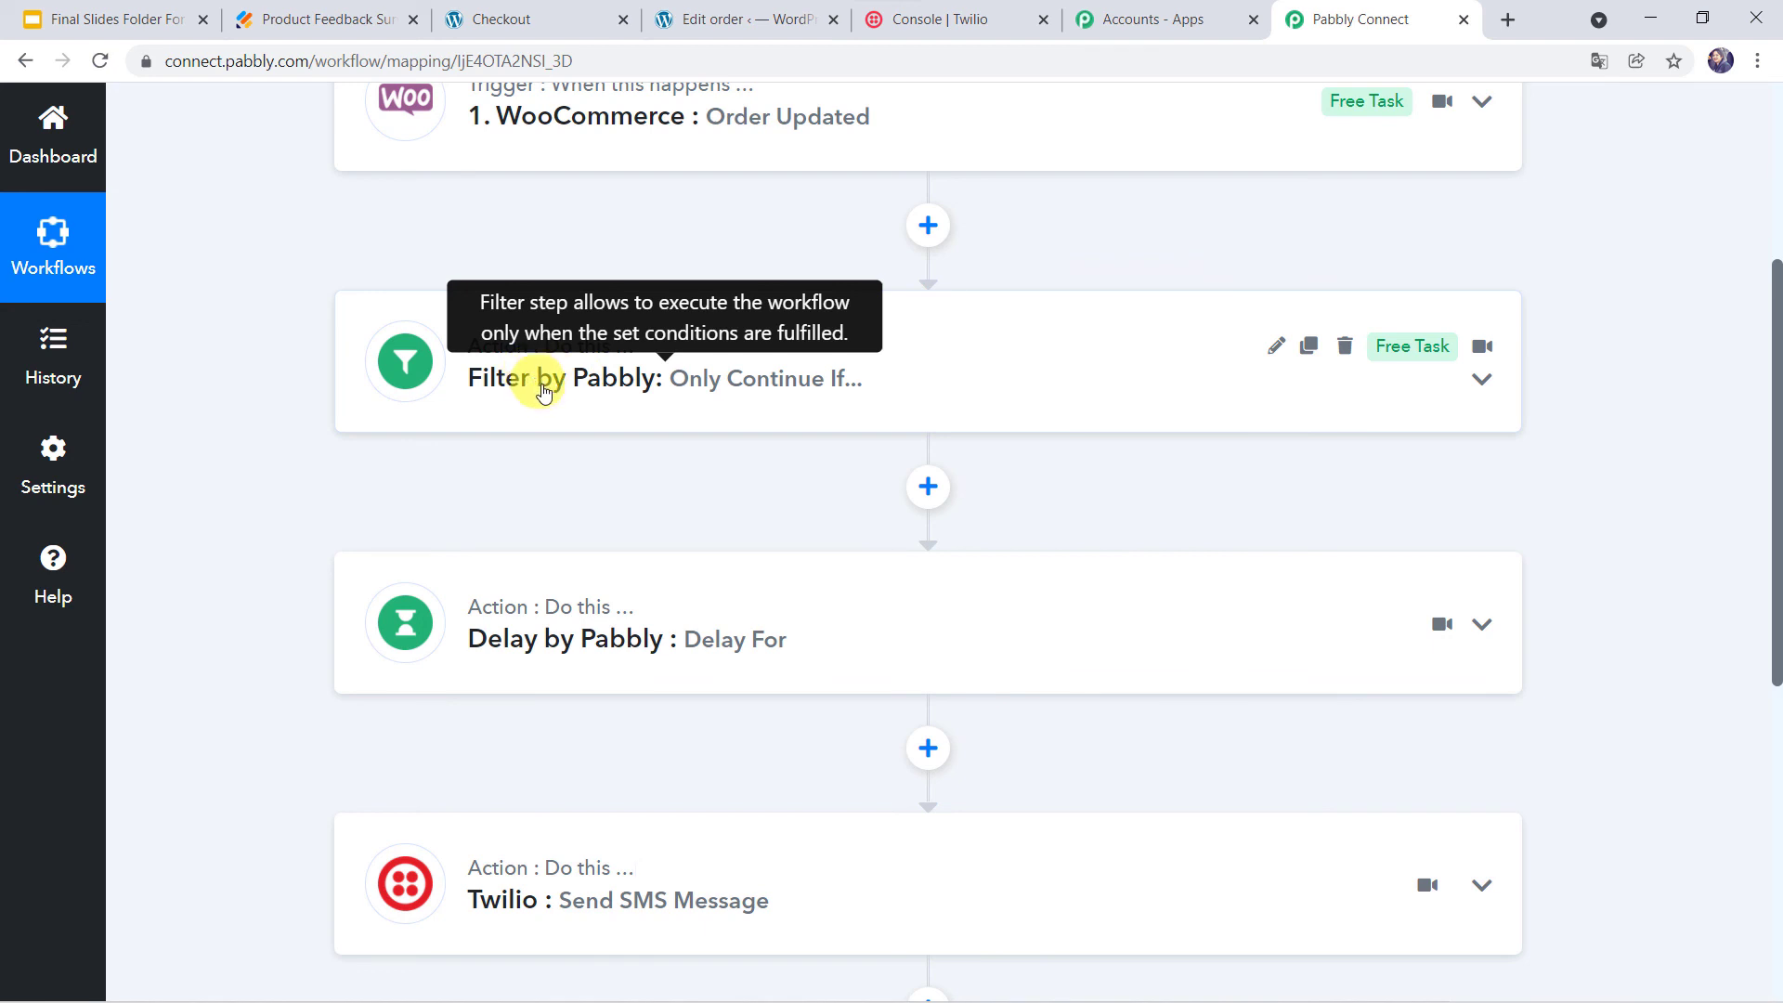
left_click(743, 391)
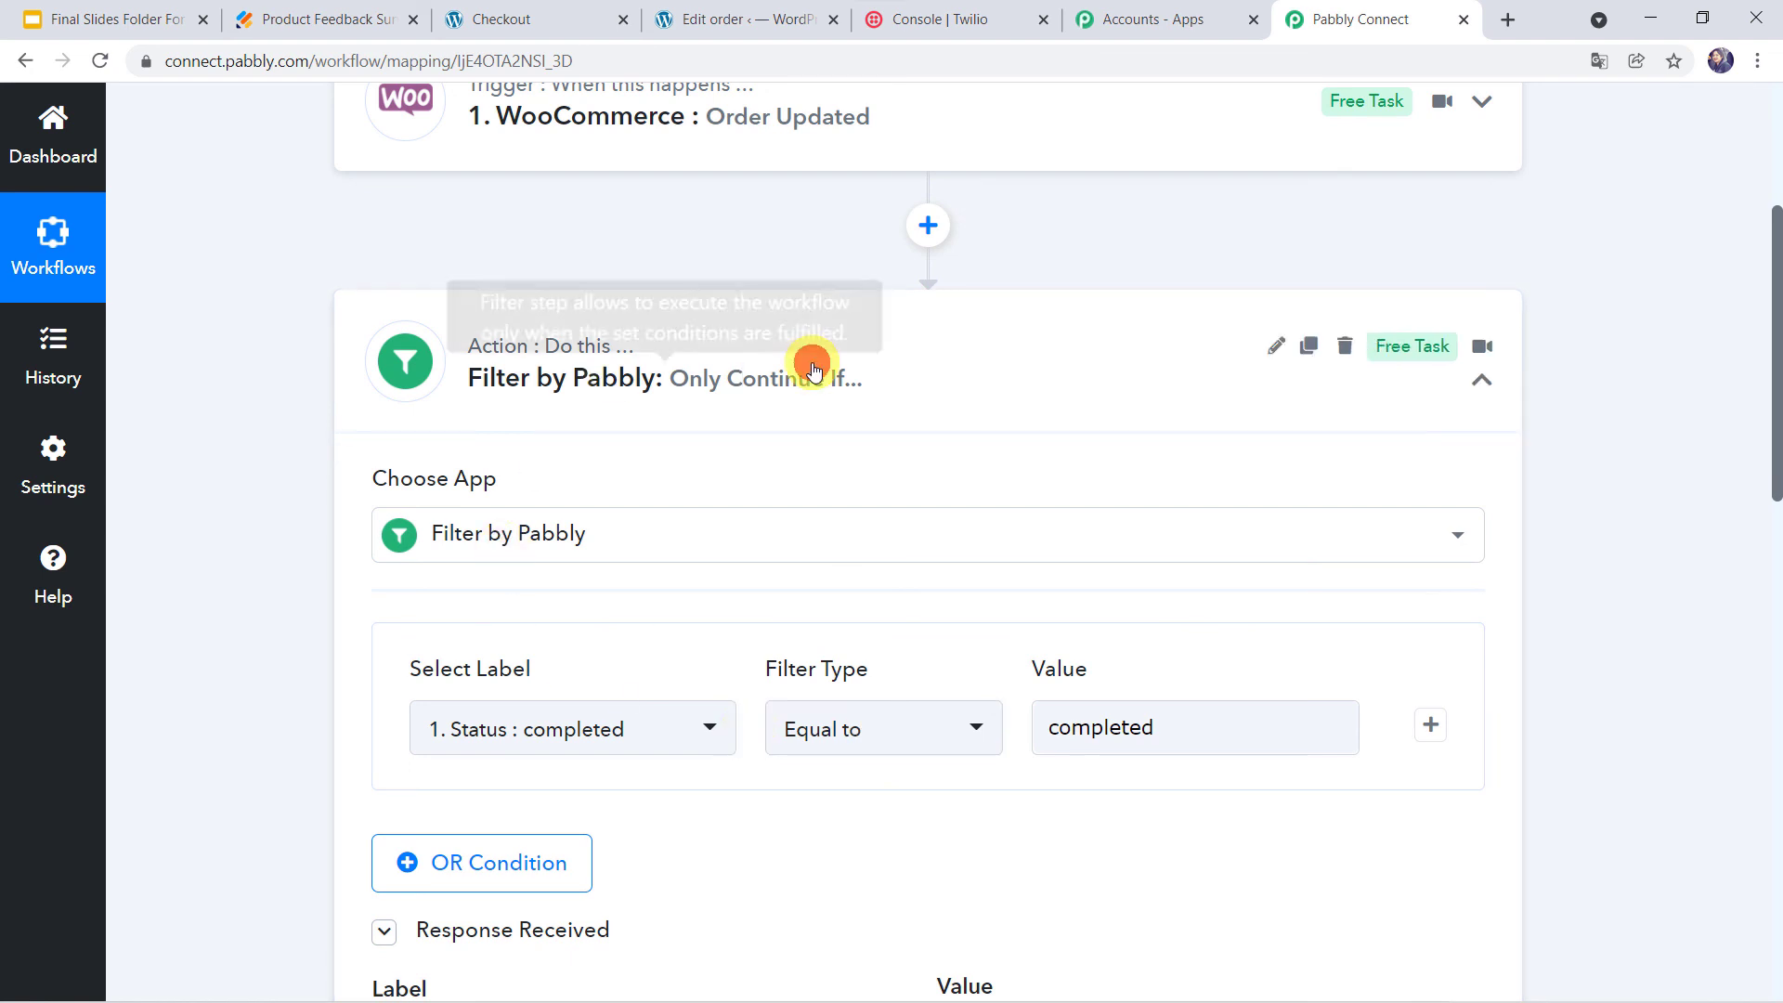
left_click(687, 332)
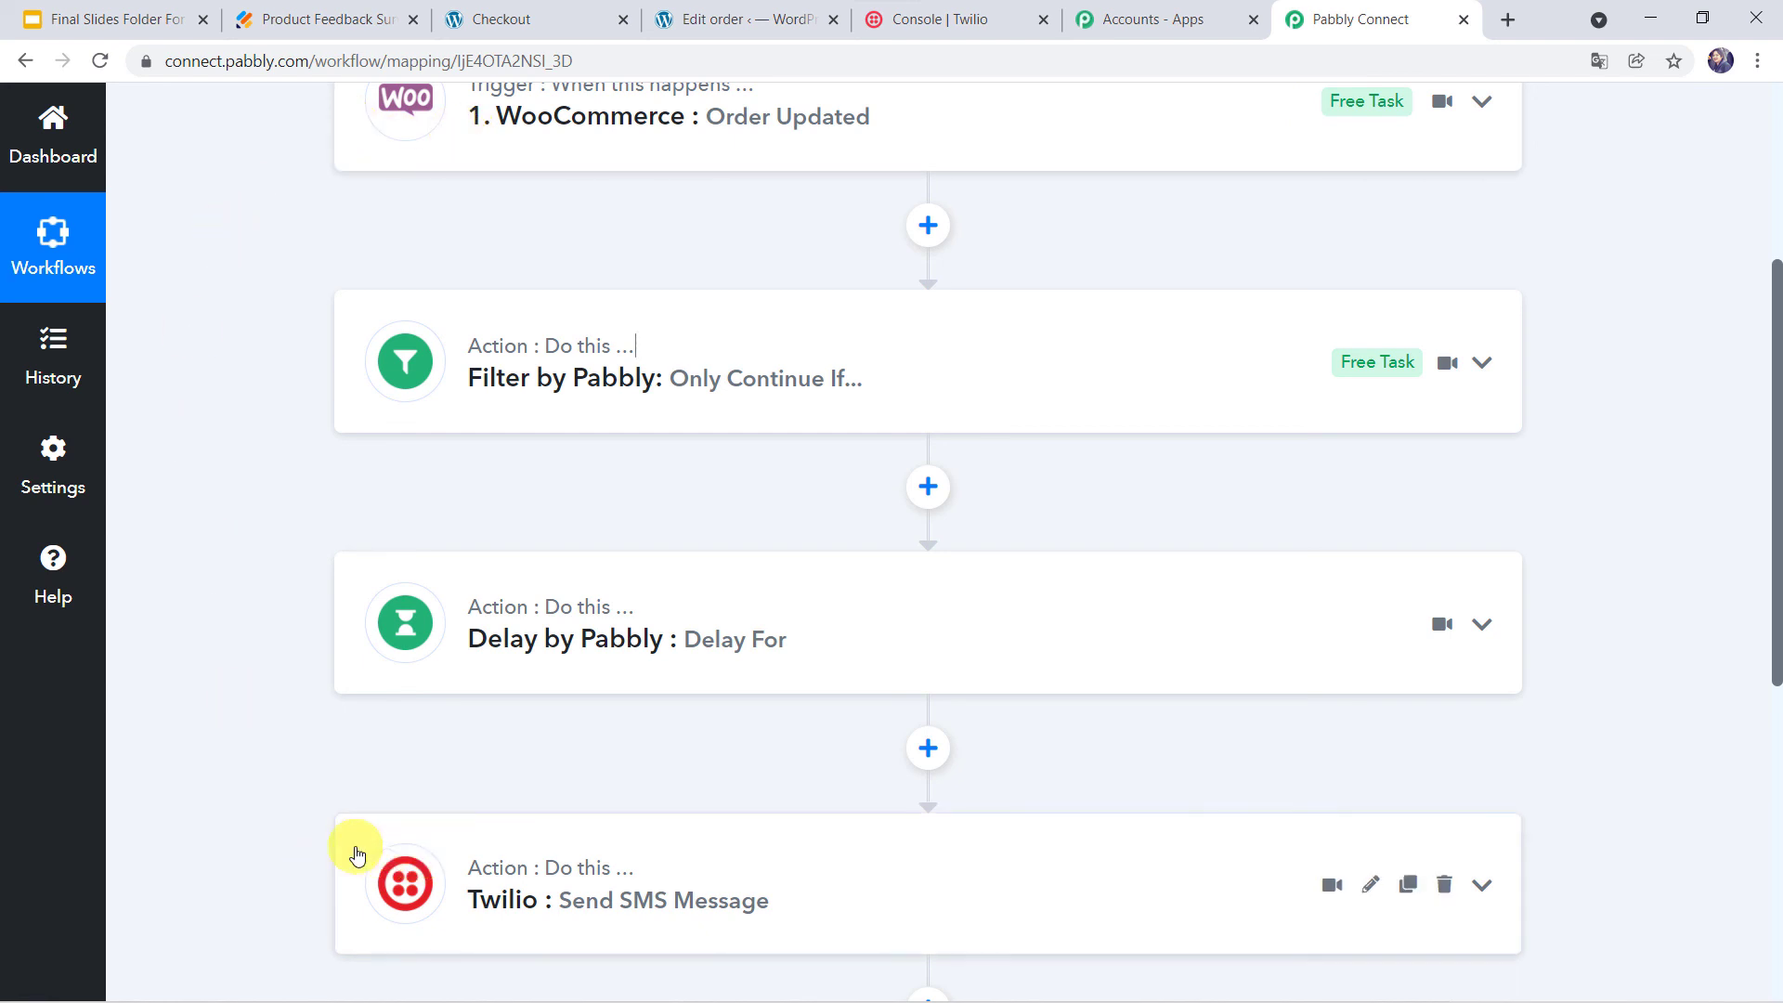
scroll(315, 325, "up", 4)
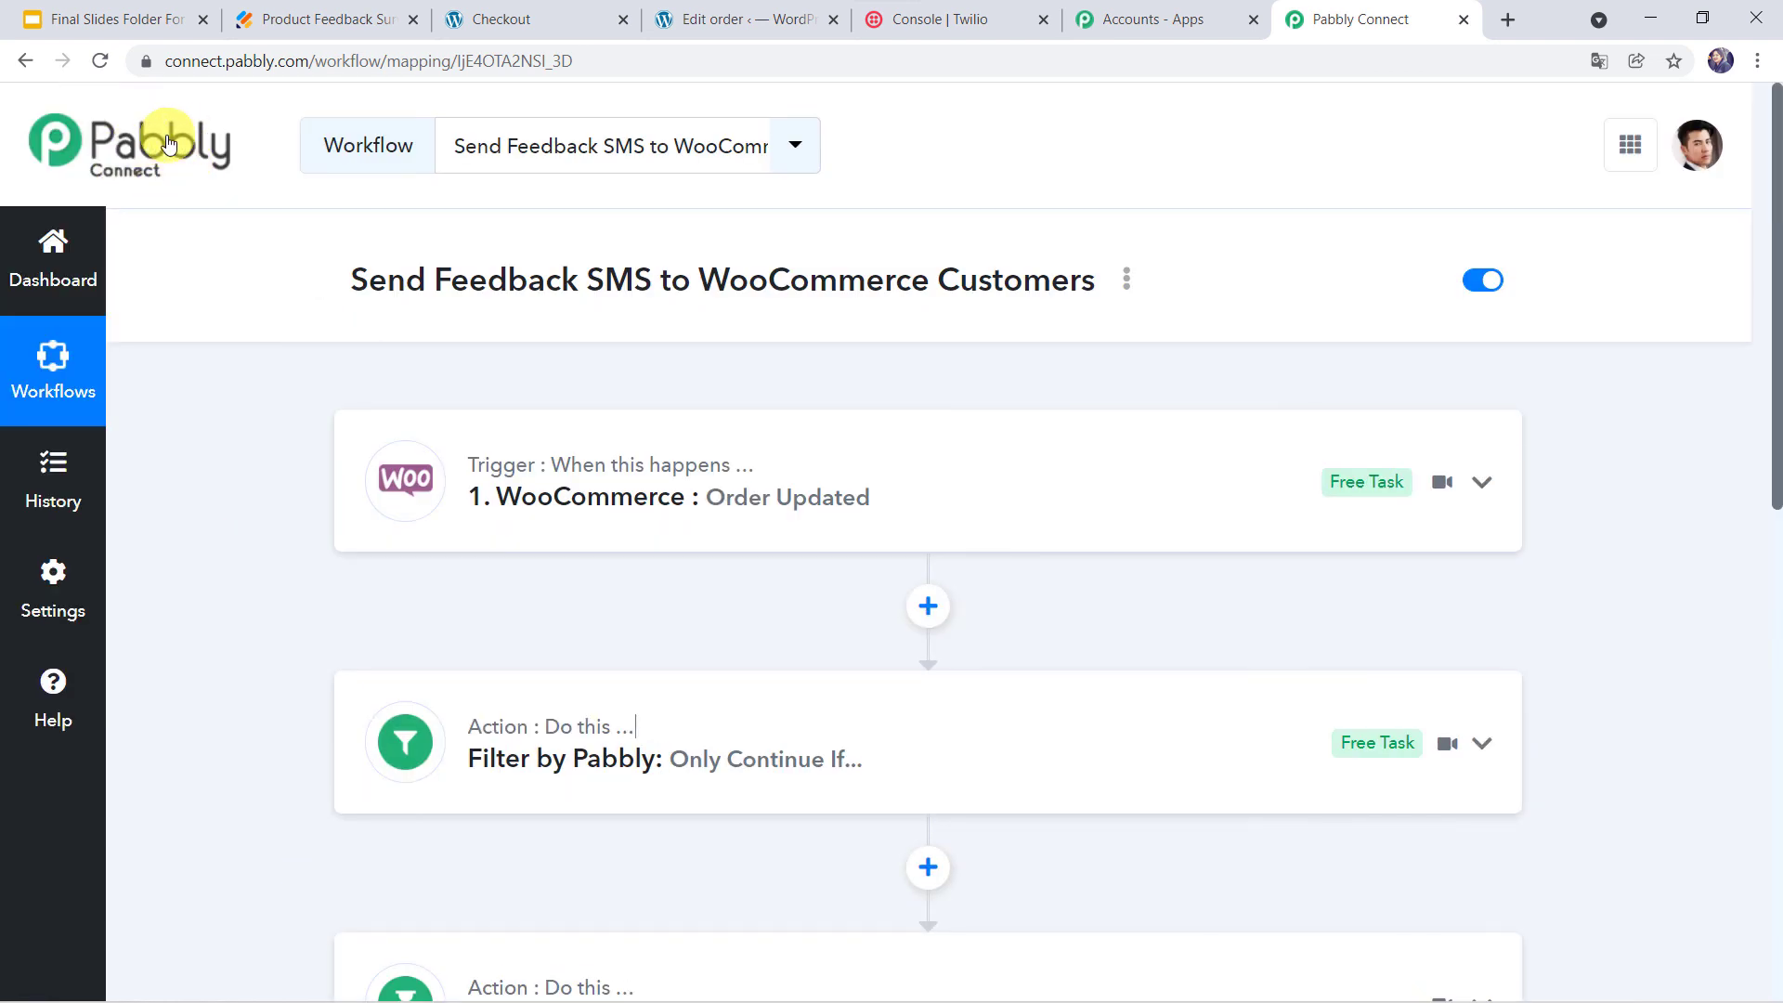